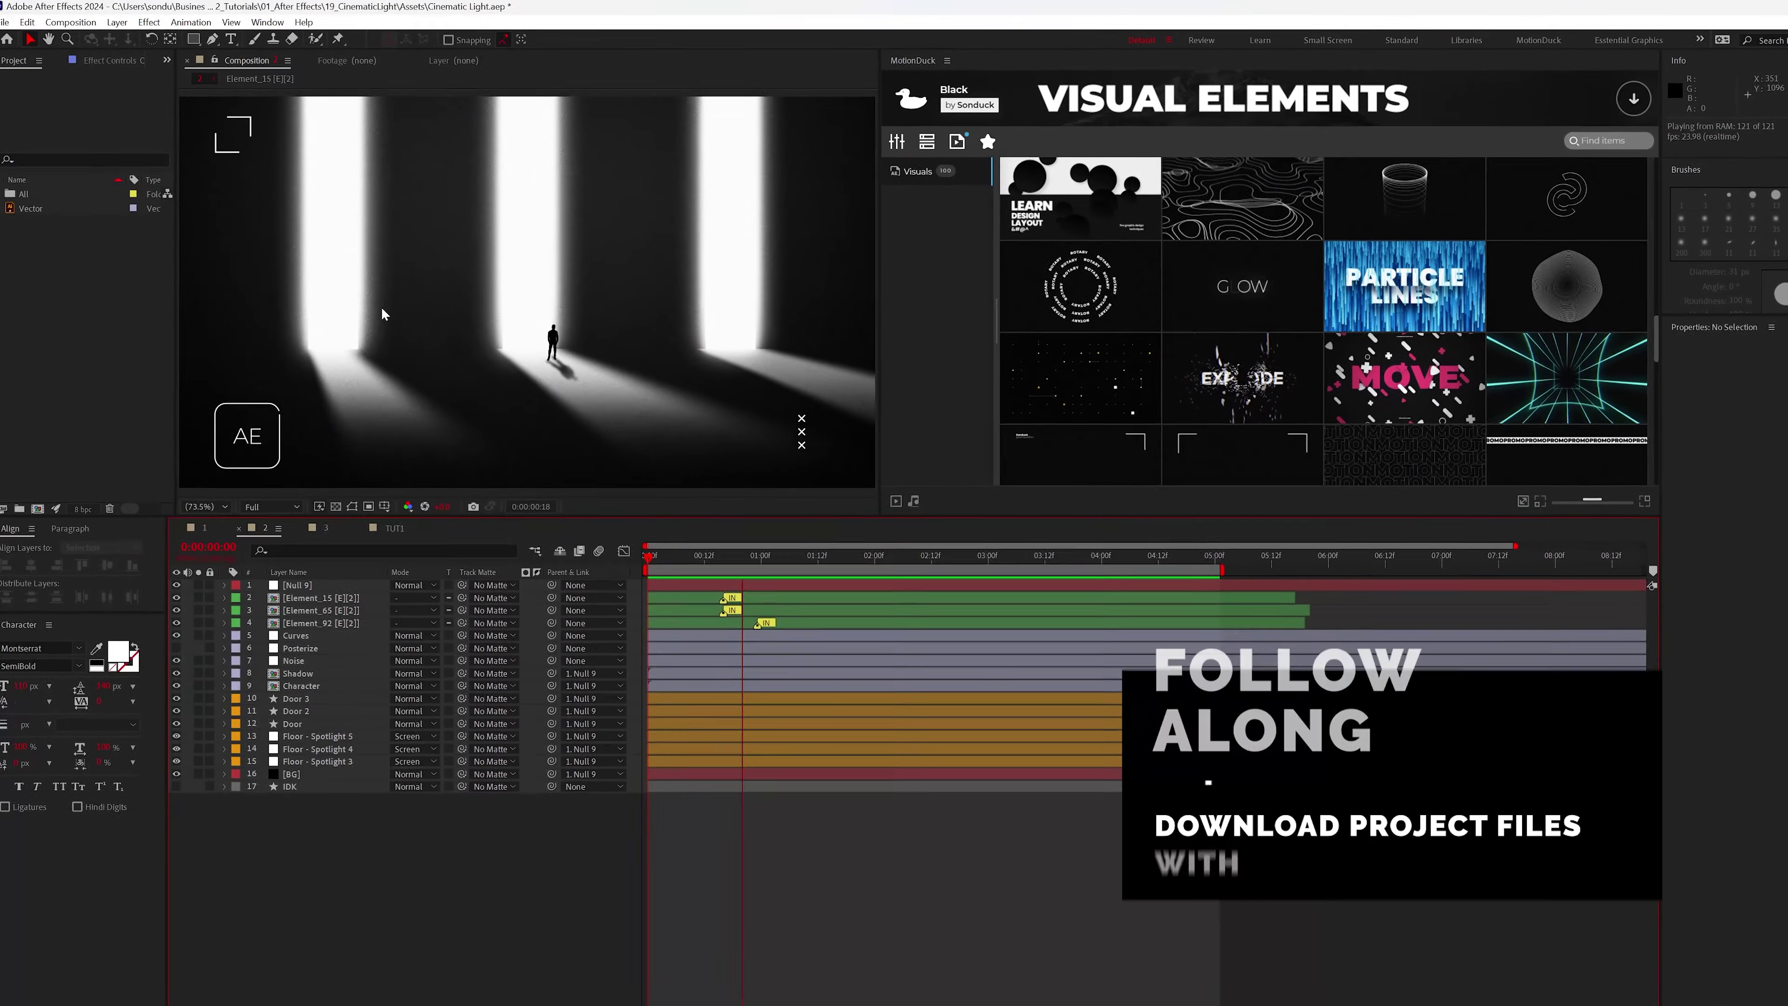
Preview the planets example composition from its start
{"action": "left_click", "coordinate": [324, 528]}
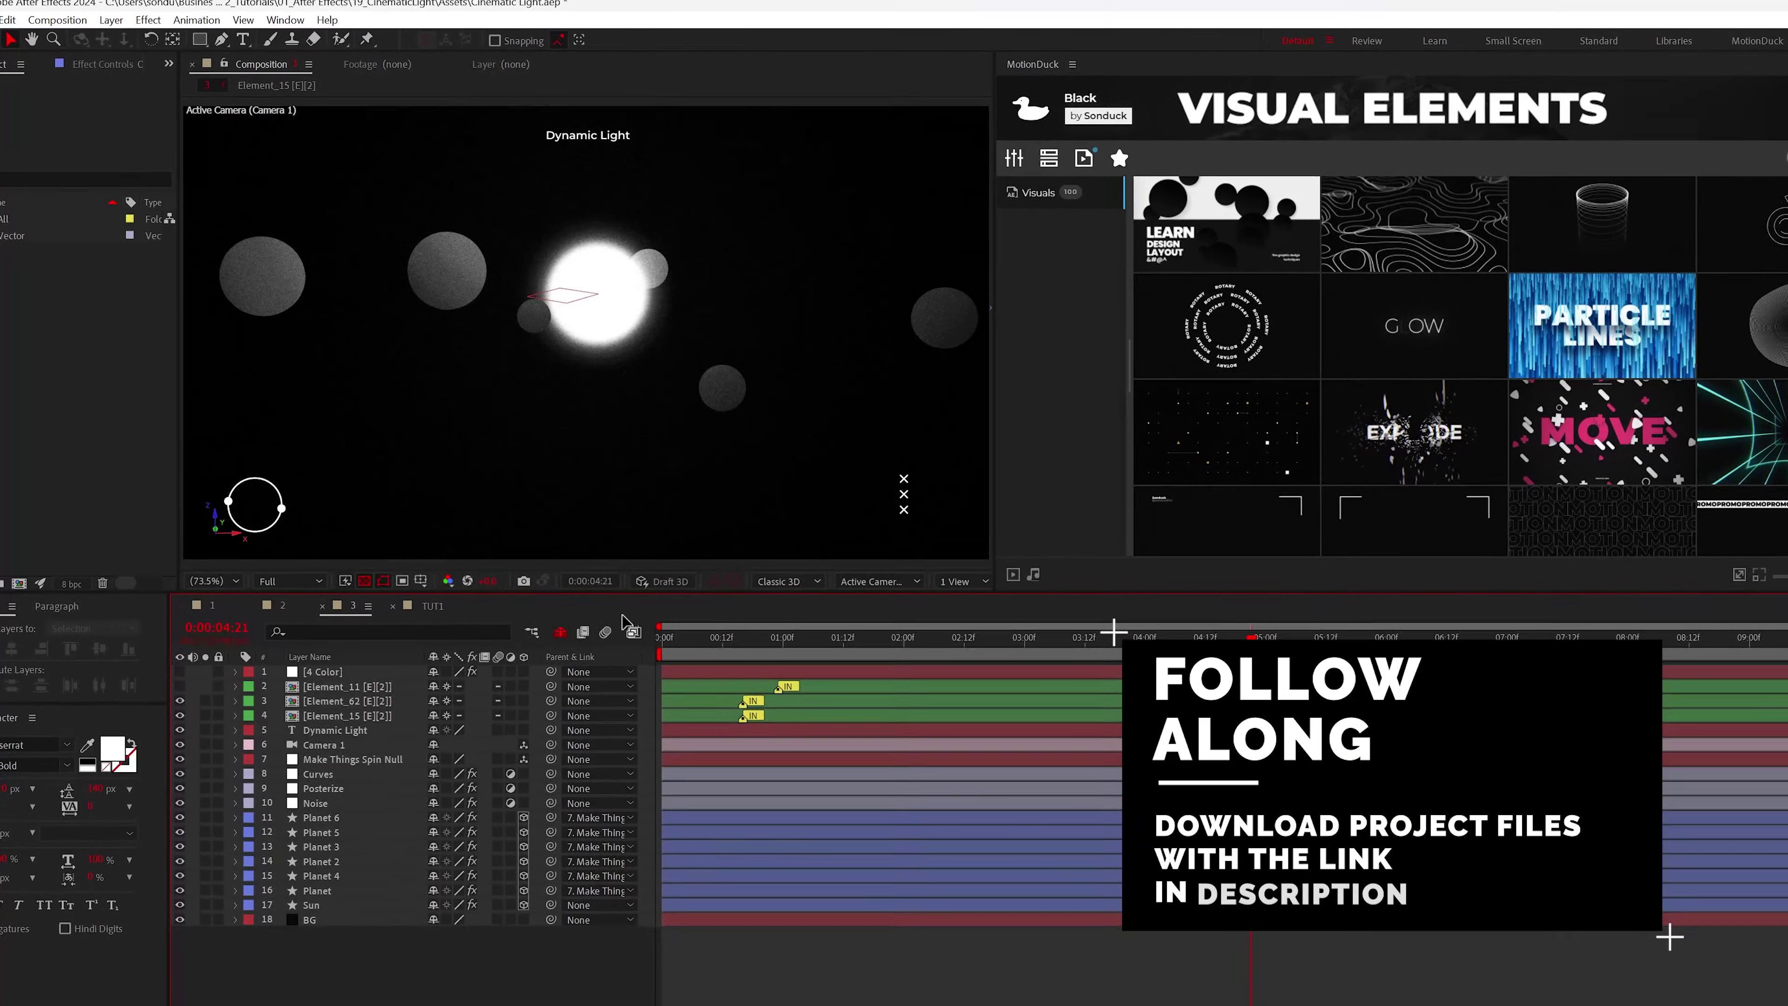
{"action": "left_click", "coordinate": [662, 634]}
{"action": "key", "text": "space"}
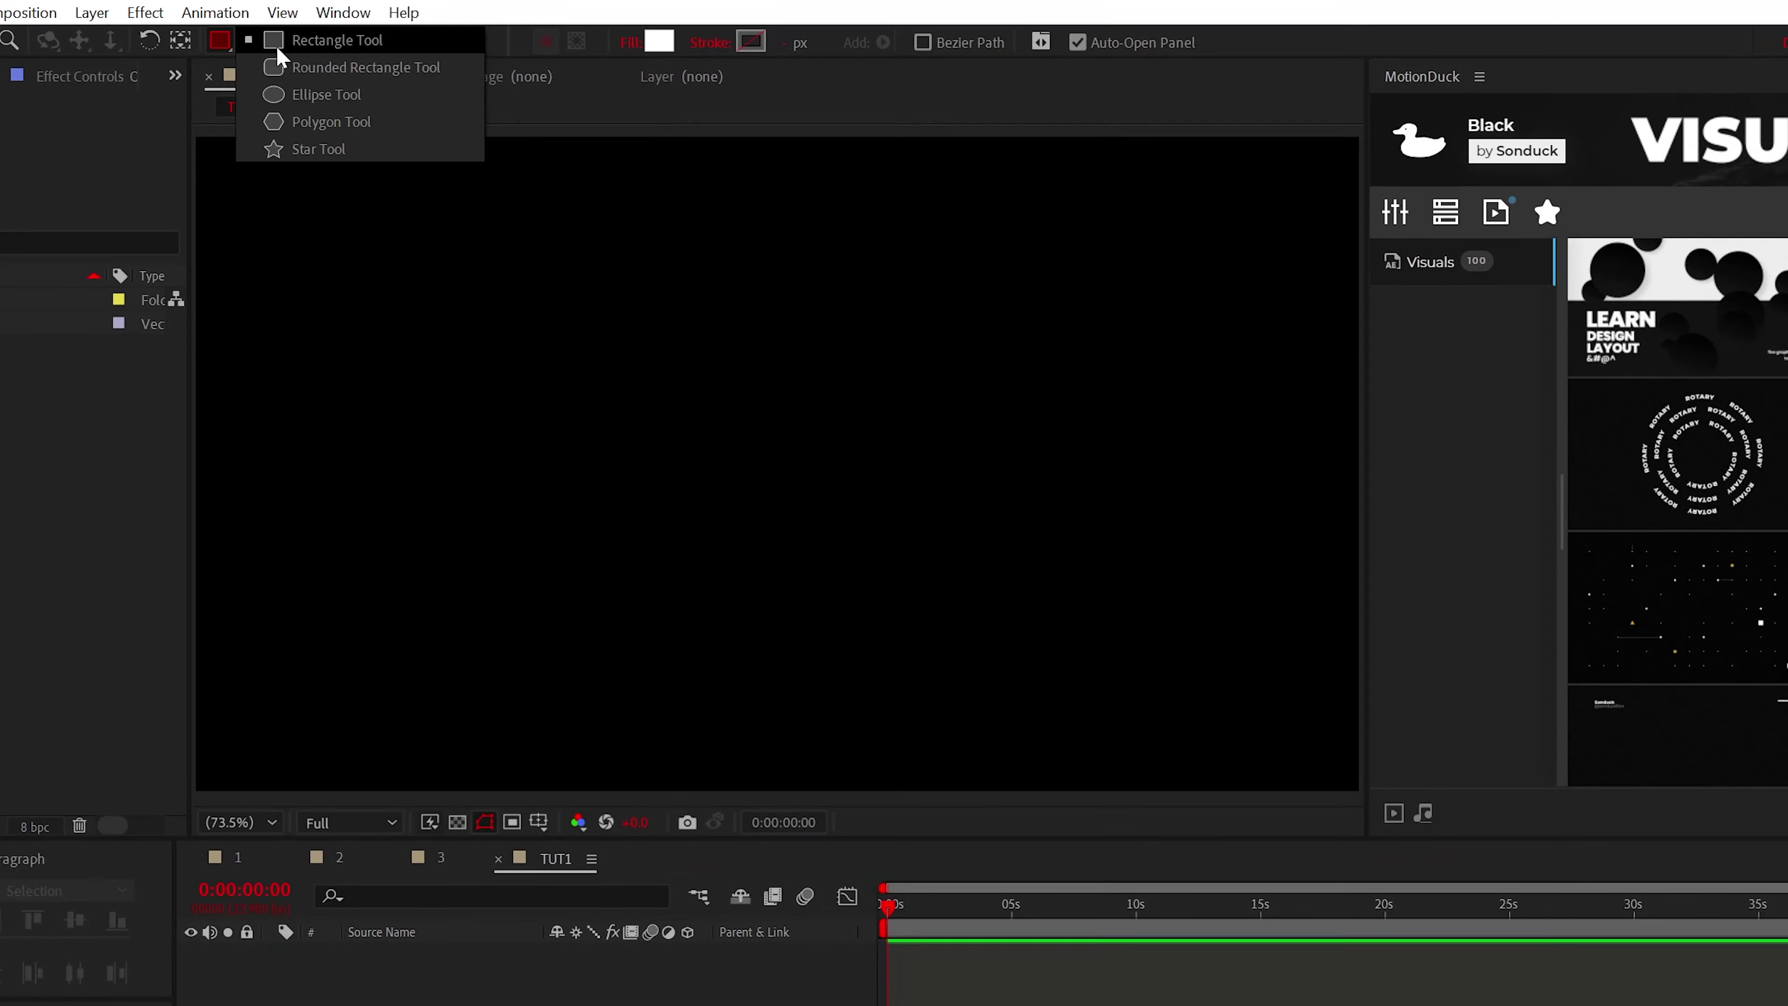
Draw a tall white rectangle bar near the TUT1 comp centre and fit the view
{"action": "left_click", "coordinate": [323, 148]}
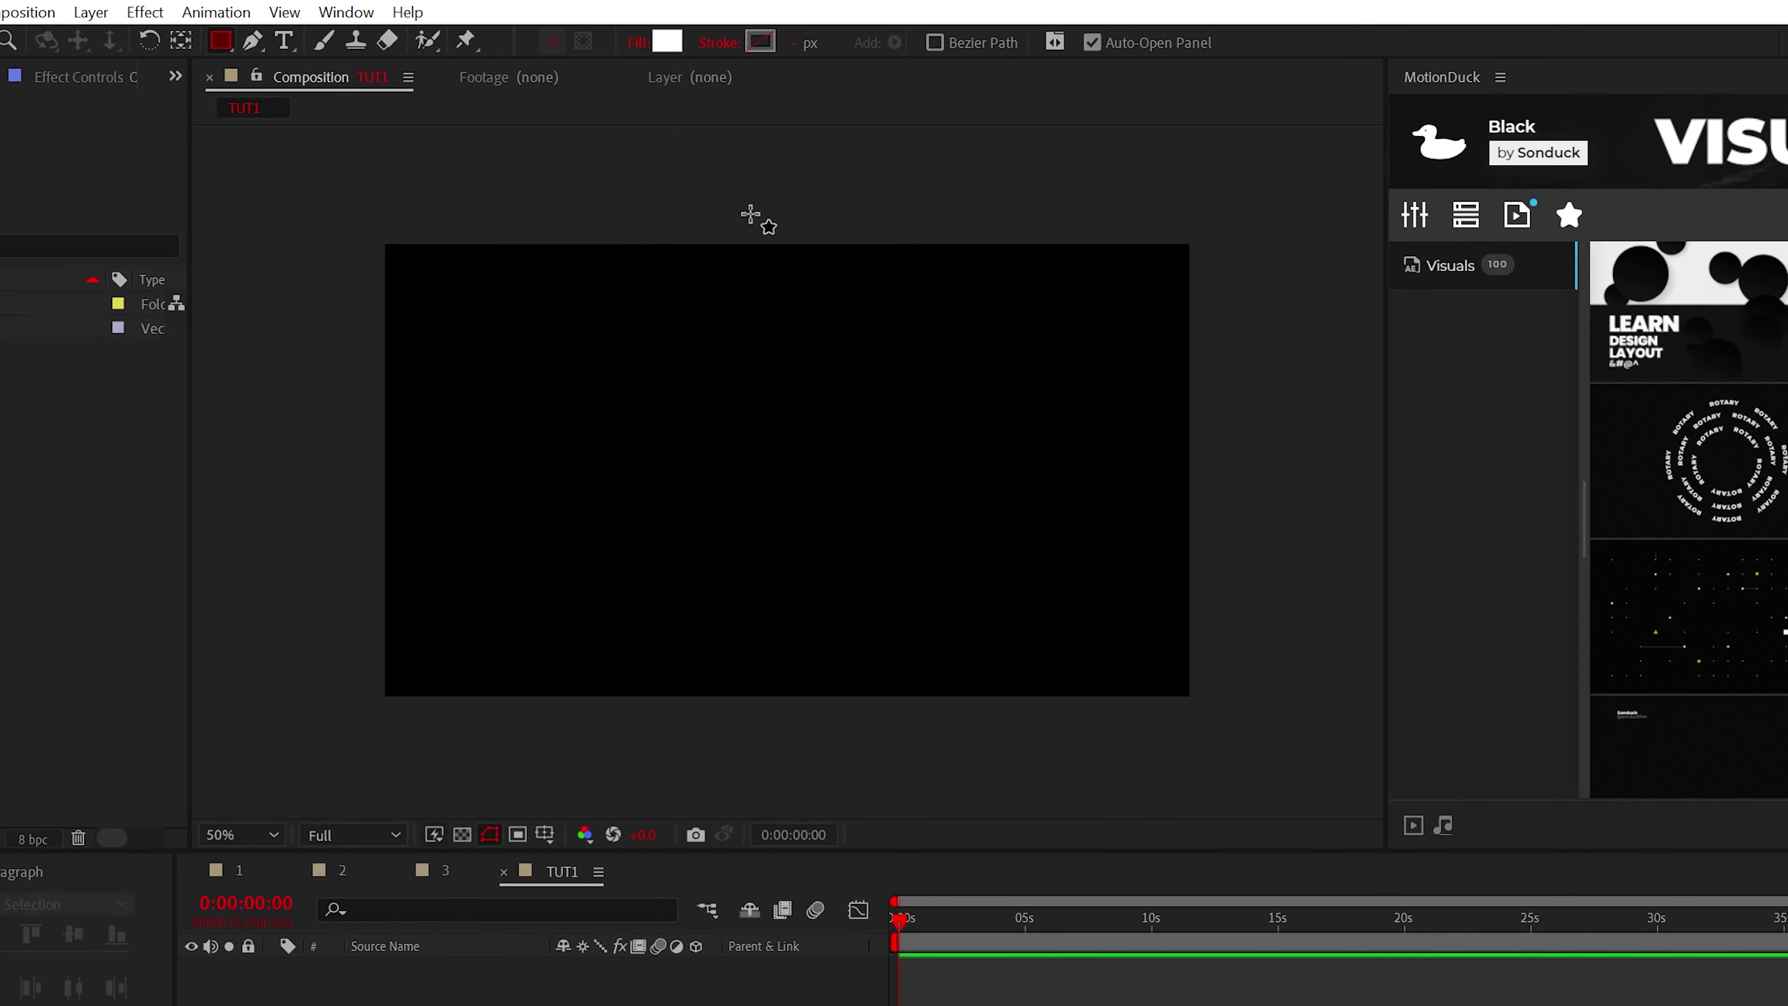
{"action": "left_click_drag", "start_coordinate": [751, 214], "coordinate": [809, 542]}
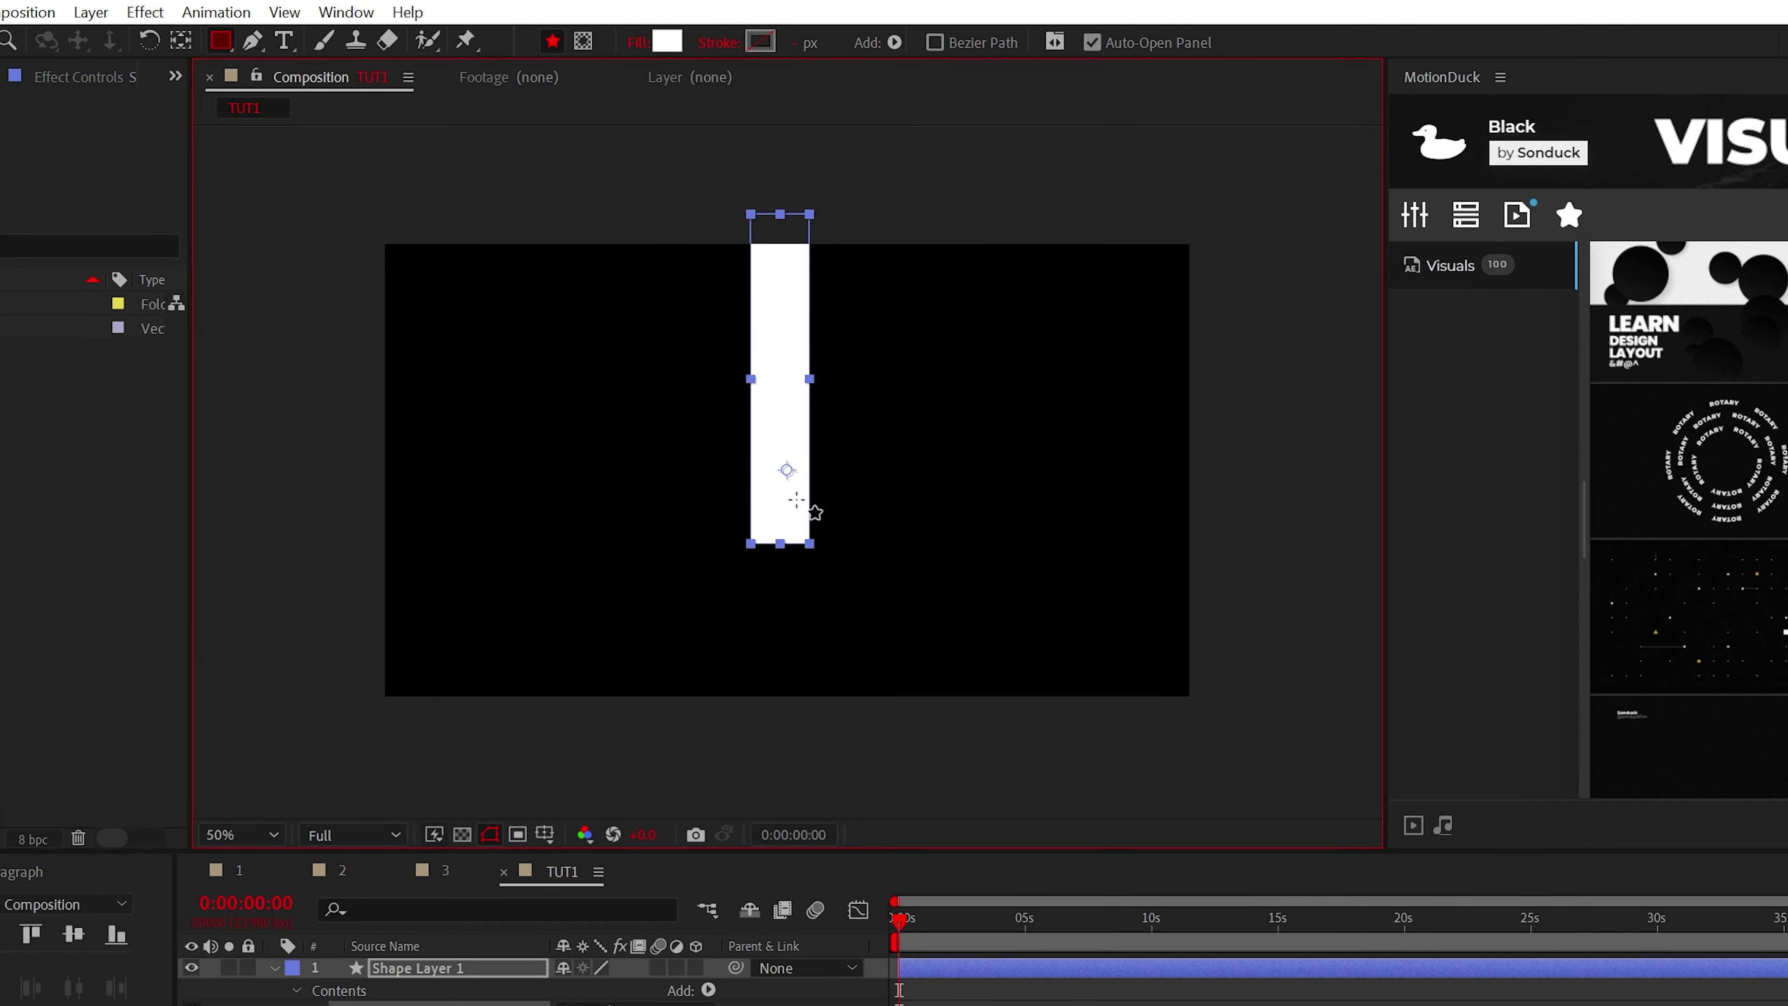
{"action": "left_click", "coordinate": [277, 836]}
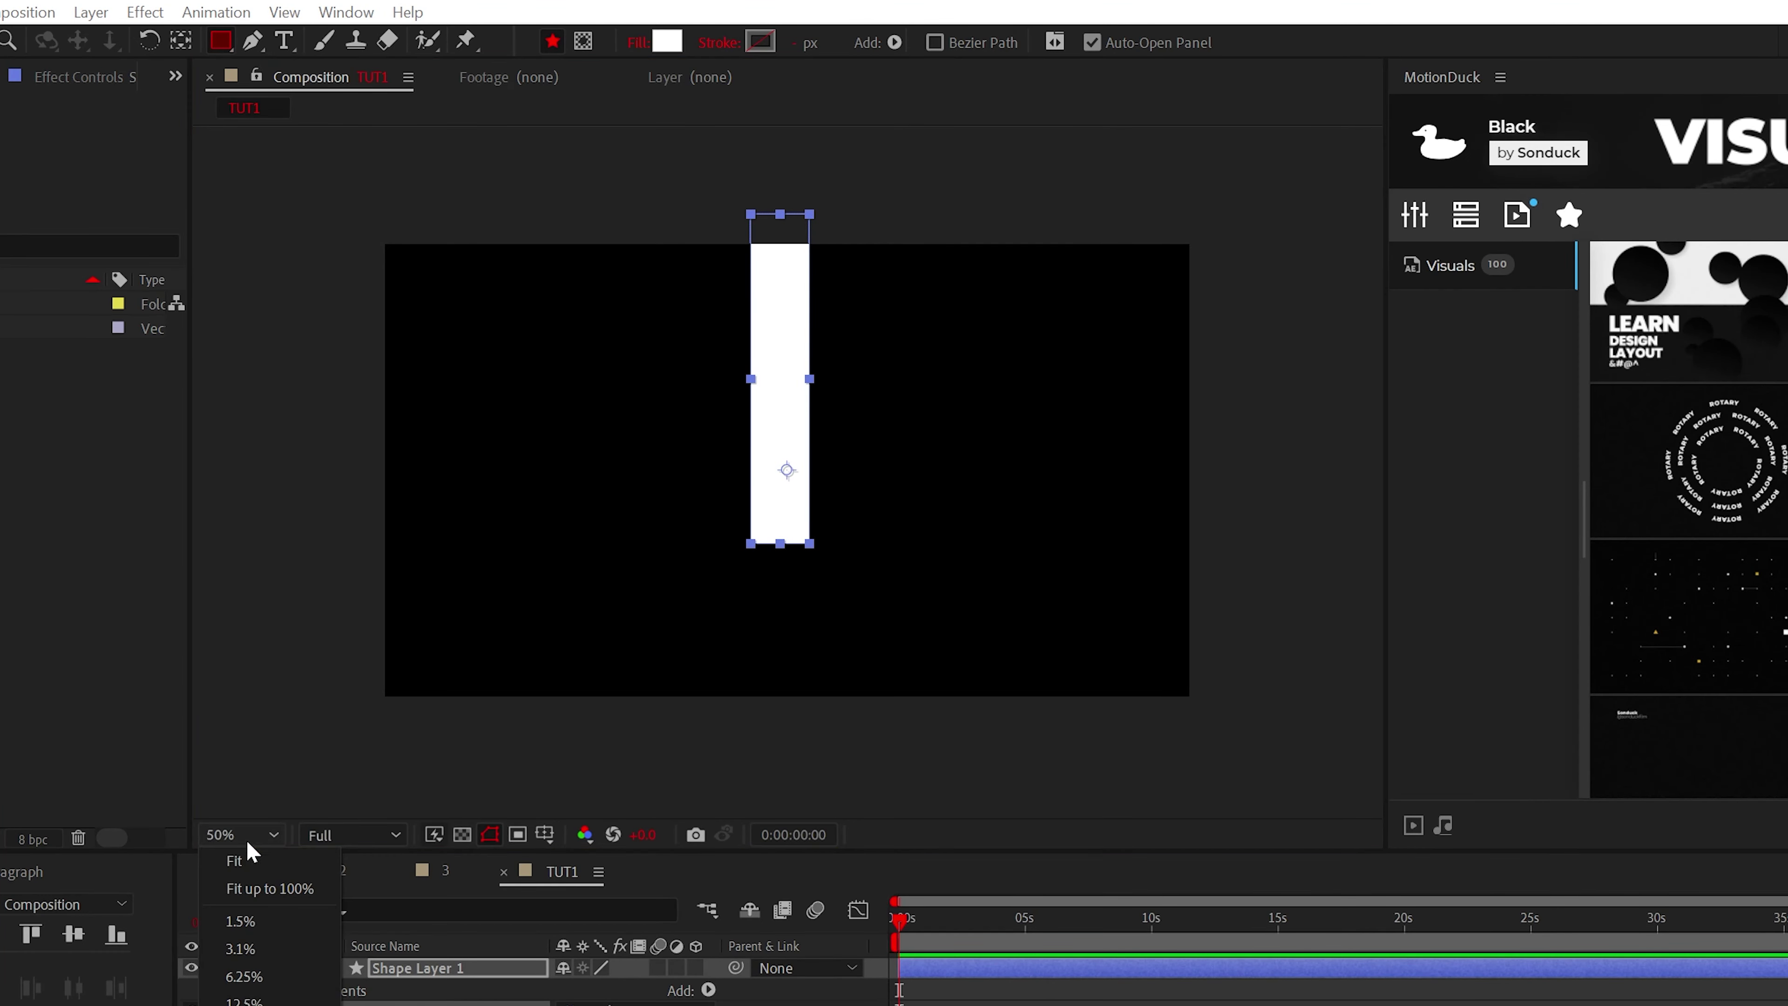
{"action": "left_click", "coordinate": [253, 854]}
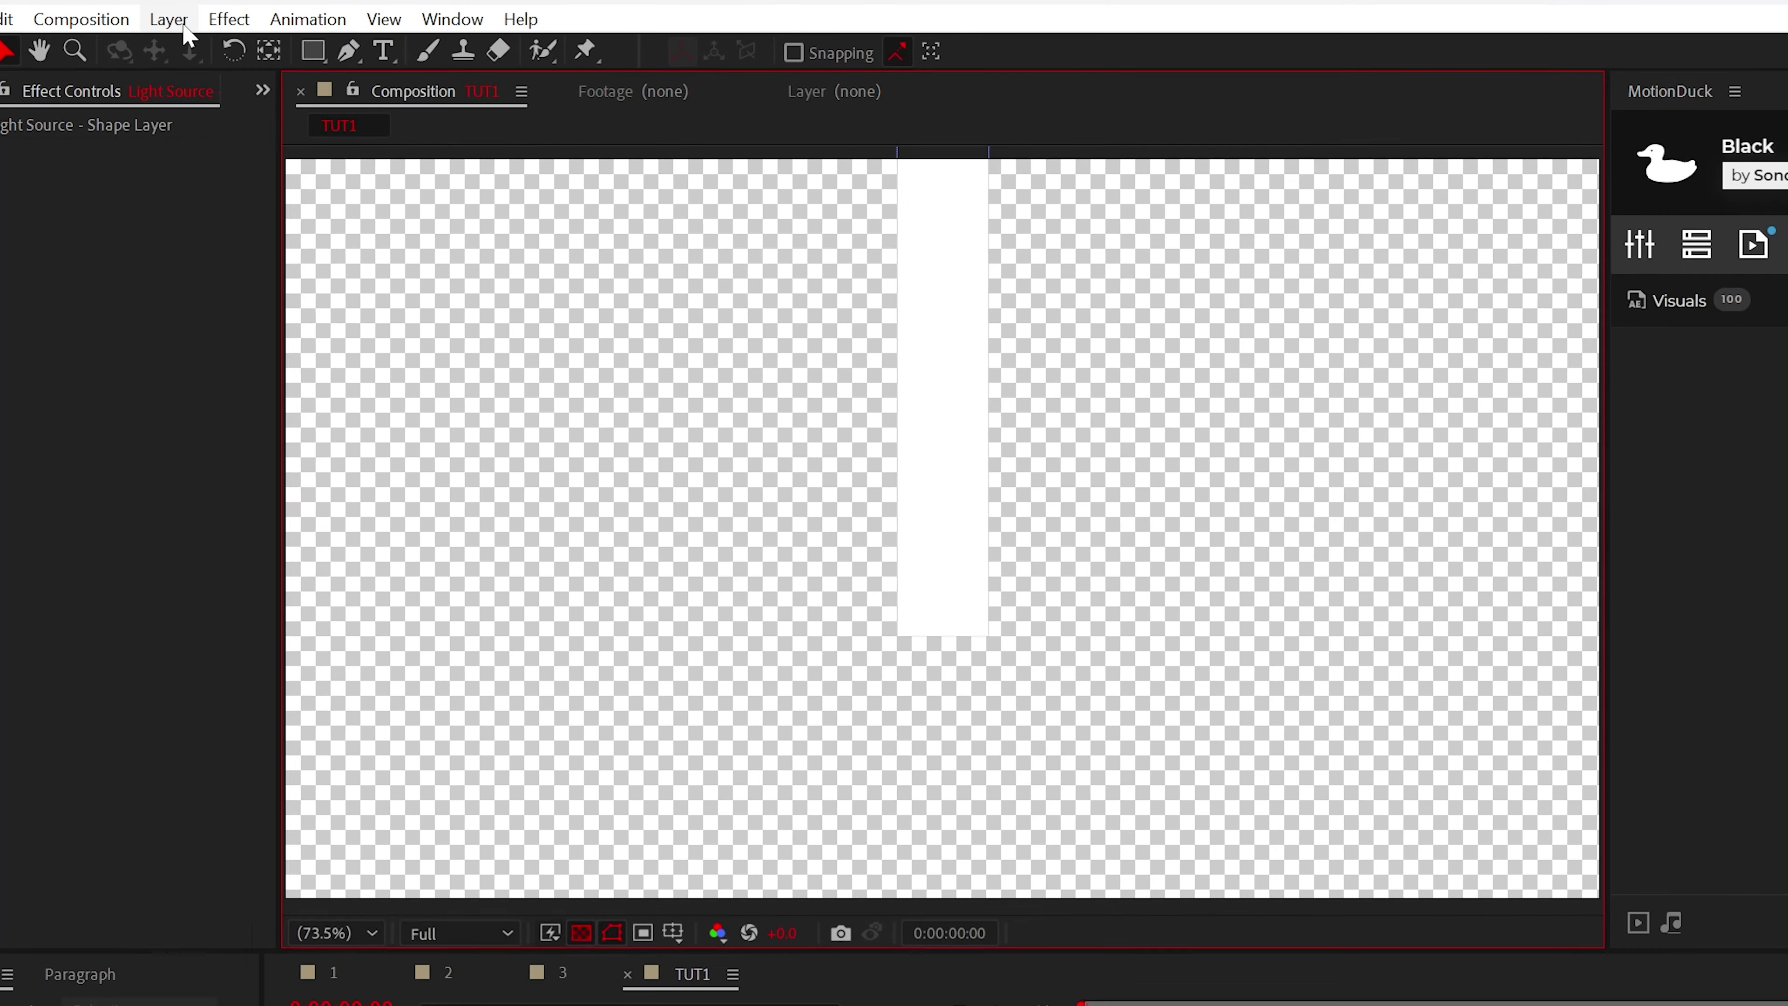
Add a new black solid layer named BG
{"action": "left_click", "coordinate": [90, 13]}
{"action": "mouse_move", "coordinate": [161, 39]}
{"action": "left_click", "coordinate": [545, 78]}
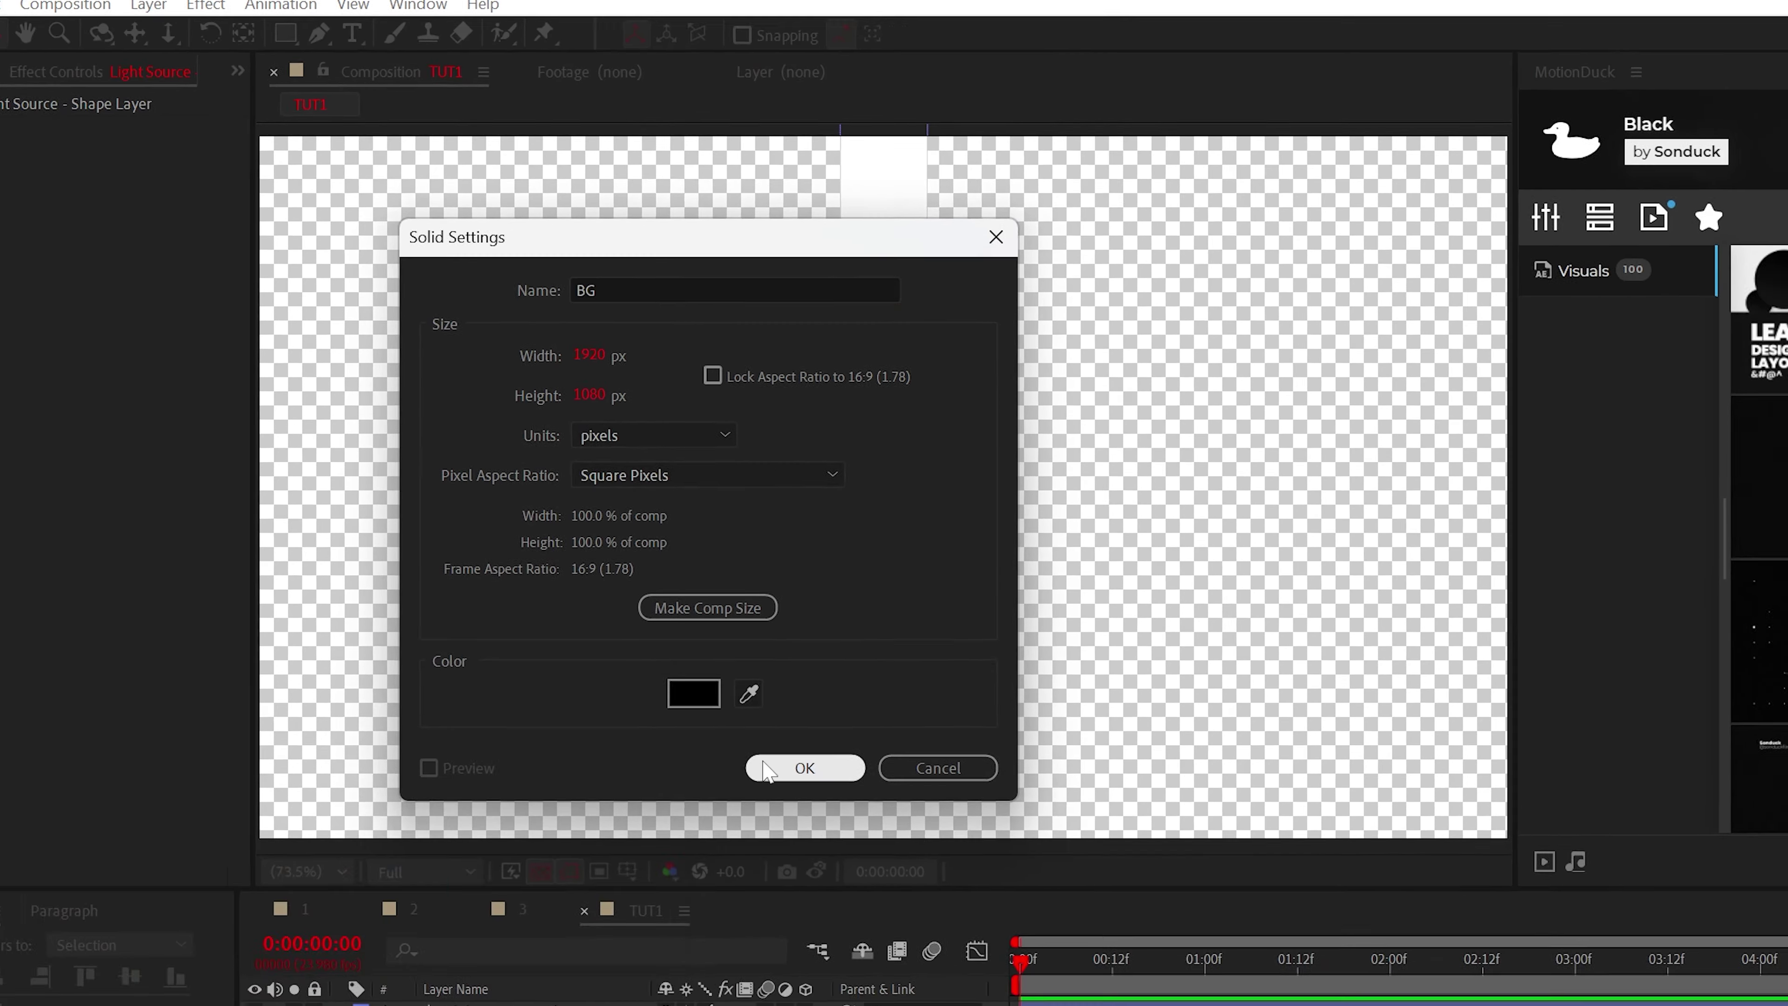
Send BG to the bottom and add the Vector horse, moved lower and scaled to 70%
{"action": "key", "text": "Return"}
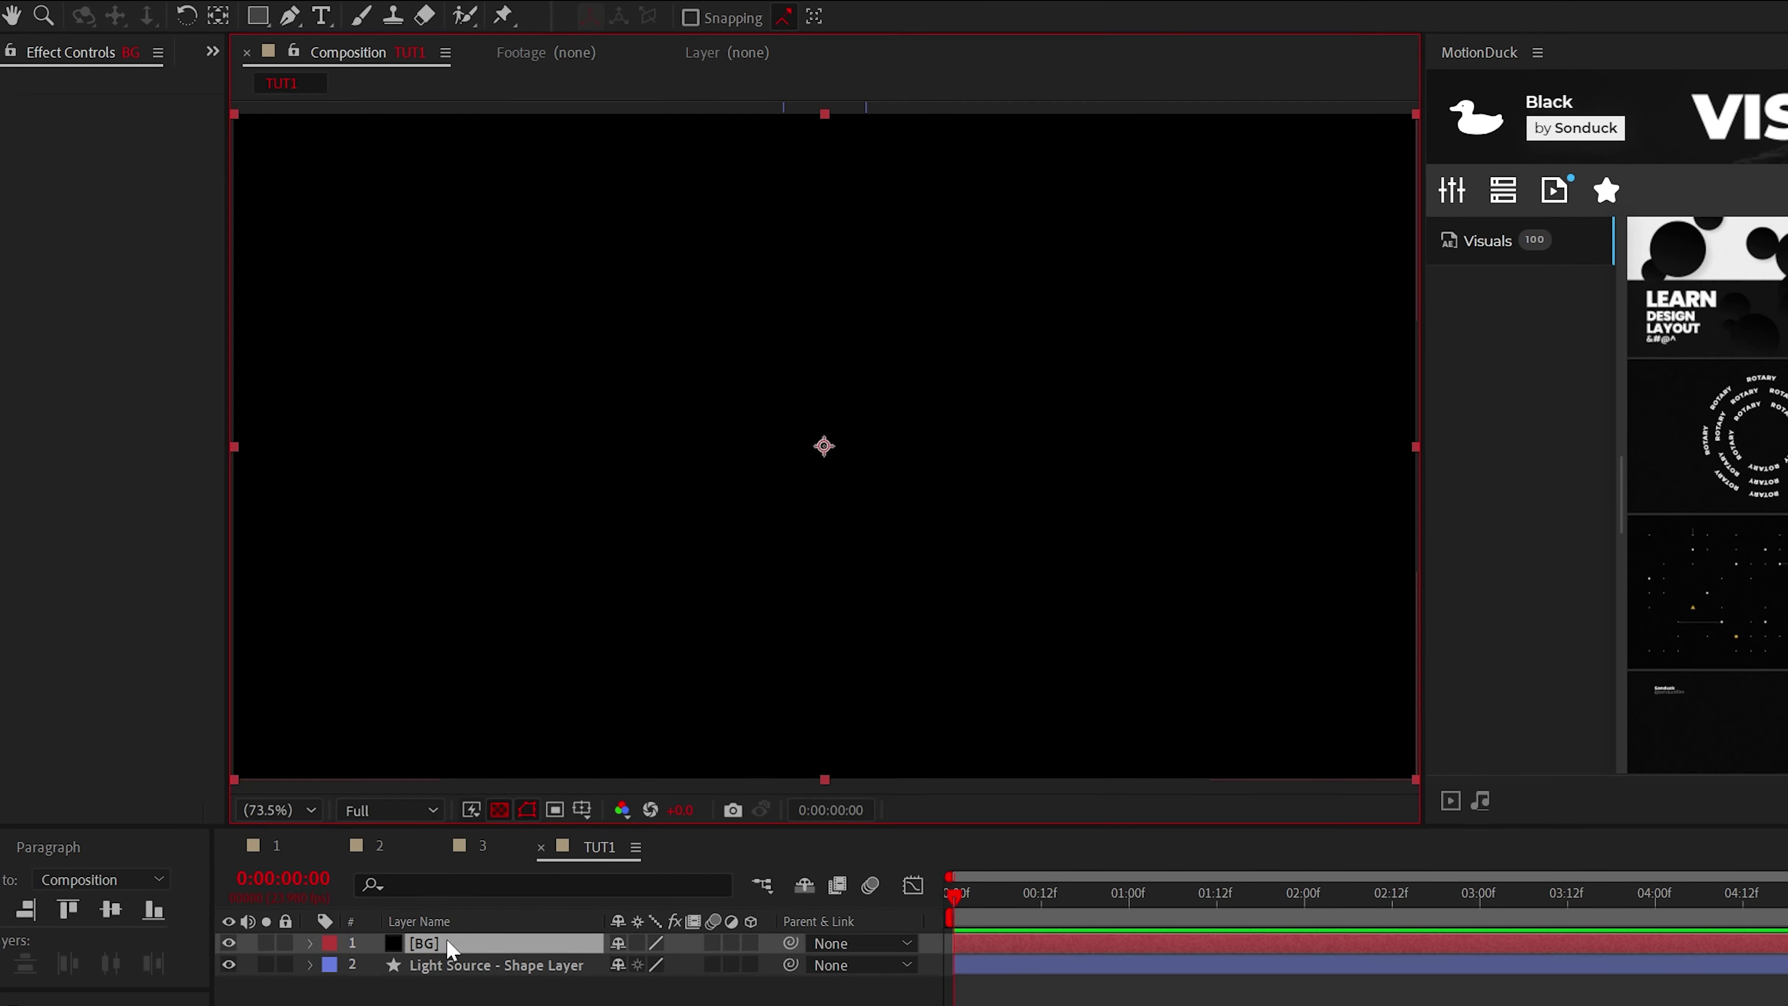
{"action": "key", "text": "ctrl+["}
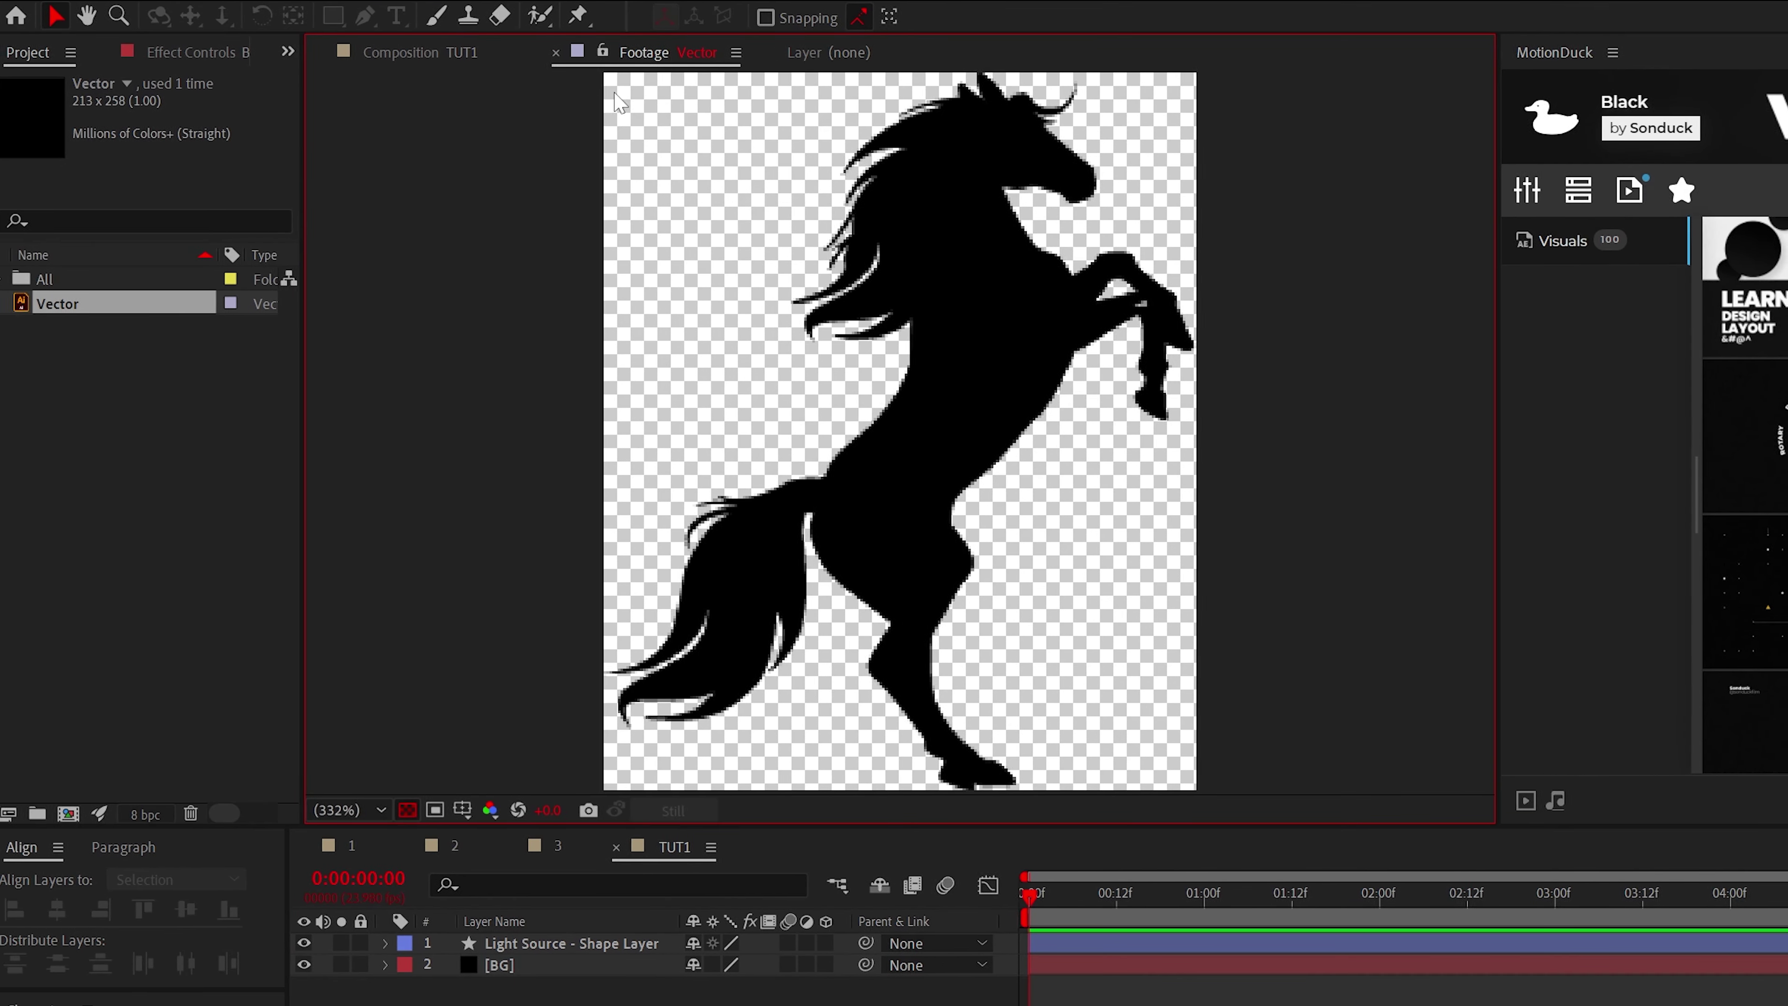
{"action": "left_click_drag", "start_coordinate": [516, 909], "coordinate": [499, 944]}
{"action": "left_click_drag", "start_coordinate": [794, 461], "coordinate": [794, 539]}
{"action": "key", "text": "s"}
{"action": "left_click_drag", "start_coordinate": [629, 908], "coordinate": [598, 909]}
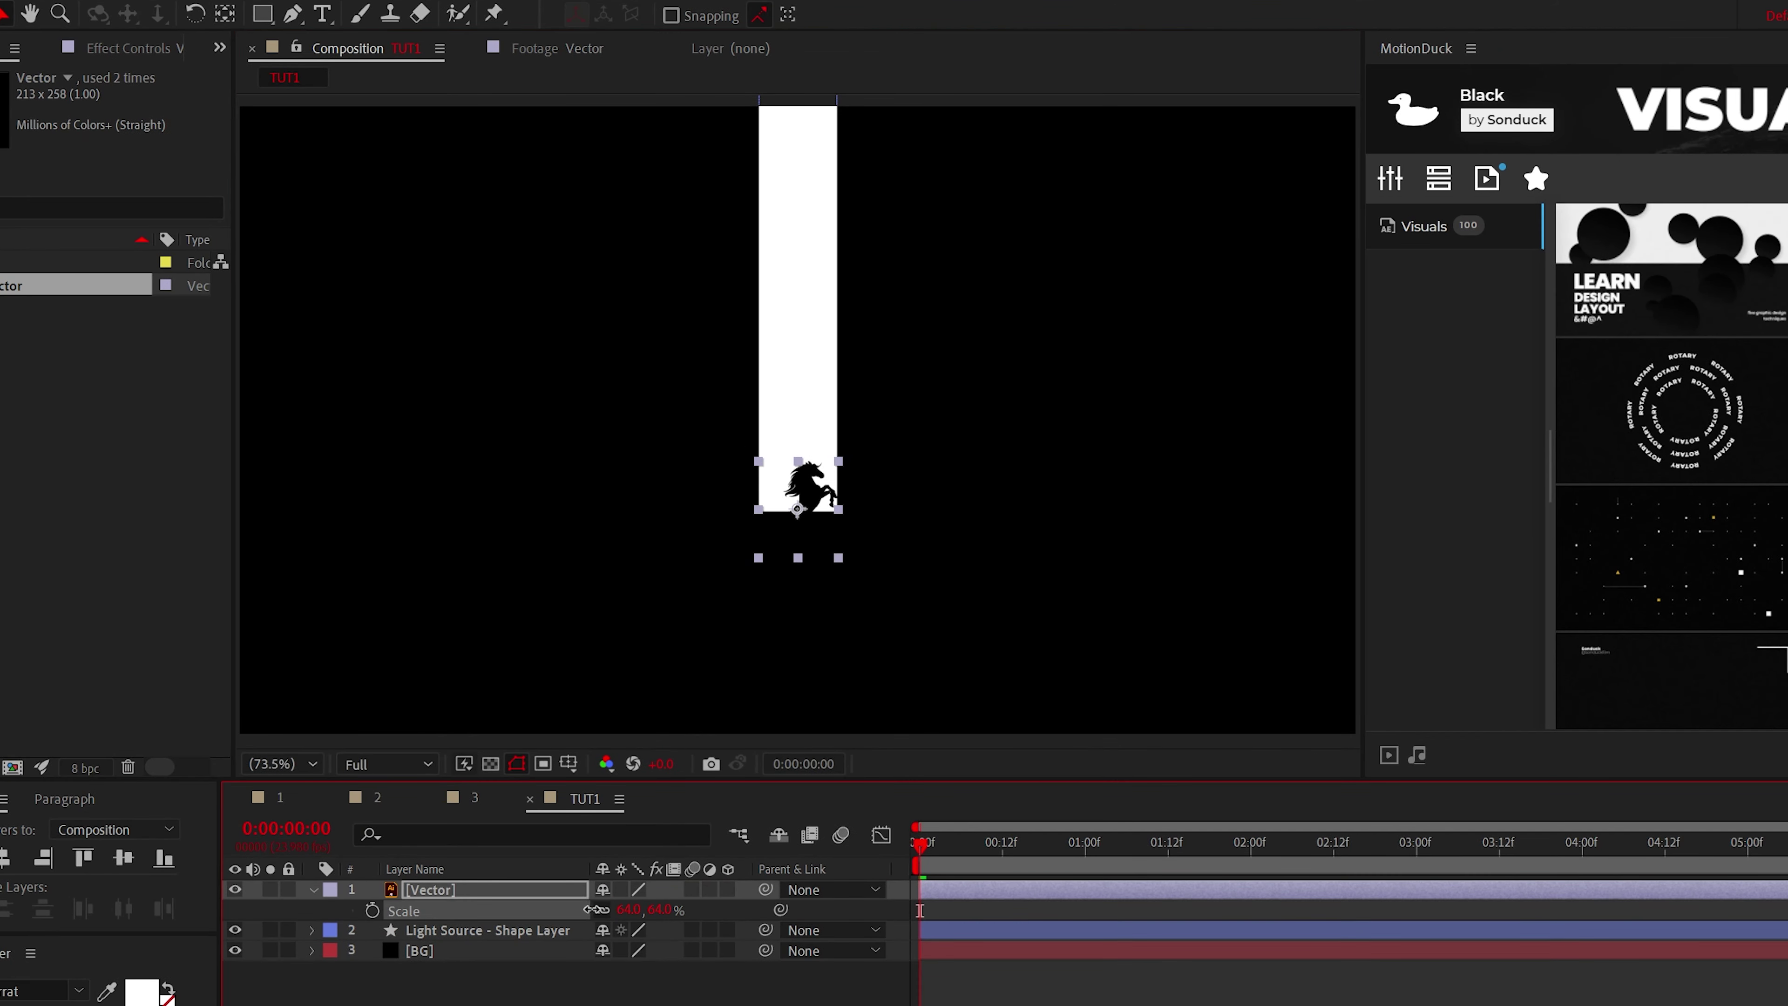
Check transparency with BG hidden, restore BG, and compare against composition 1
{"action": "left_click", "coordinate": [235, 950]}
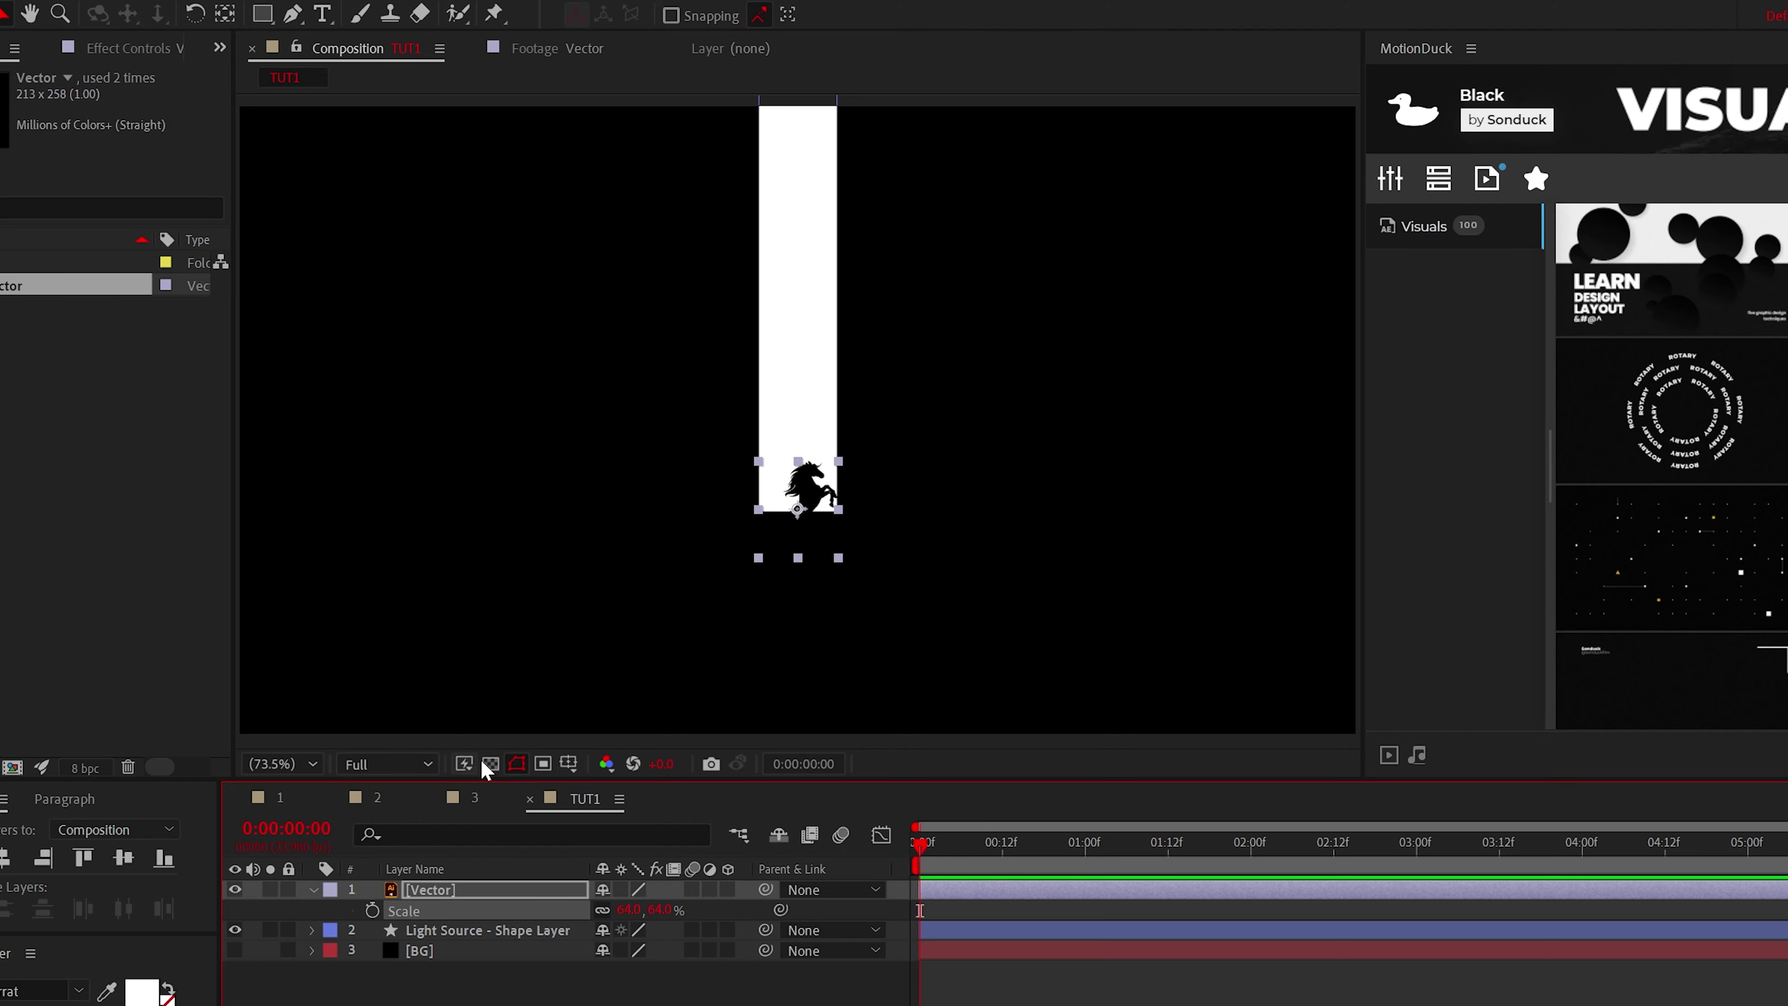
{"action": "left_click", "coordinate": [489, 767]}
{"action": "left_click", "coordinate": [492, 771]}
{"action": "left_click", "coordinate": [235, 951]}
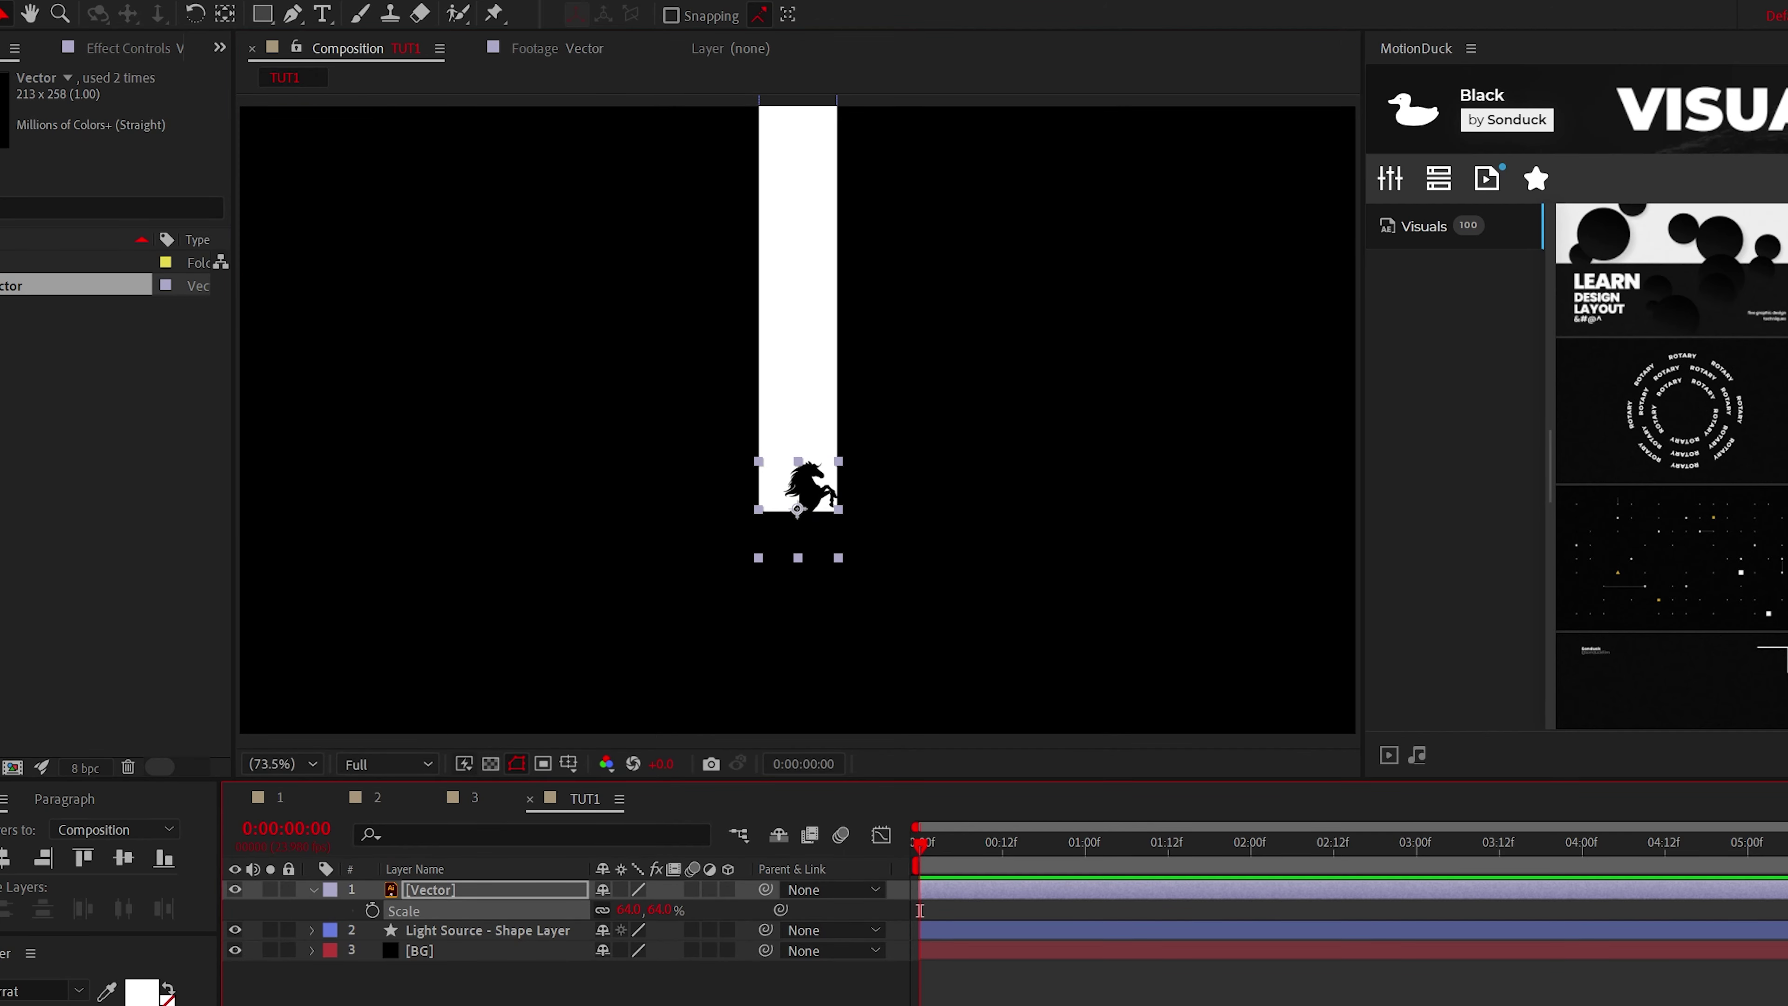
{"action": "left_click", "coordinate": [812, 627]}
{"action": "left_click", "coordinate": [806, 521]}
{"action": "key", "text": "s"}
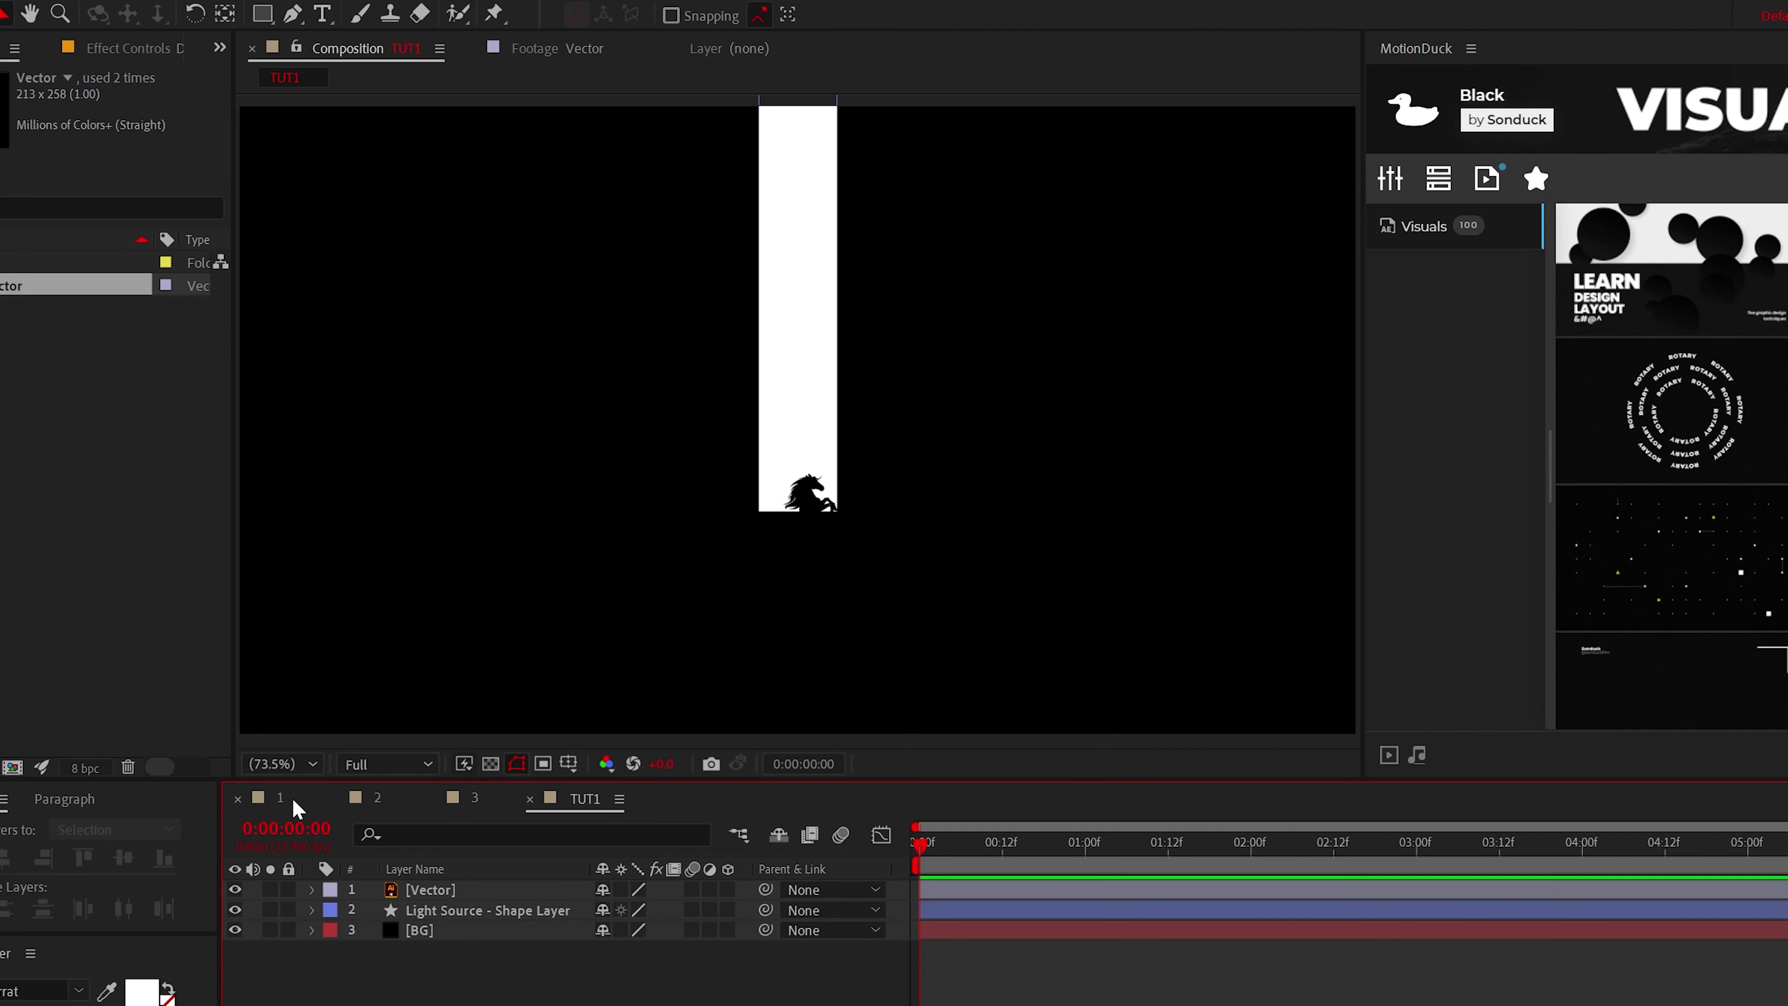
{"action": "left_click", "coordinate": [282, 798]}
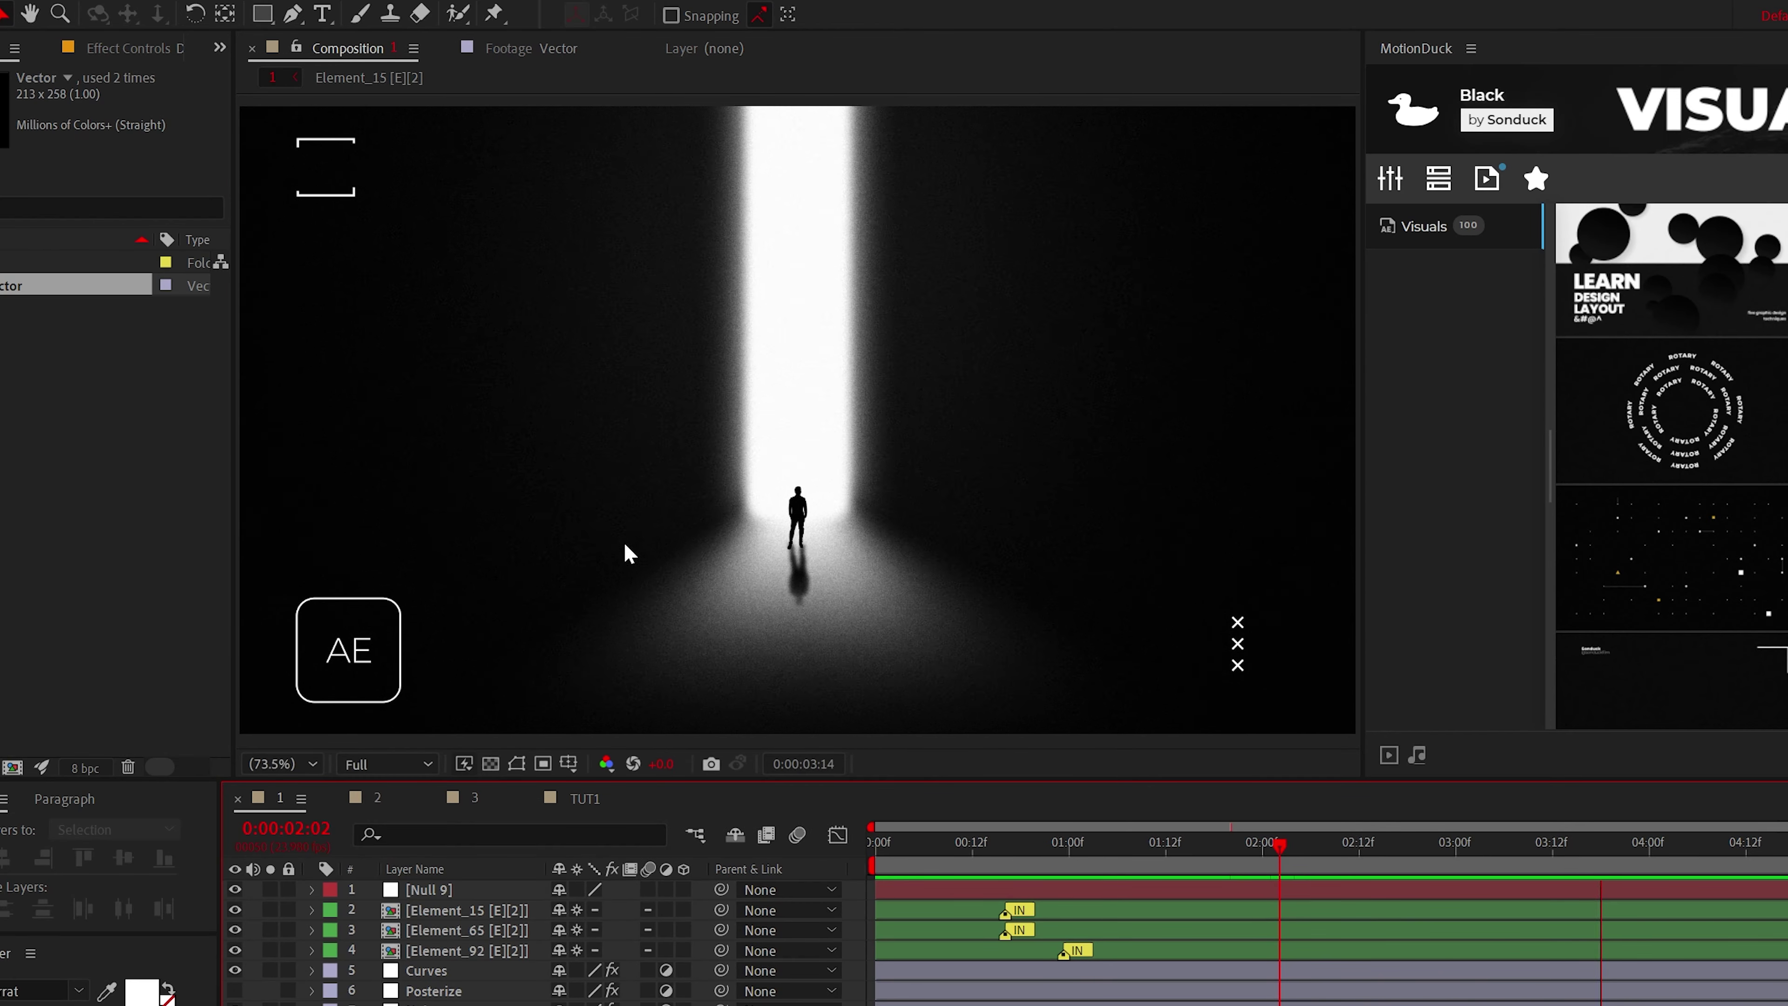
{"action": "left_click", "coordinate": [584, 798]}
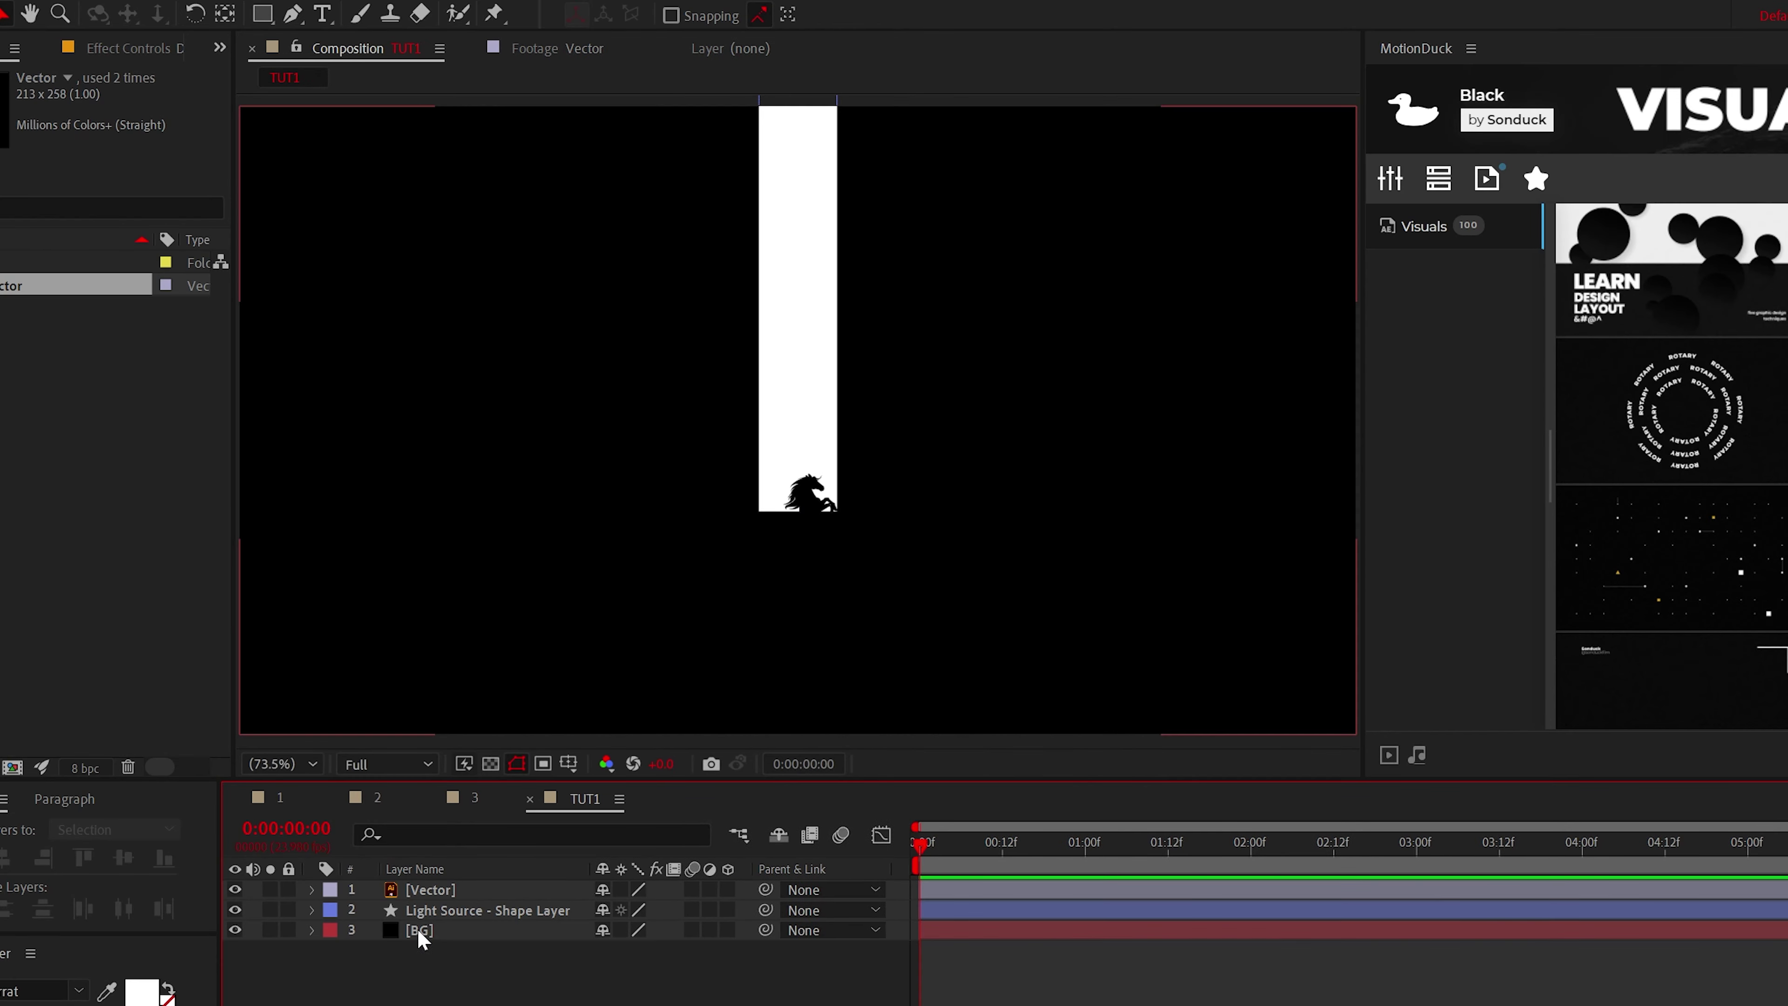
Give the Light Source bar a Gaussian Blur of 40 with Repeat Edge Pixels off
{"action": "left_click", "coordinate": [457, 910]}
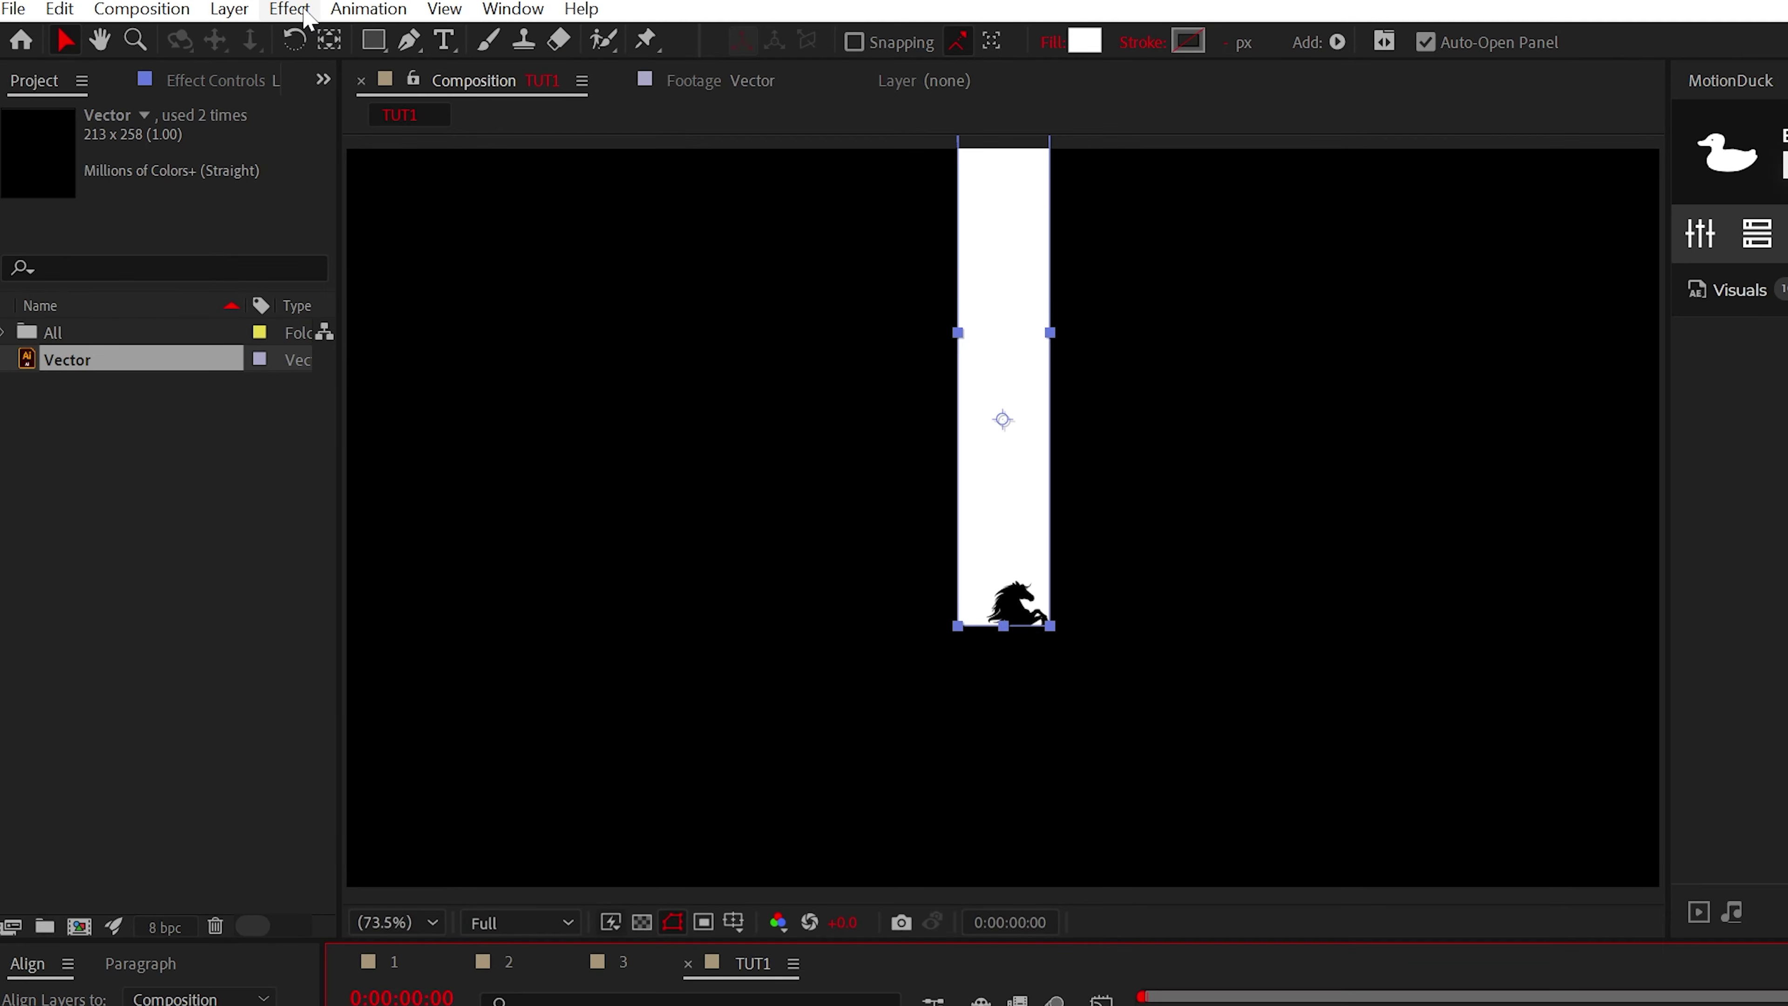
{"action": "left_click", "coordinate": [291, 8]}
{"action": "mouse_move", "coordinate": [493, 257]}
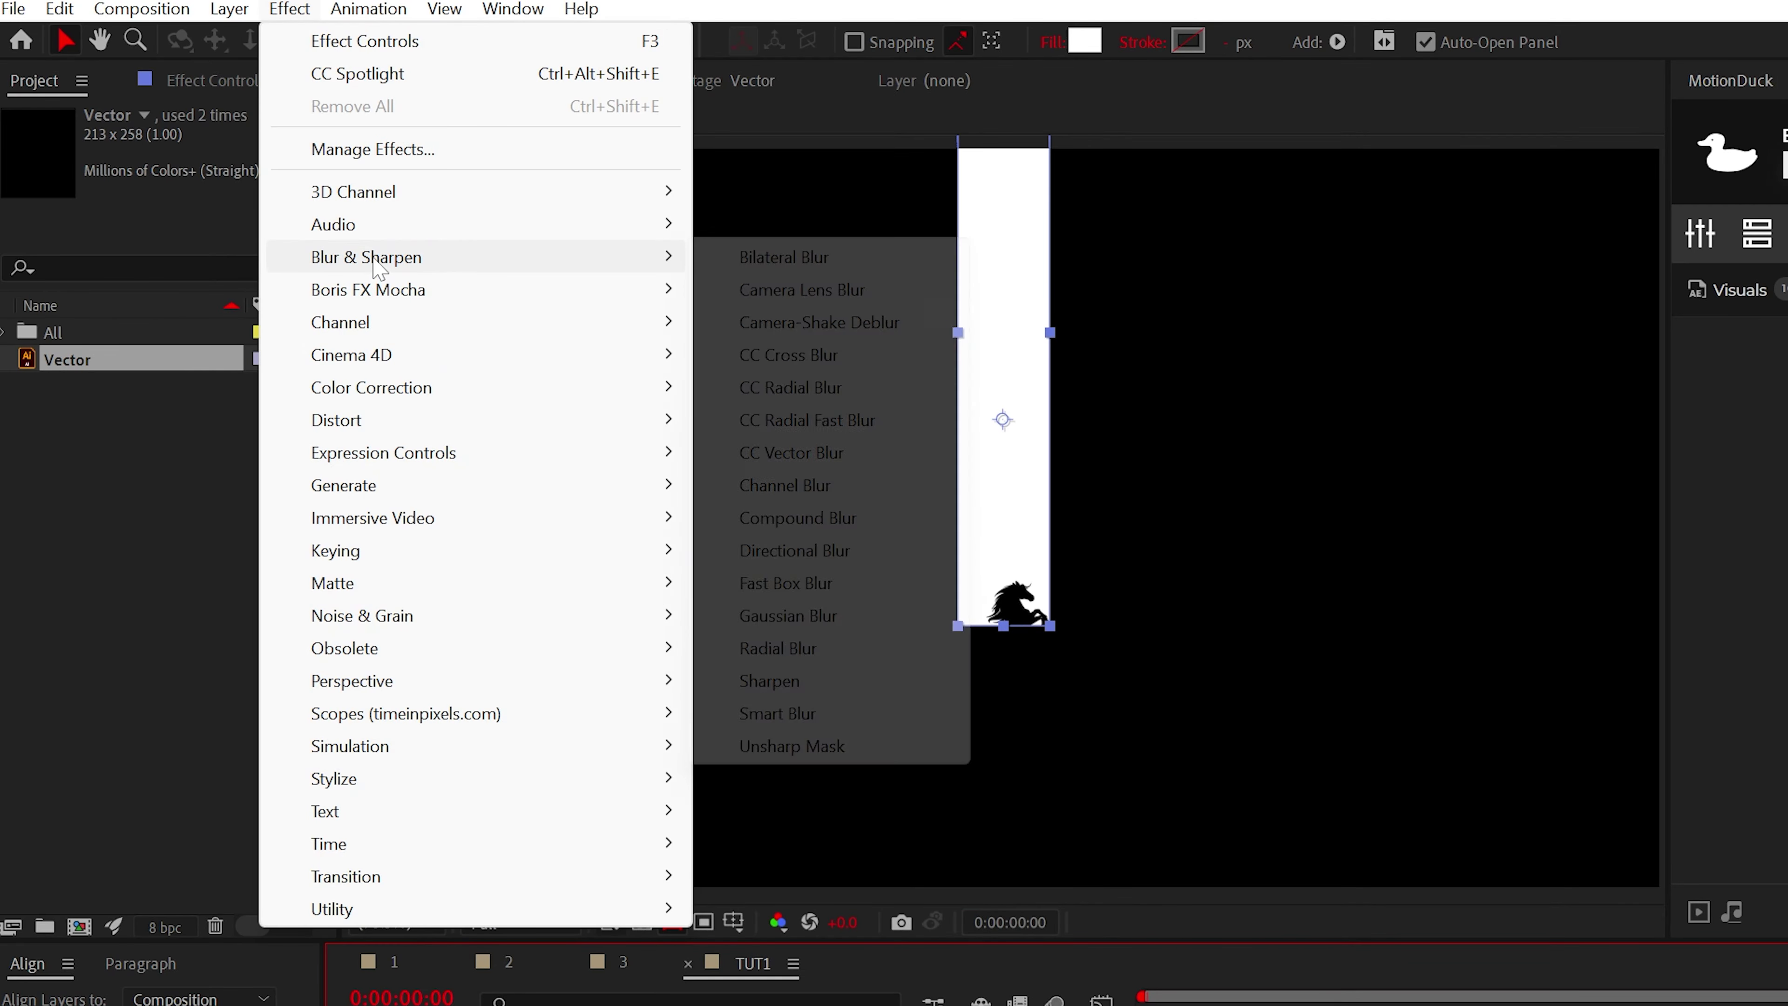
{"action": "left_click", "coordinate": [855, 580]}
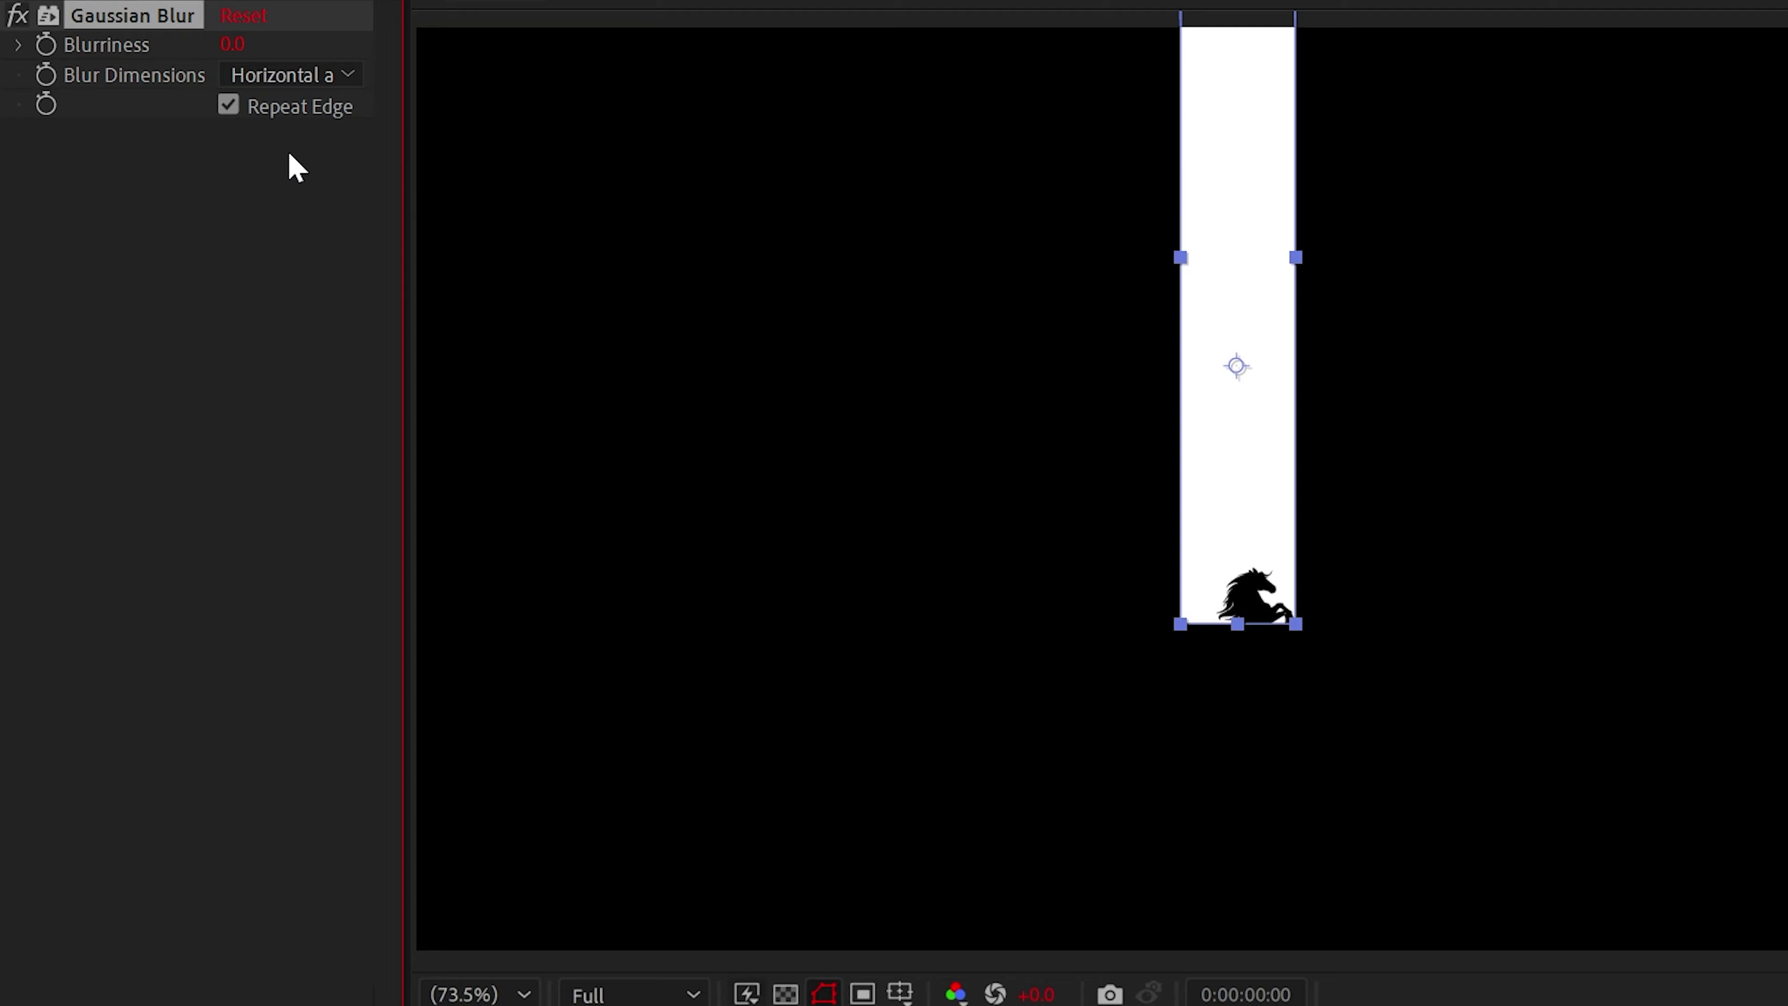
{"action": "left_click", "coordinate": [260, 171]}
{"action": "type", "text": "40"}
{"action": "key", "text": "Return"}
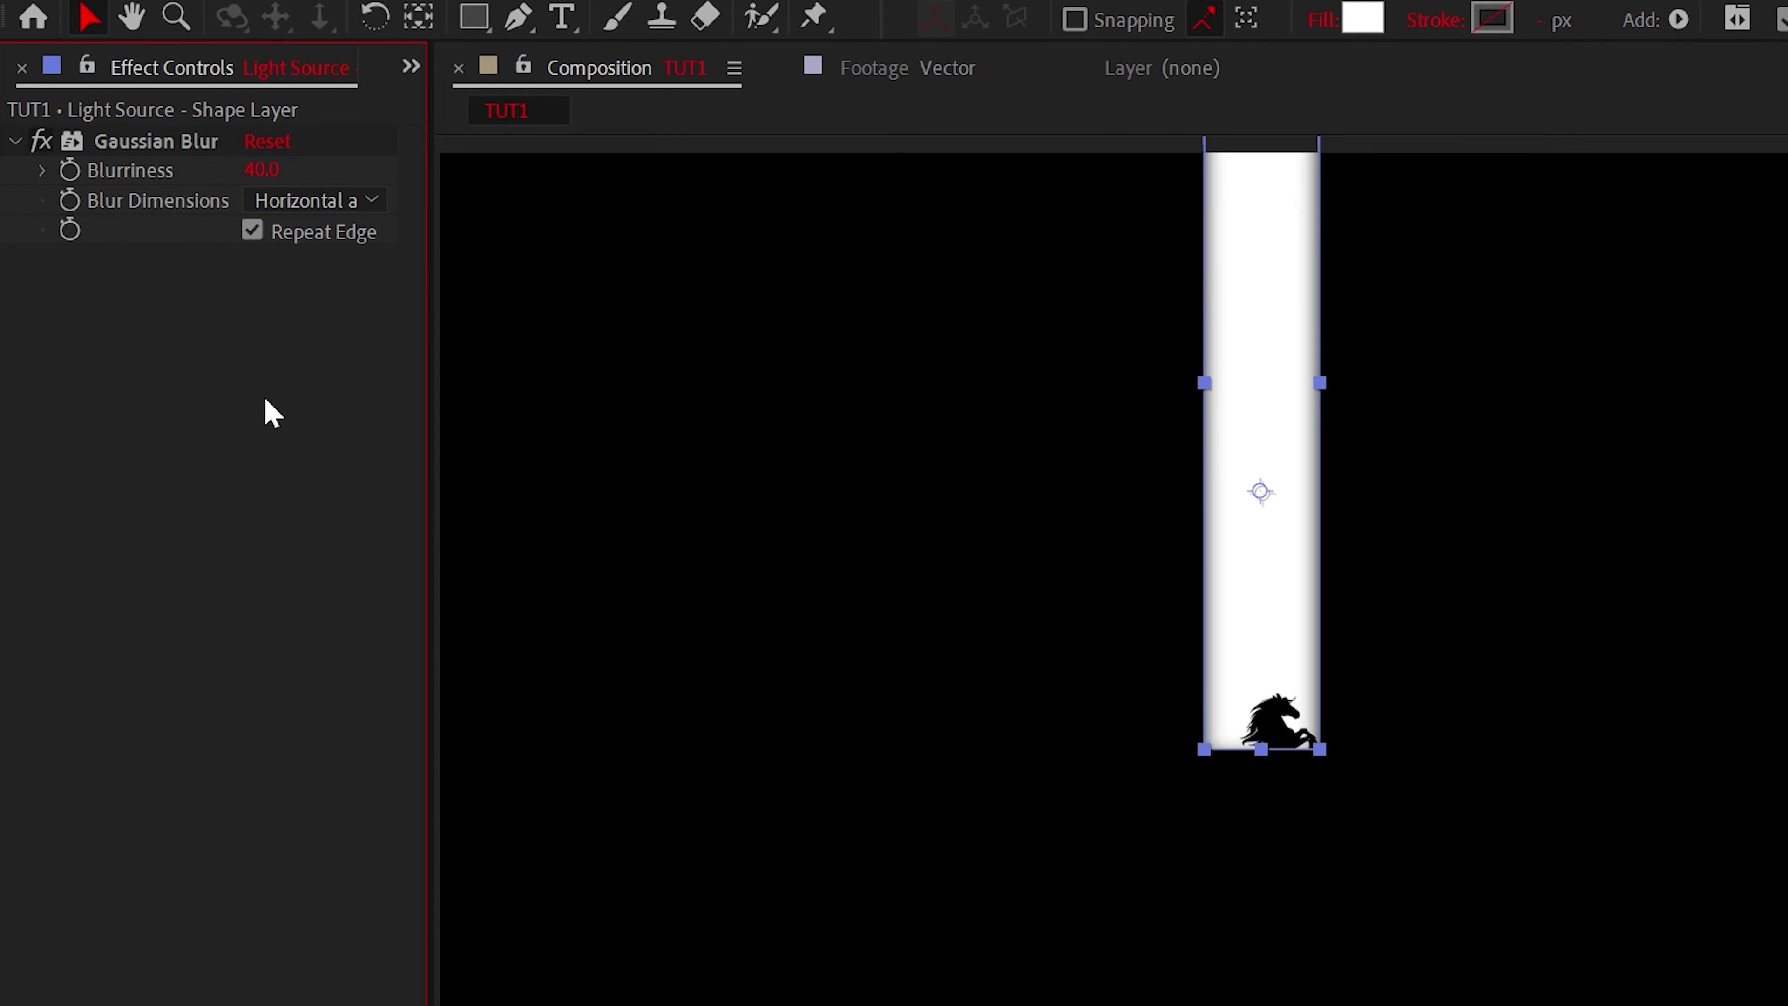
{"action": "left_click", "coordinate": [251, 231]}
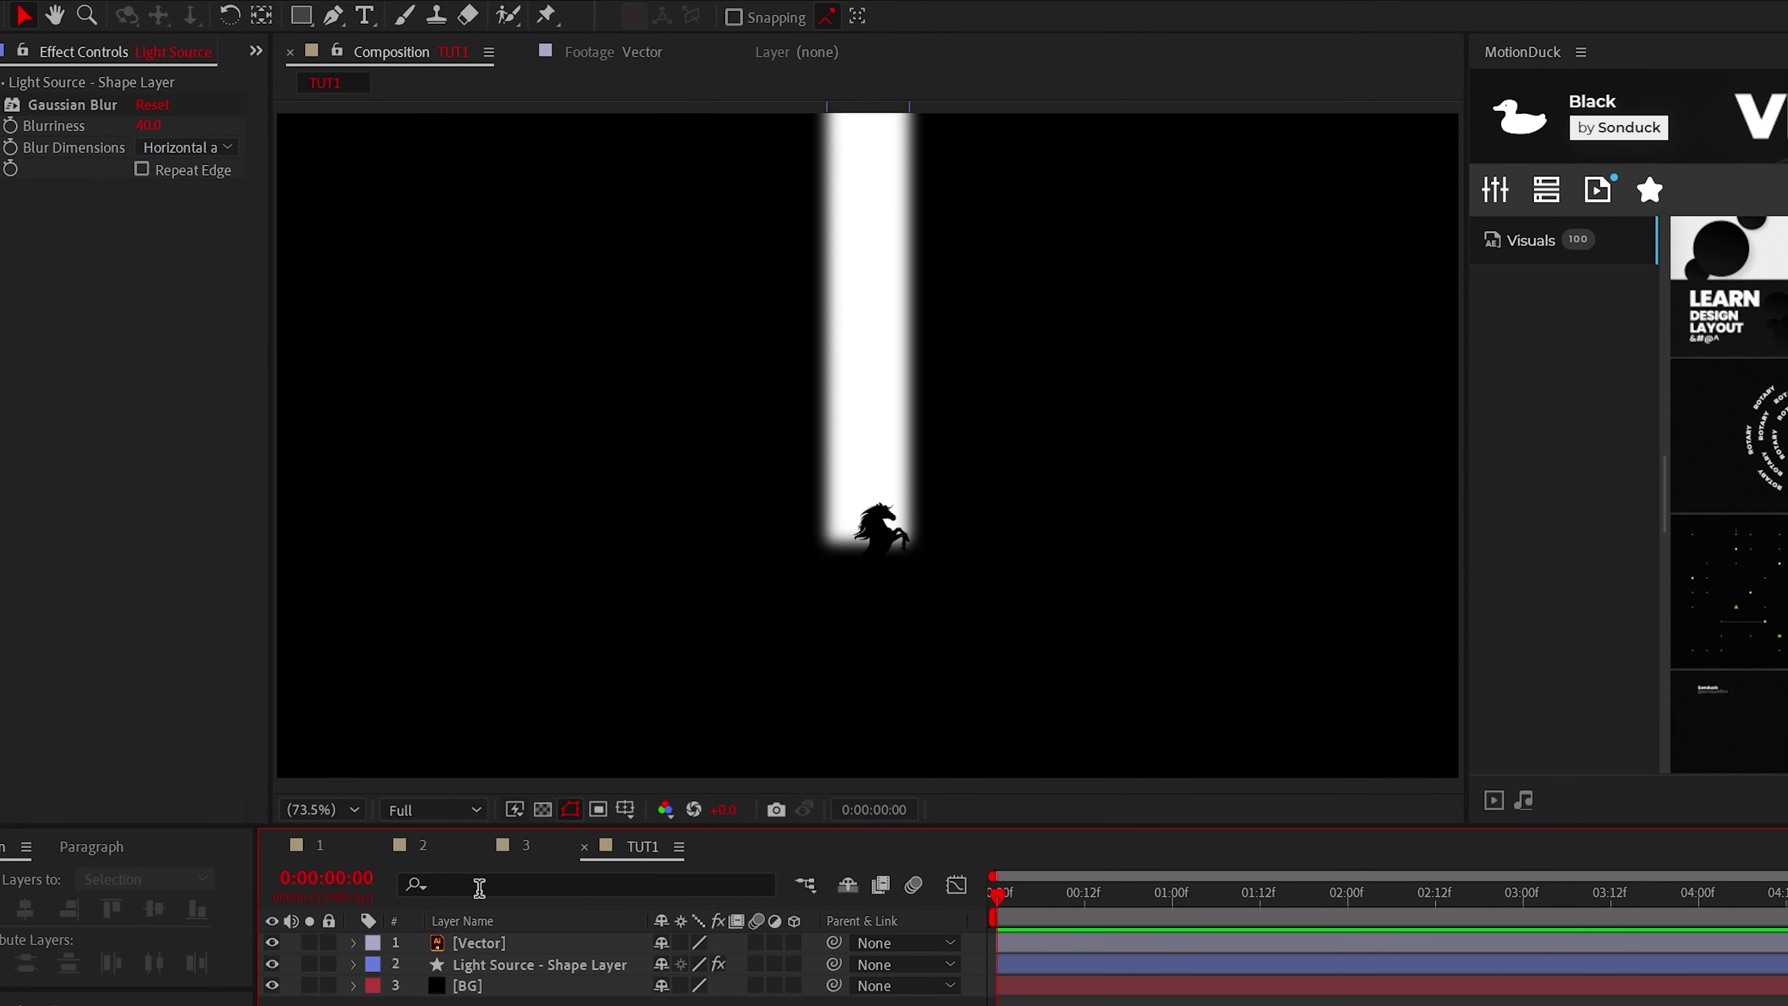
Add a Glow with radius 90 driven by the wiggle(1,10) expression
{"action": "left_click", "coordinate": [481, 971]}
{"action": "left_click", "coordinate": [225, 0]}
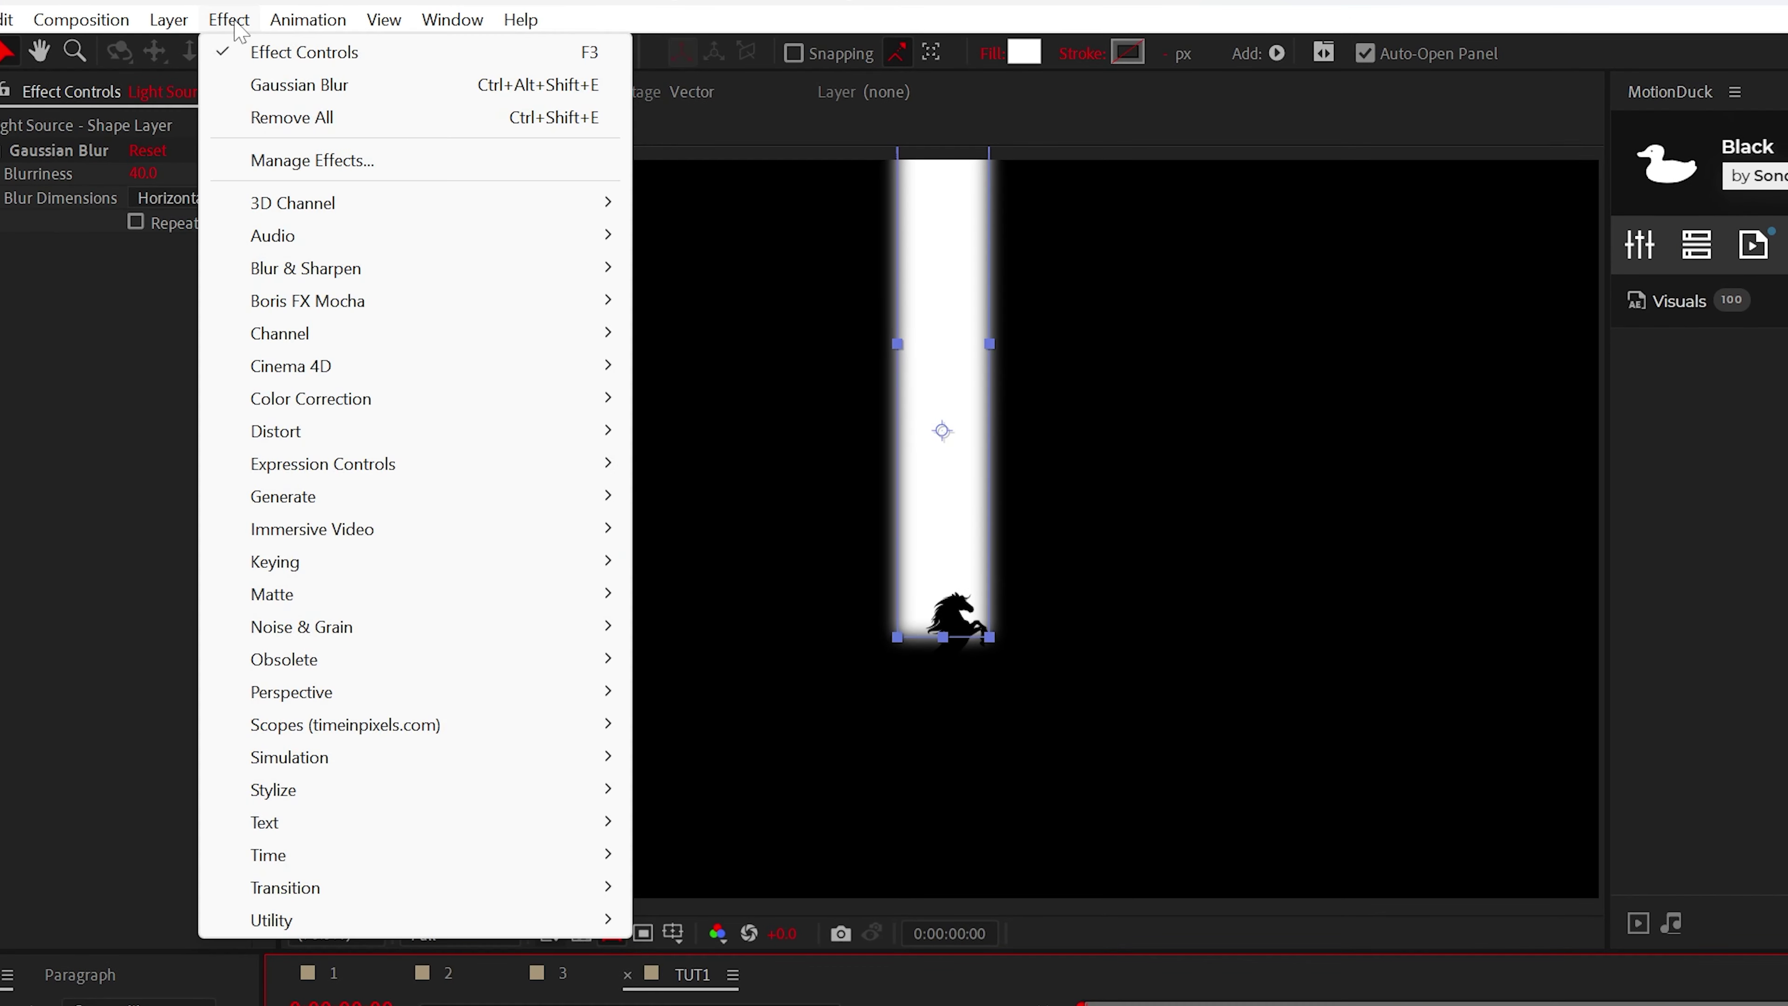
{"action": "mouse_move", "coordinate": [393, 706]}
{"action": "left_click", "coordinate": [725, 1005]}
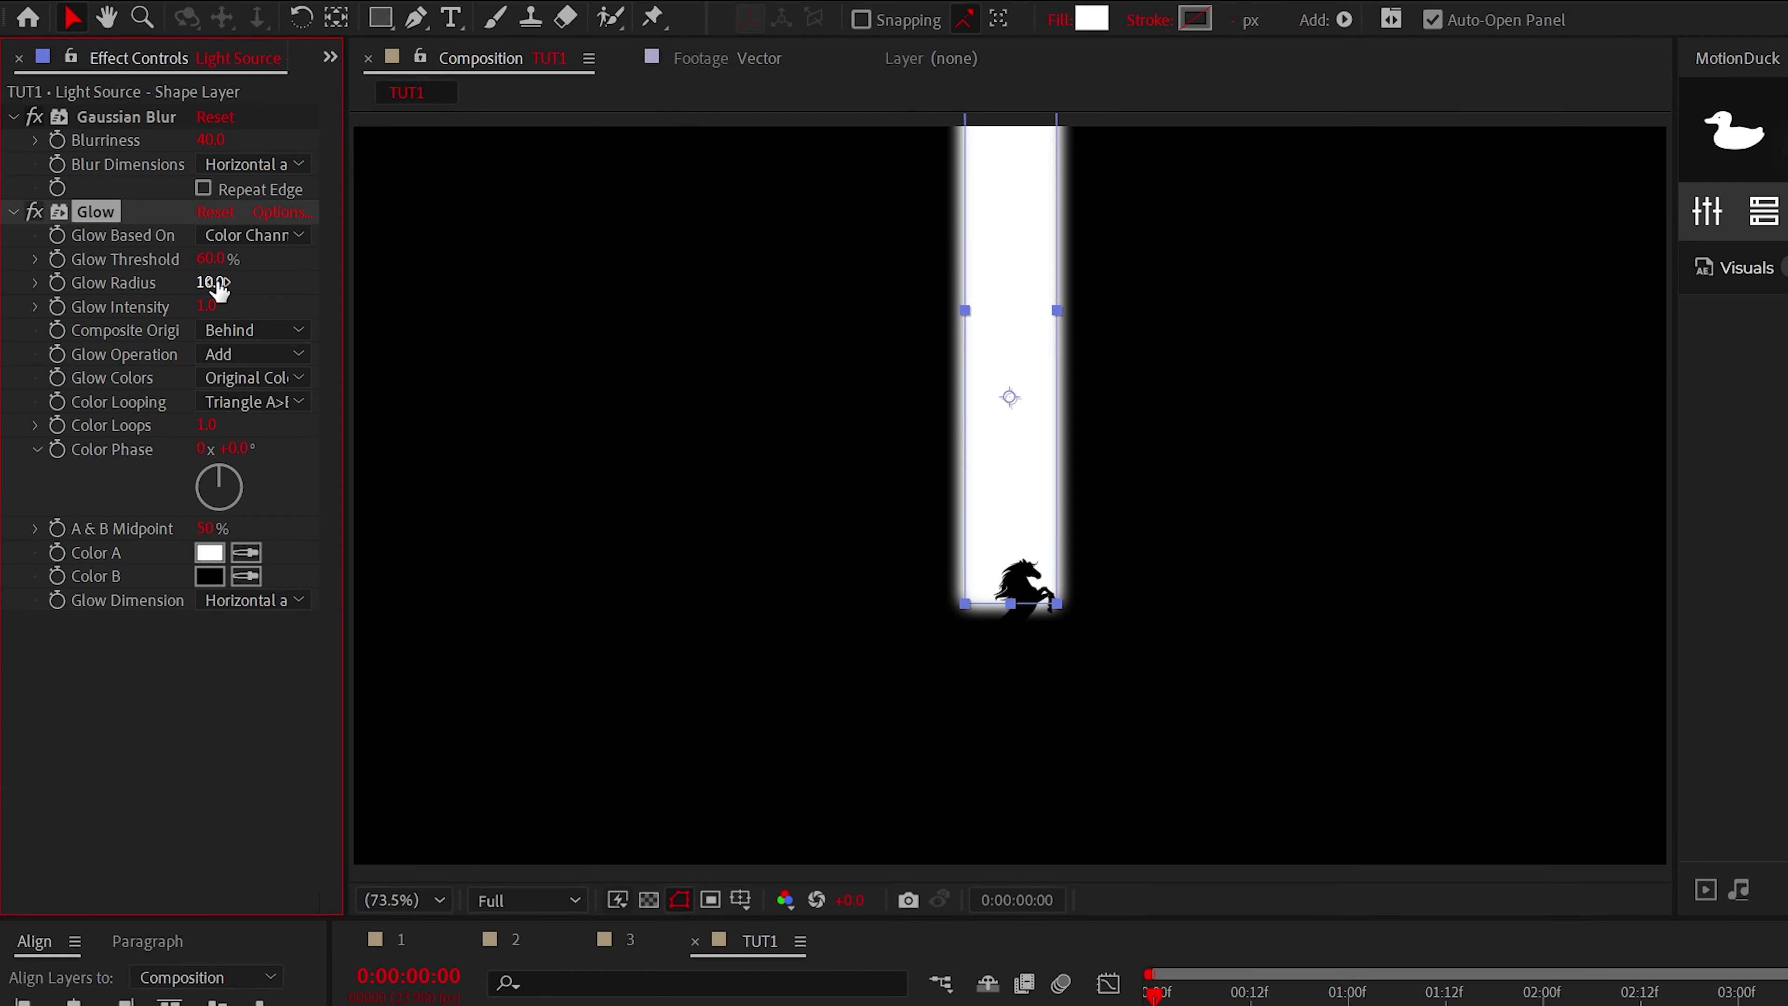
{"action": "type", "text": "90"}
{"action": "key", "text": "Return"}
{"action": "left_click", "coordinate": [58, 283], "text": "alt"}
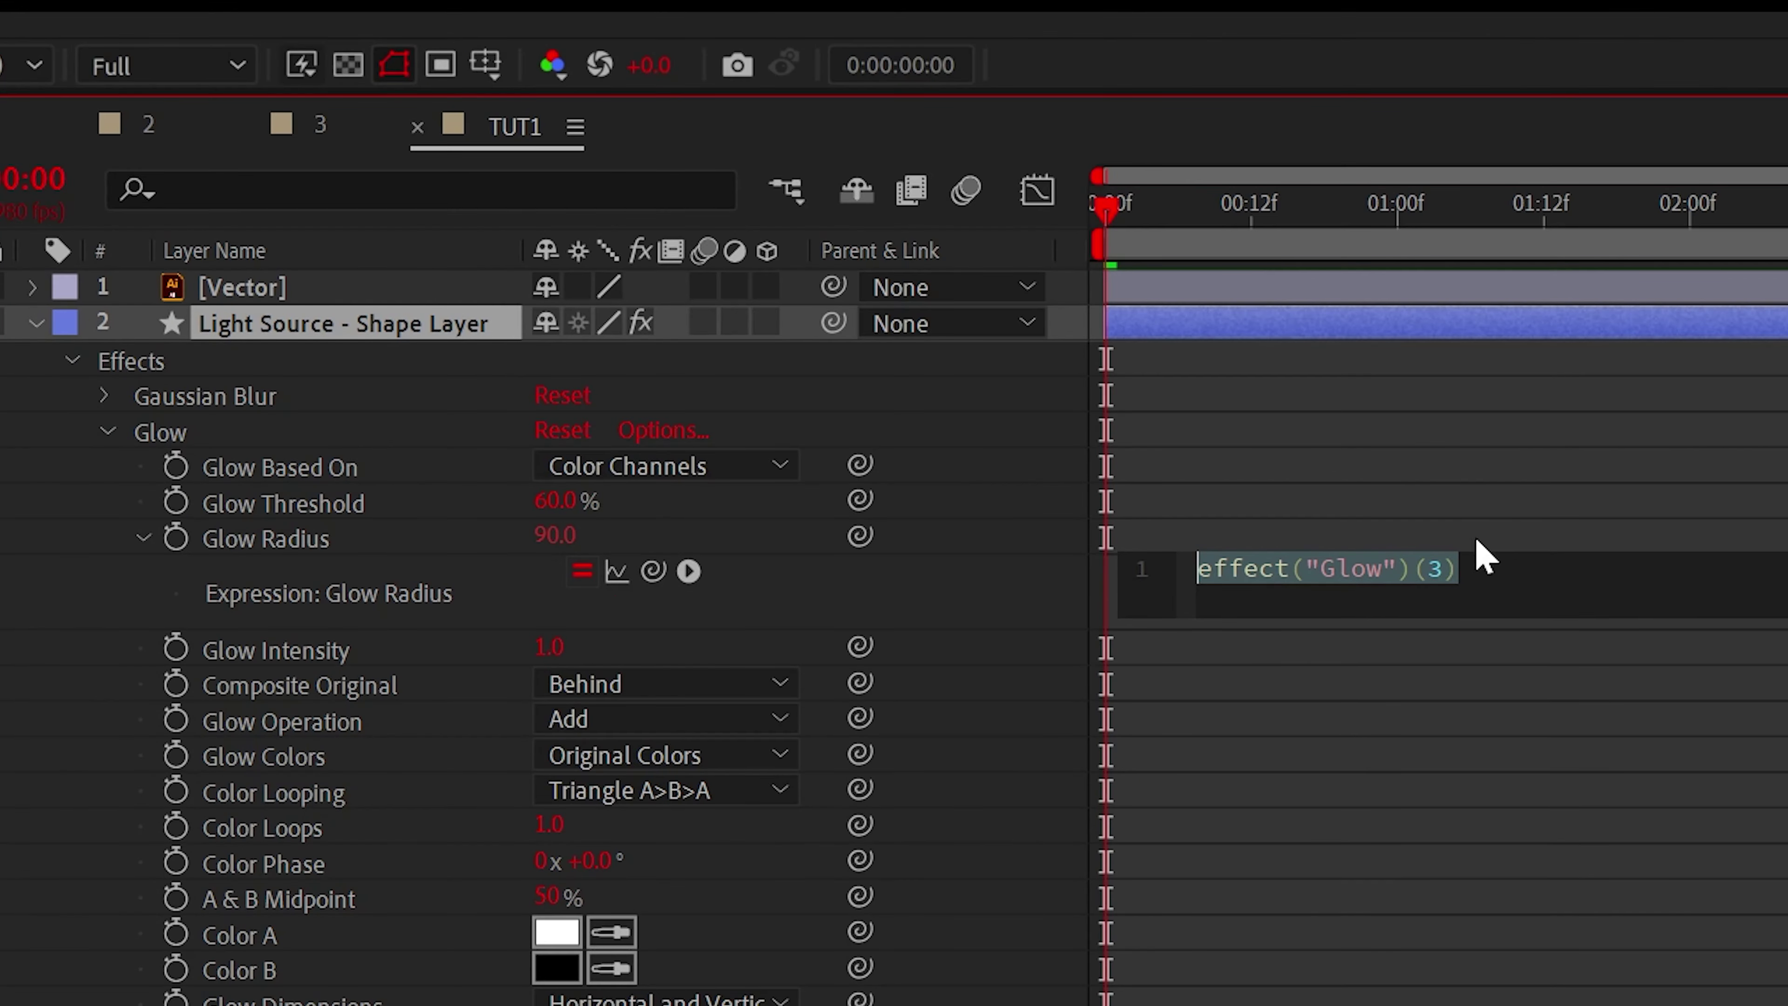
{"action": "type", "text": "wiggle(1,"}
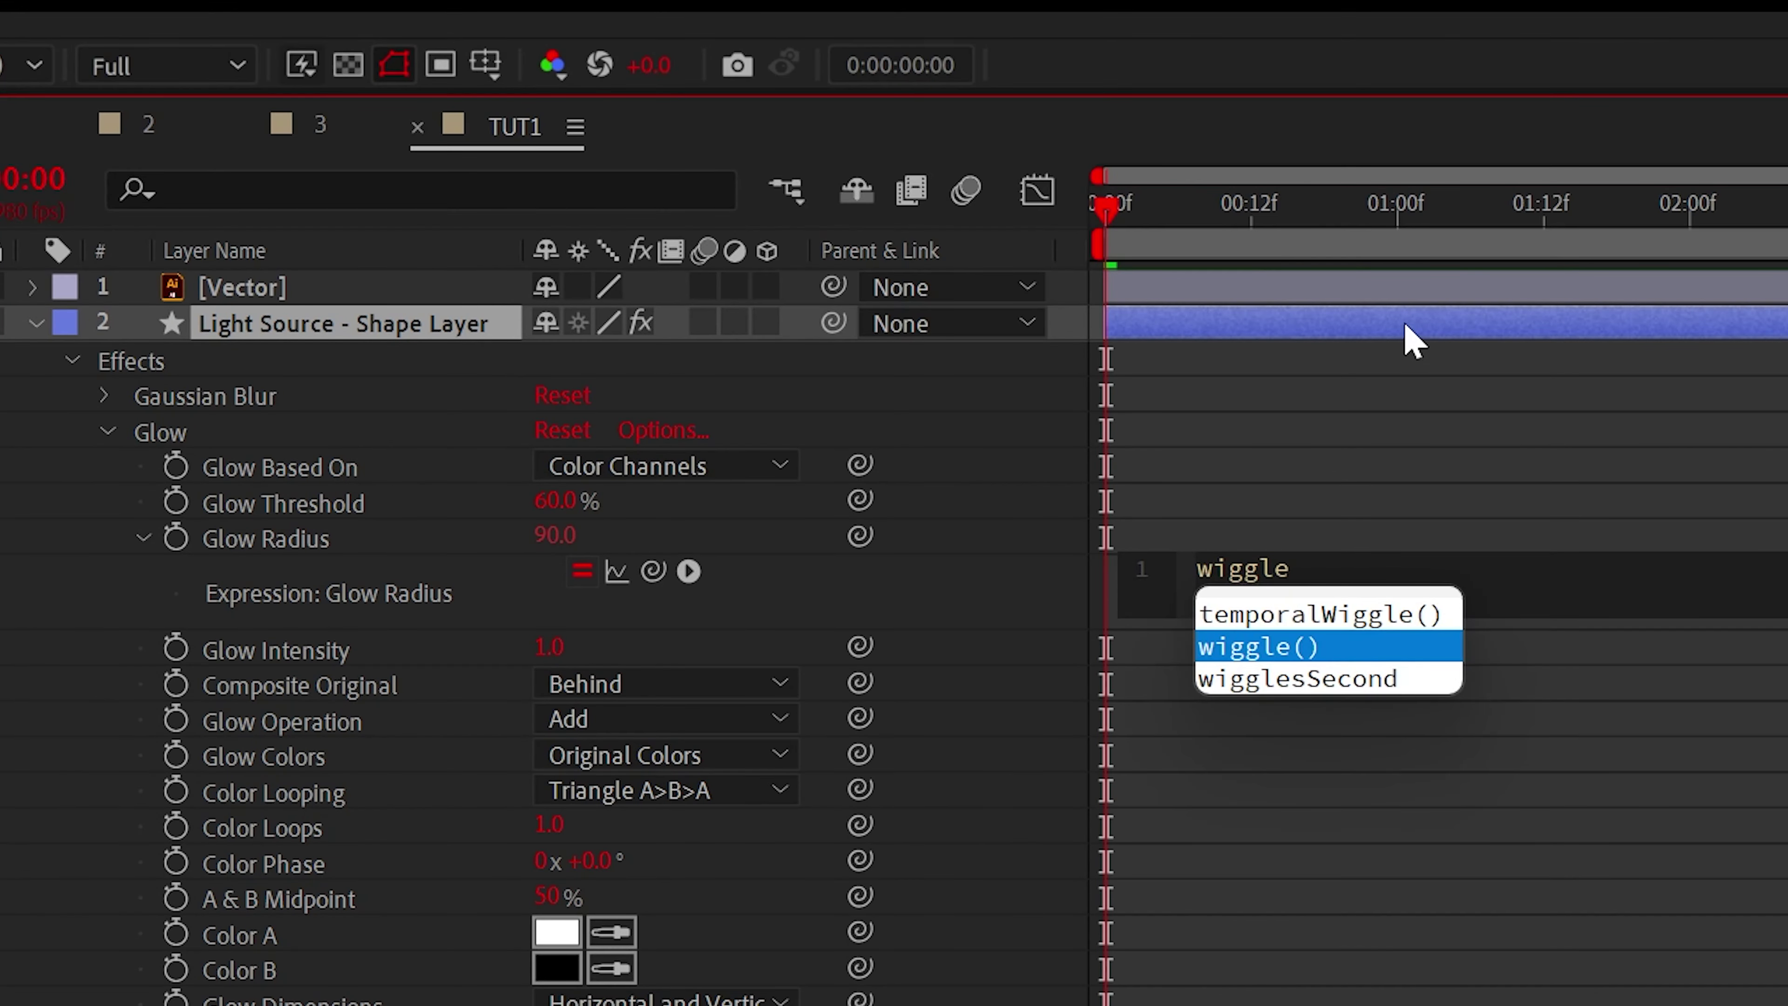
{"action": "type", "text": "10"}
{"action": "left_click", "coordinate": [1297, 479]}
{"action": "left_click", "coordinate": [131, 432]}
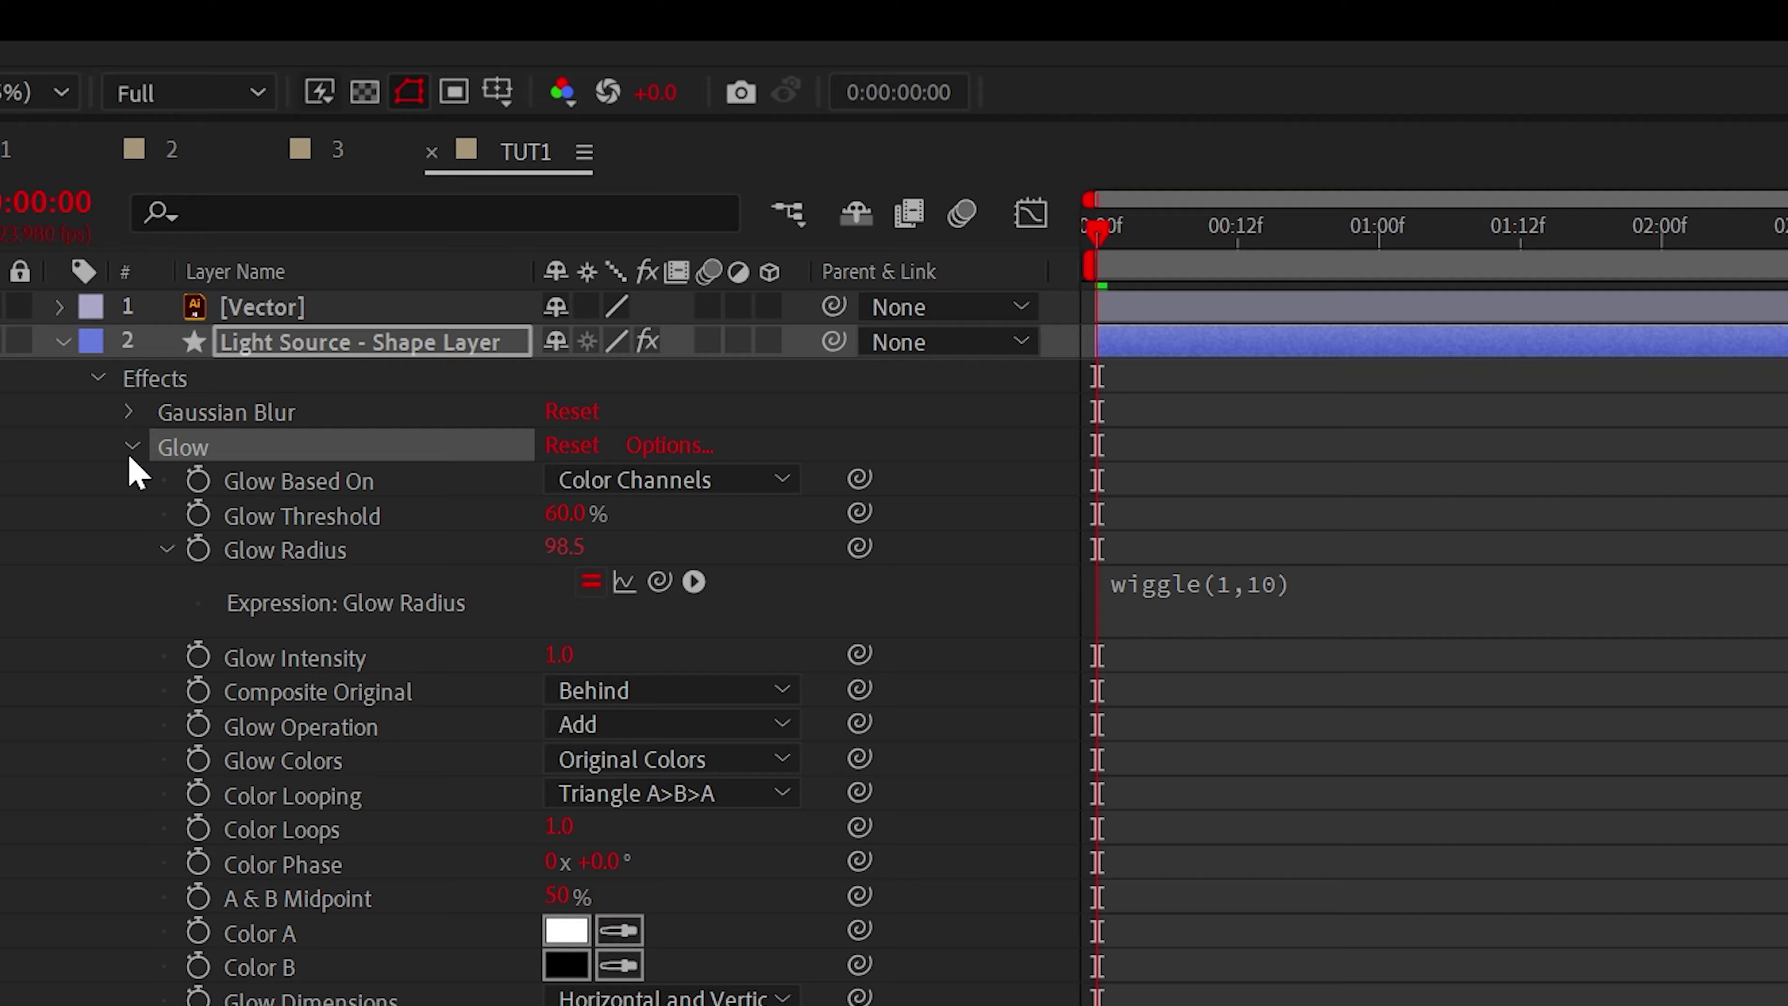
Duplicate the Glow and set the Glow 2 radius to 1000
{"action": "left_click", "coordinate": [106, 431]}
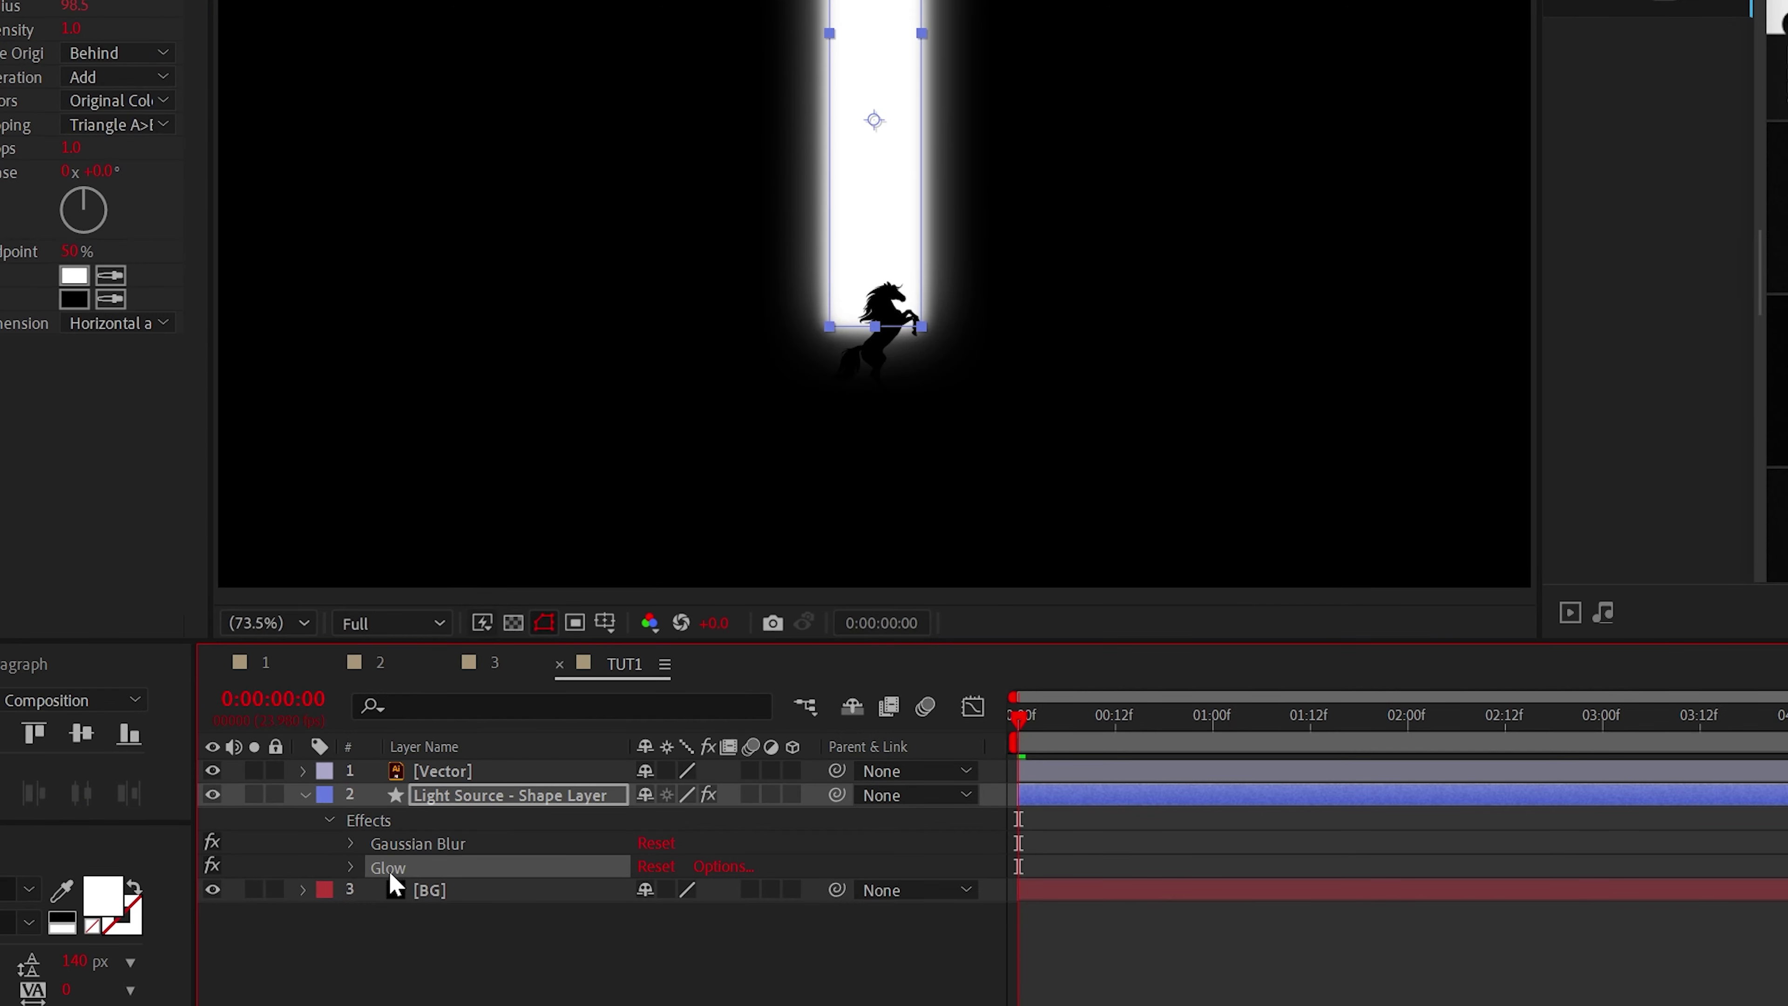
{"action": "key", "text": "ctrl+d"}
{"action": "left_click", "coordinate": [351, 889]}
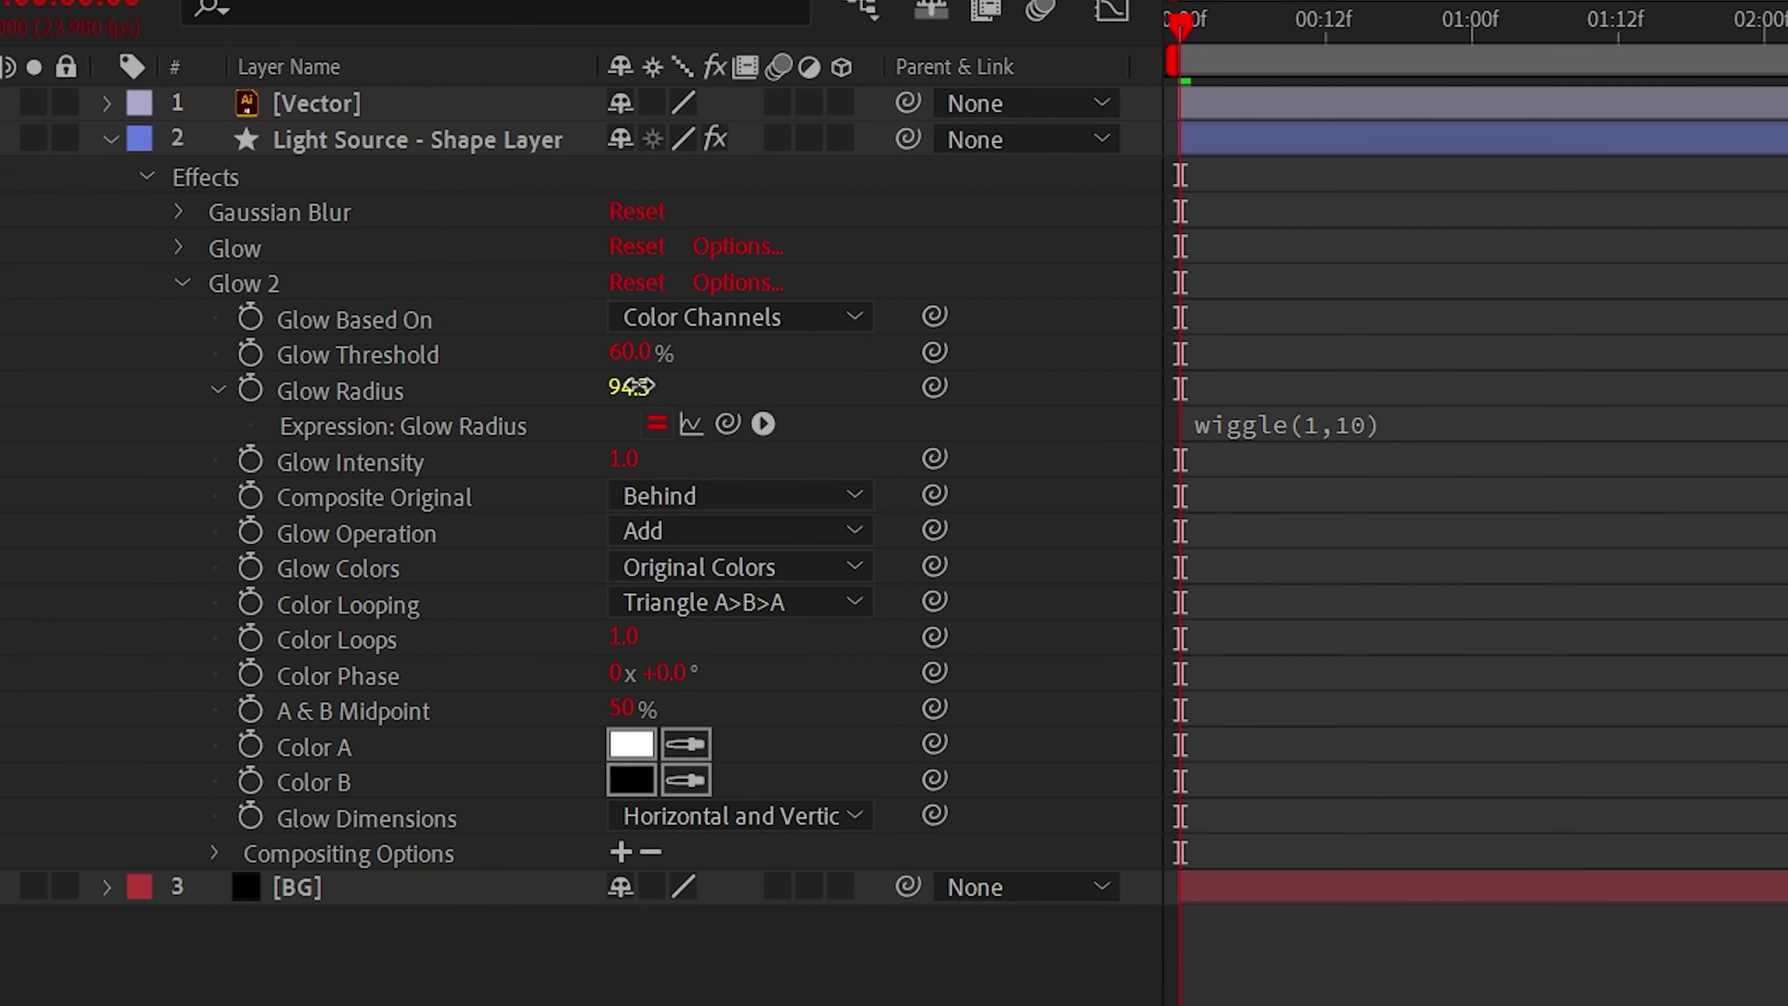
{"action": "left_click", "coordinate": [663, 960]}
{"action": "type", "text": "1"}
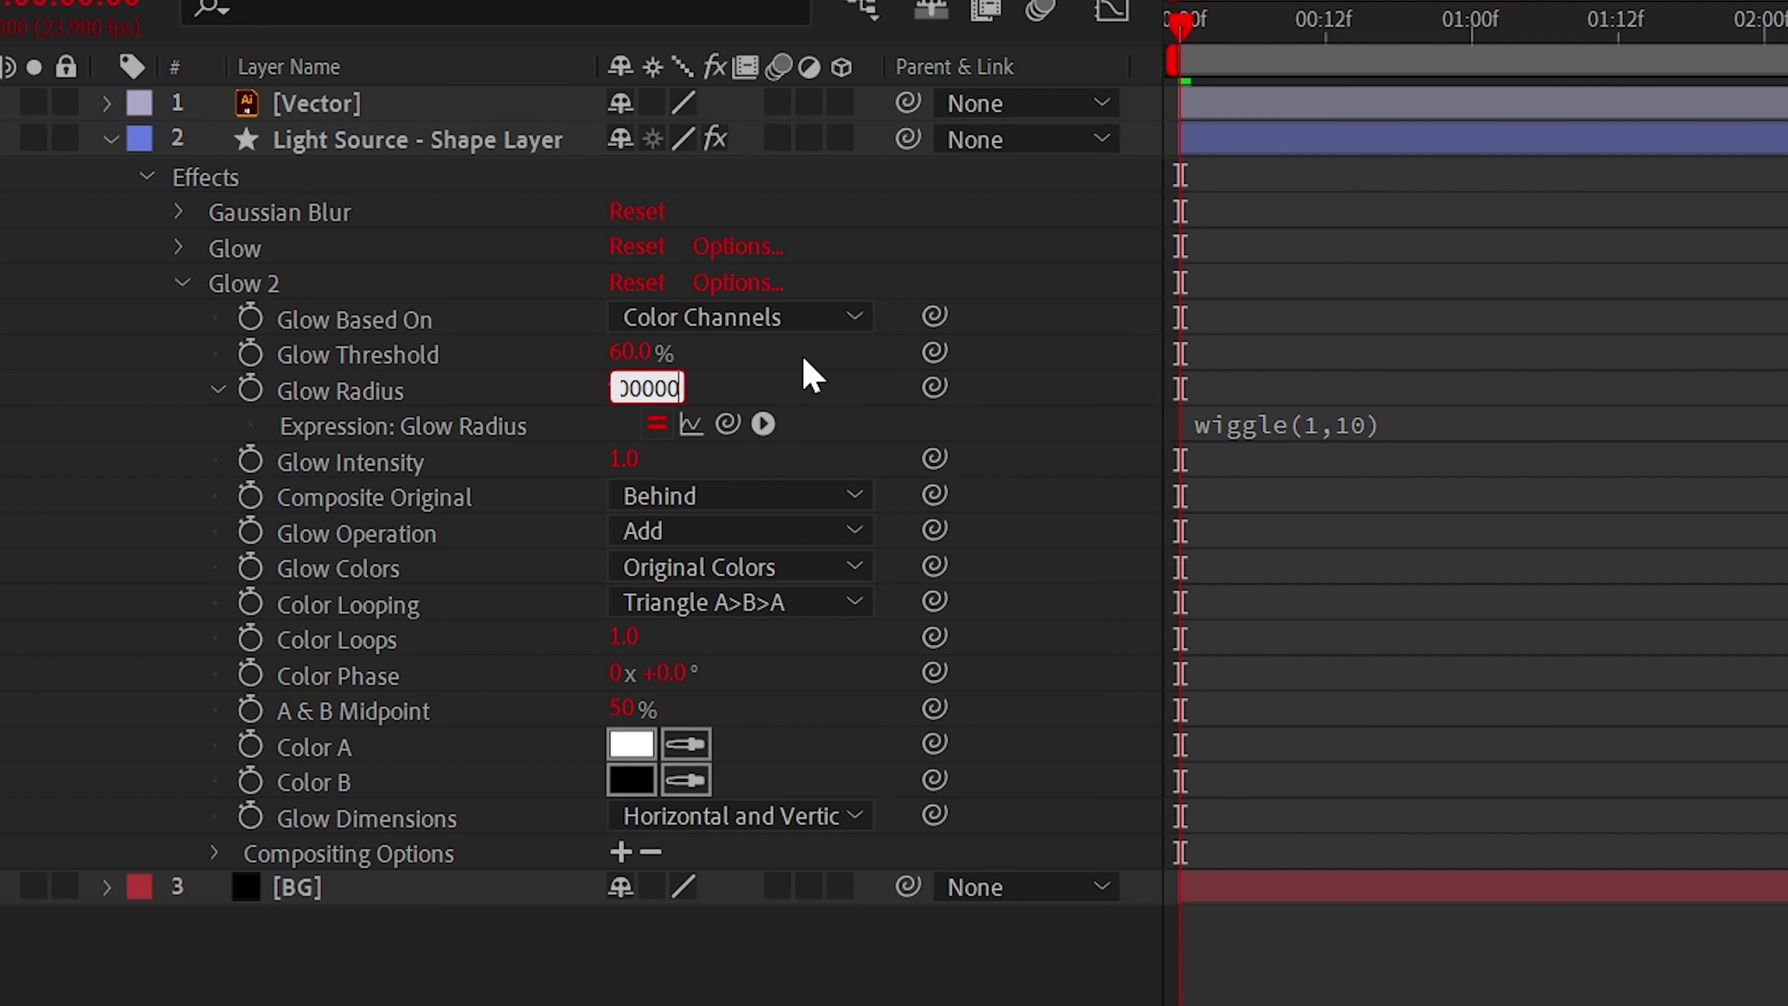
{"action": "key", "text": "Return"}
Change the Glow 2 radius expression to wiggle(2,200)
{"action": "left_click", "coordinate": [658, 399]}
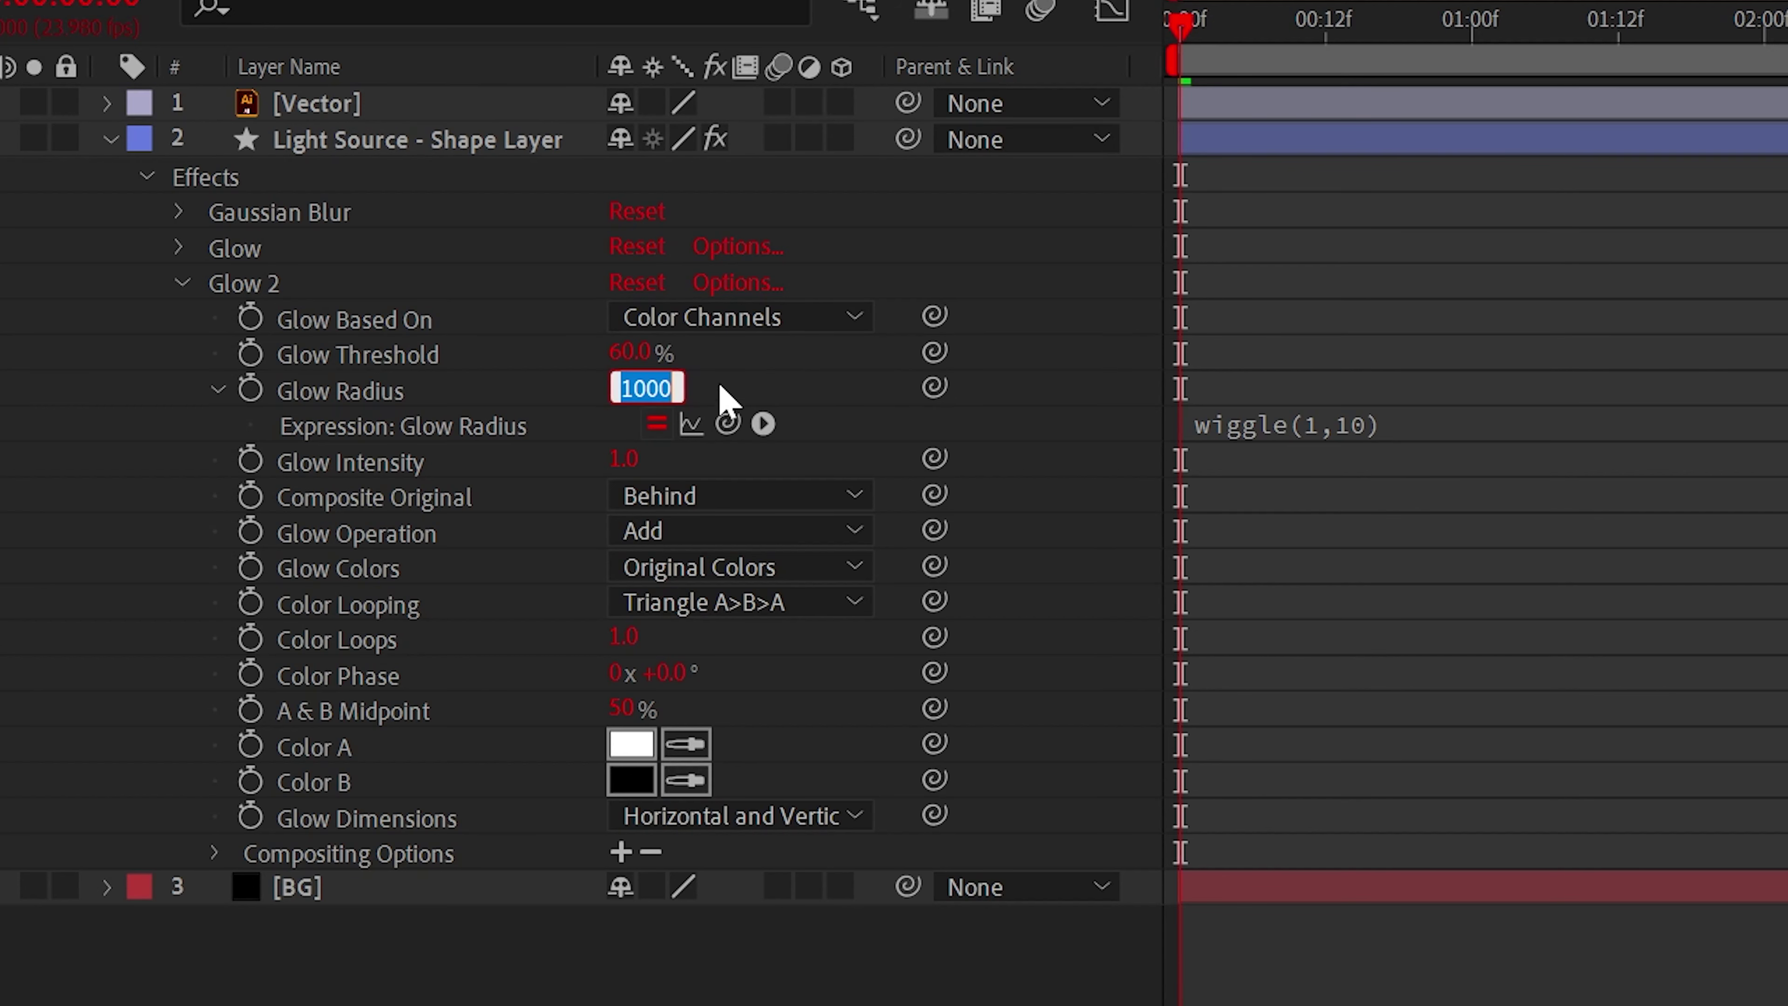
{"action": "left_click", "coordinate": [1260, 425]}
{"action": "left_click", "coordinate": [1394, 423]}
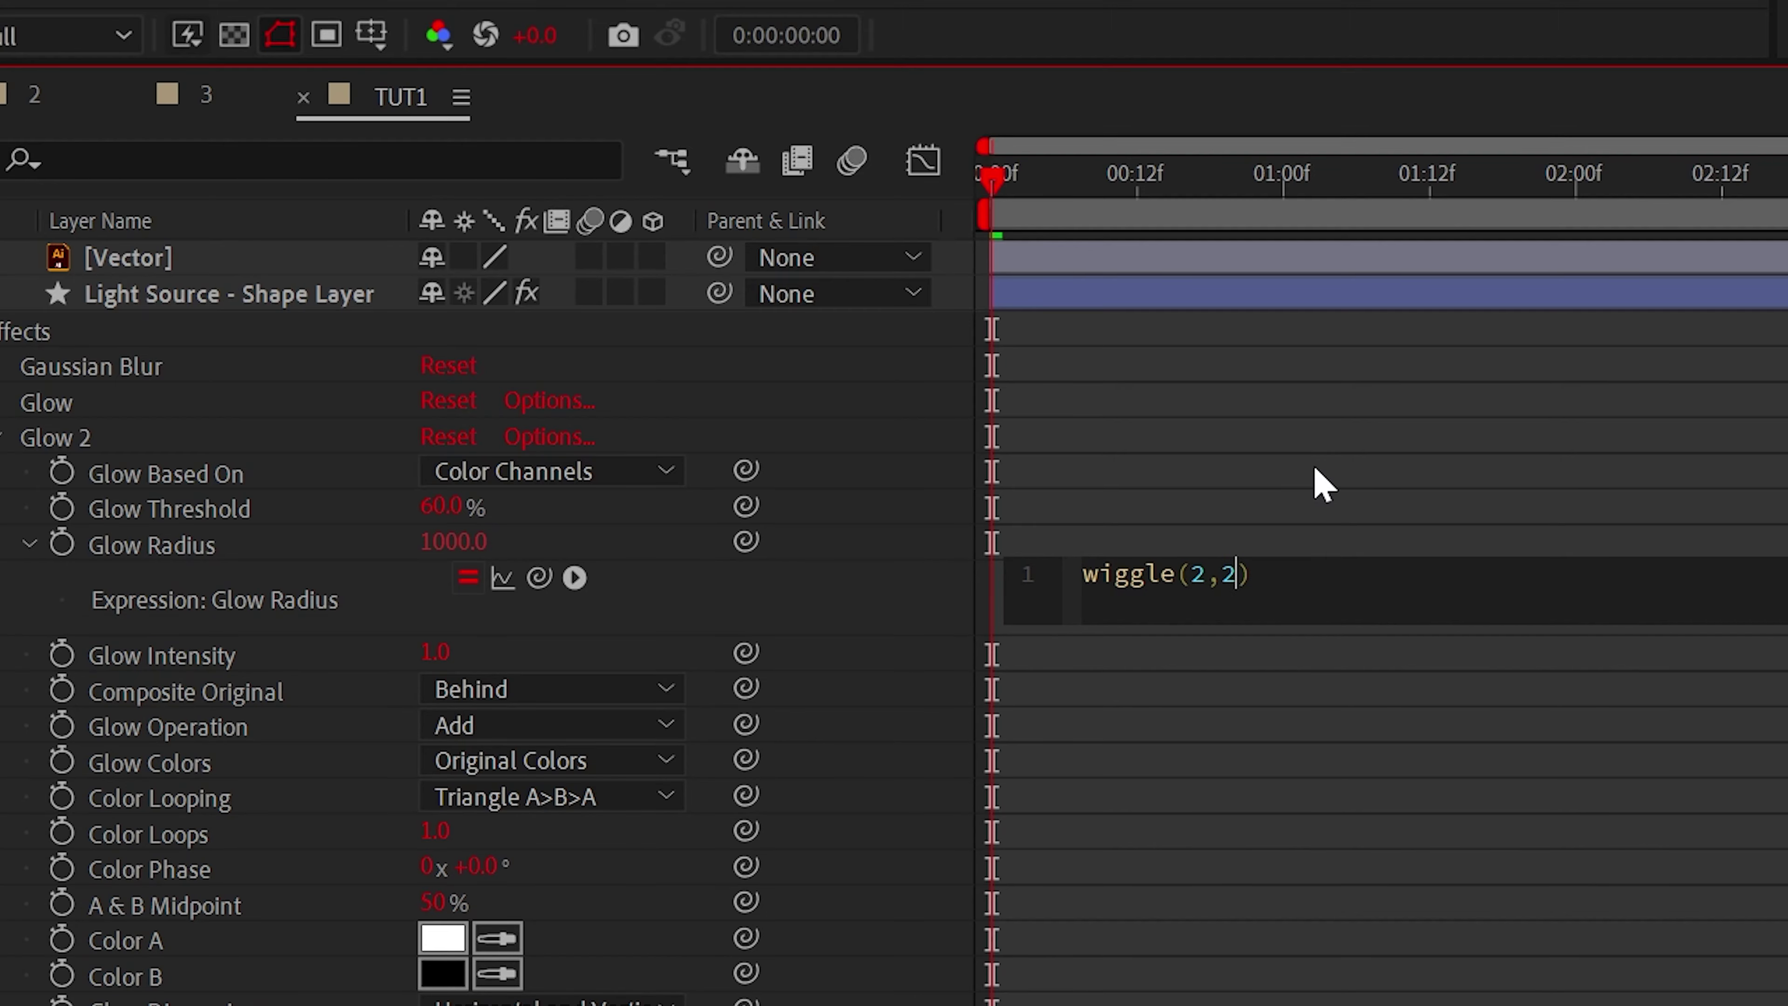
{"action": "left_click", "coordinate": [1317, 466]}
Scrub through the flicker, then compare with composition 1 and return to TUT1
{"action": "left_click_drag", "start_coordinate": [1045, 184], "coordinate": [1693, 249]}
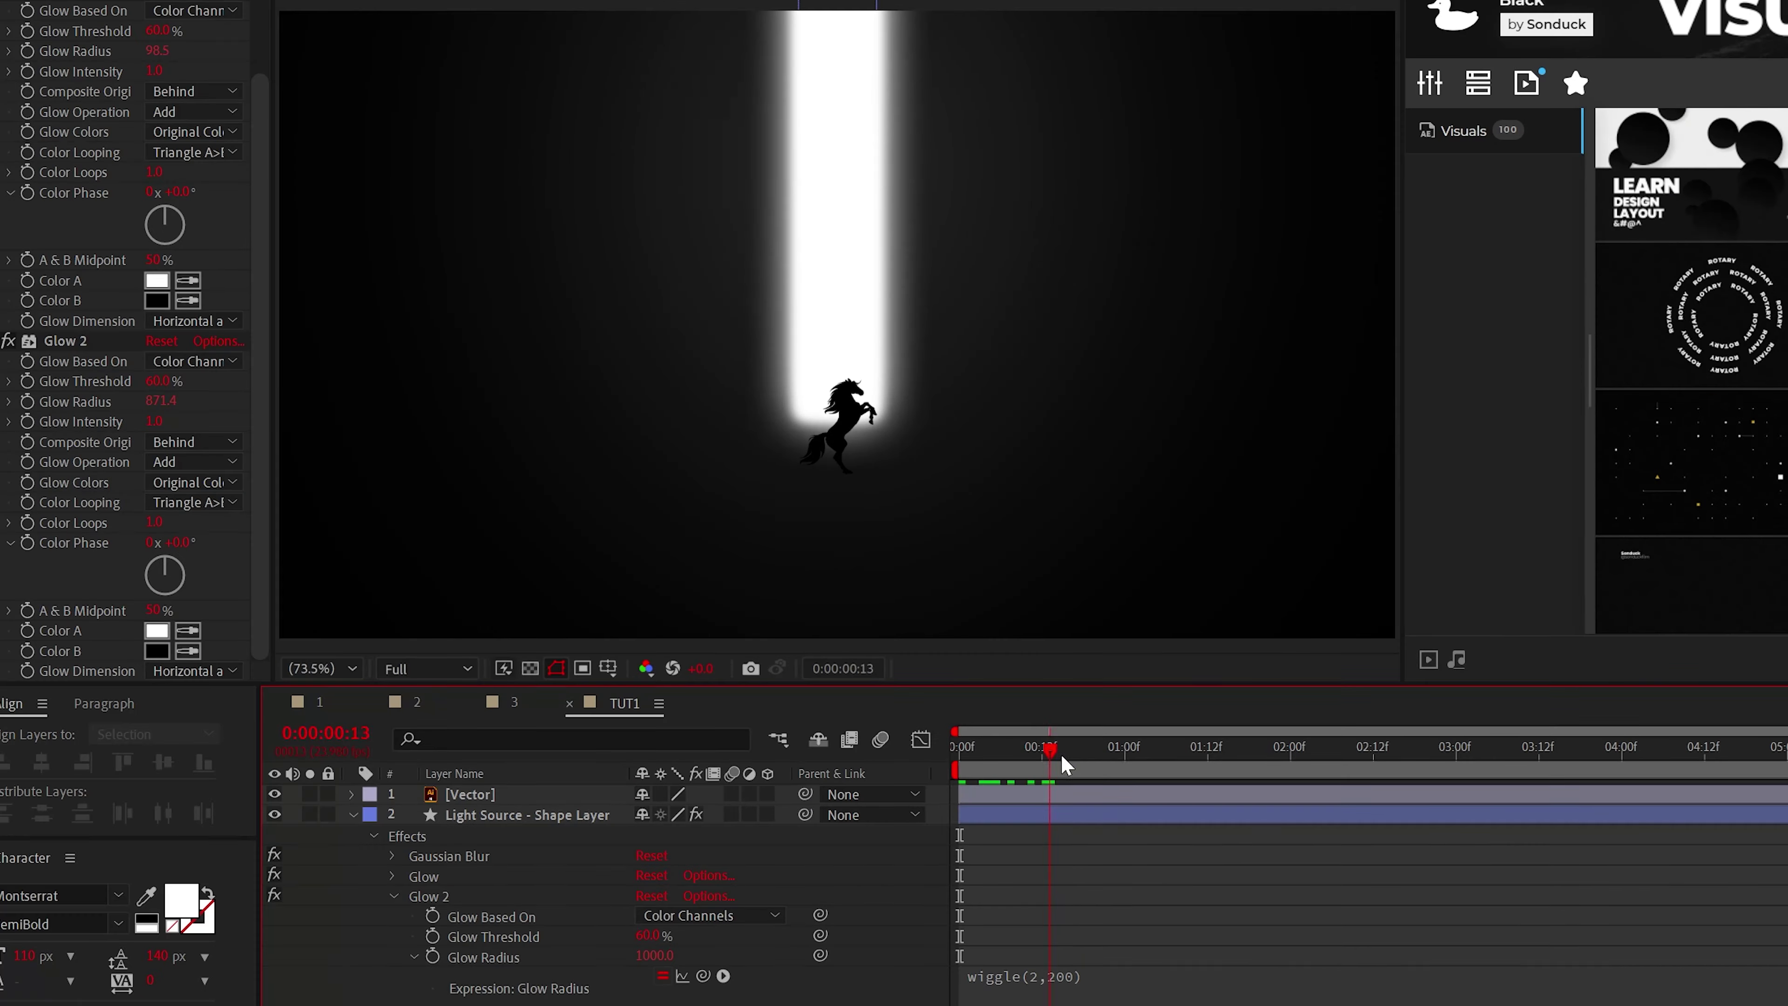
{"action": "key", "text": "Home"}
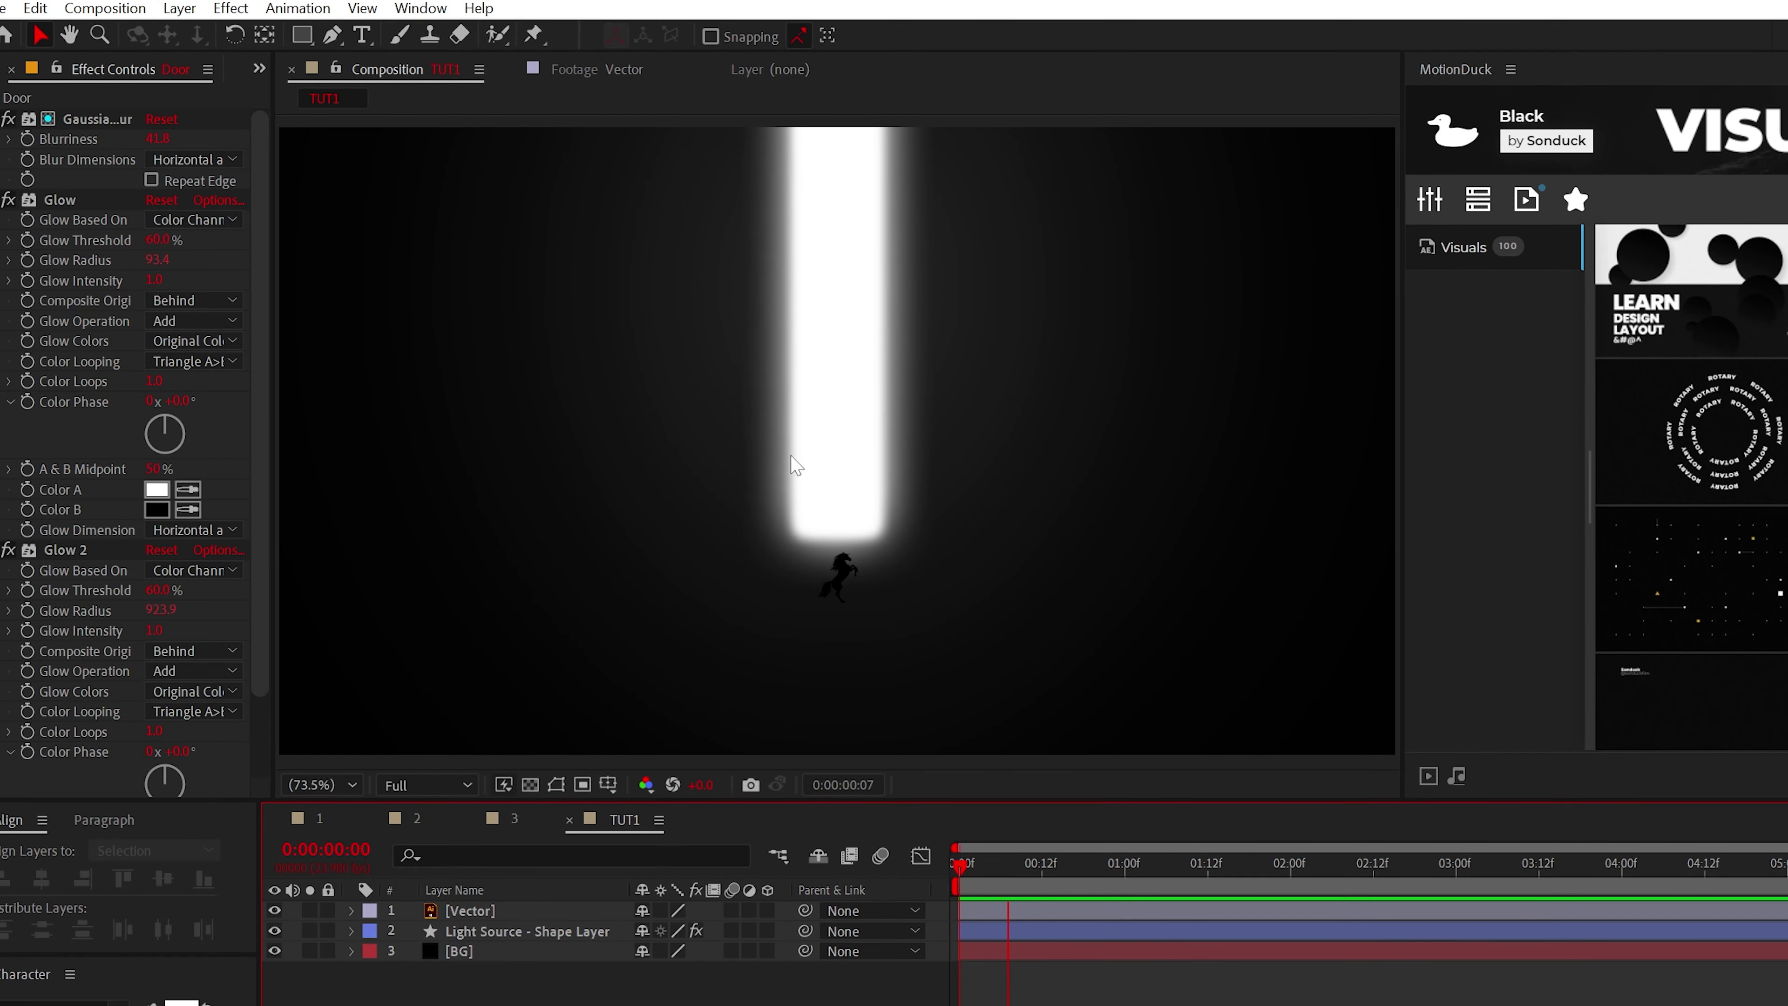
{"action": "left_click", "coordinate": [344, 821]}
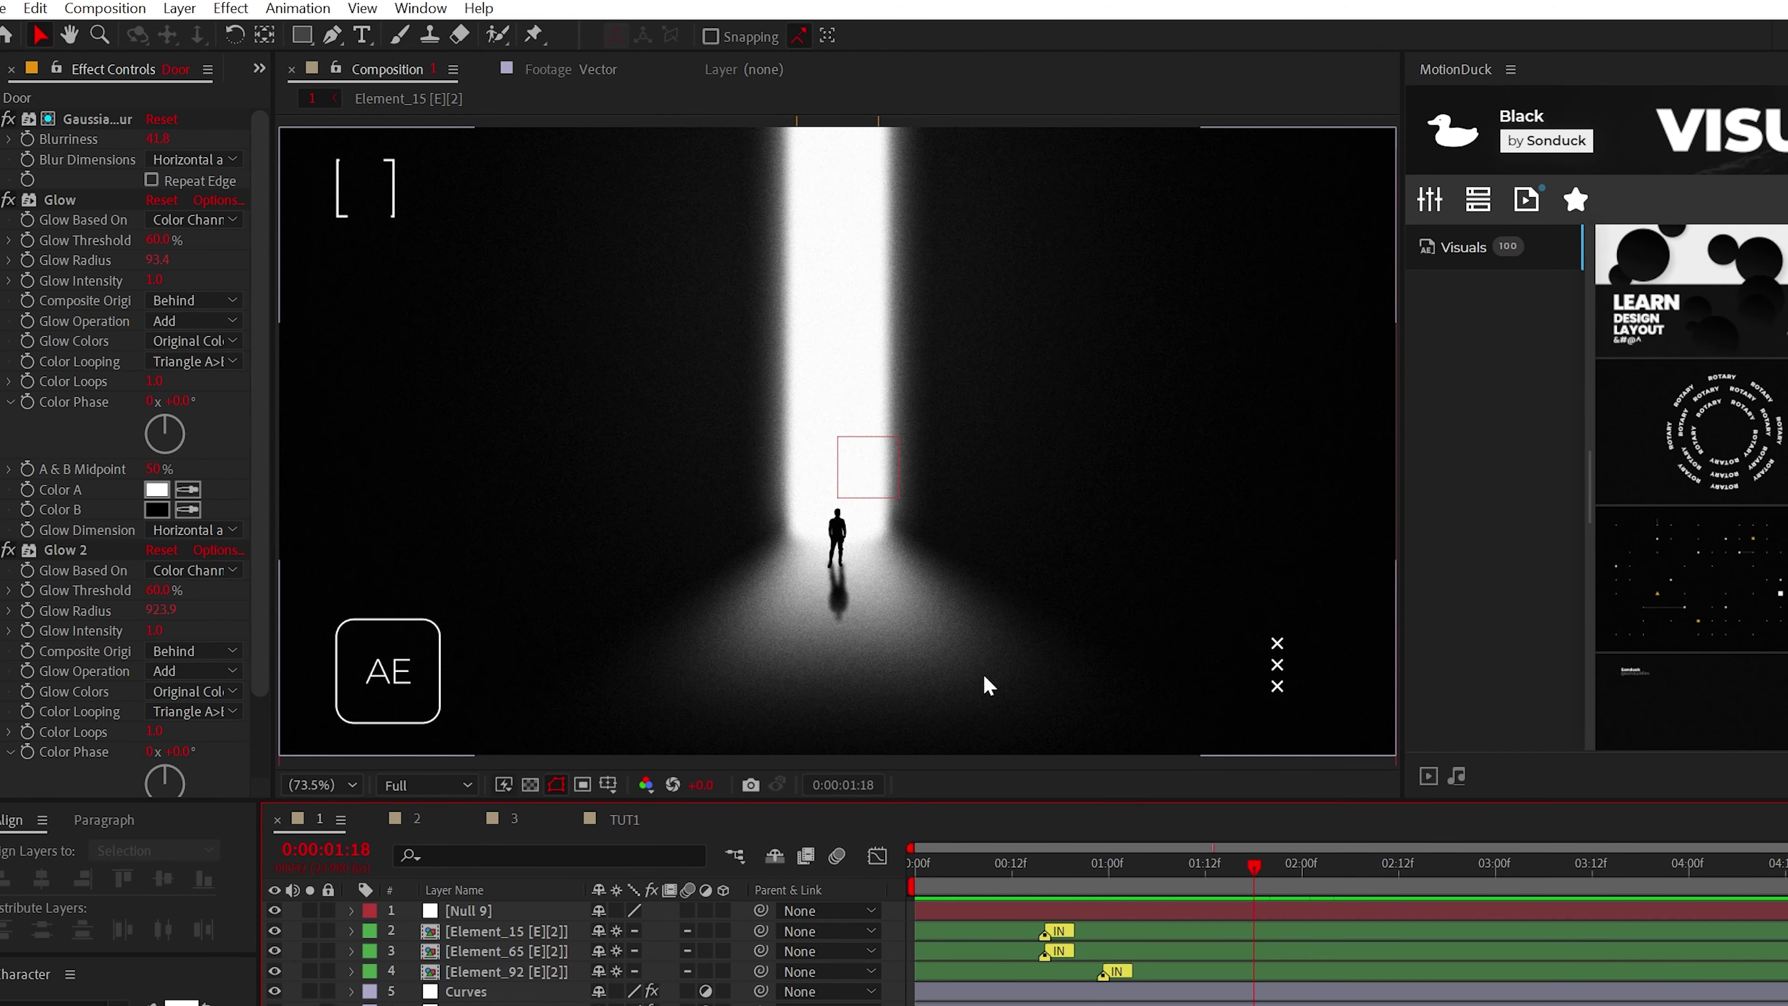
{"action": "left_click", "coordinate": [625, 820]}
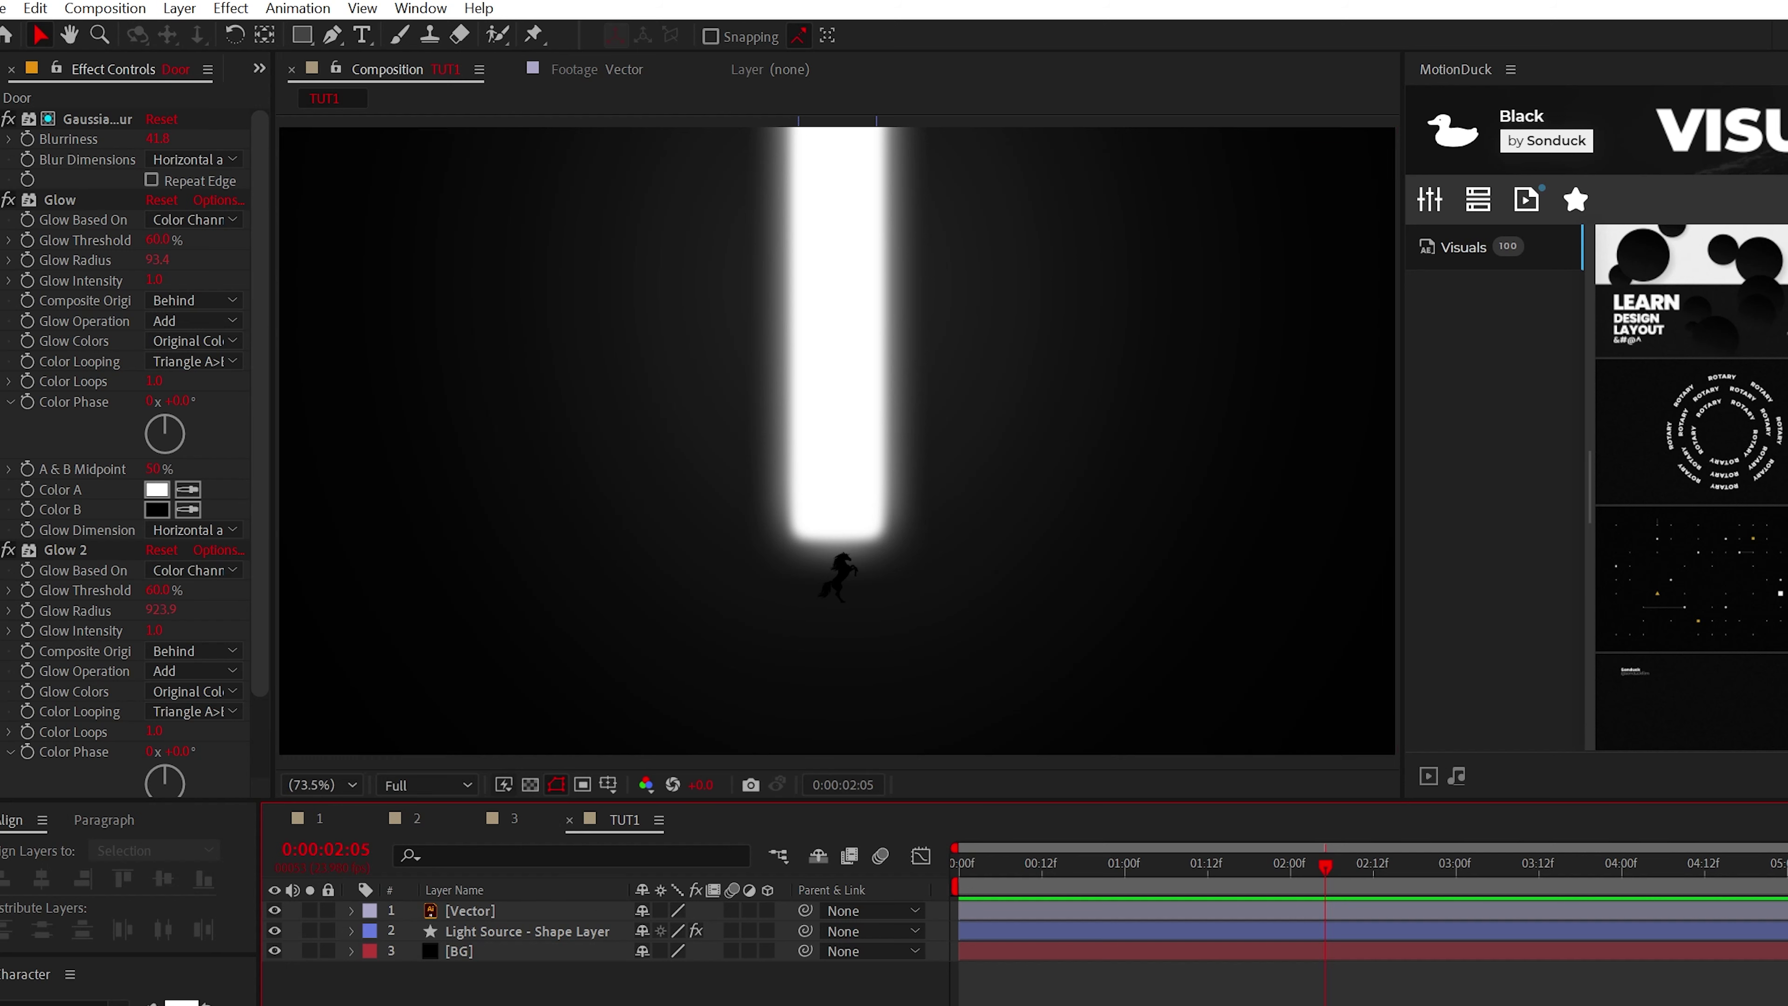
Create a solid named Floor Reflection 1 and place it below the light source
{"action": "left_click", "coordinate": [178, 8]}
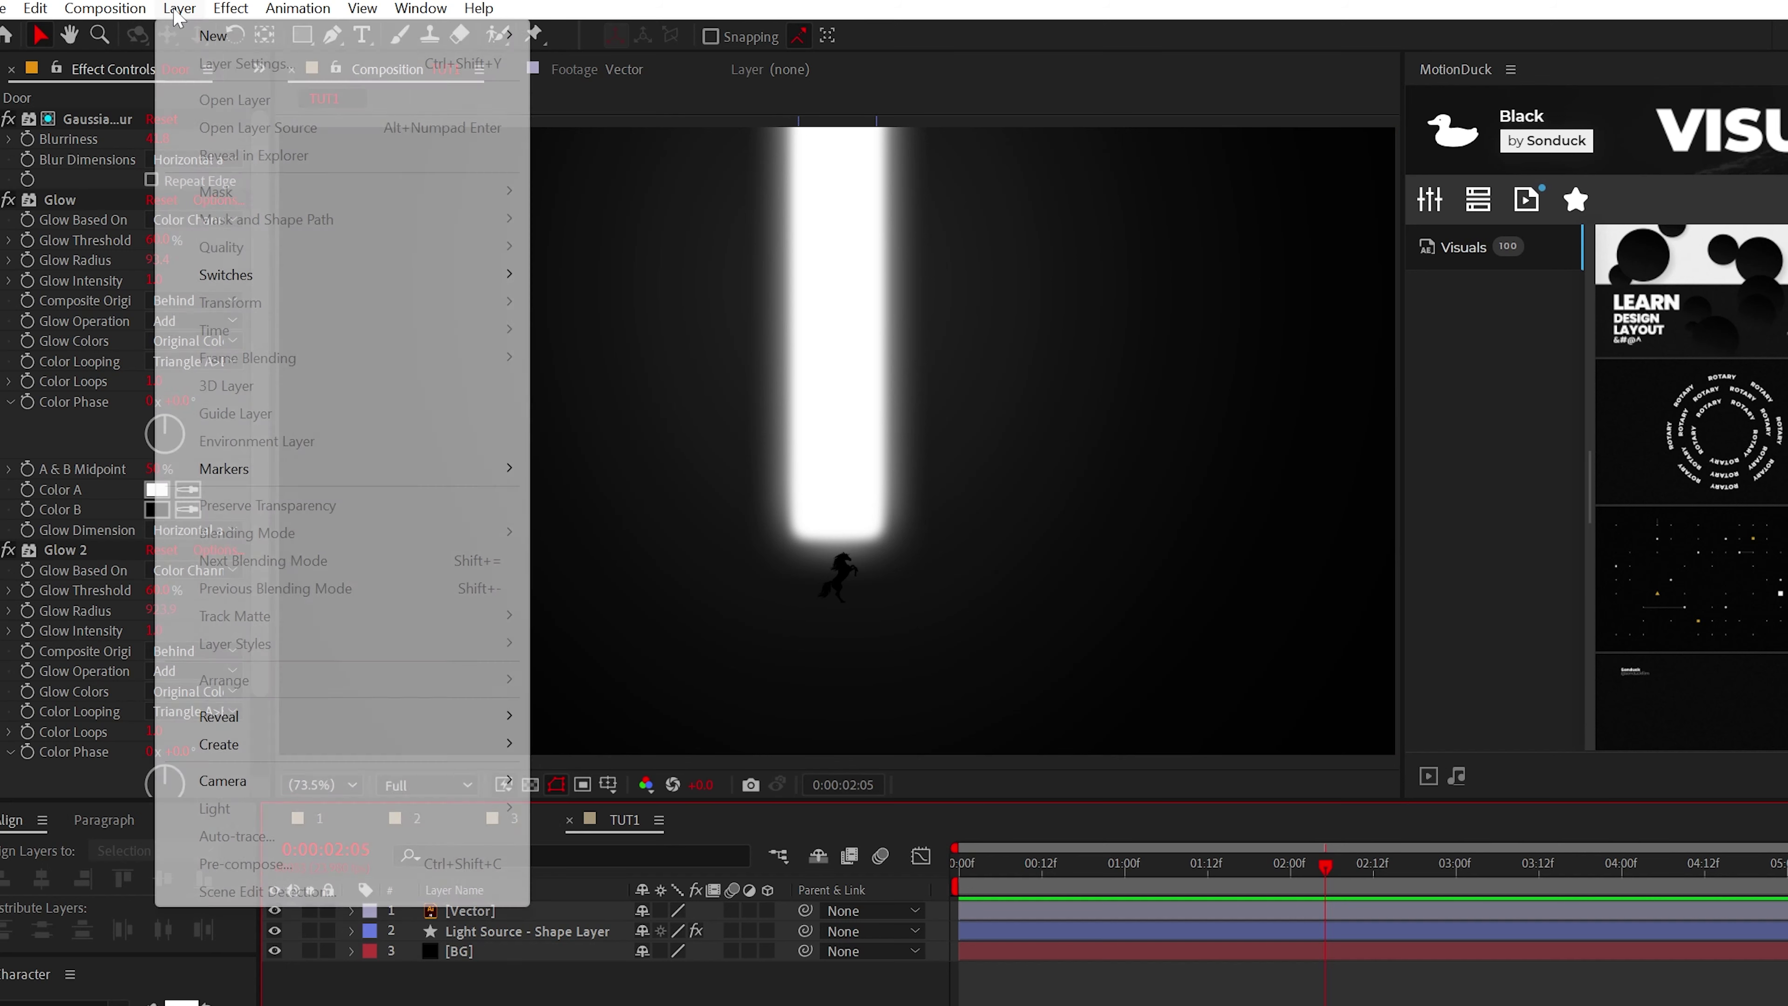
{"action": "mouse_move", "coordinate": [352, 35]}
{"action": "left_click", "coordinate": [651, 65]}
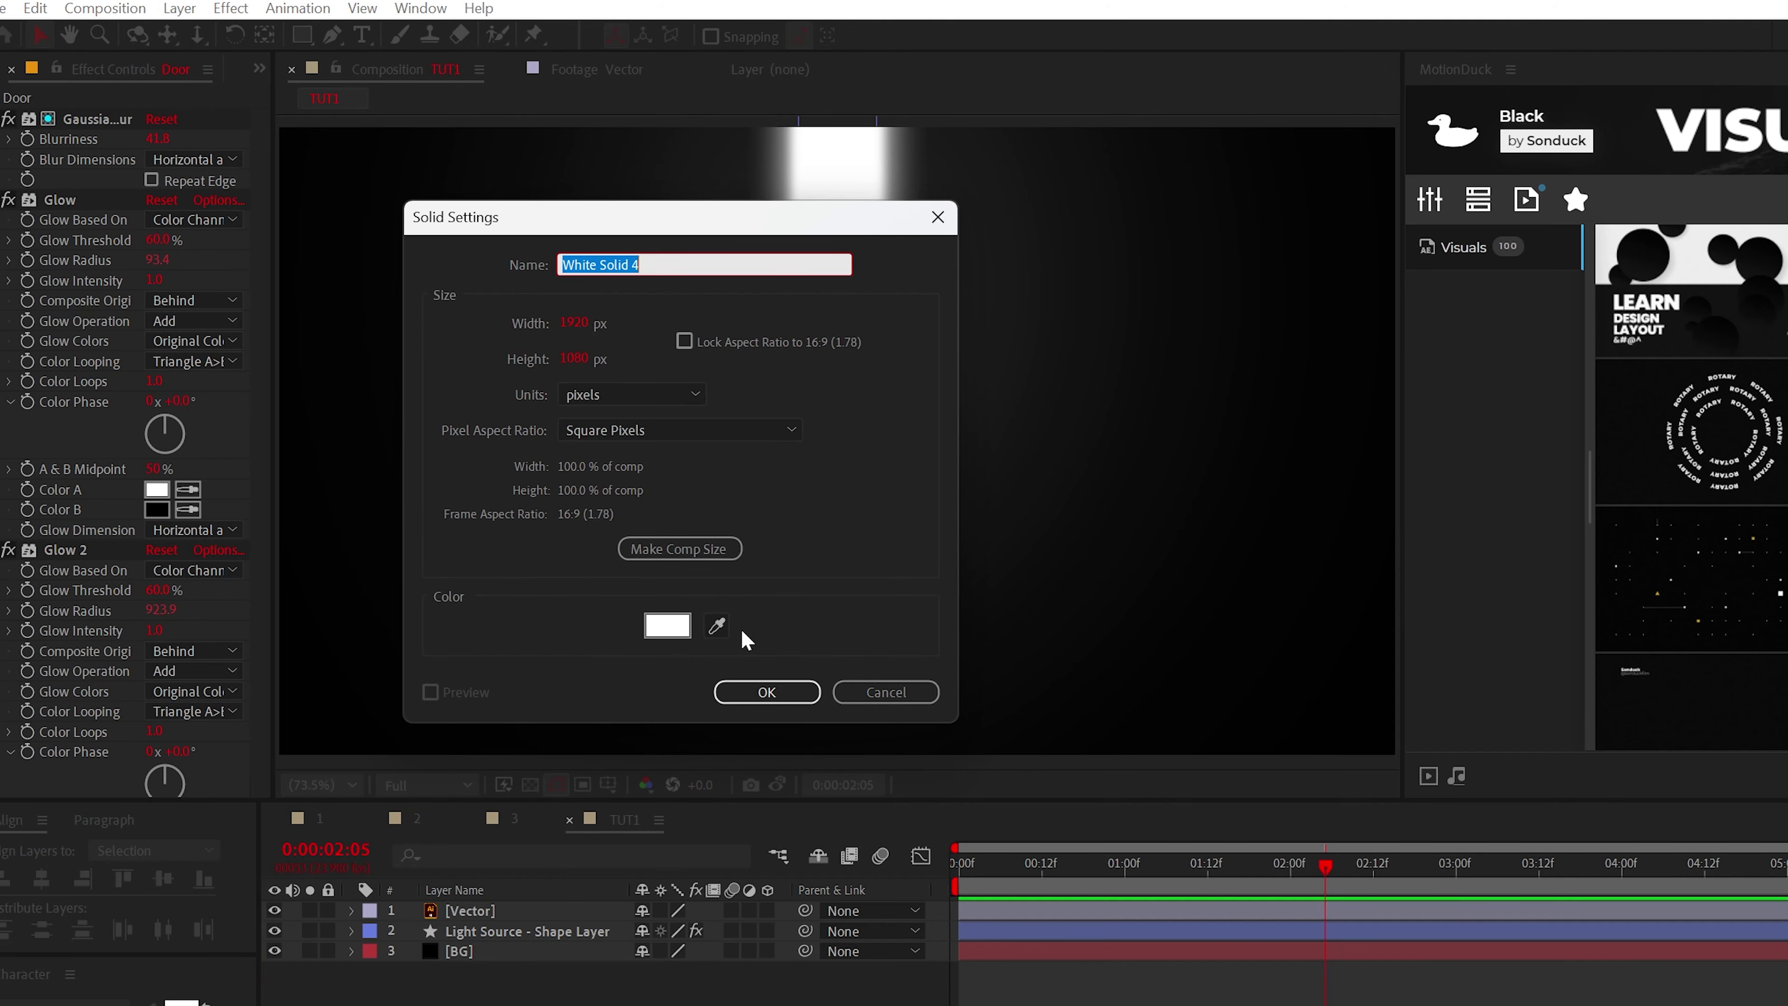
{"action": "type", "text": "Floor Reflection 1"}
{"action": "key", "text": "Return"}
{"action": "left_click_drag", "start_coordinate": [492, 910], "coordinate": [493, 951]}
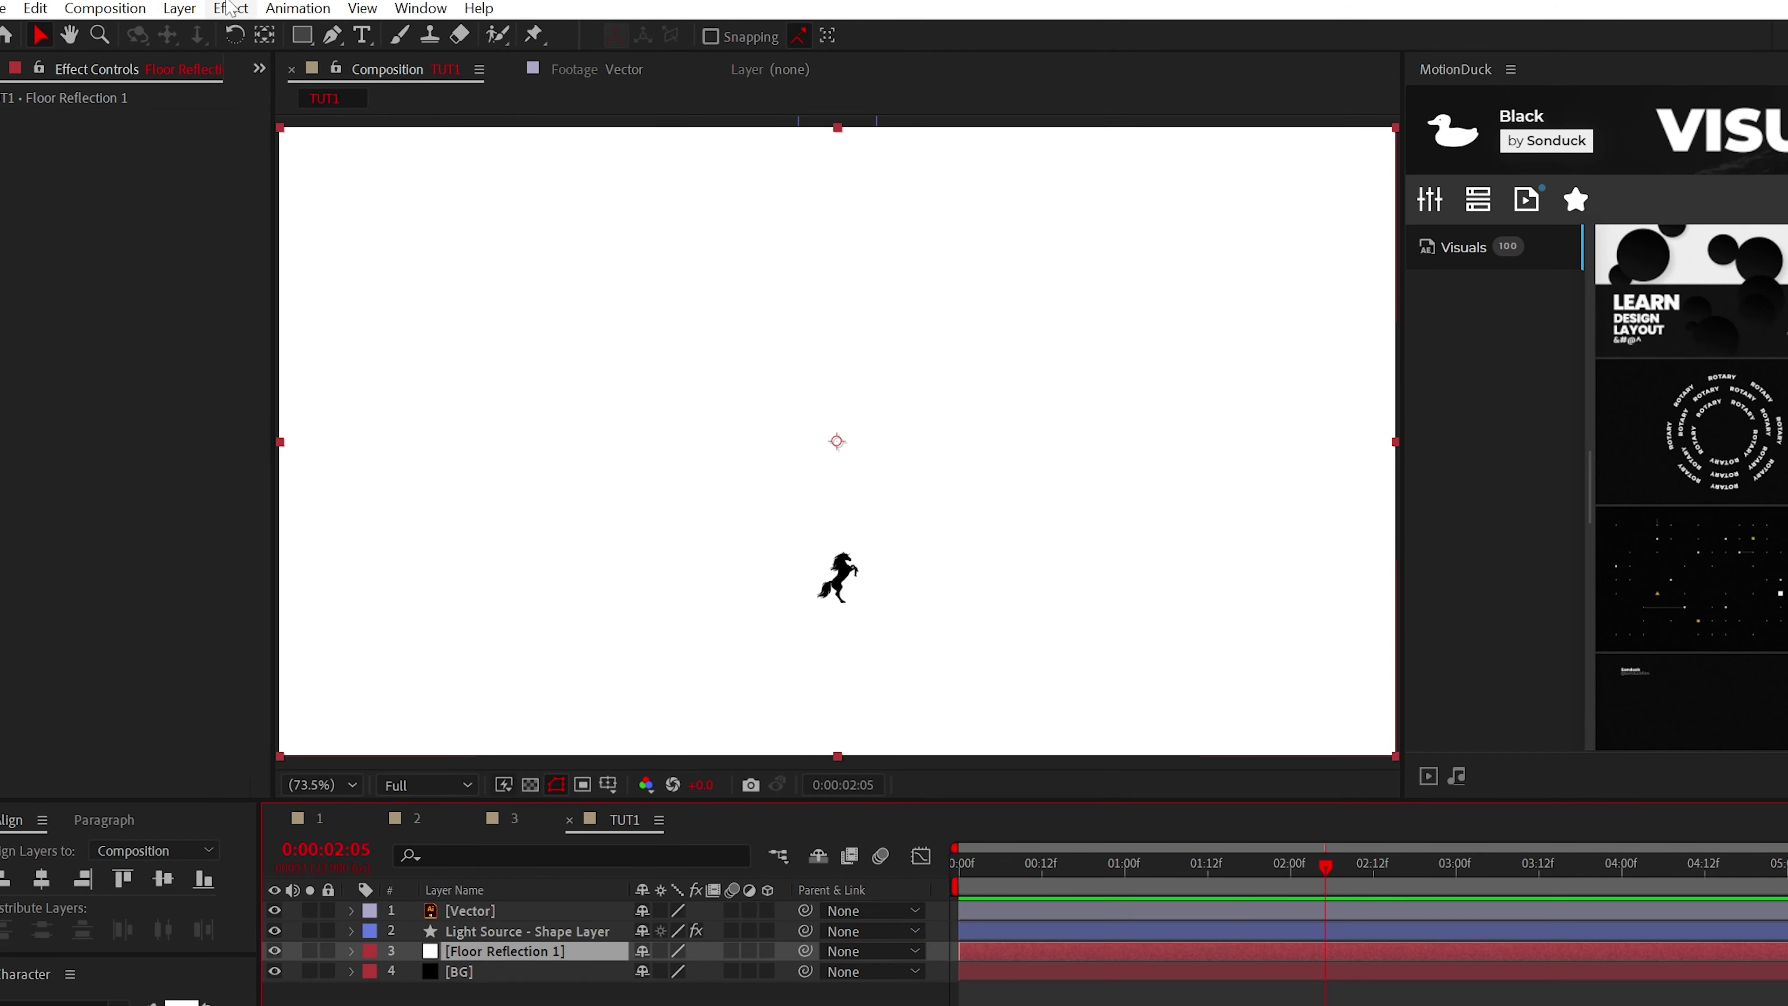
Apply CC Spotlight to the solid with Intensity 100
{"action": "left_click", "coordinate": [230, 8]}
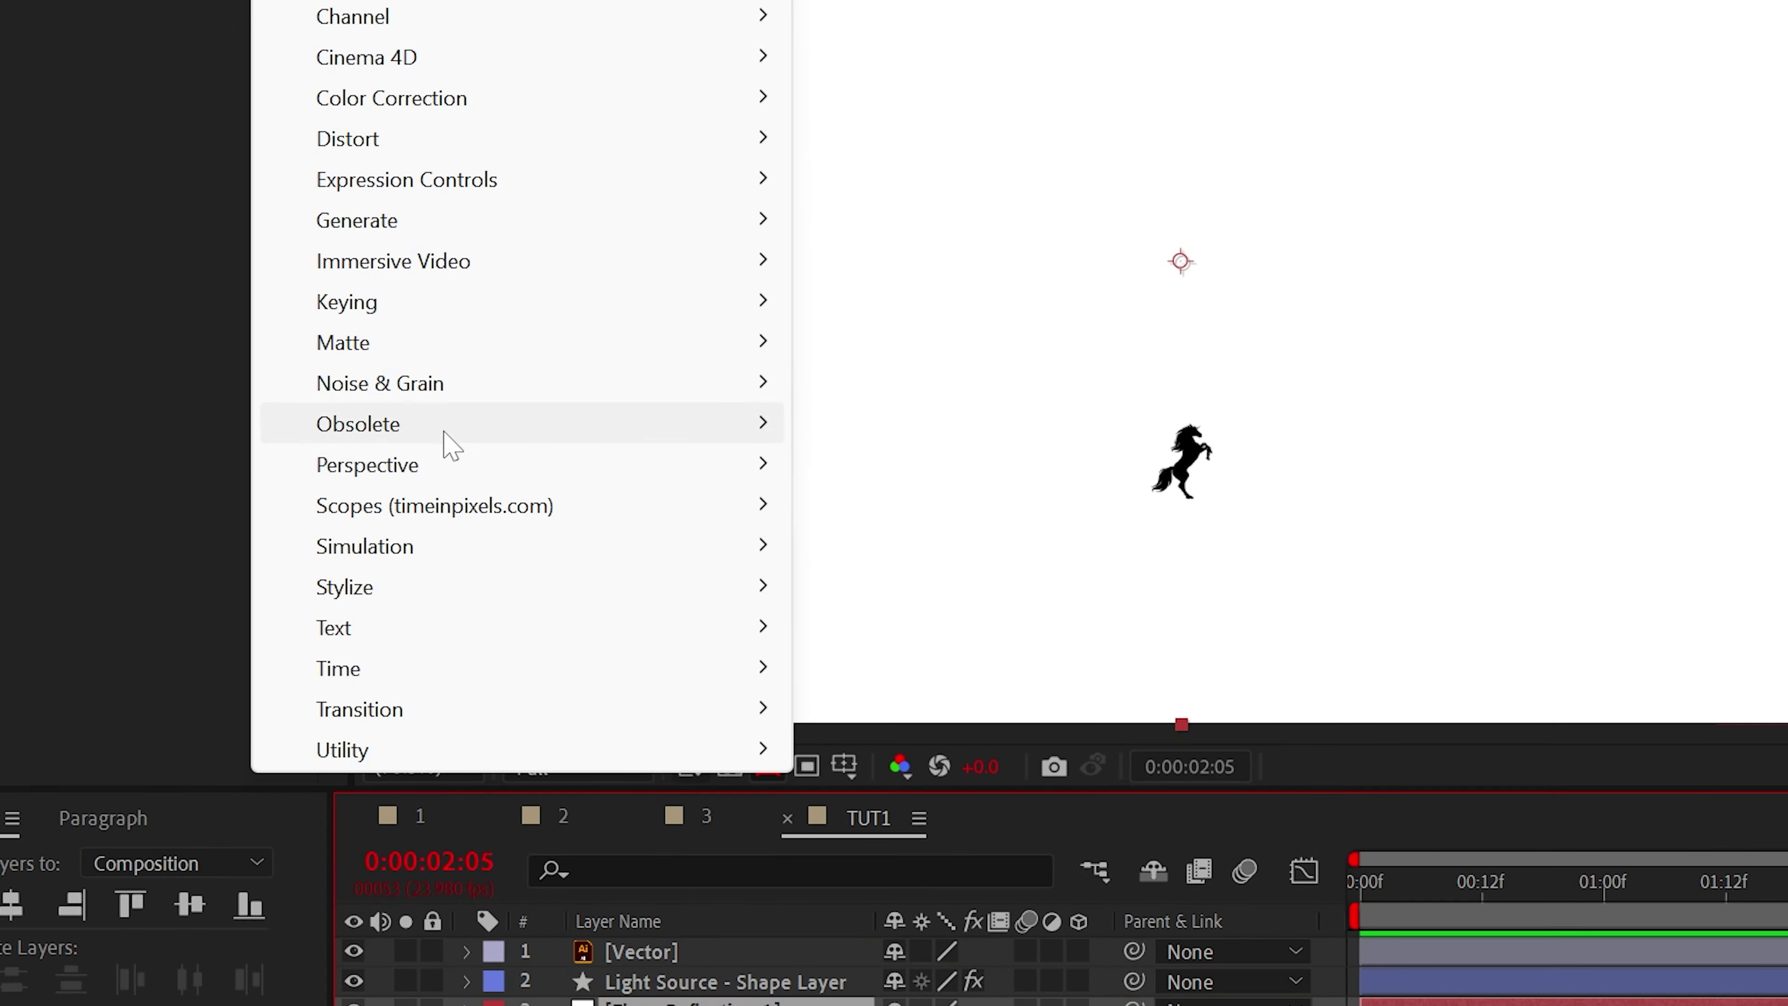
{"action": "mouse_move", "coordinate": [328, 580]}
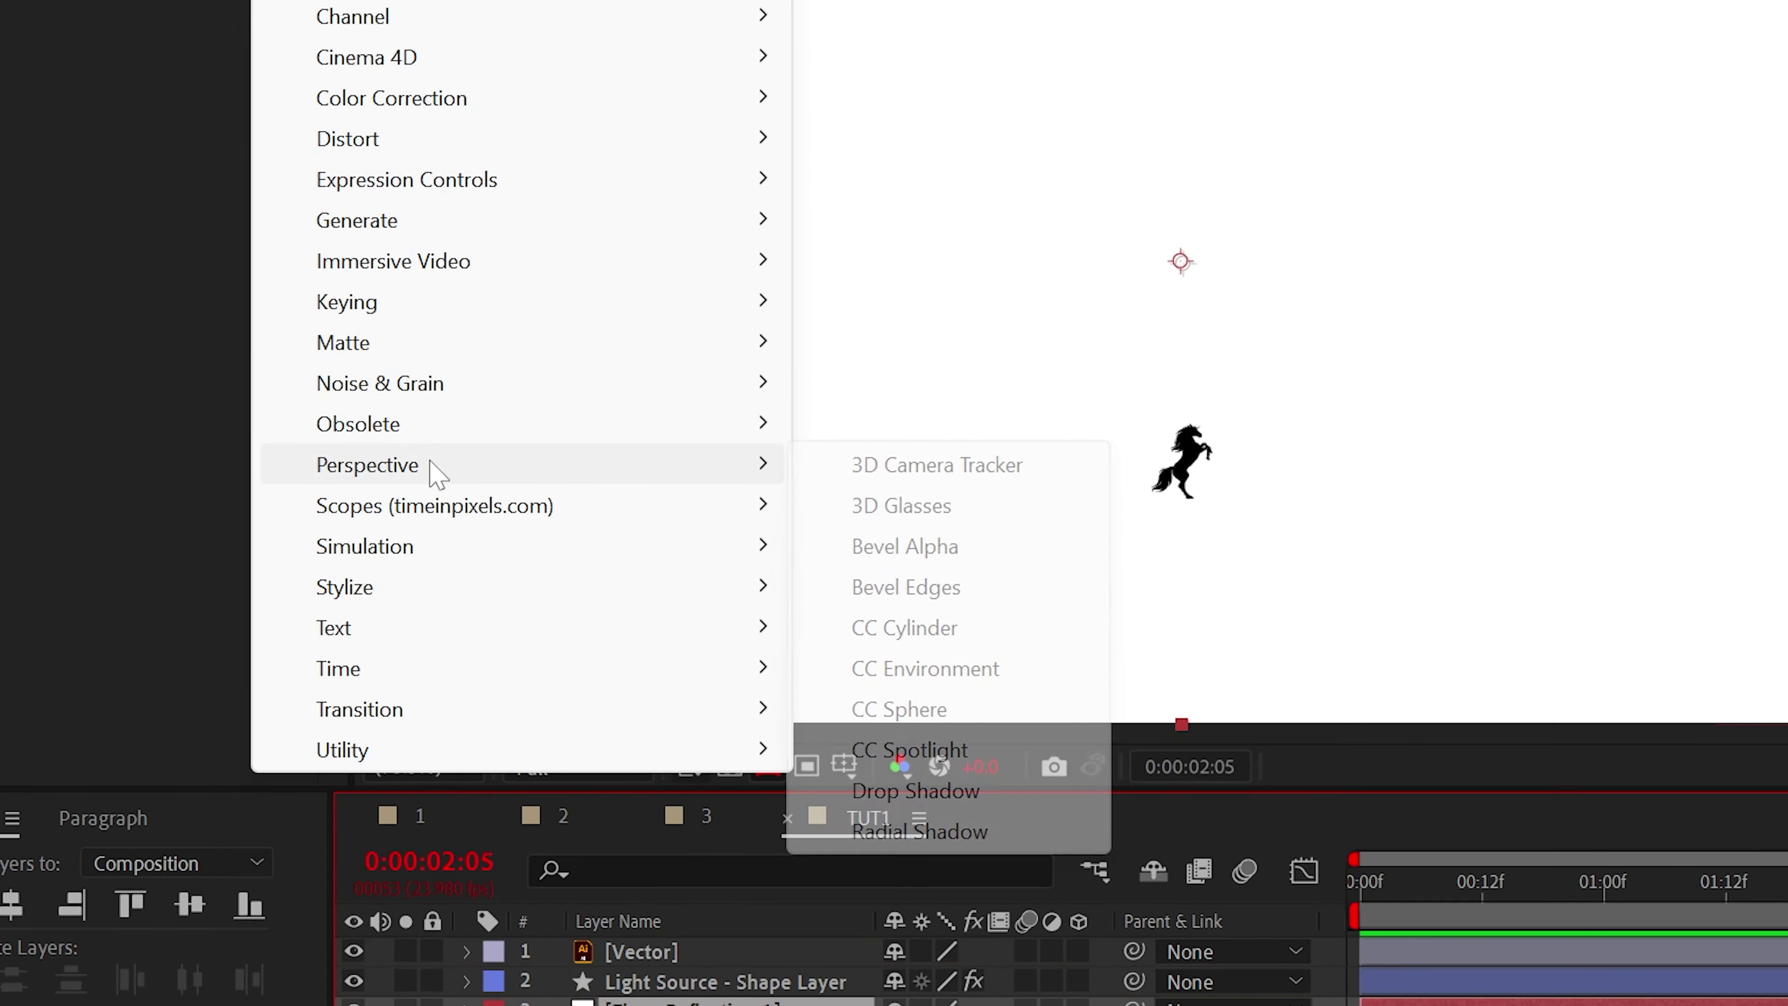
{"action": "left_click", "coordinate": [699, 772]}
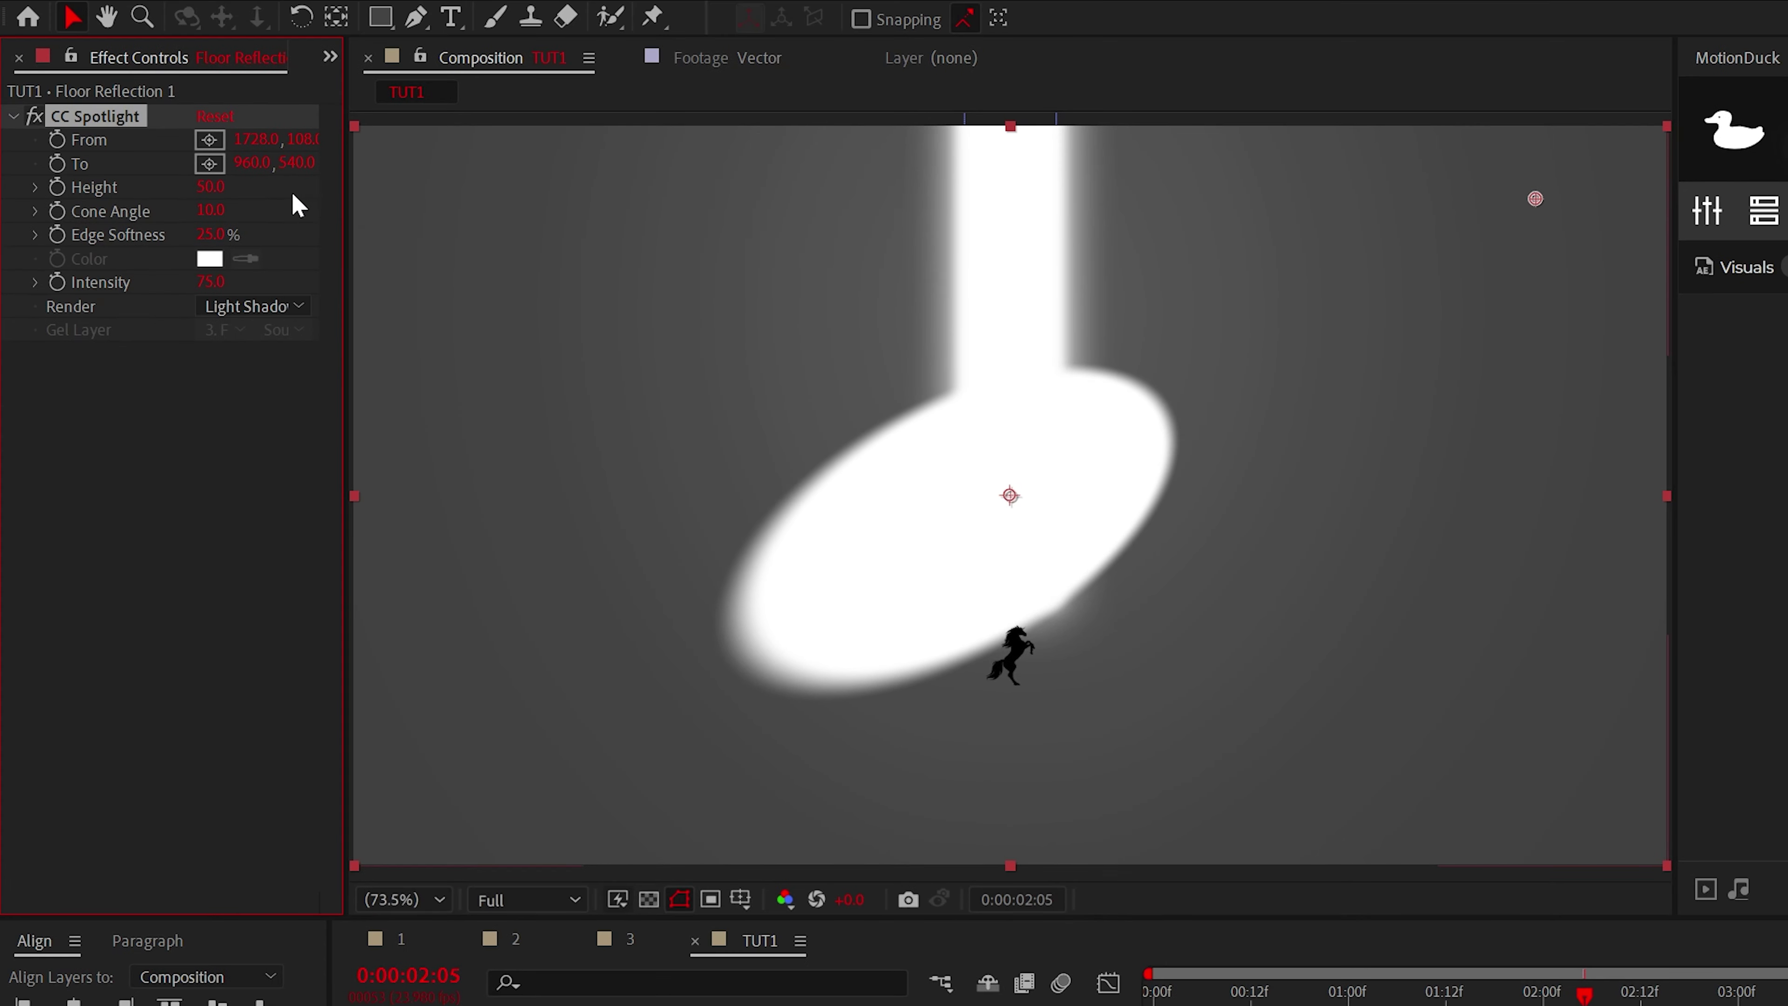
{"action": "type", "text": "1"}
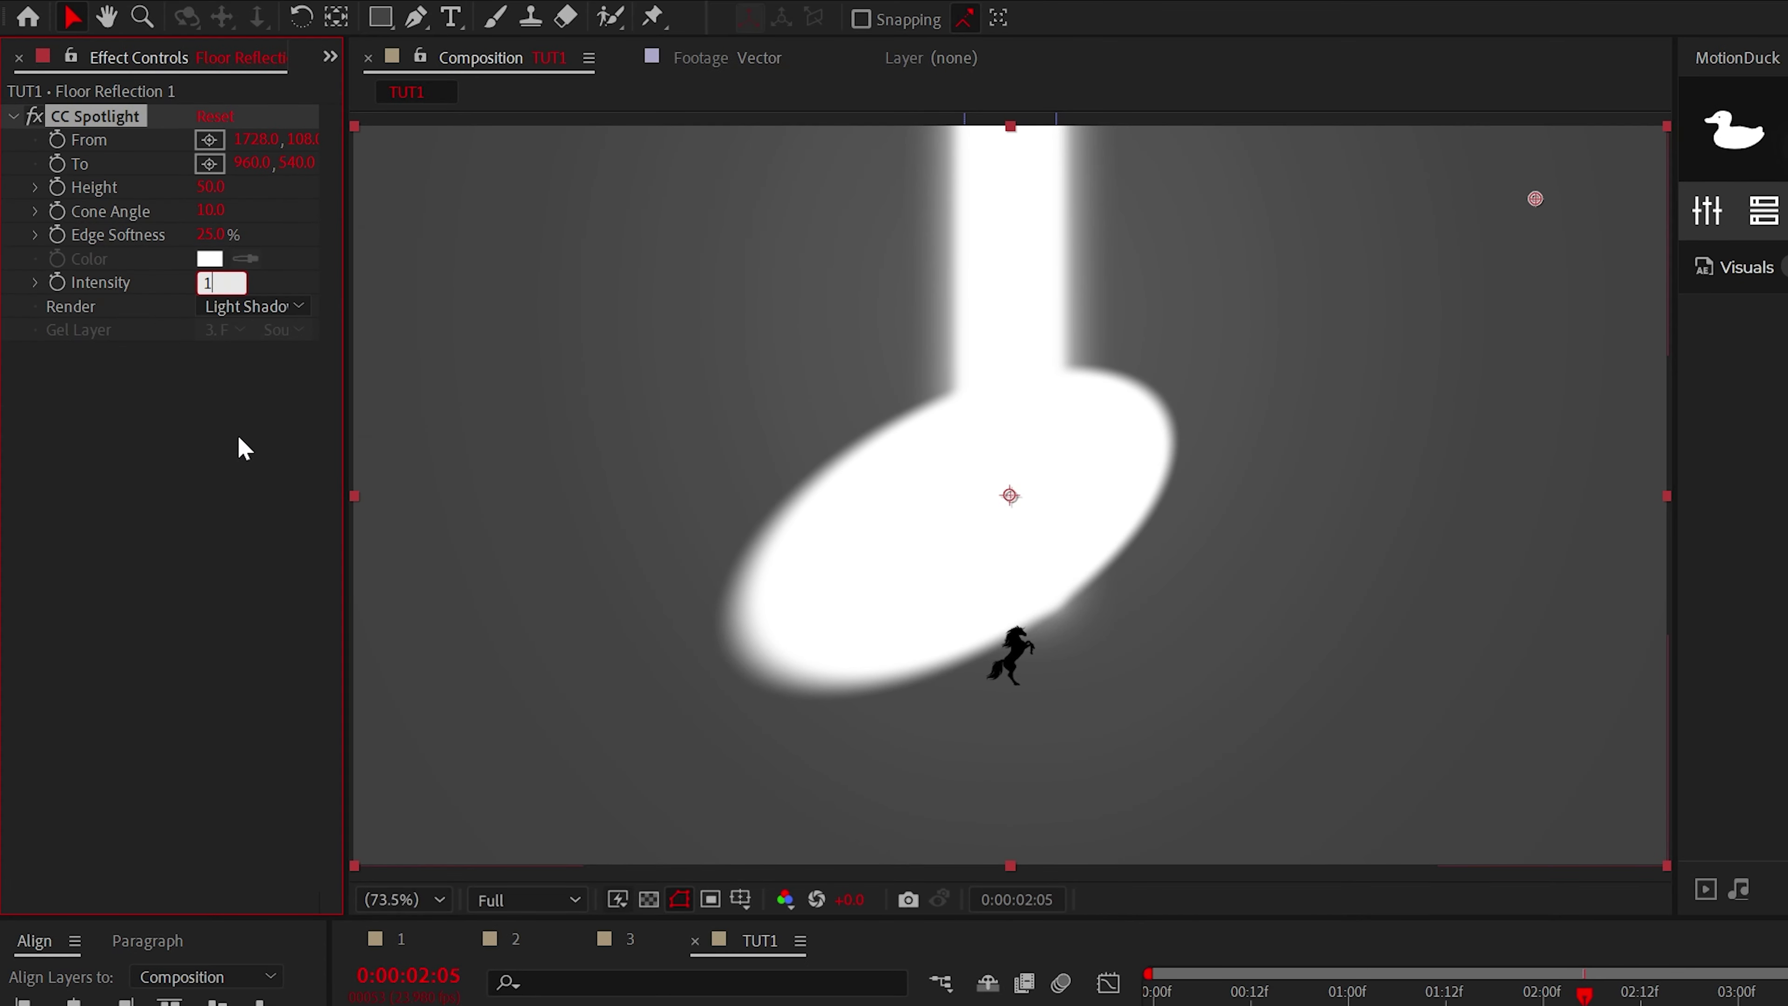
{"action": "type", "text": "00"}
{"action": "key", "text": "Return"}
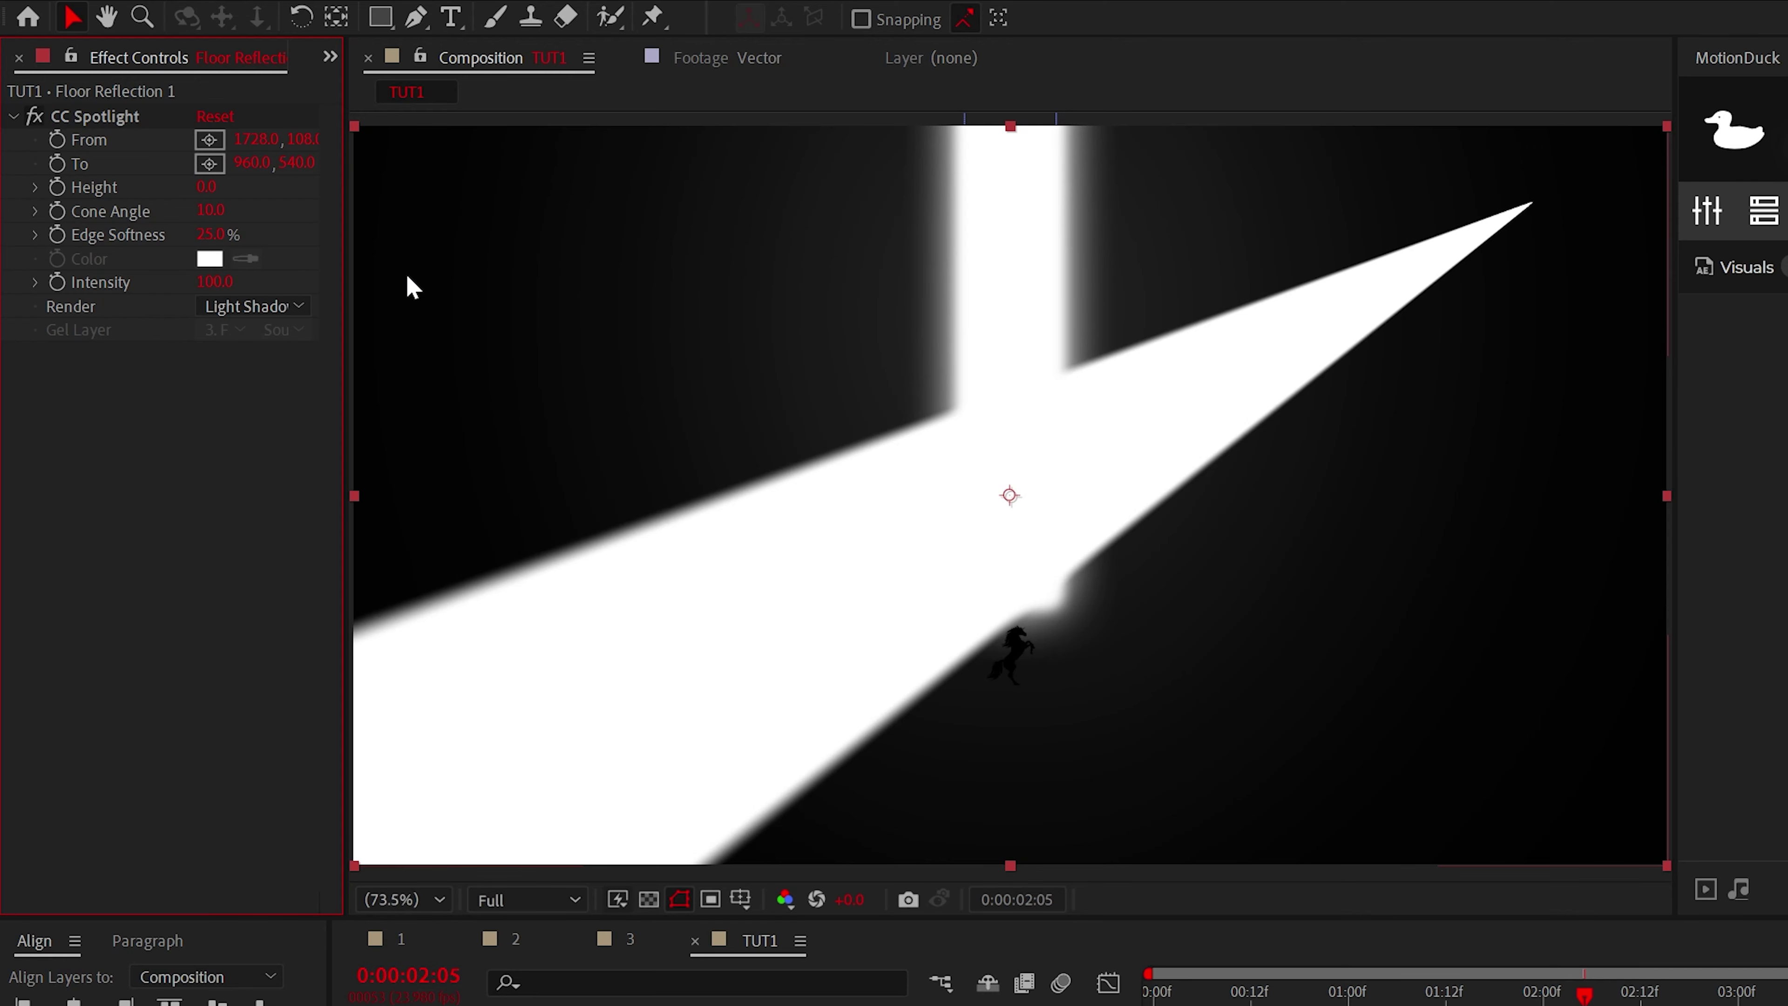
Aim the spotlight below the horse, with Cone Angle 21.1 and Edge Softness 73.8%
{"action": "left_click", "coordinate": [106, 116]}
{"action": "left_click_drag", "start_coordinate": [1536, 206], "coordinate": [1013, 435]}
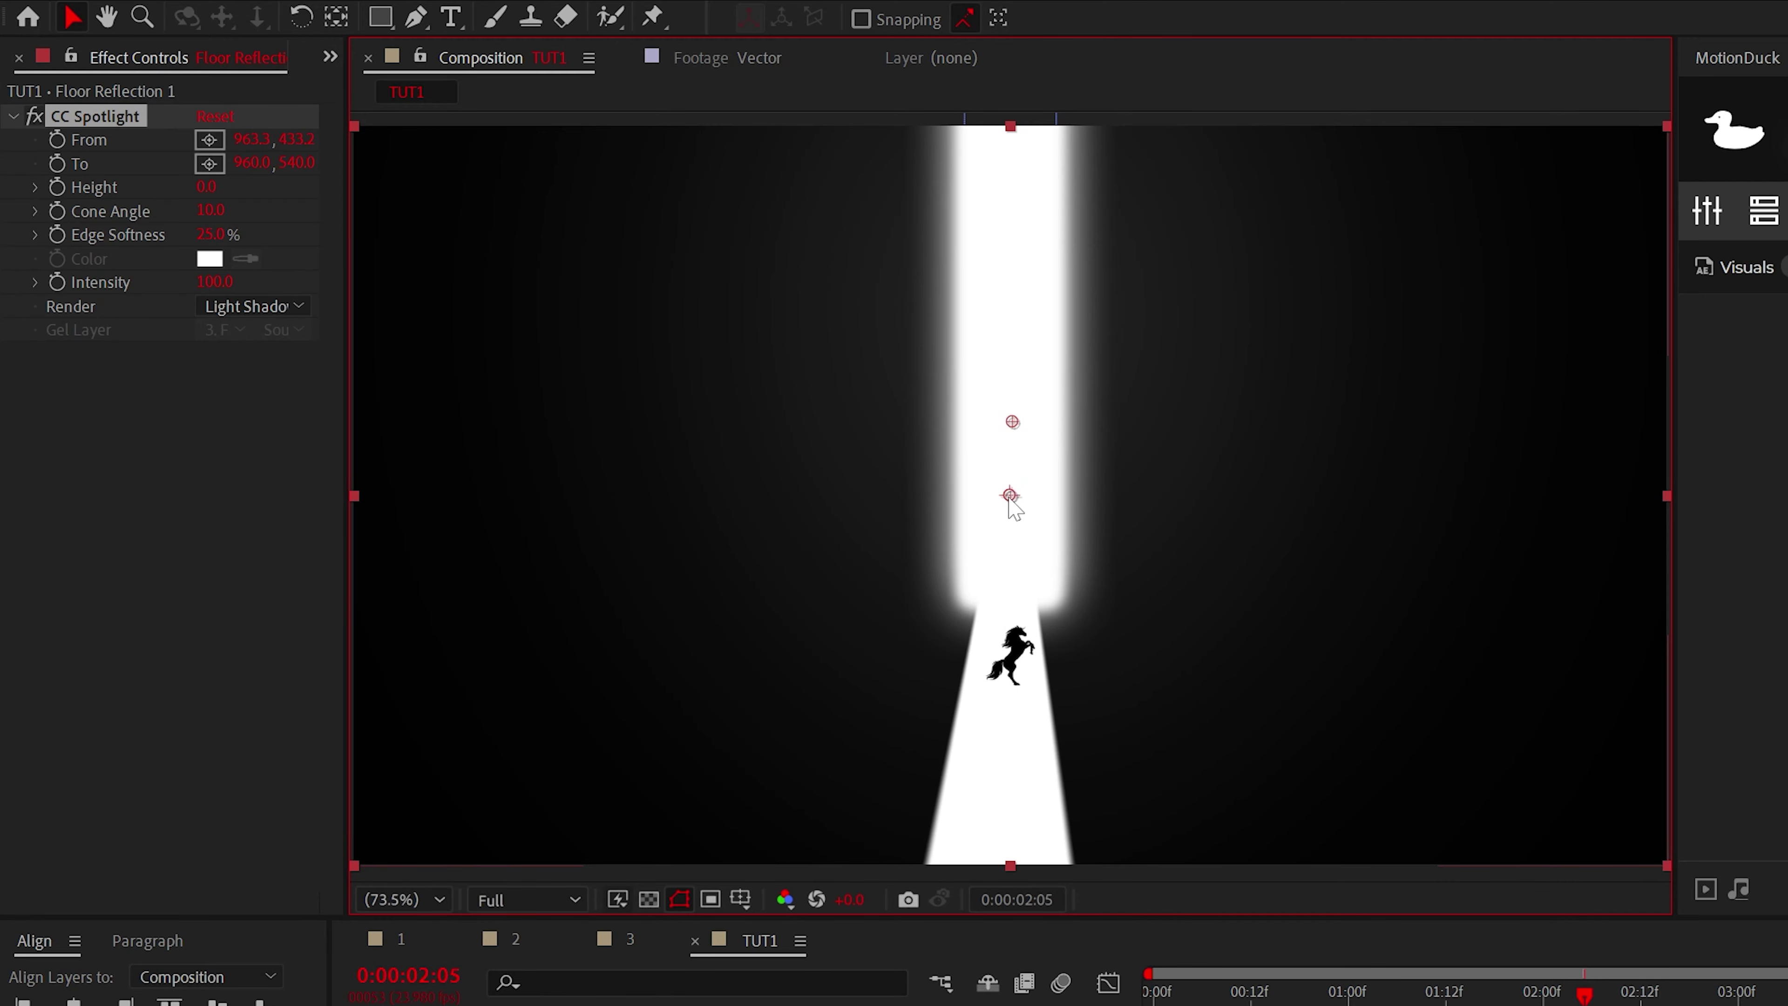
{"action": "left_click_drag", "start_coordinate": [1008, 499], "coordinate": [1008, 718]}
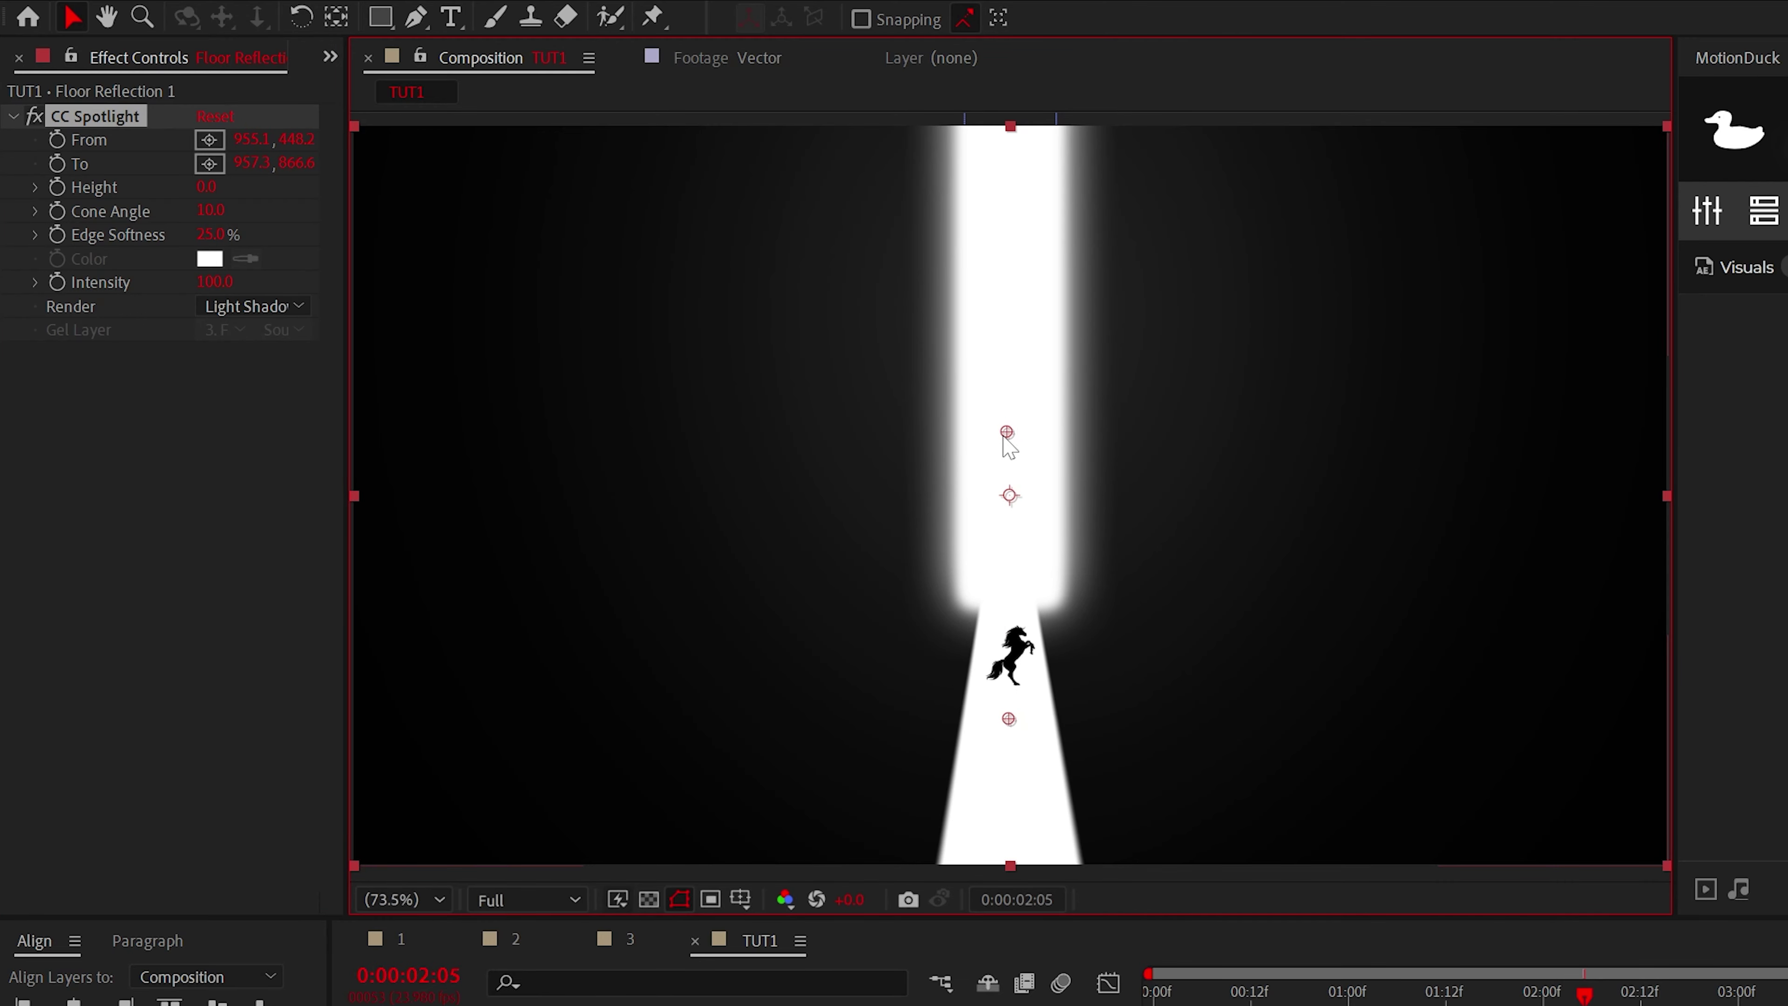
{"action": "left_click_drag", "start_coordinate": [1011, 423], "coordinate": [900, 427]}
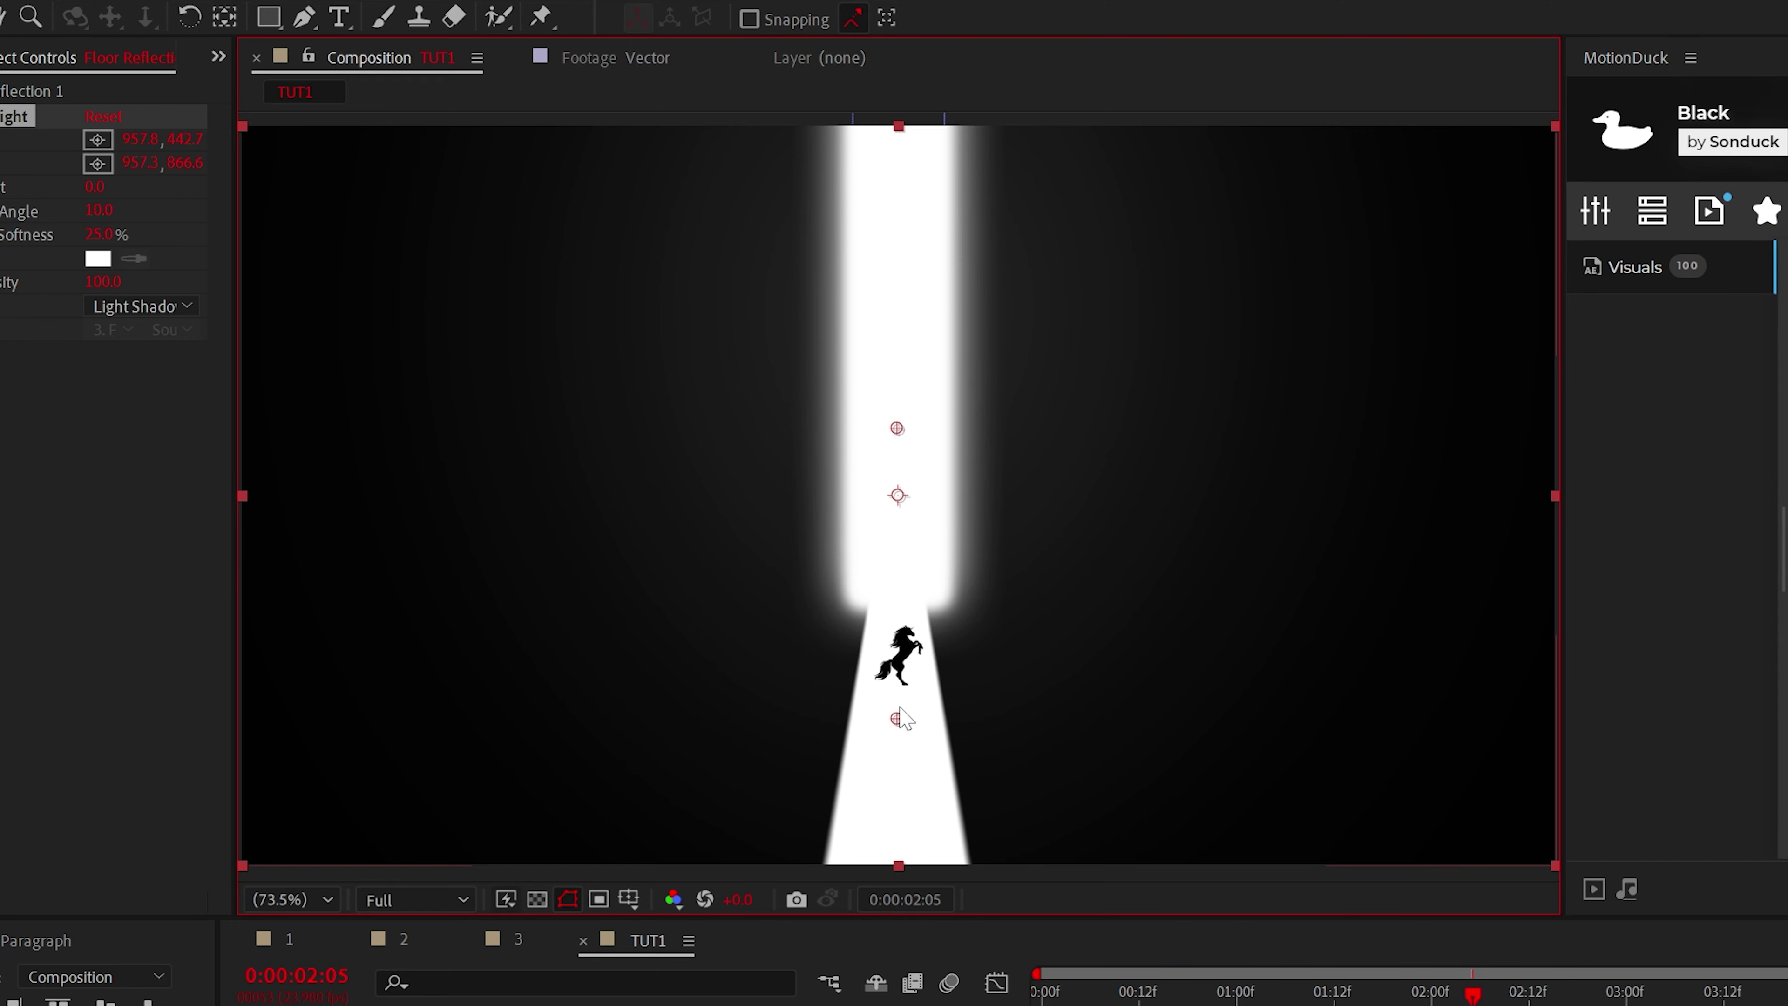
{"action": "mouse_move", "coordinate": [900, 708]}
{"action": "left_mouse_down"}
{"action": "mouse_move", "coordinate": [948, 718]}
{"action": "mouse_move", "coordinate": [884, 716]}
{"action": "mouse_move", "coordinate": [896, 729]}
{"action": "left_mouse_up"}
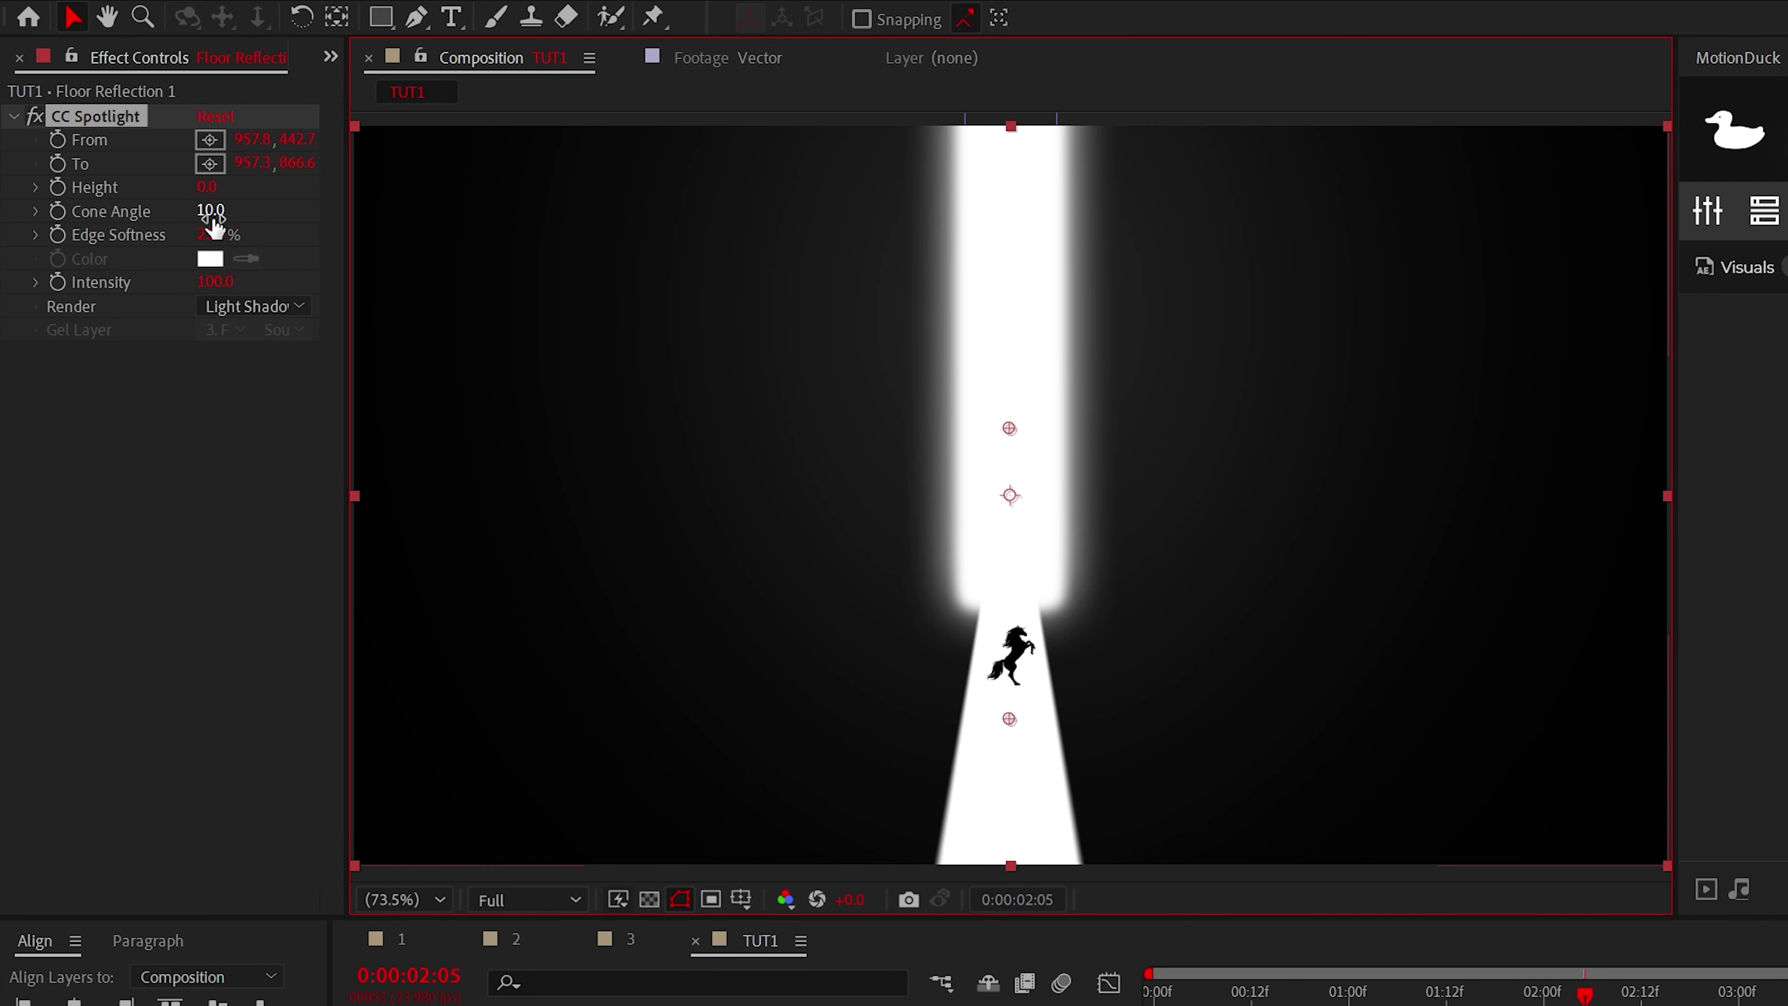
{"action": "left_click_drag", "start_coordinate": [214, 227], "coordinate": [378, 230]}
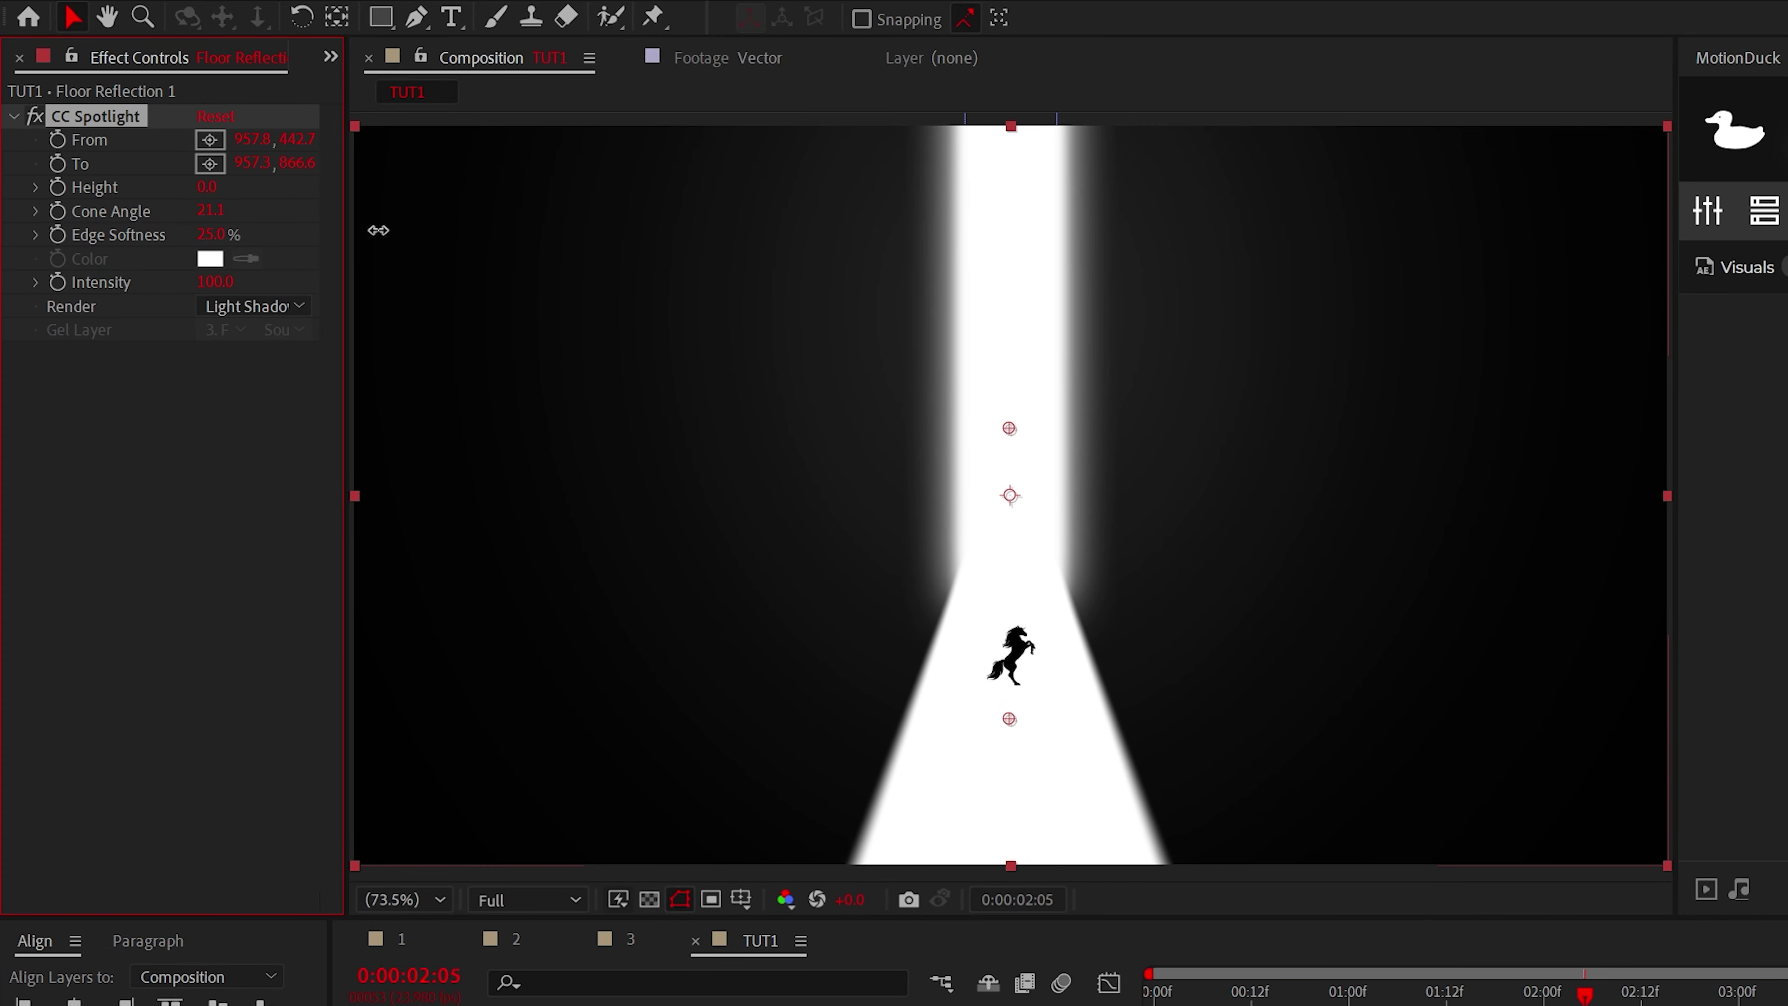
{"action": "left_click_drag", "start_coordinate": [212, 234], "coordinate": [346, 249]}
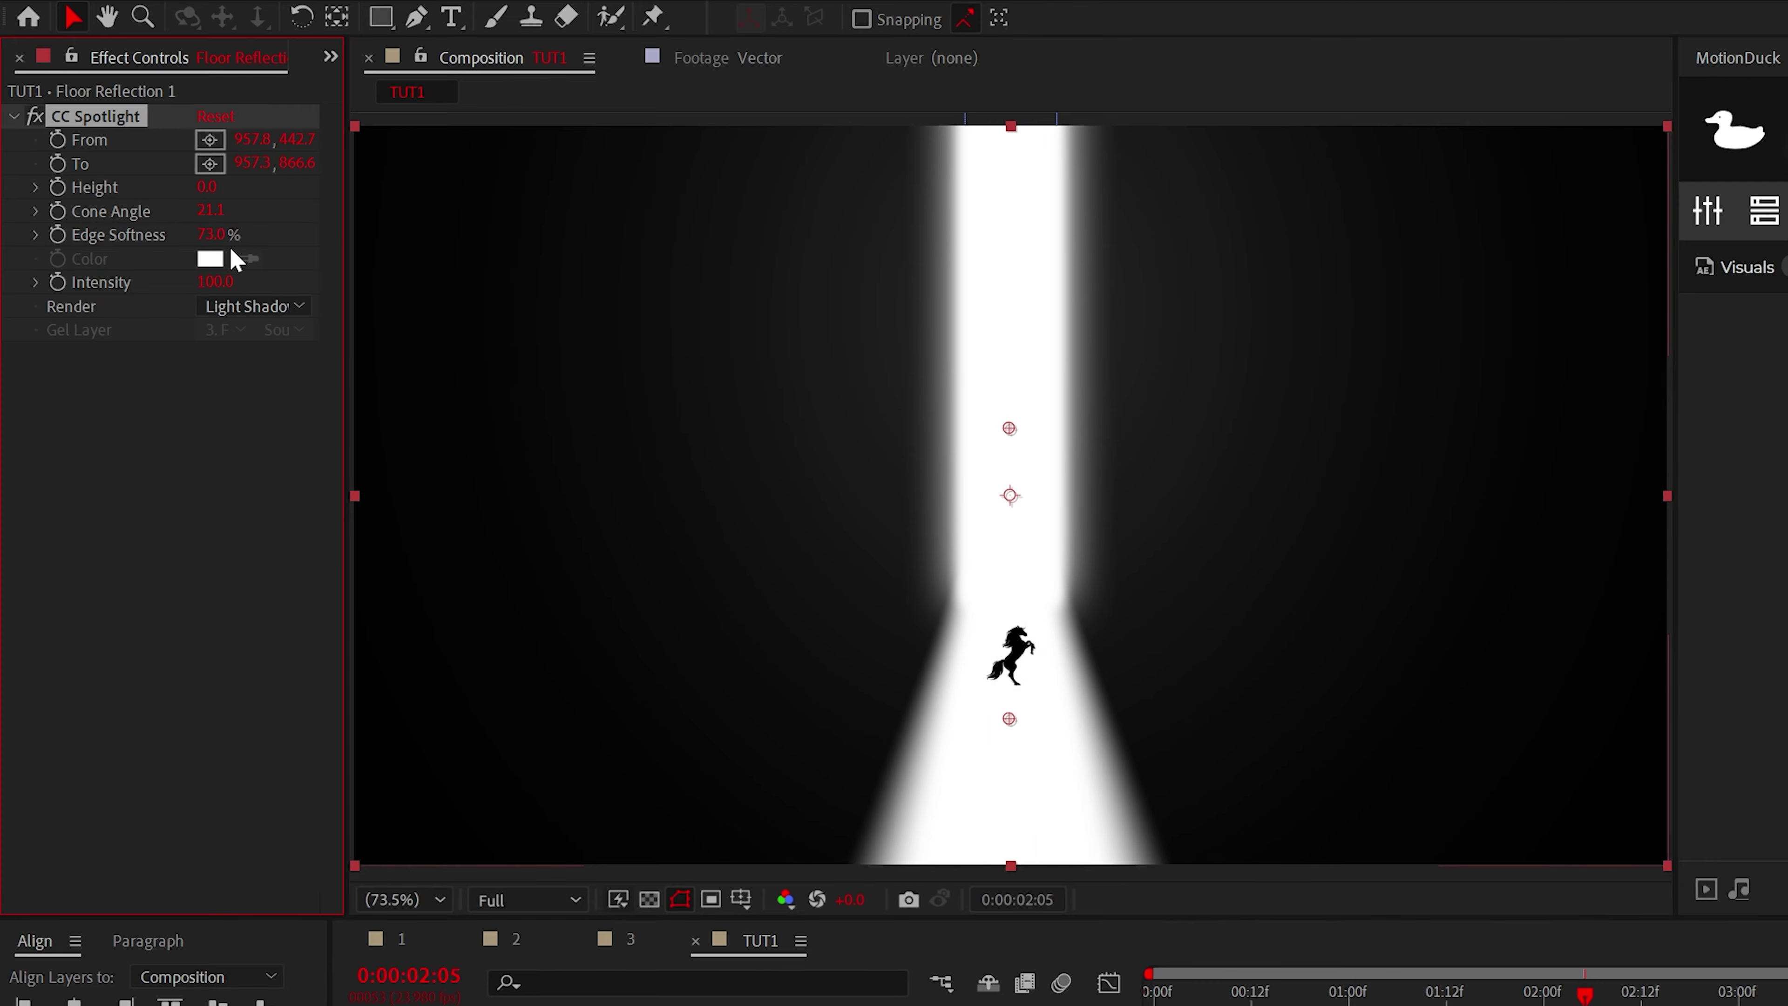
Drive the spotlight's Edge Softness with a wiggle(1,5) expression
{"action": "left_click", "coordinate": [61, 238], "text": "alt"}
{"action": "type", "text": "wig"}
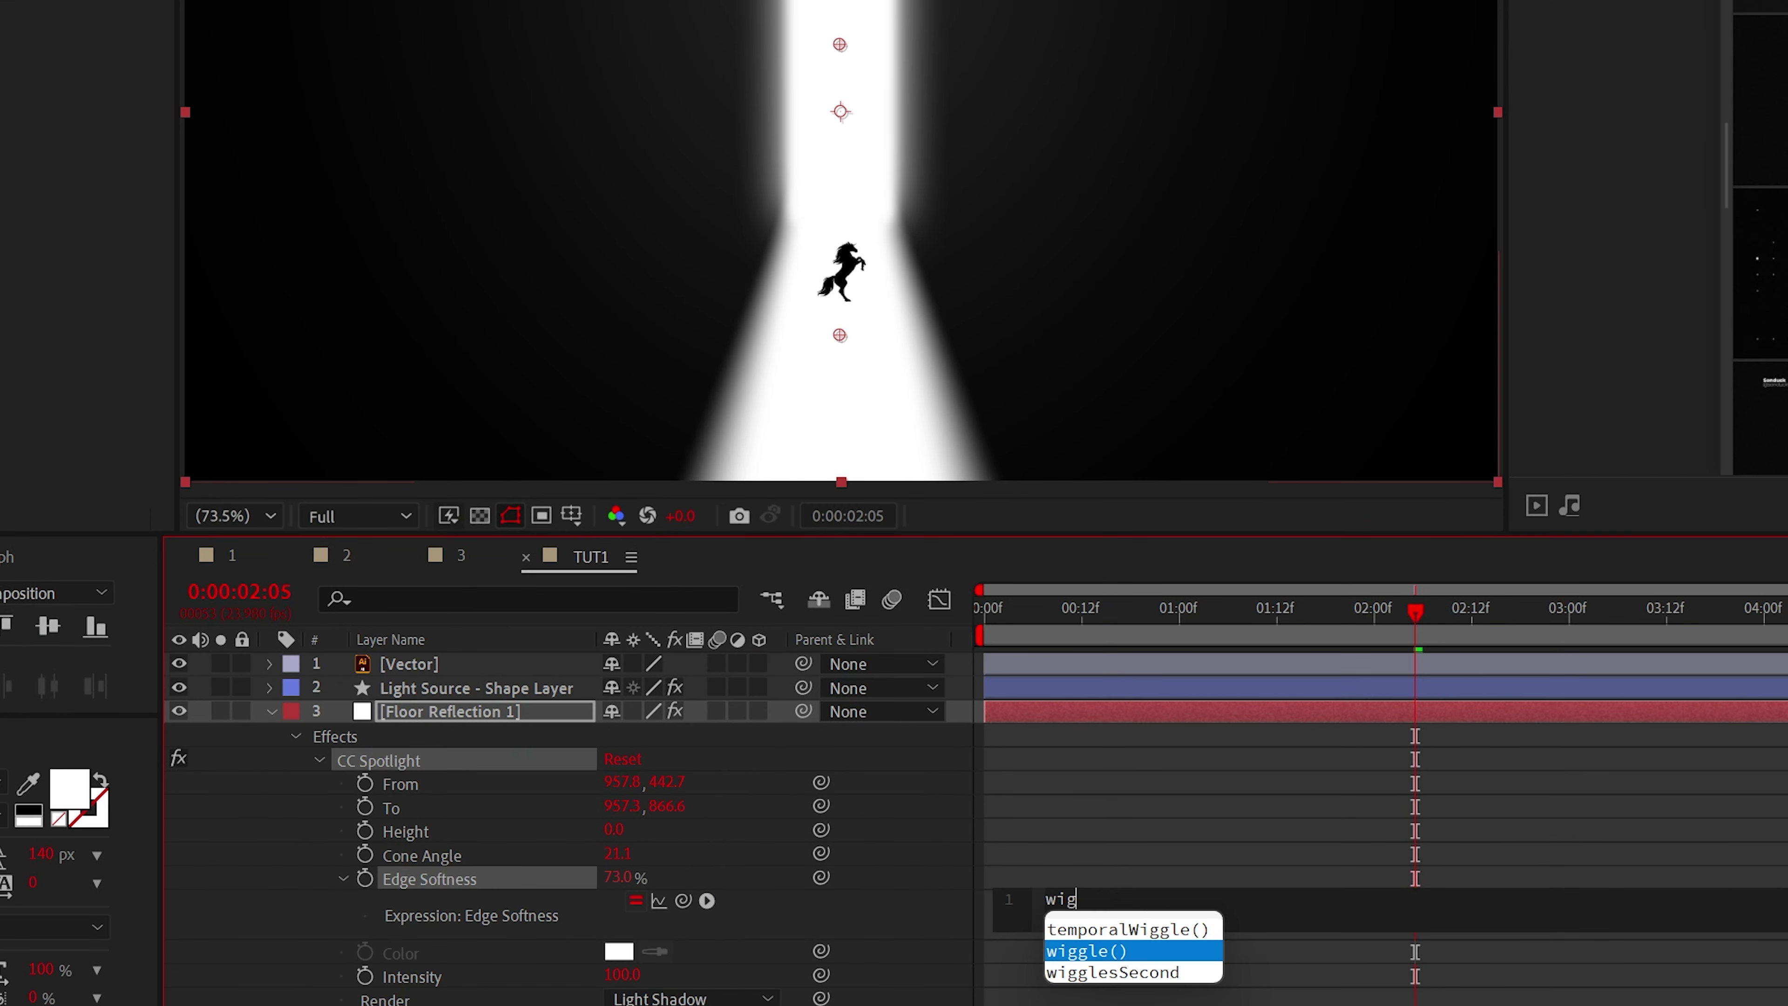
{"action": "type", "text": "gle"}
{"action": "key", "text": "Return"}
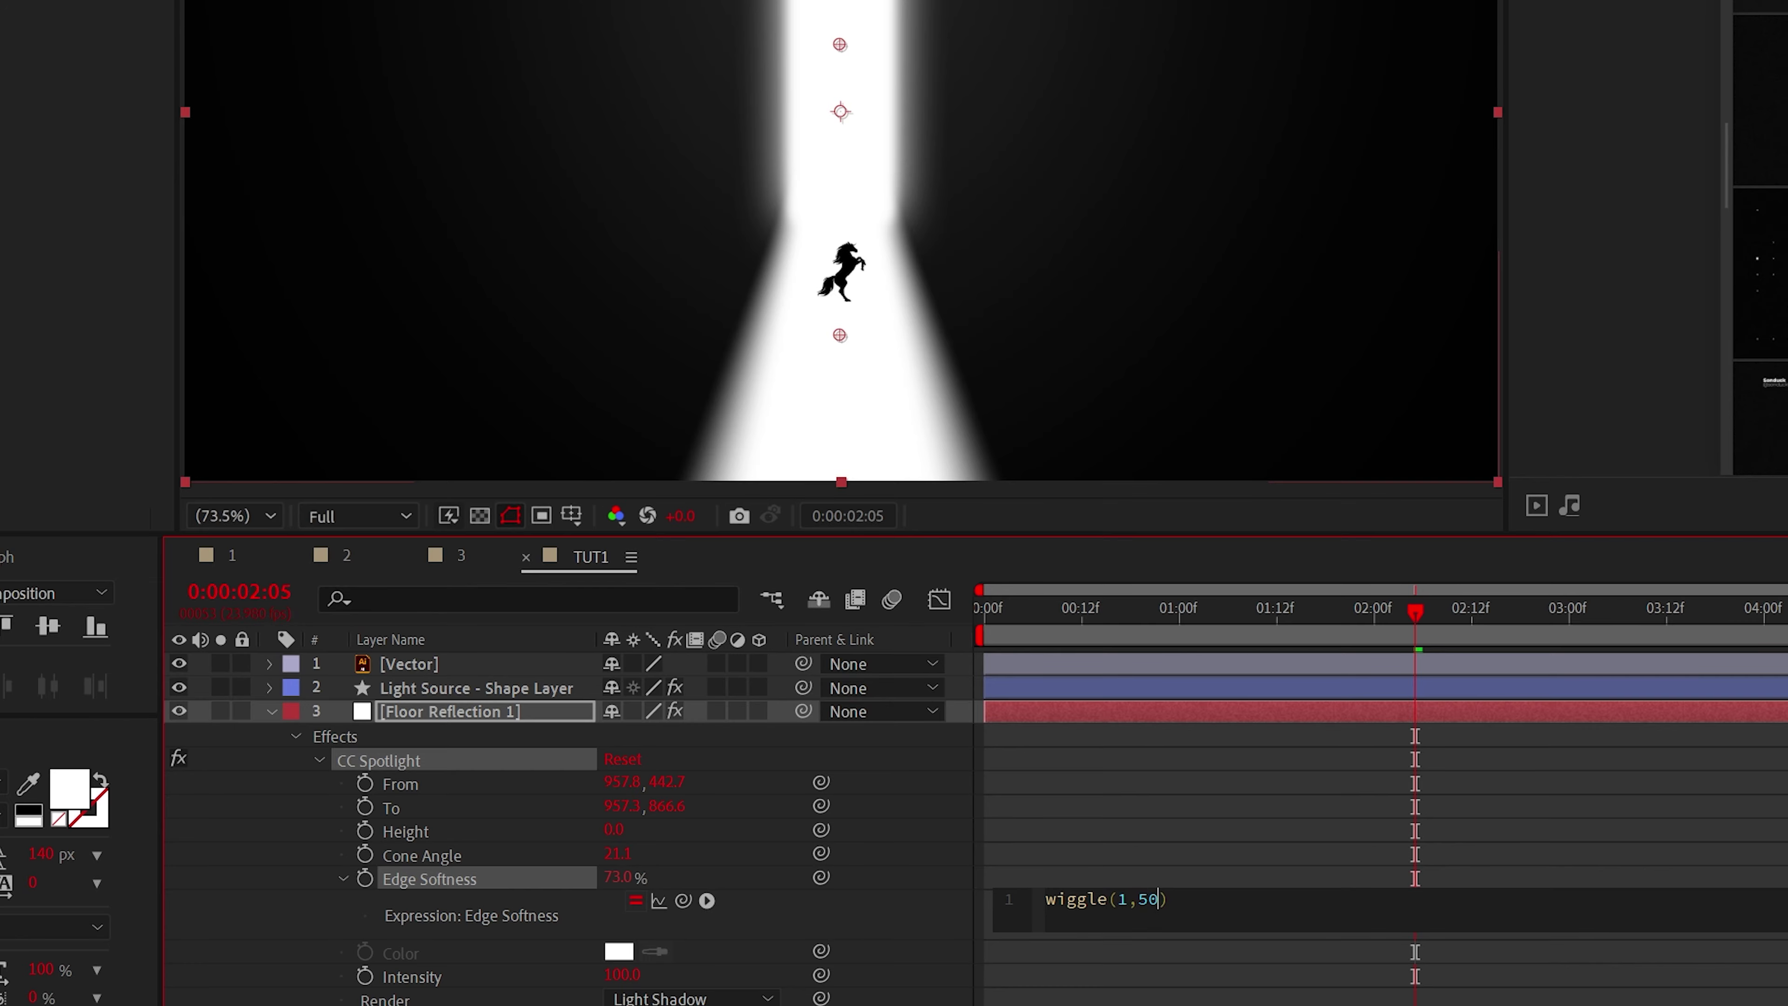
{"action": "type", "text": "1,5"}
{"action": "left_click", "coordinate": [1049, 815]}
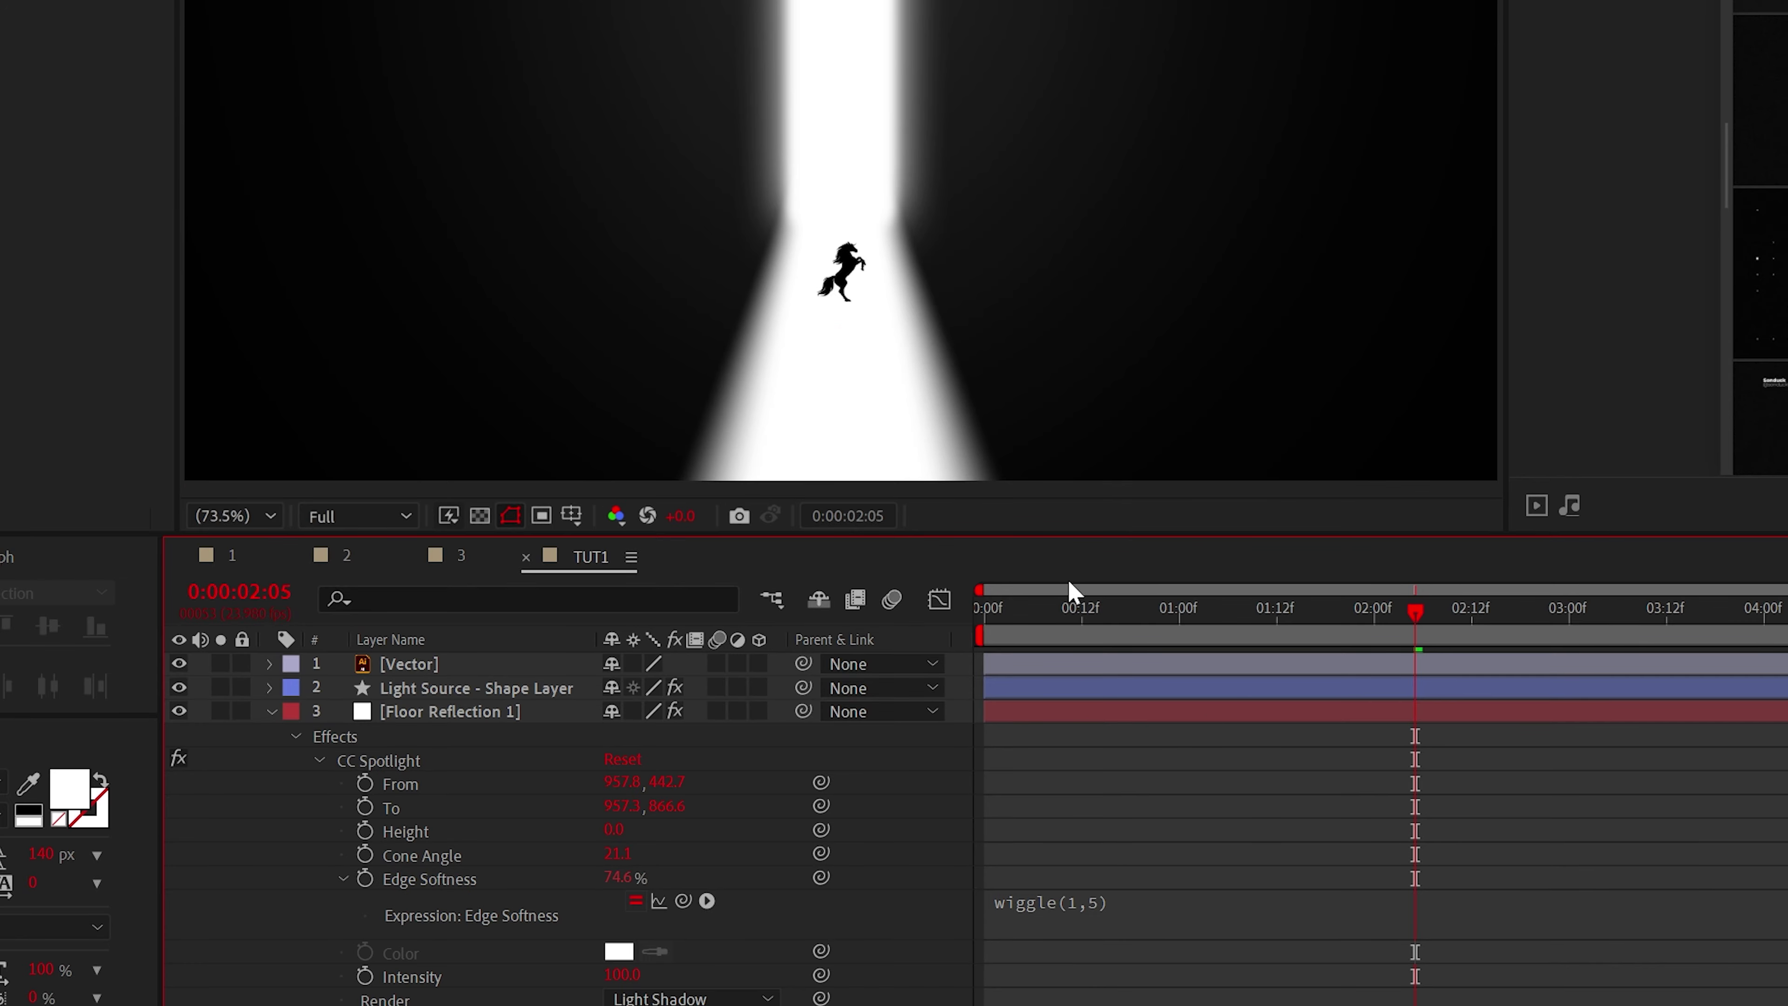
Add a rectangle mask on the floor solid set to Subtract with 192 px feather
{"action": "scroll", "coordinate": [816, 627], "scroll_direction": "down", "scroll_amount": 4}
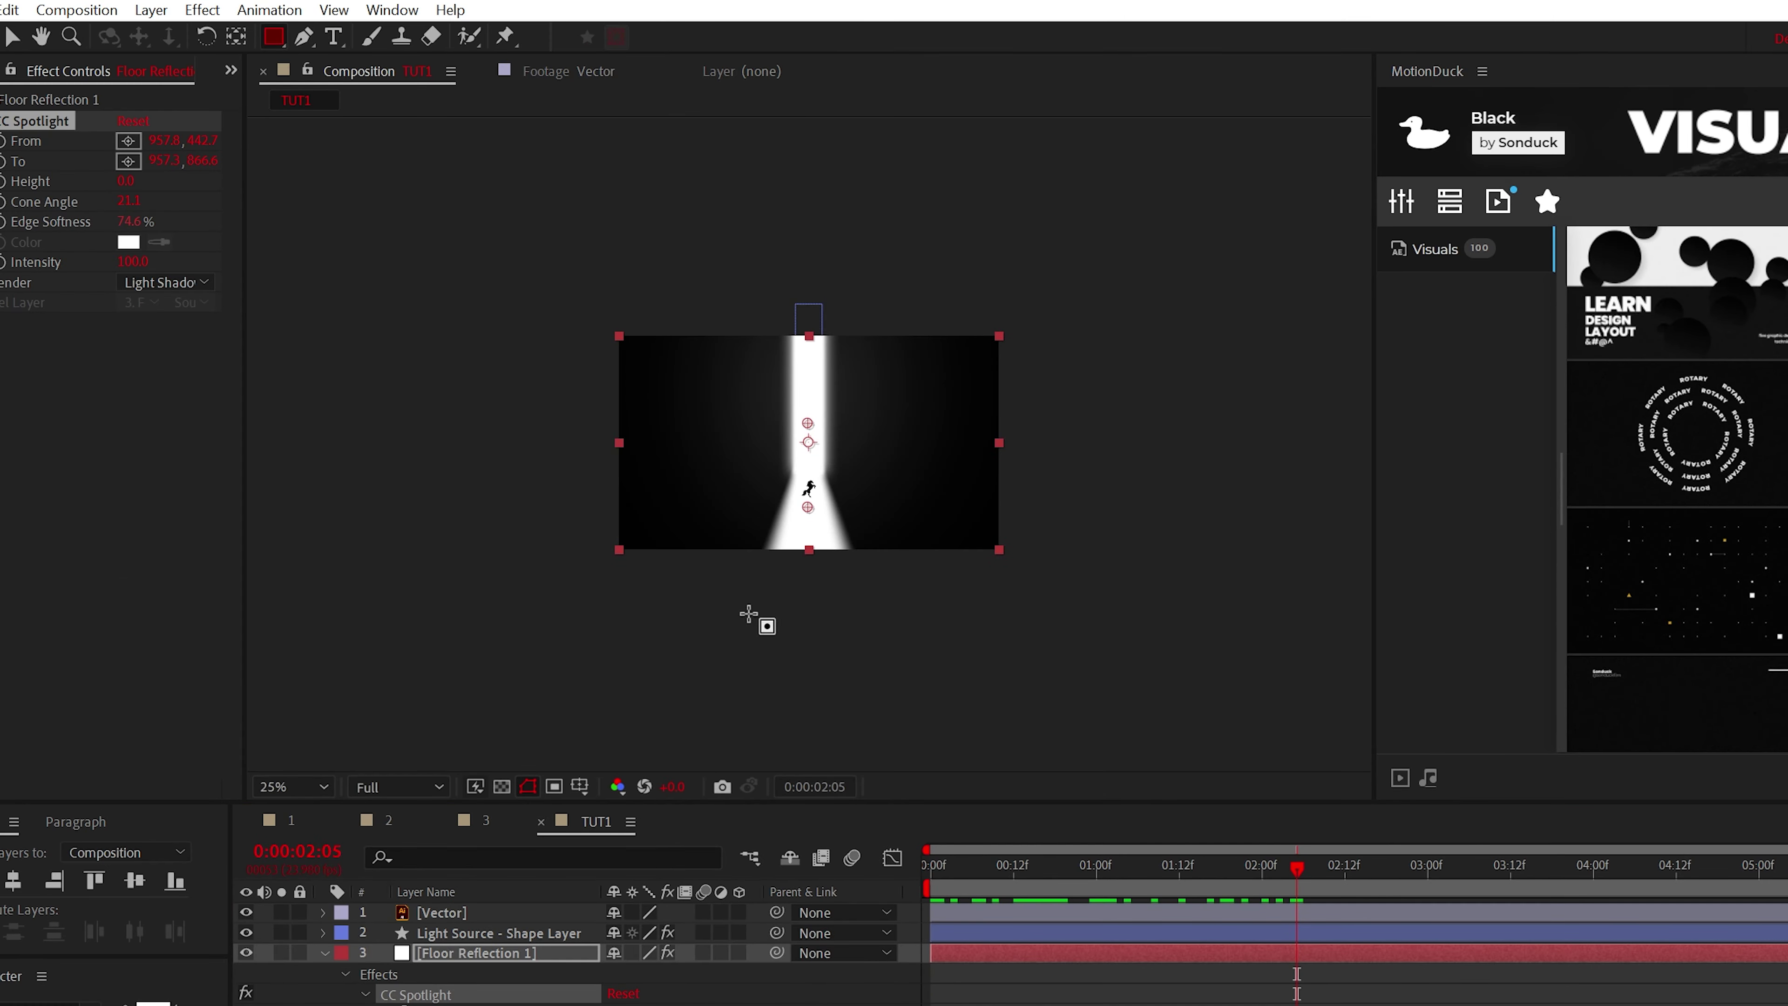
{"action": "mouse_move", "coordinate": [573, 629]}
{"action": "left_mouse_down"}
{"action": "mouse_move", "coordinate": [1050, 507]}
{"action": "mouse_move", "coordinate": [1121, 505]}
{"action": "left_mouse_up"}
{"action": "key", "text": "shift+slash"}
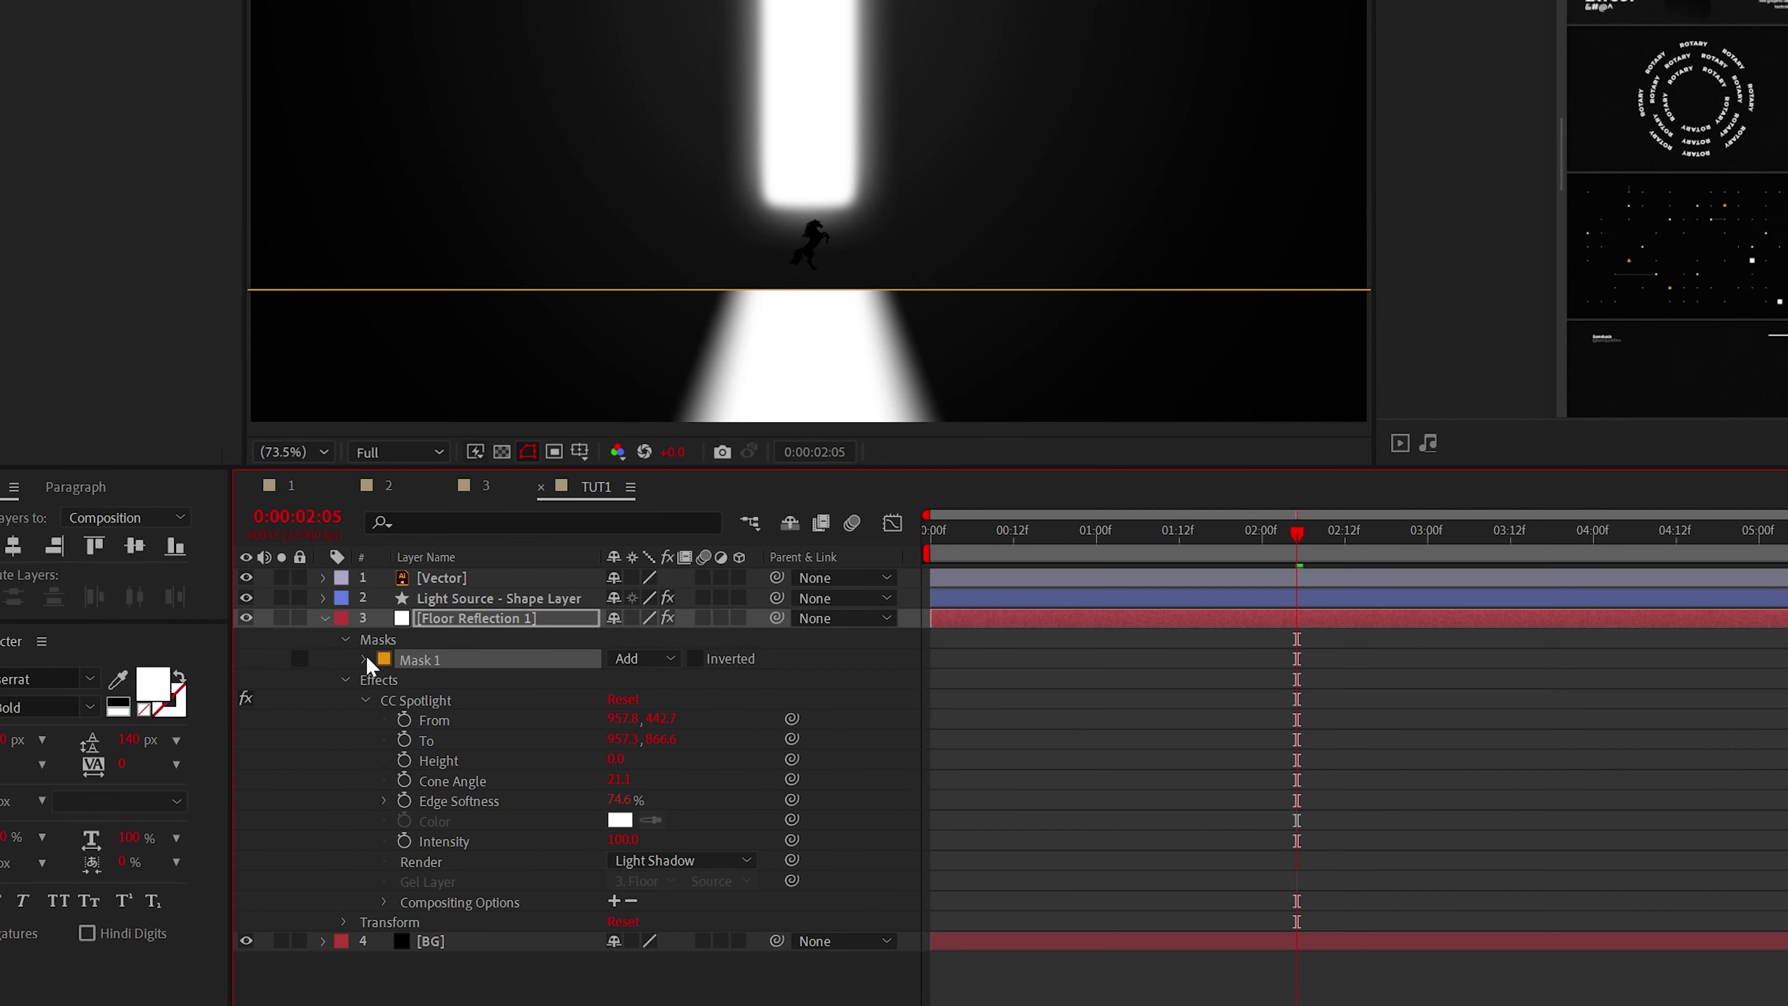
{"action": "left_click", "coordinate": [364, 660]}
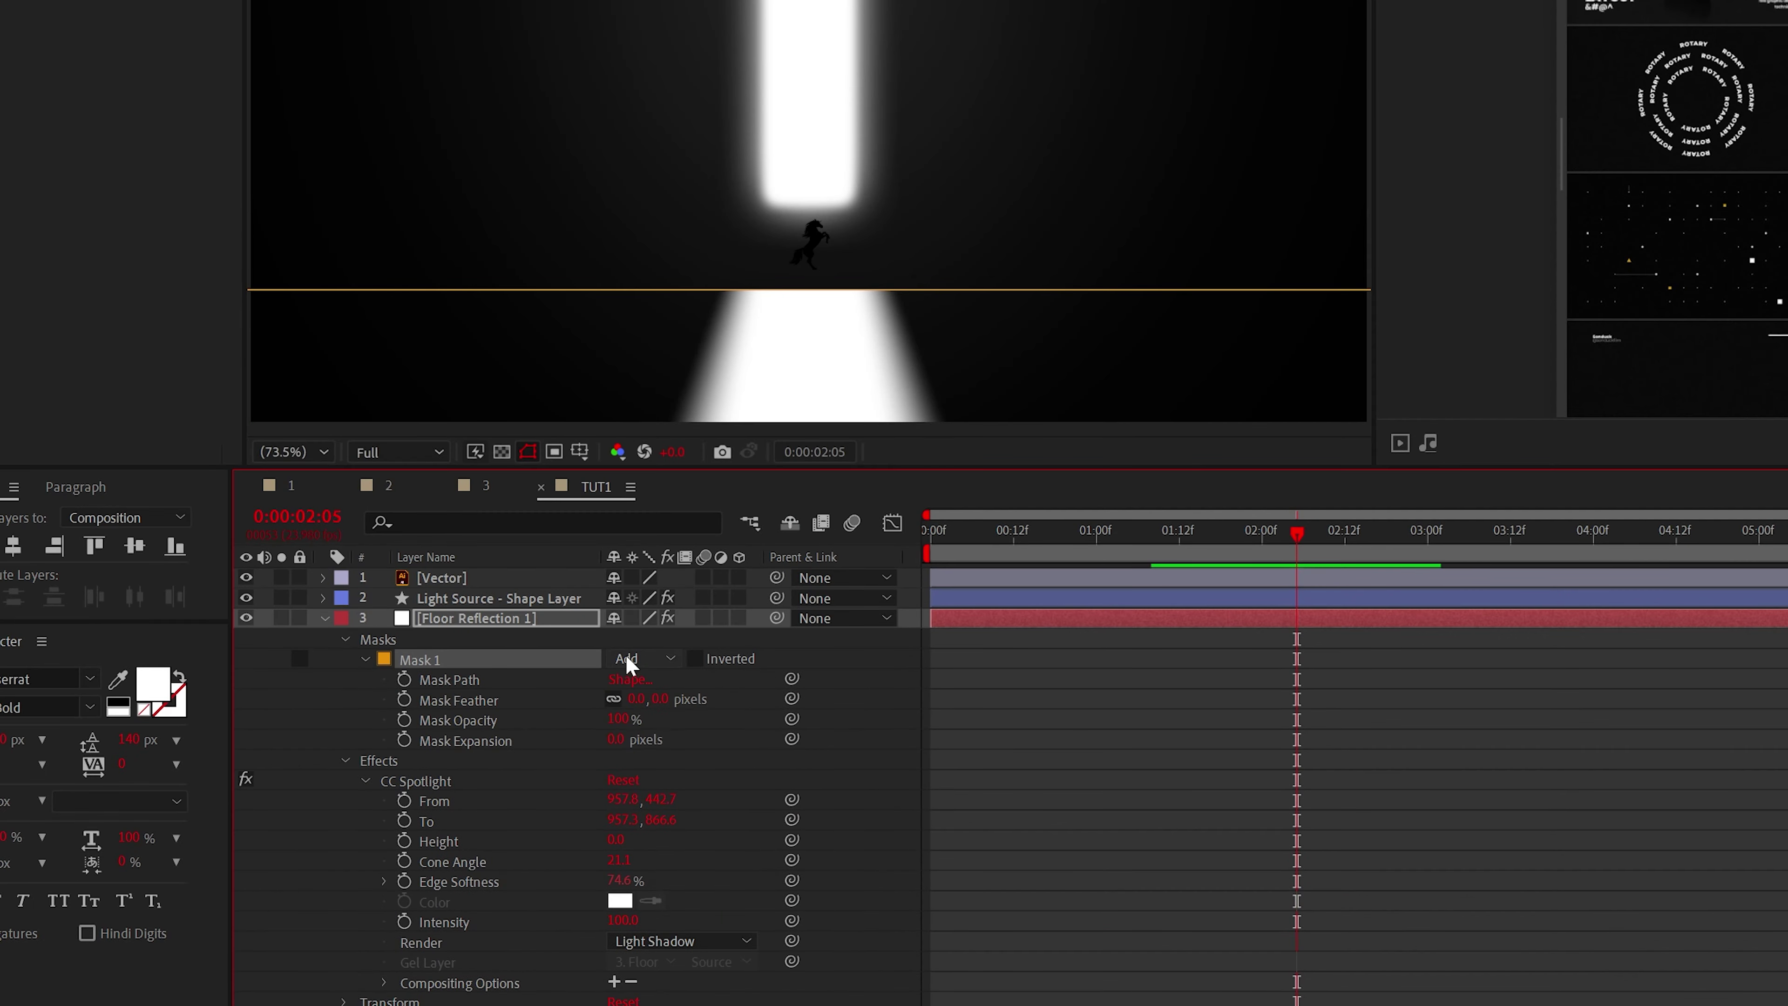
{"action": "left_click", "coordinate": [643, 658]}
{"action": "left_click", "coordinate": [677, 737]}
{"action": "left_click_drag", "start_coordinate": [637, 699], "coordinate": [870, 714]}
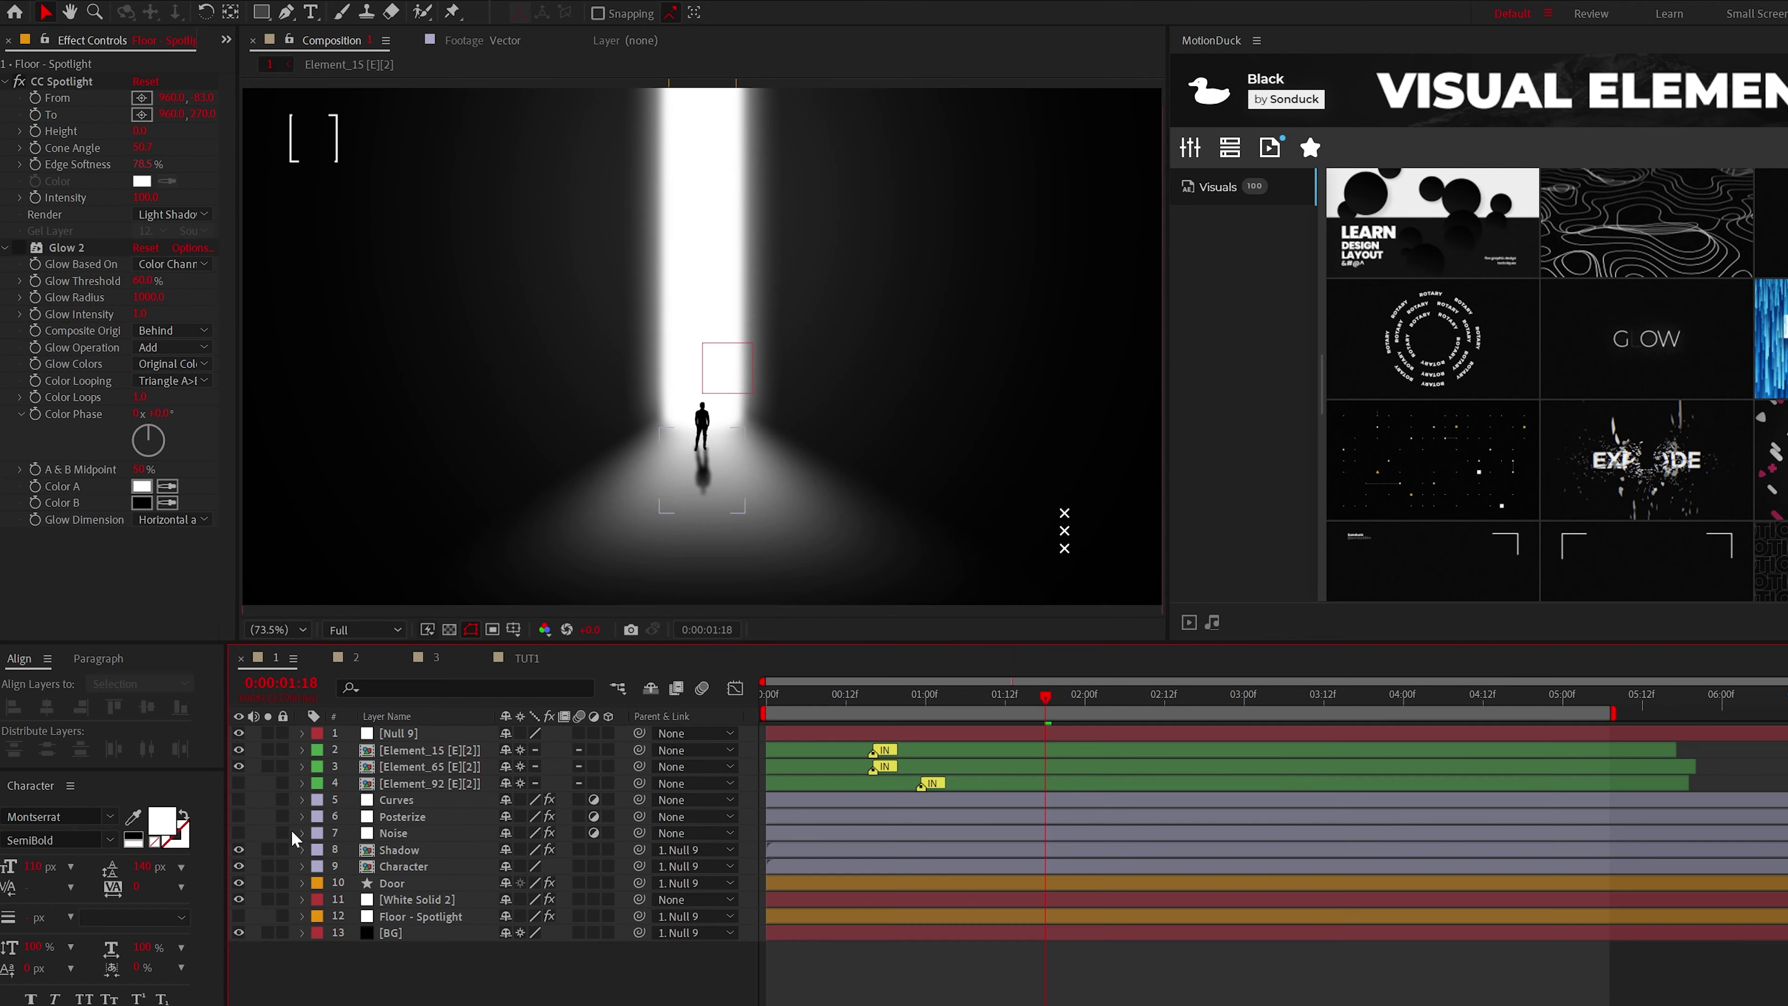
Turn on layers 4, 5 and 7 in the reference comp, then return to TUT1
{"action": "left_click", "coordinate": [239, 833]}
{"action": "left_click", "coordinate": [239, 799]}
{"action": "left_click", "coordinate": [239, 783]}
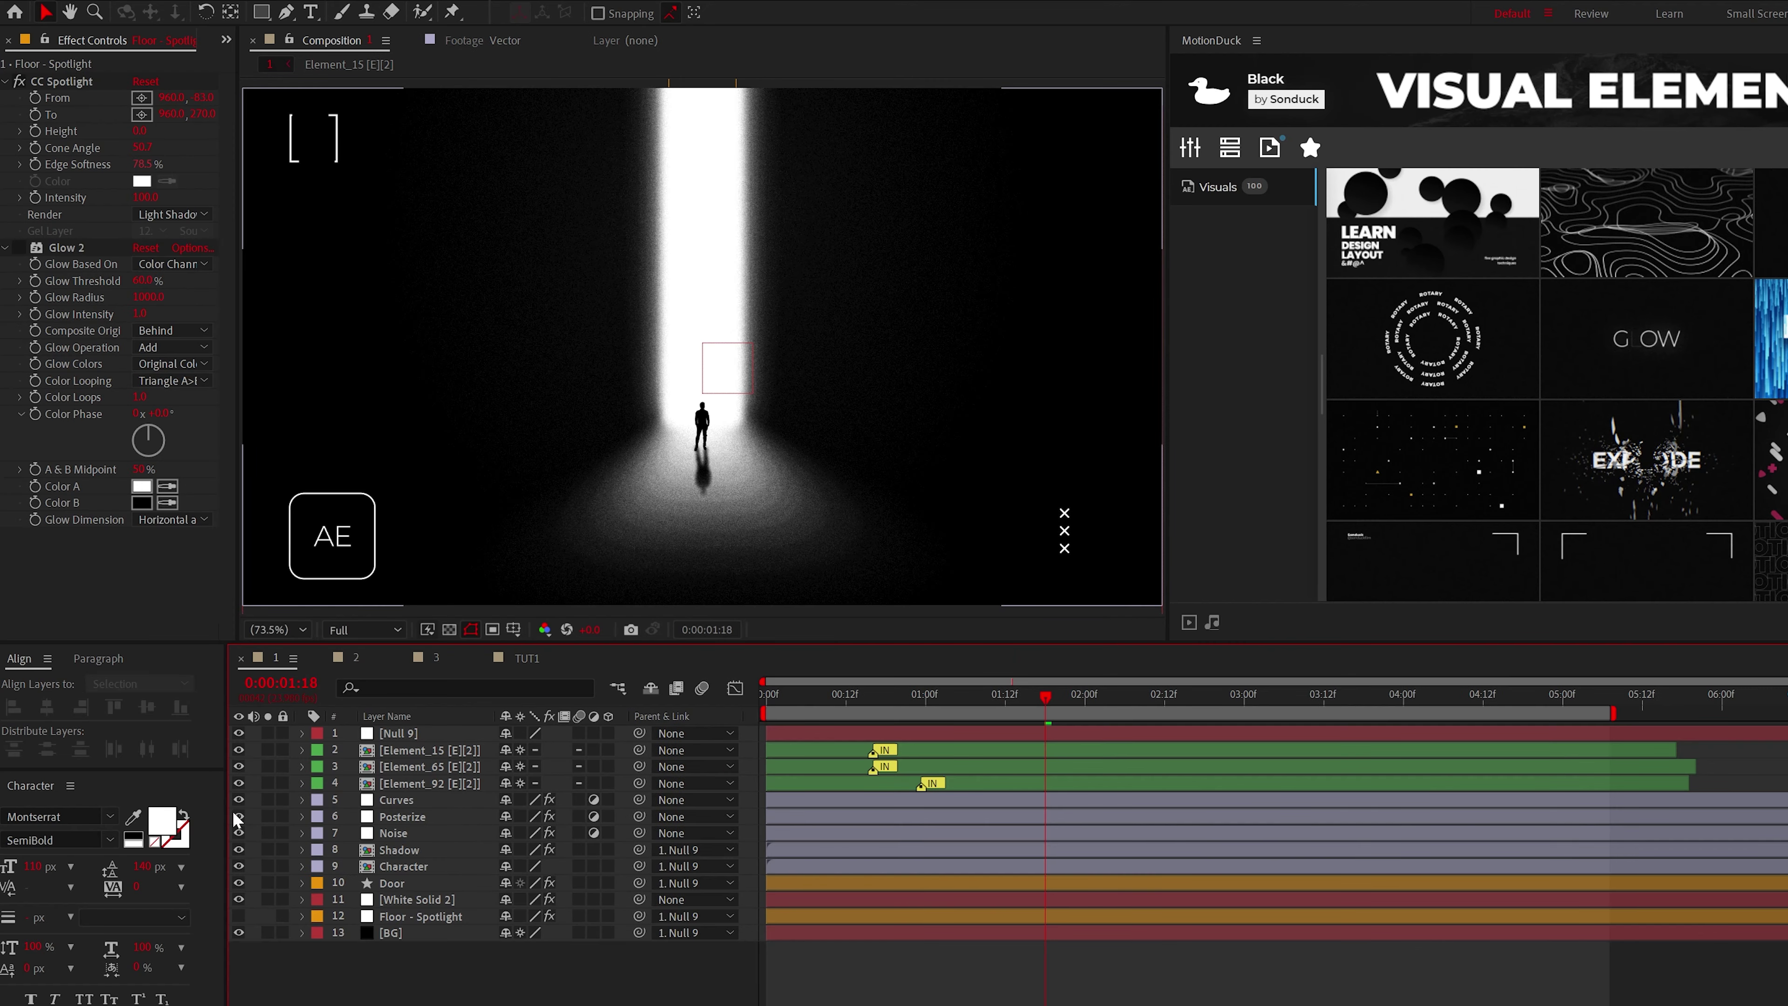
{"action": "left_click", "coordinate": [530, 657]}
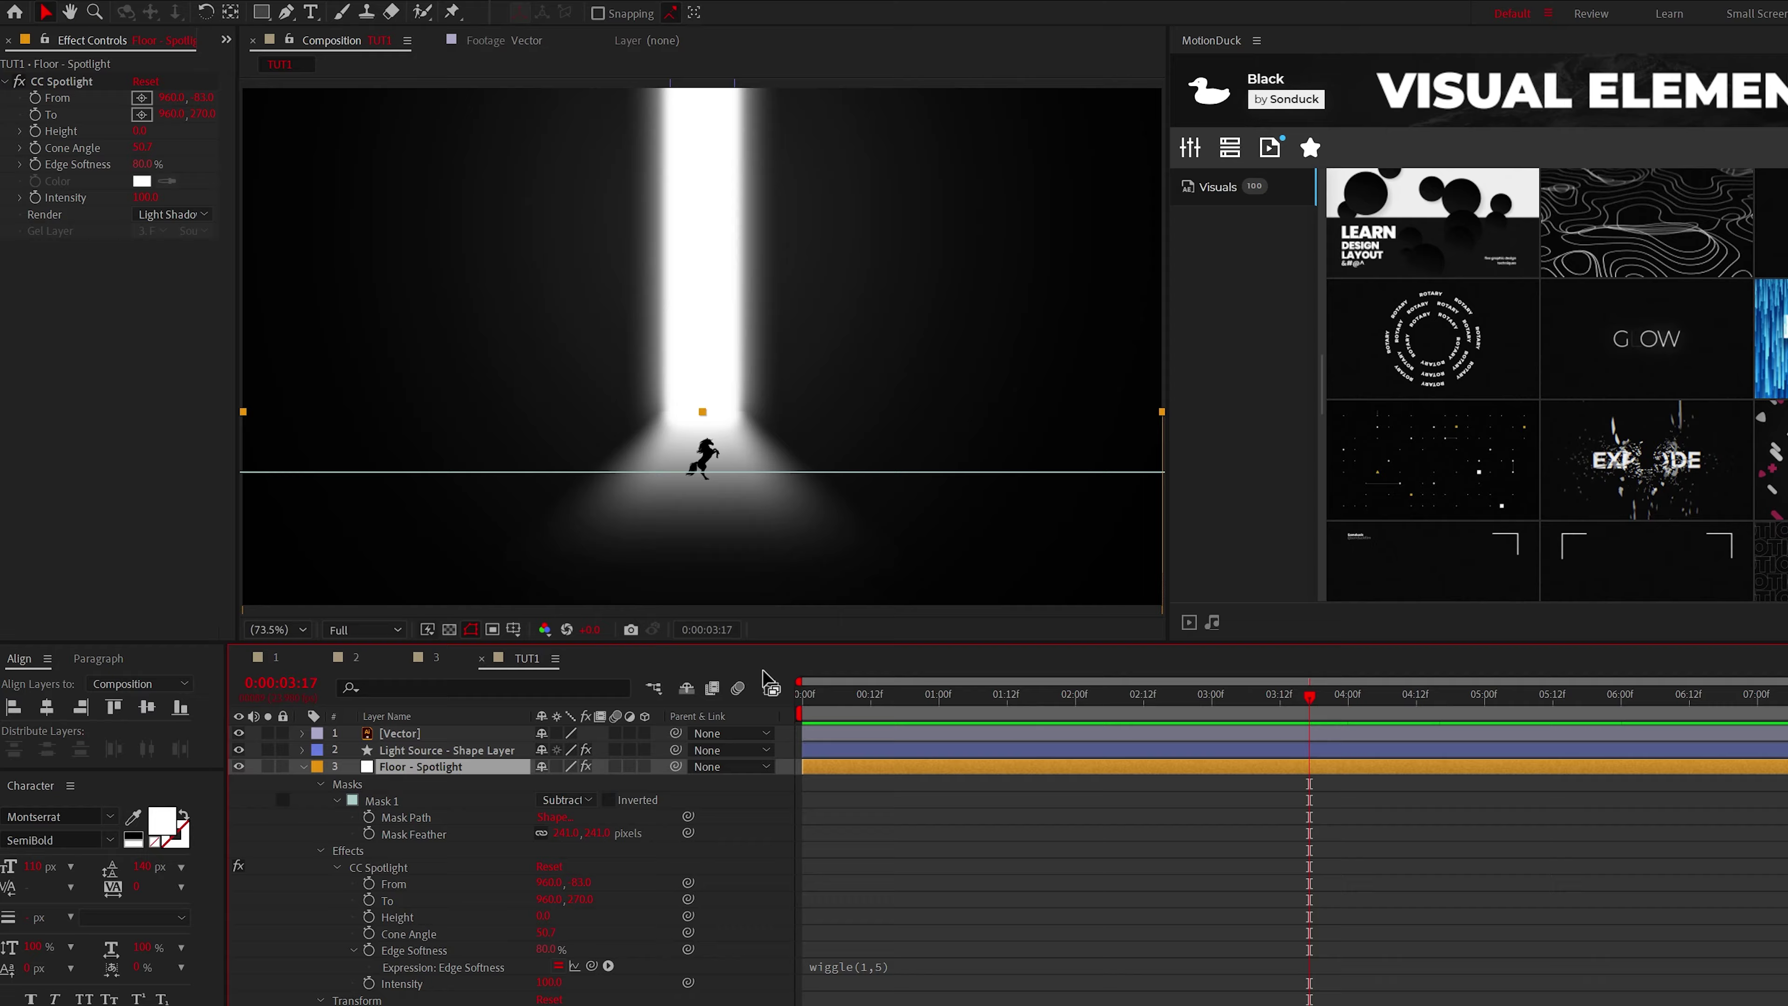
Add an adjustment layer with 12% monochrome Noise grain
{"action": "right_click", "coordinate": [382, 892]}
{"action": "mouse_move", "coordinate": [428, 906]}
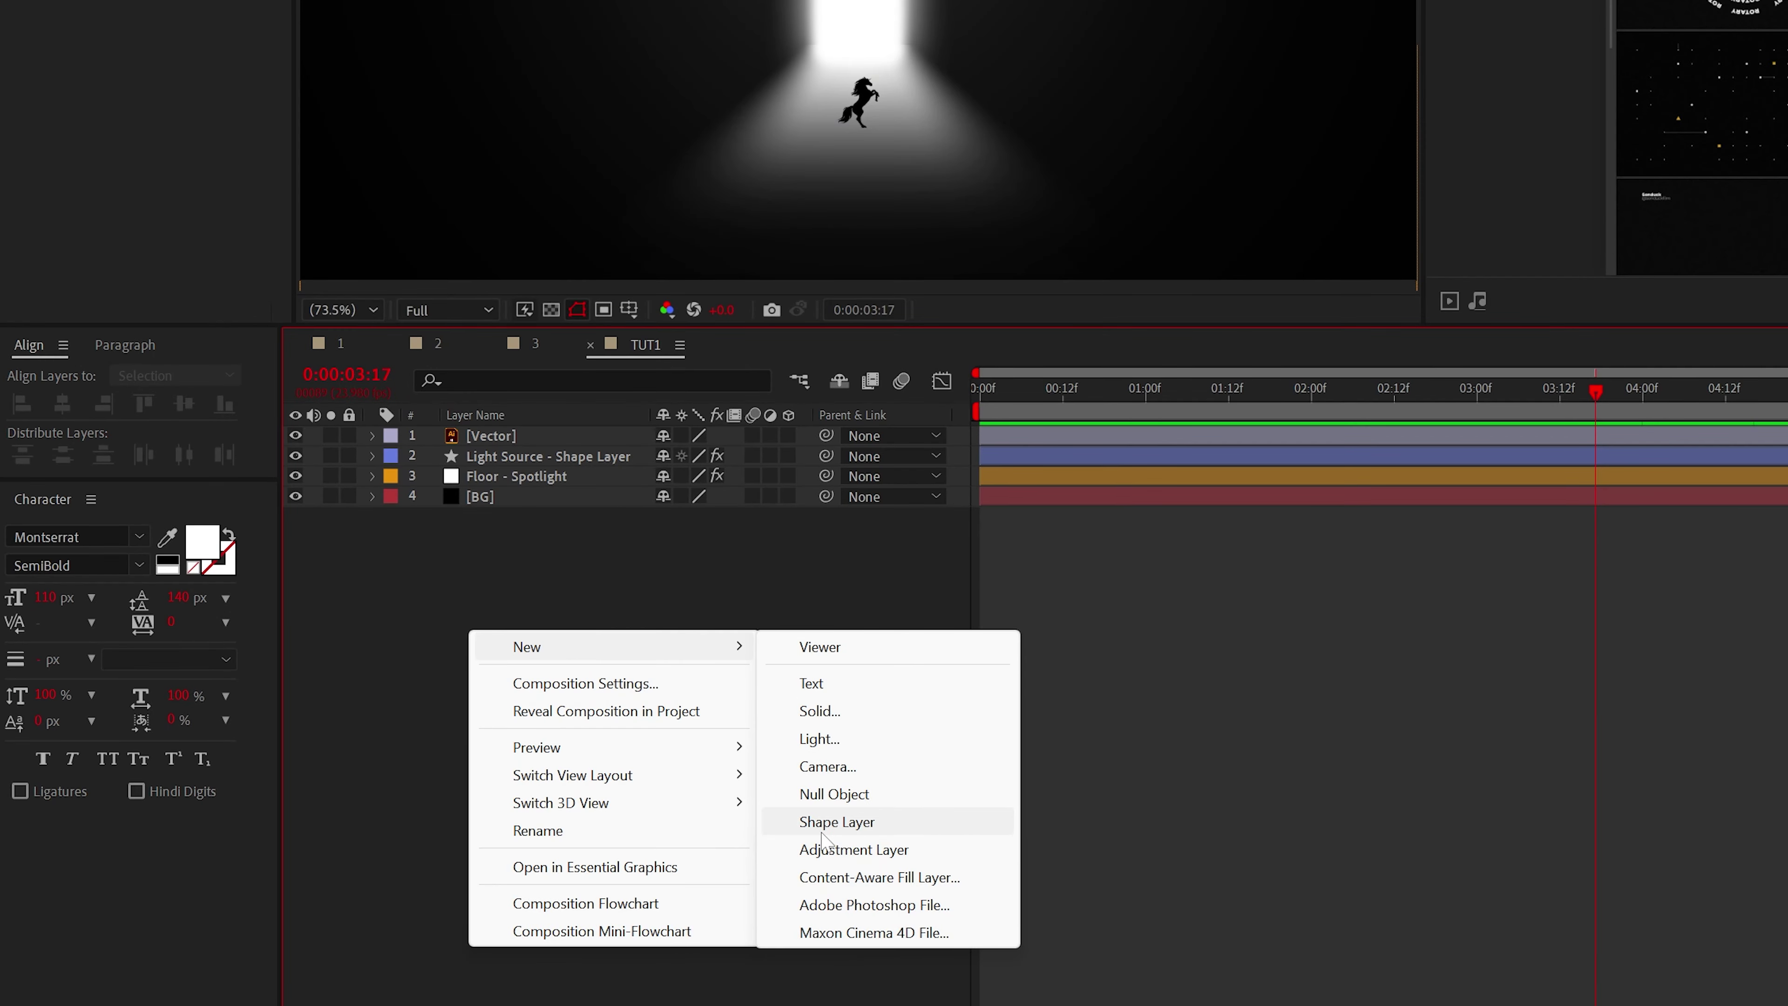
{"action": "left_click", "coordinate": [825, 848]}
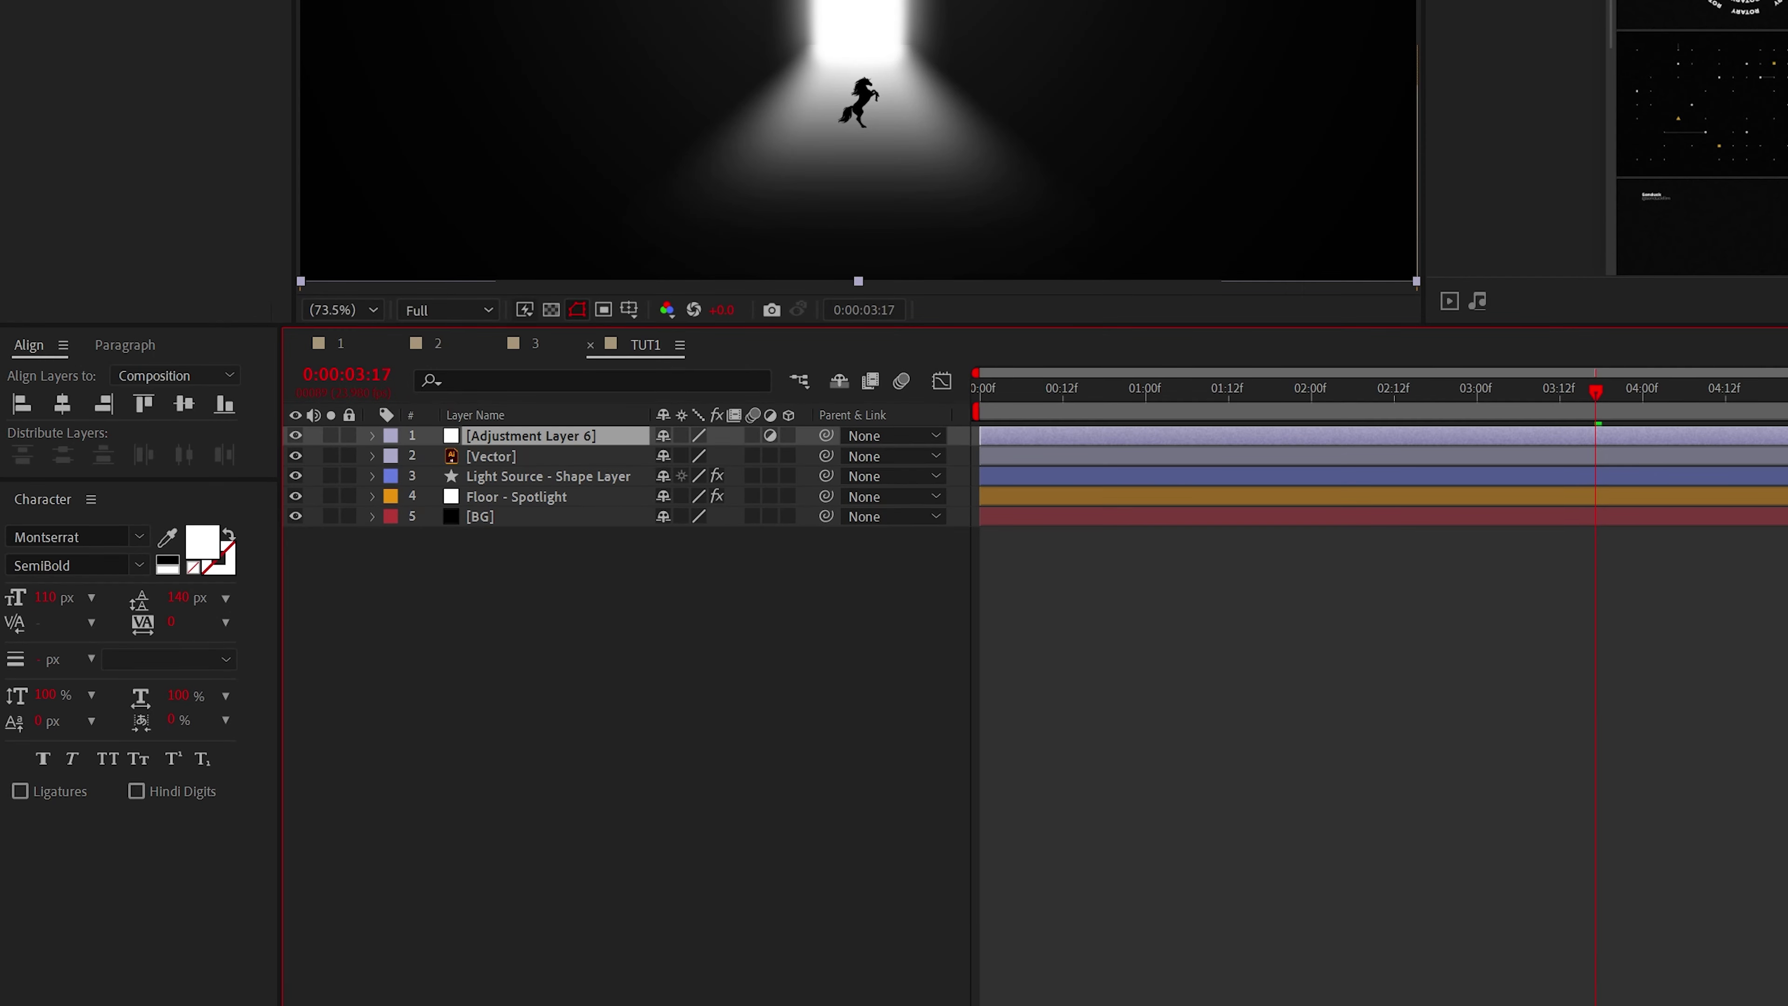
{"action": "left_click", "coordinate": [252, 0]}
{"action": "mouse_move", "coordinate": [422, 49]}
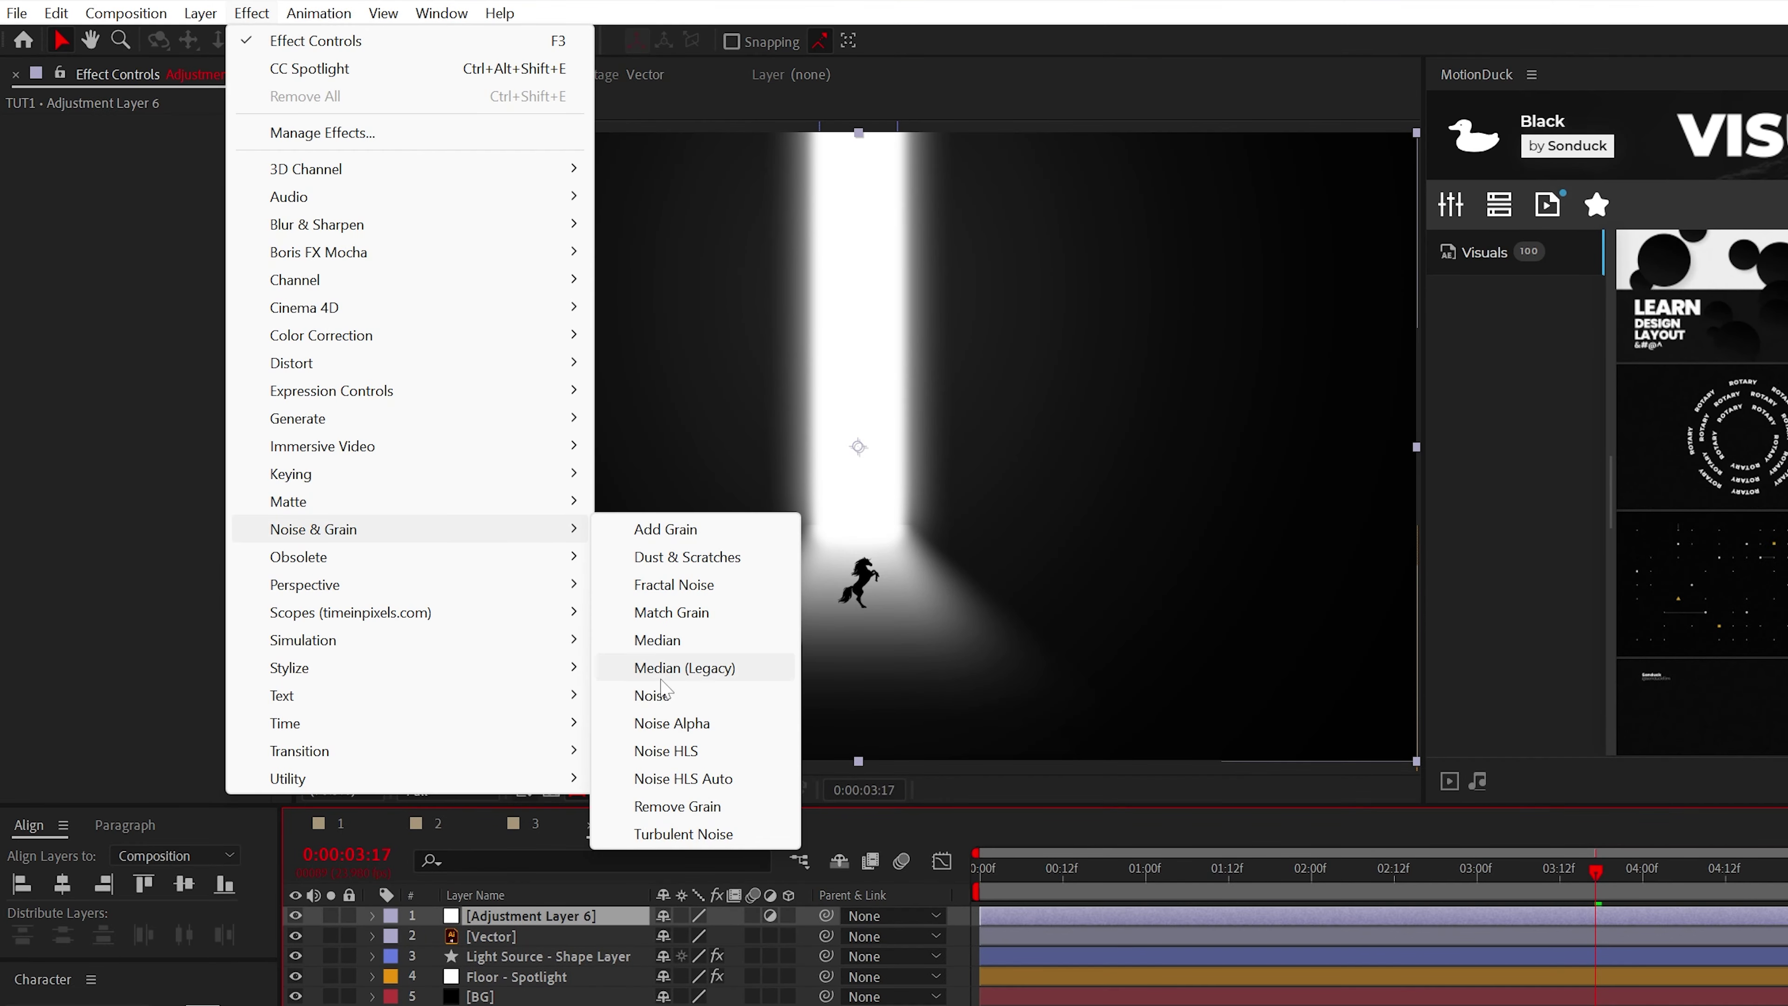
{"action": "left_click", "coordinate": [655, 694]}
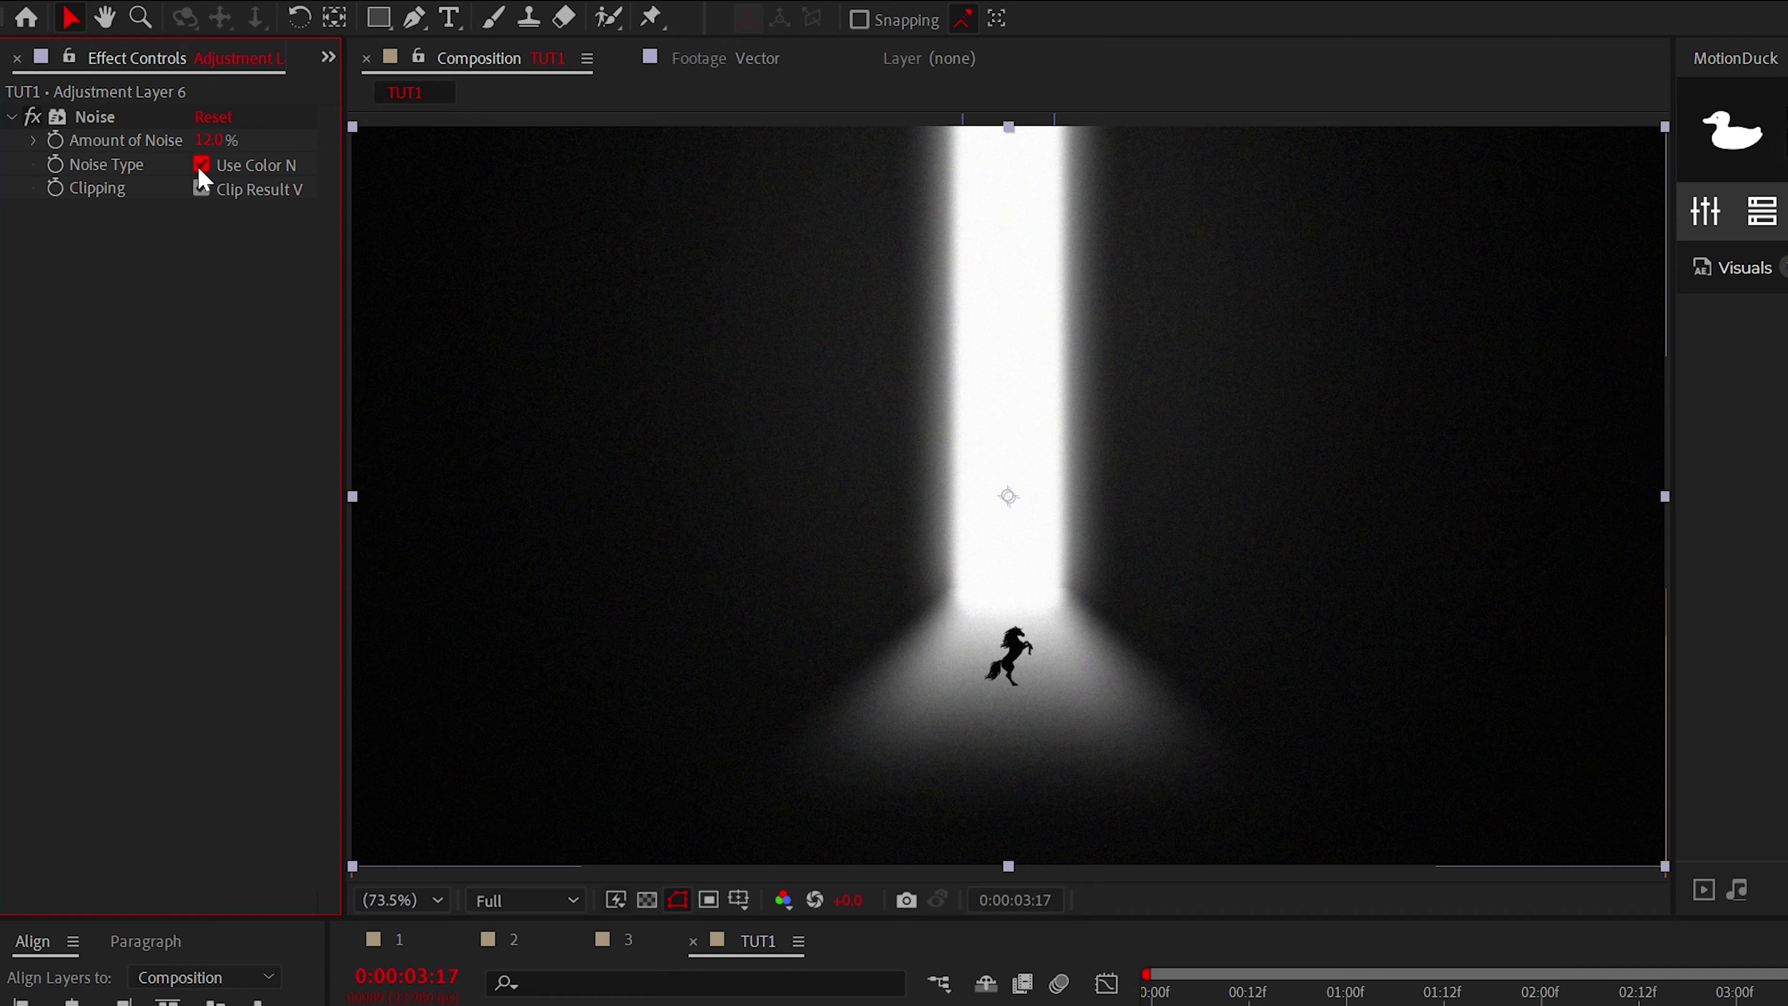
{"action": "left_click", "coordinate": [201, 165]}
Add Curves to the adjustment layer and bend it into a darkening S-curve
{"action": "left_click", "coordinate": [294, 0]}
{"action": "mouse_move", "coordinate": [341, 365]}
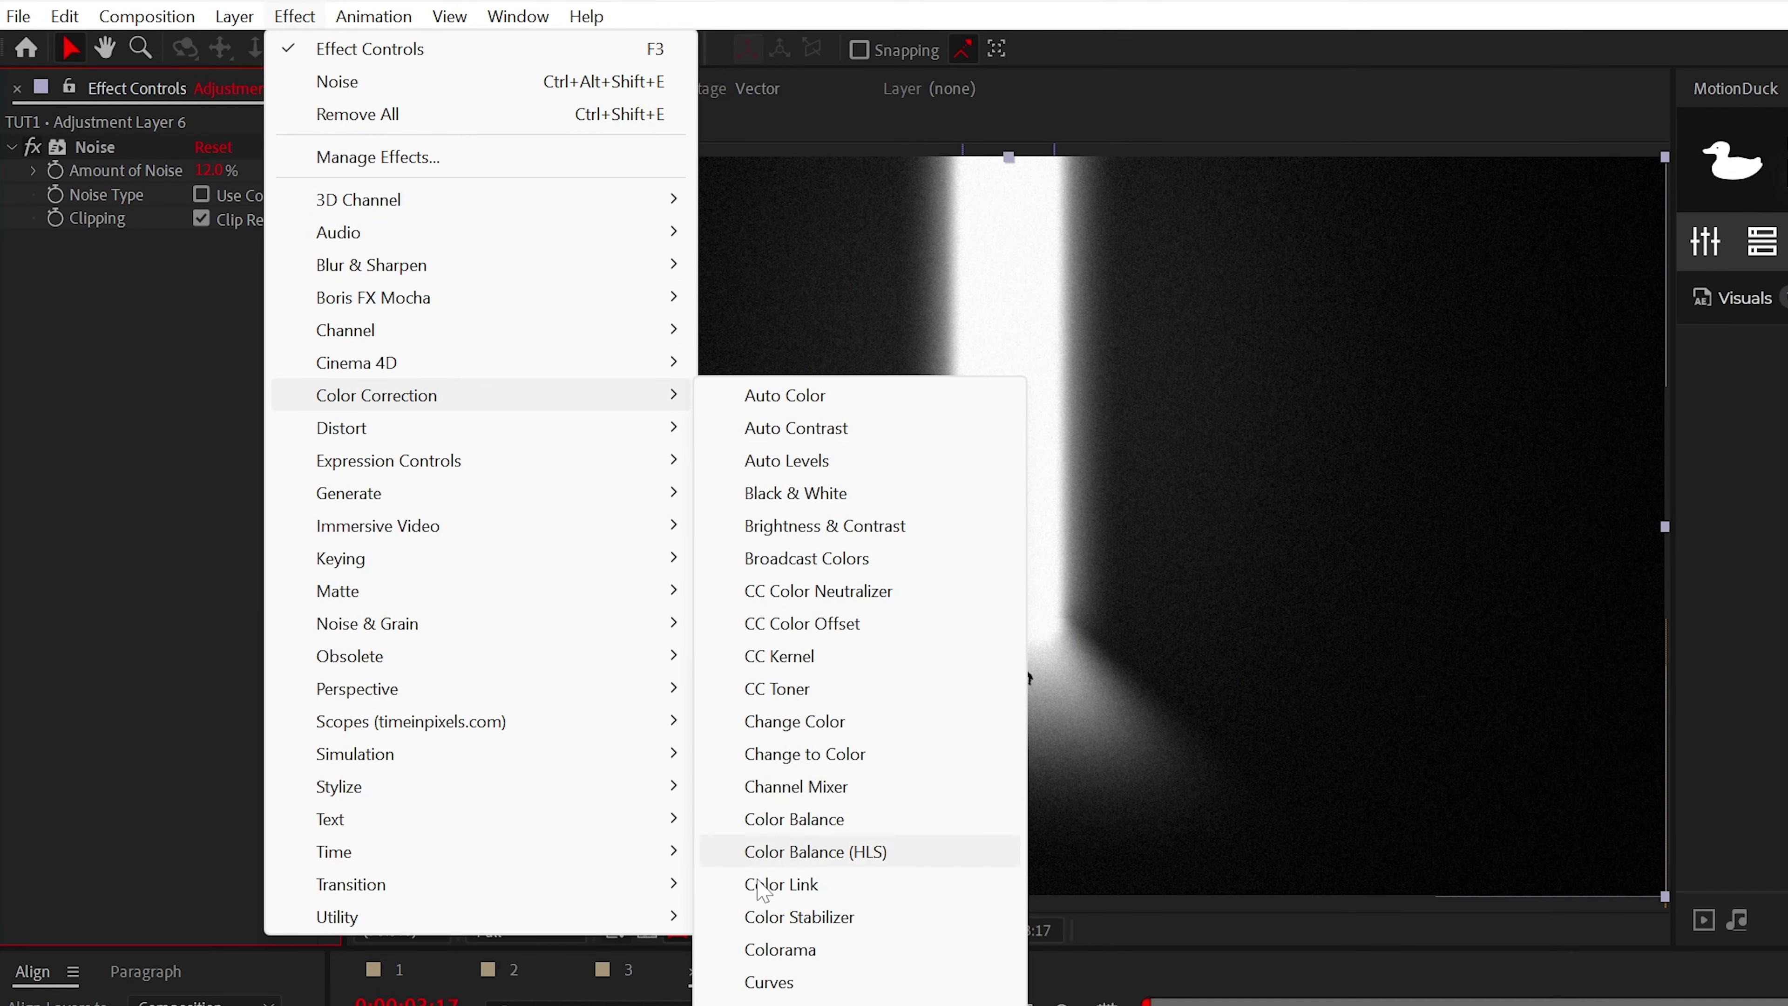
{"action": "left_click", "coordinate": [768, 982]}
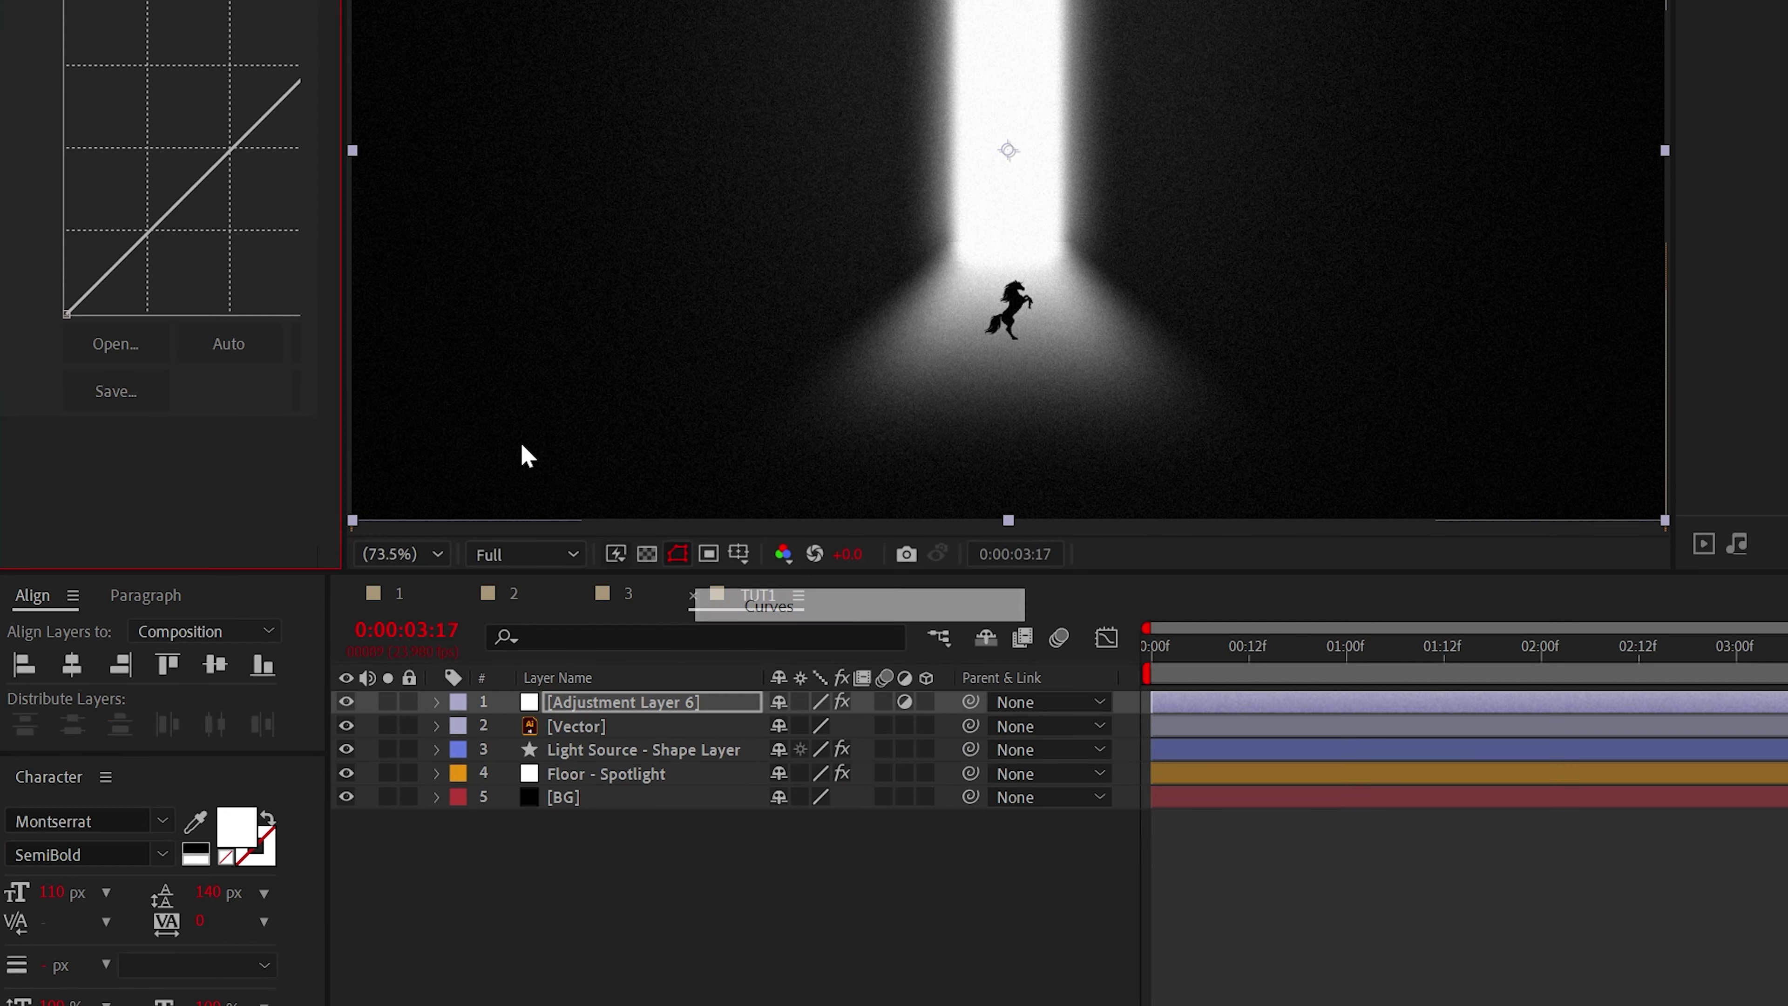
{"action": "left_click_drag", "start_coordinate": [139, 588], "coordinate": [162, 617]}
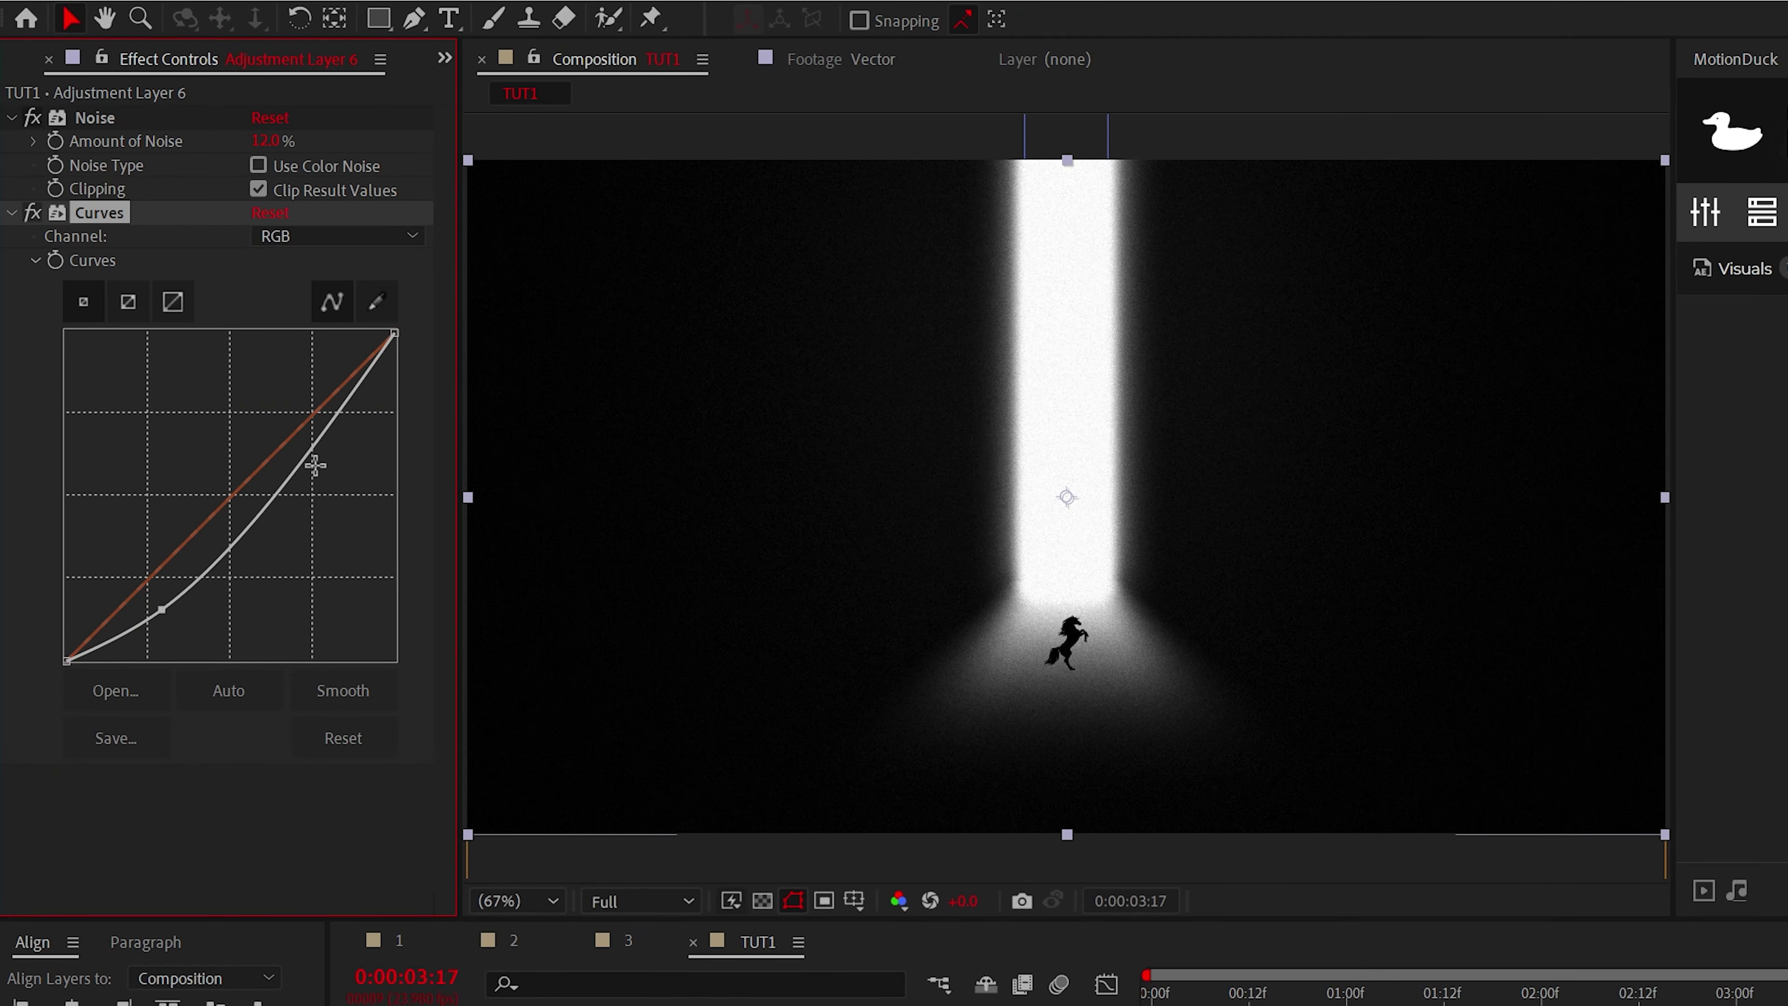
{"action": "left_click_drag", "start_coordinate": [314, 465], "coordinate": [285, 430]}
Nudge the horse, duplicate it, and flip the copy vertically
{"action": "left_click", "coordinate": [1025, 655]}
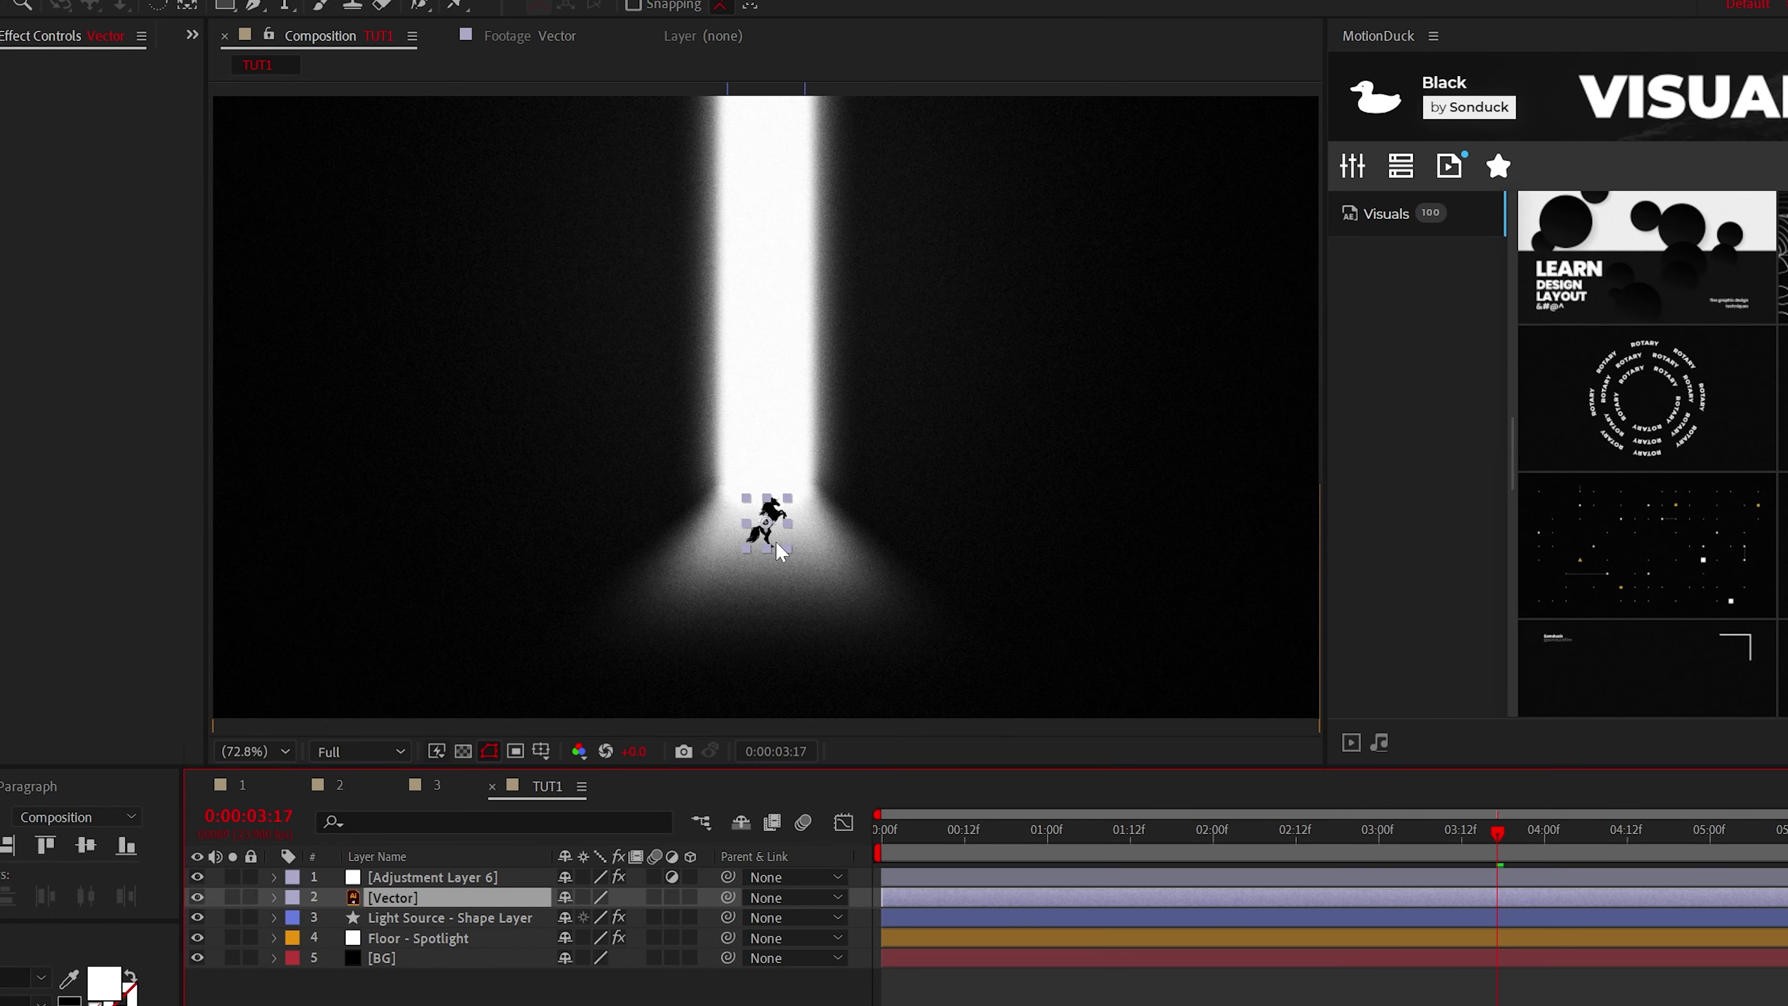
{"action": "left_click_drag", "start_coordinate": [769, 522], "coordinate": [762, 538]}
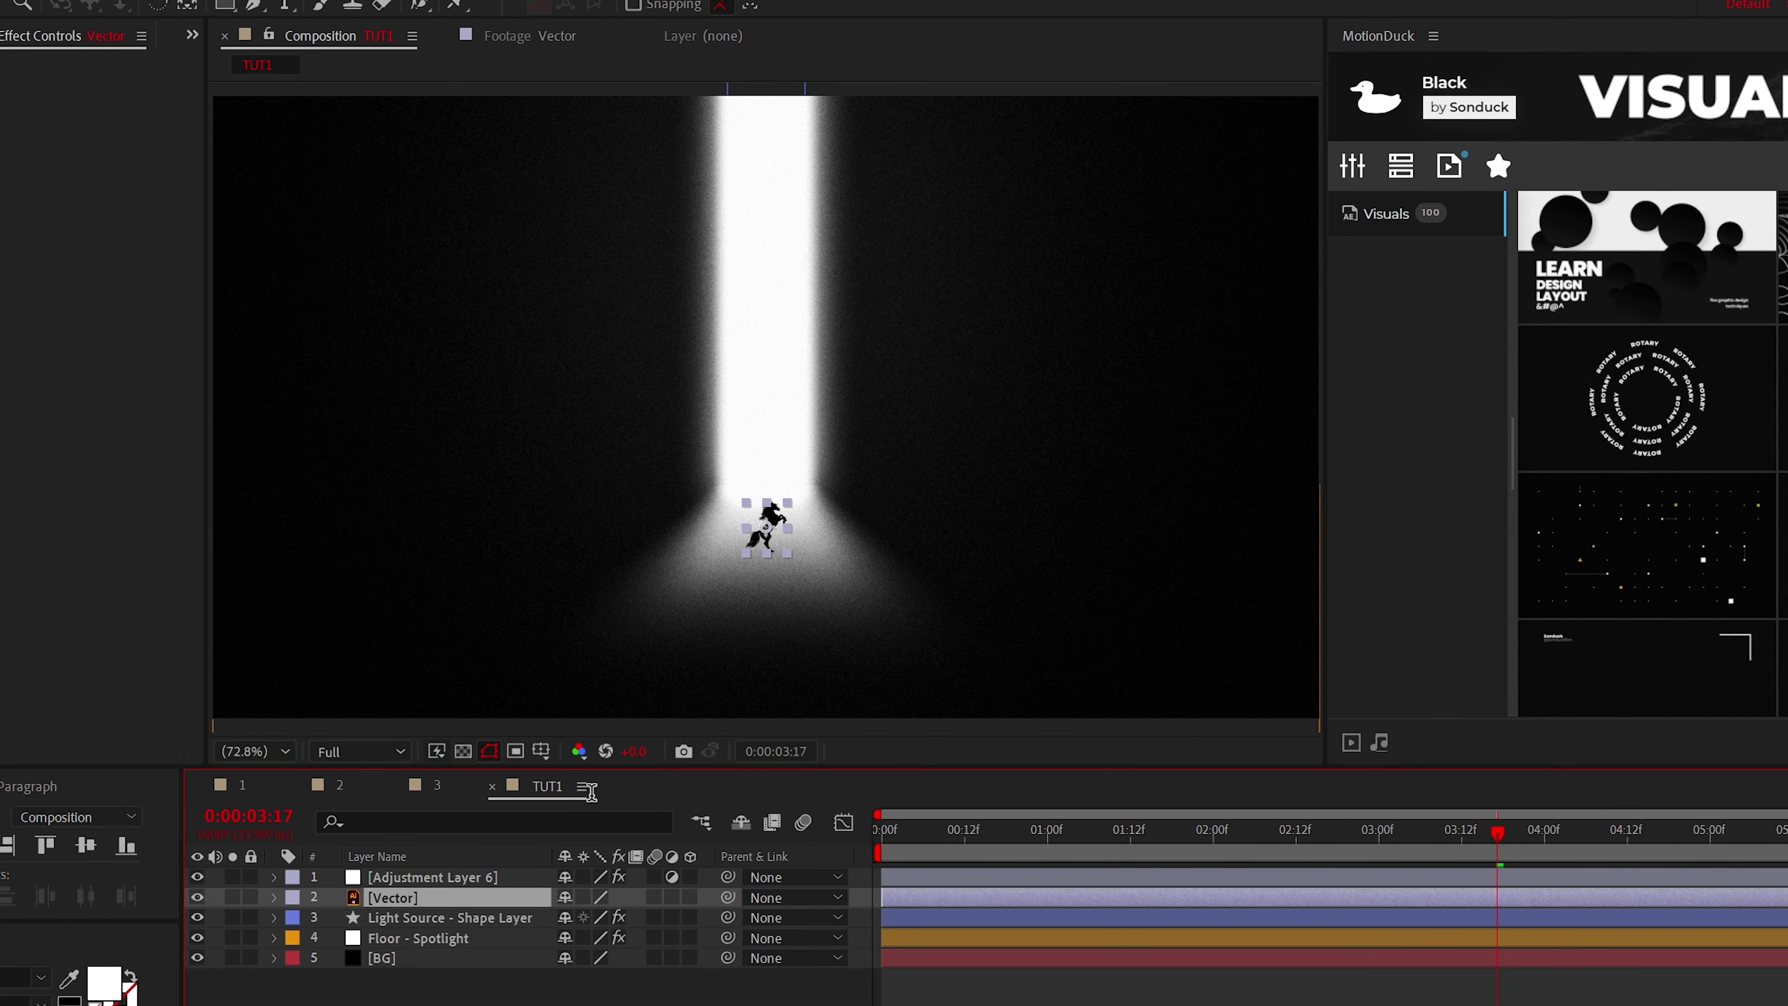
{"action": "key", "text": "ctrl+d"}
{"action": "key", "text": "period"}
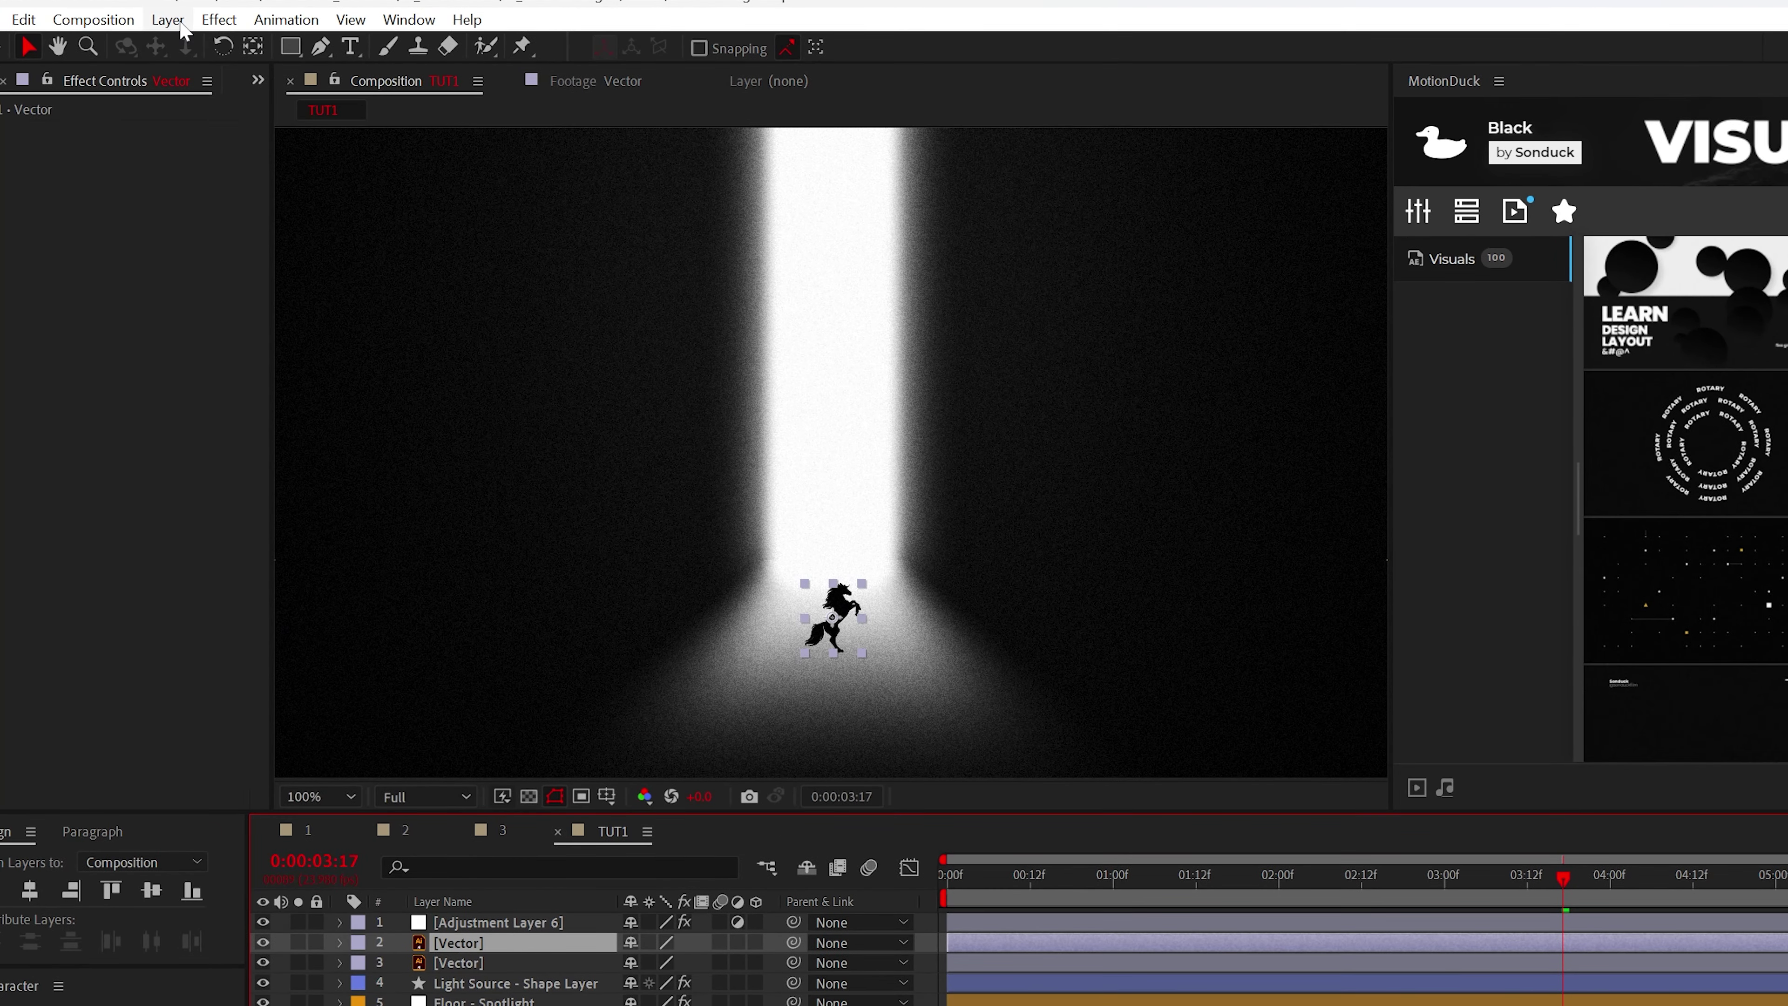
{"action": "left_click", "coordinate": [168, 19]}
{"action": "mouse_move", "coordinate": [211, 308]}
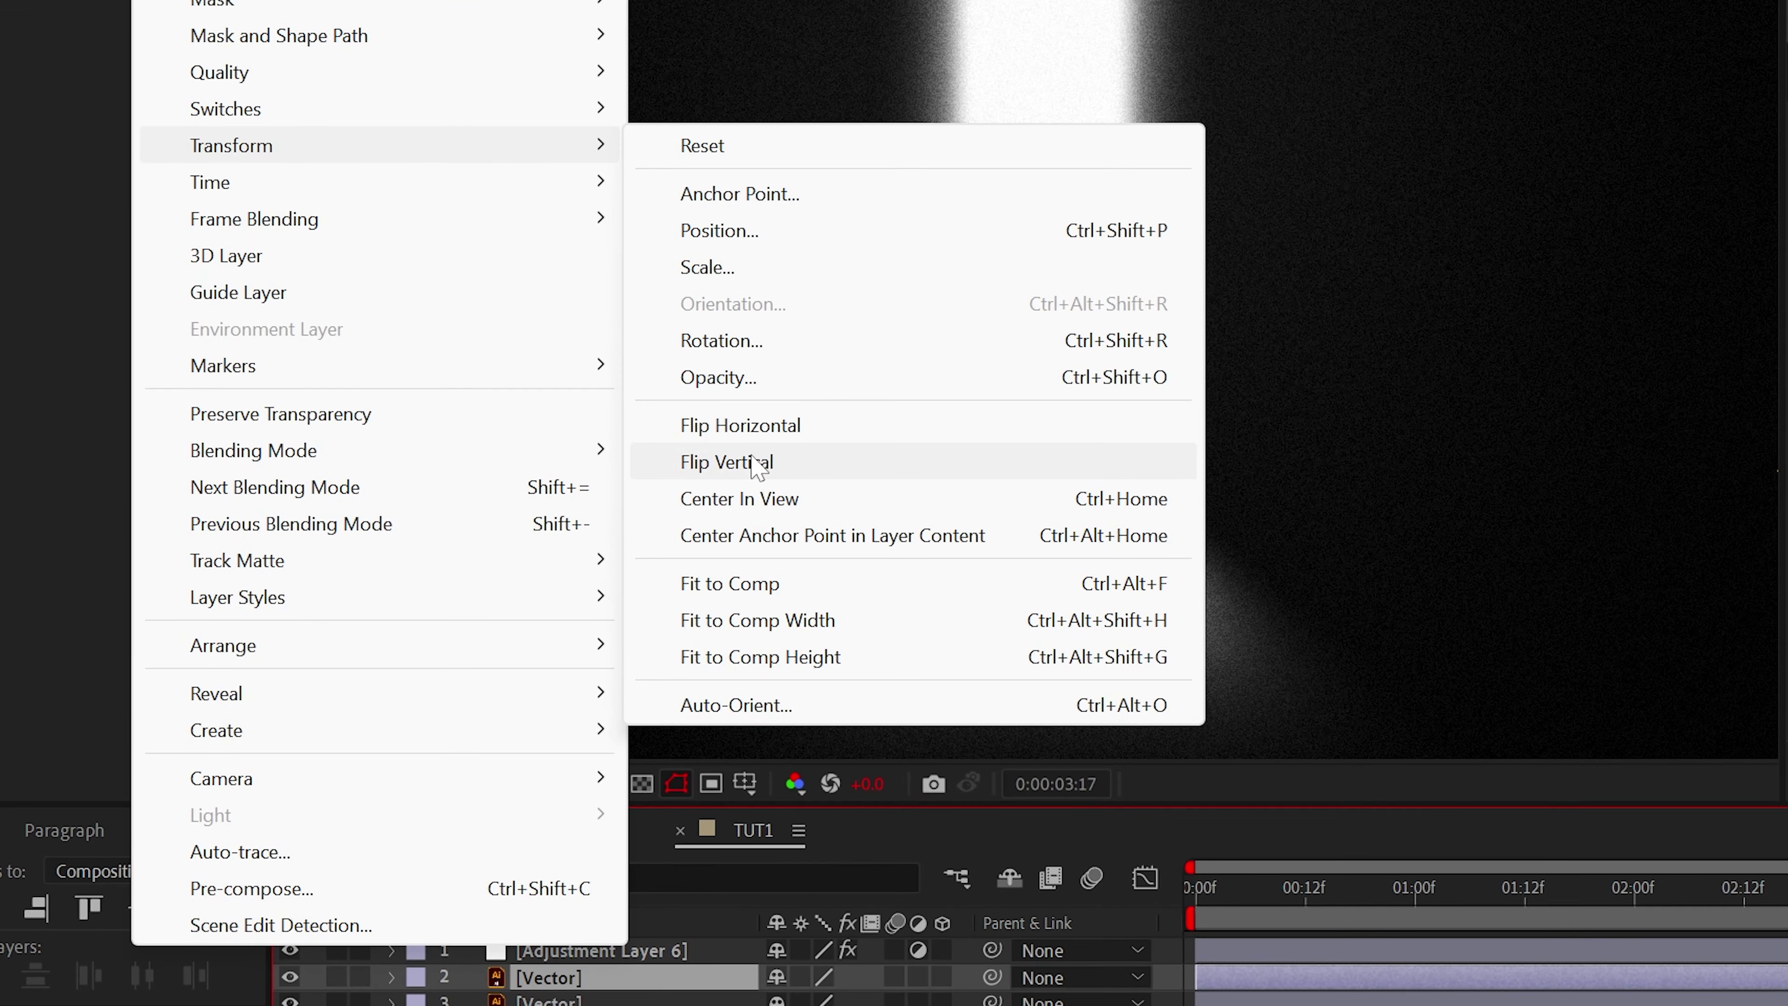
{"action": "left_click", "coordinate": [754, 462]}
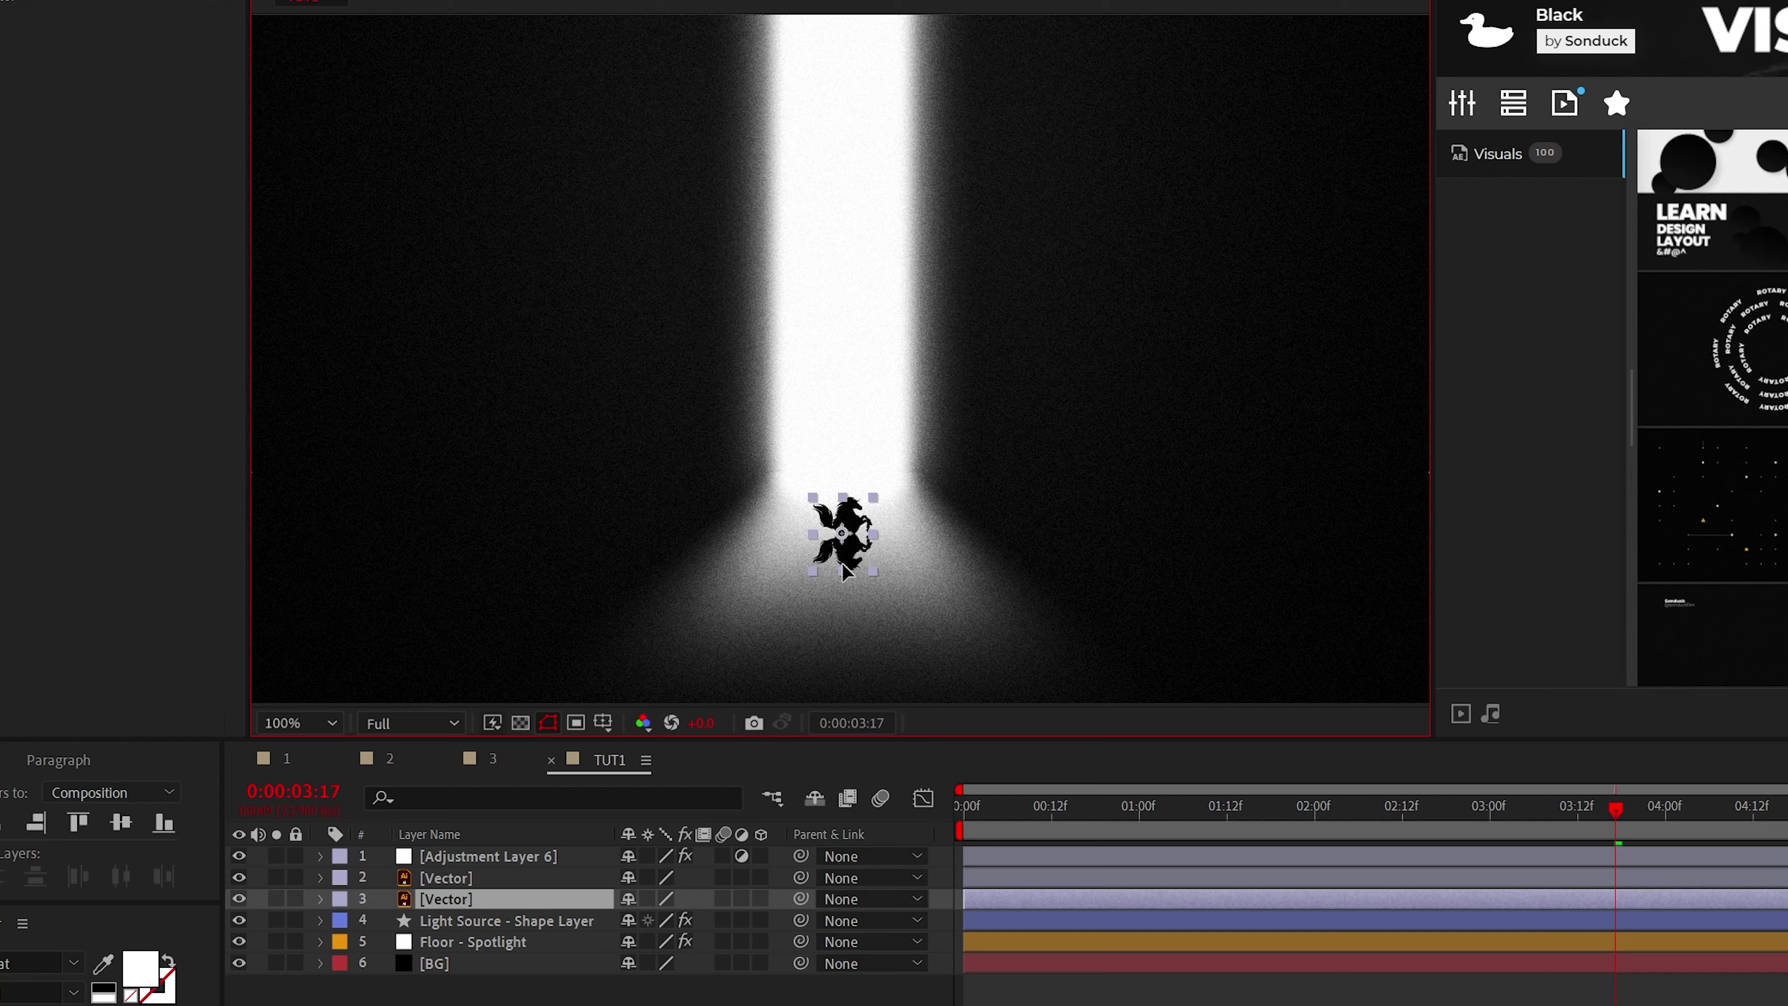
Blur the flipped horse reflection with Gaussian Blur at 25.4
{"action": "scroll", "coordinate": [843, 571], "scroll_direction": "up", "scroll_amount": 4}
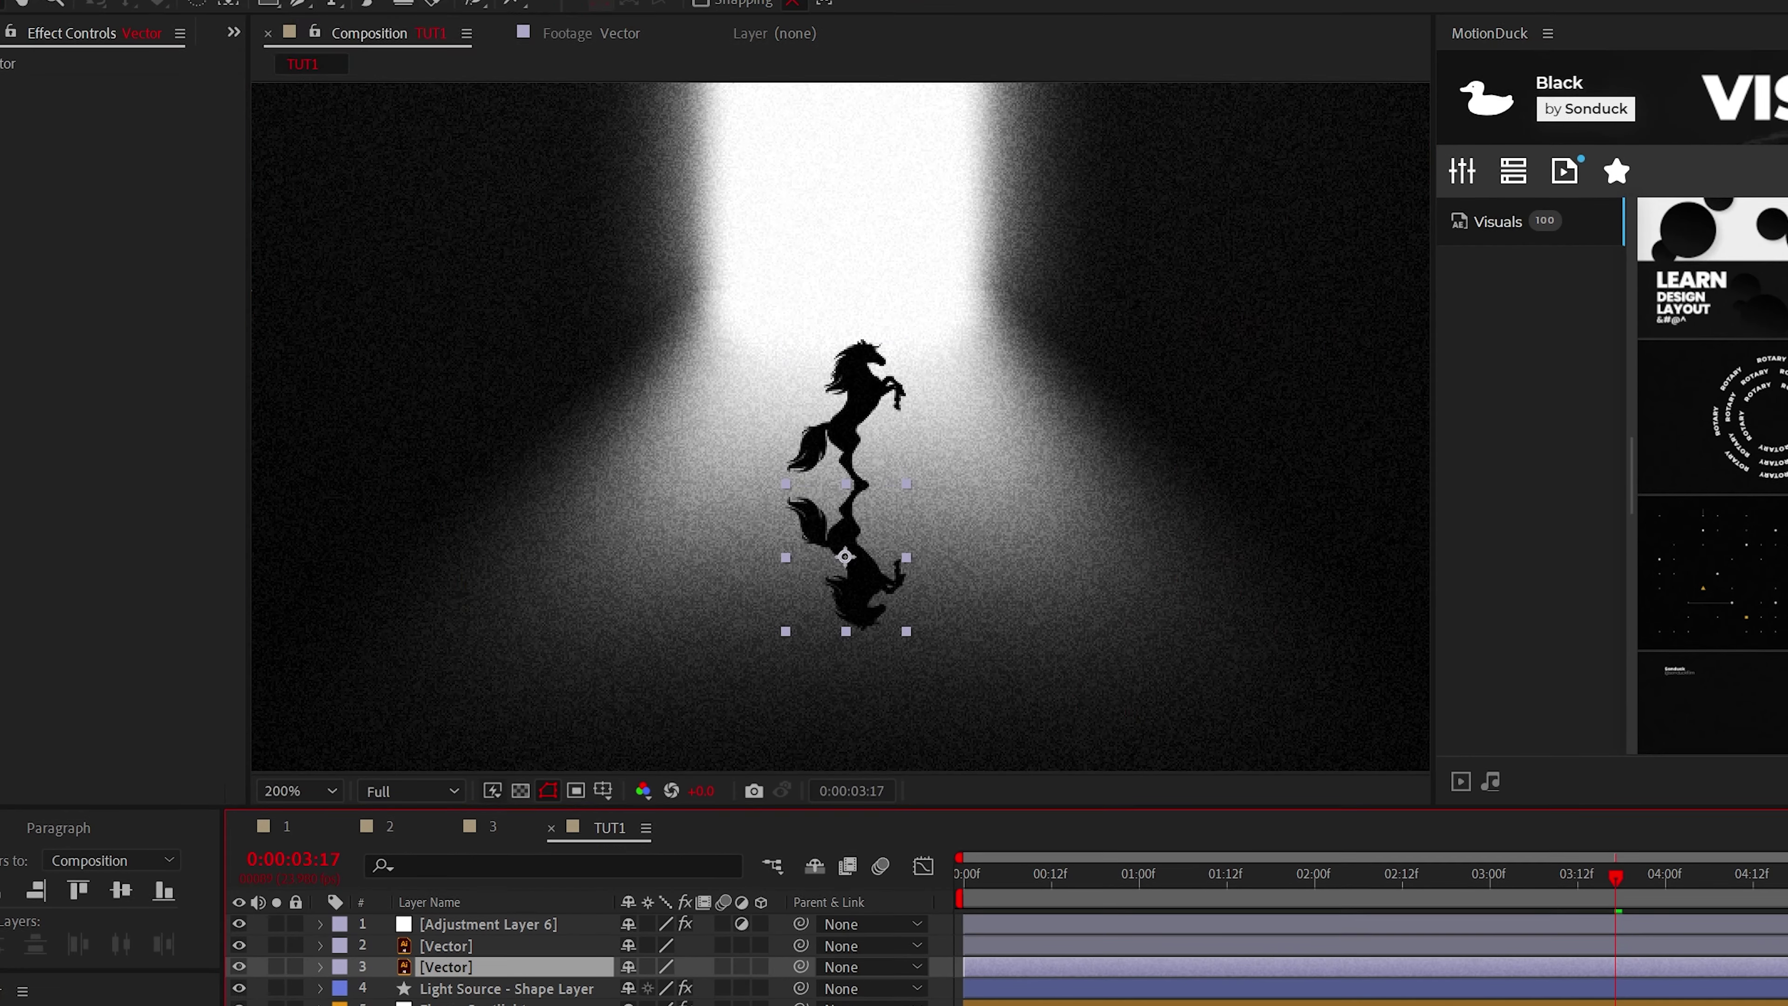
{"action": "left_click", "coordinate": [192, 0]}
{"action": "mouse_move", "coordinate": [203, 190]}
{"action": "left_click", "coordinate": [561, 526]}
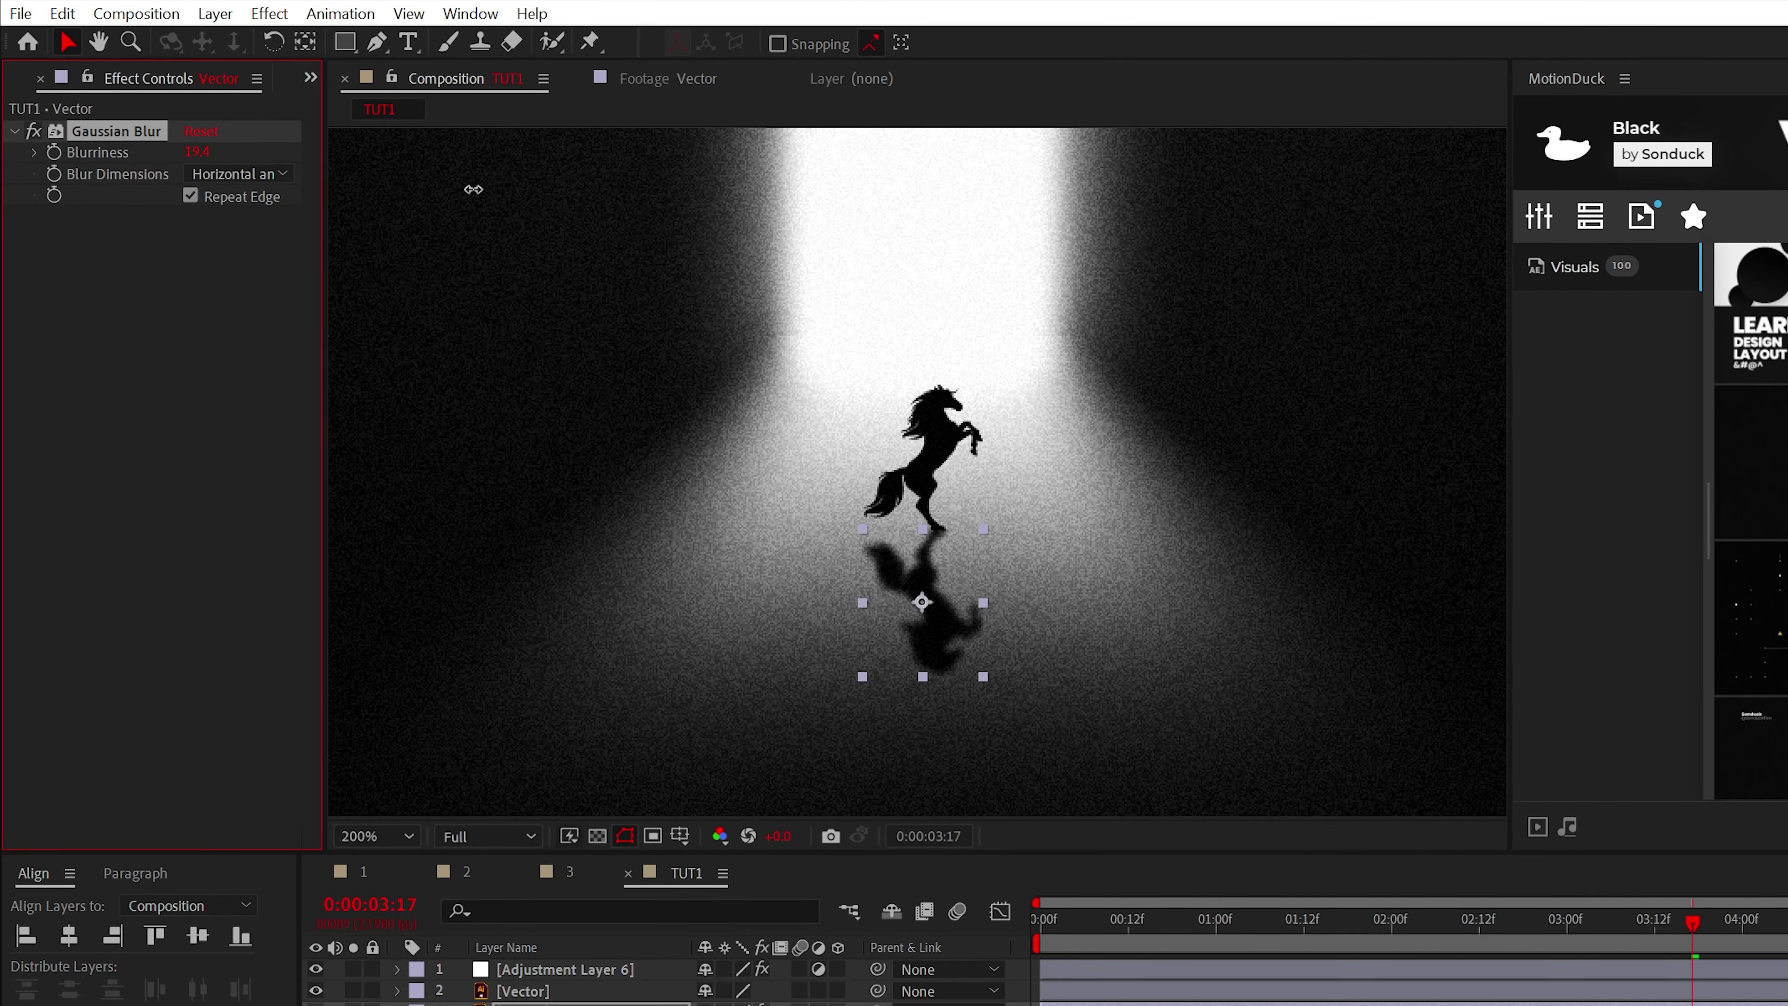
{"action": "left_click_drag", "start_coordinate": [473, 189], "coordinate": [496, 189]}
Add a black Fill effect to the reflection
{"action": "left_click", "coordinate": [270, 13]}
{"action": "mouse_move", "coordinate": [328, 451]}
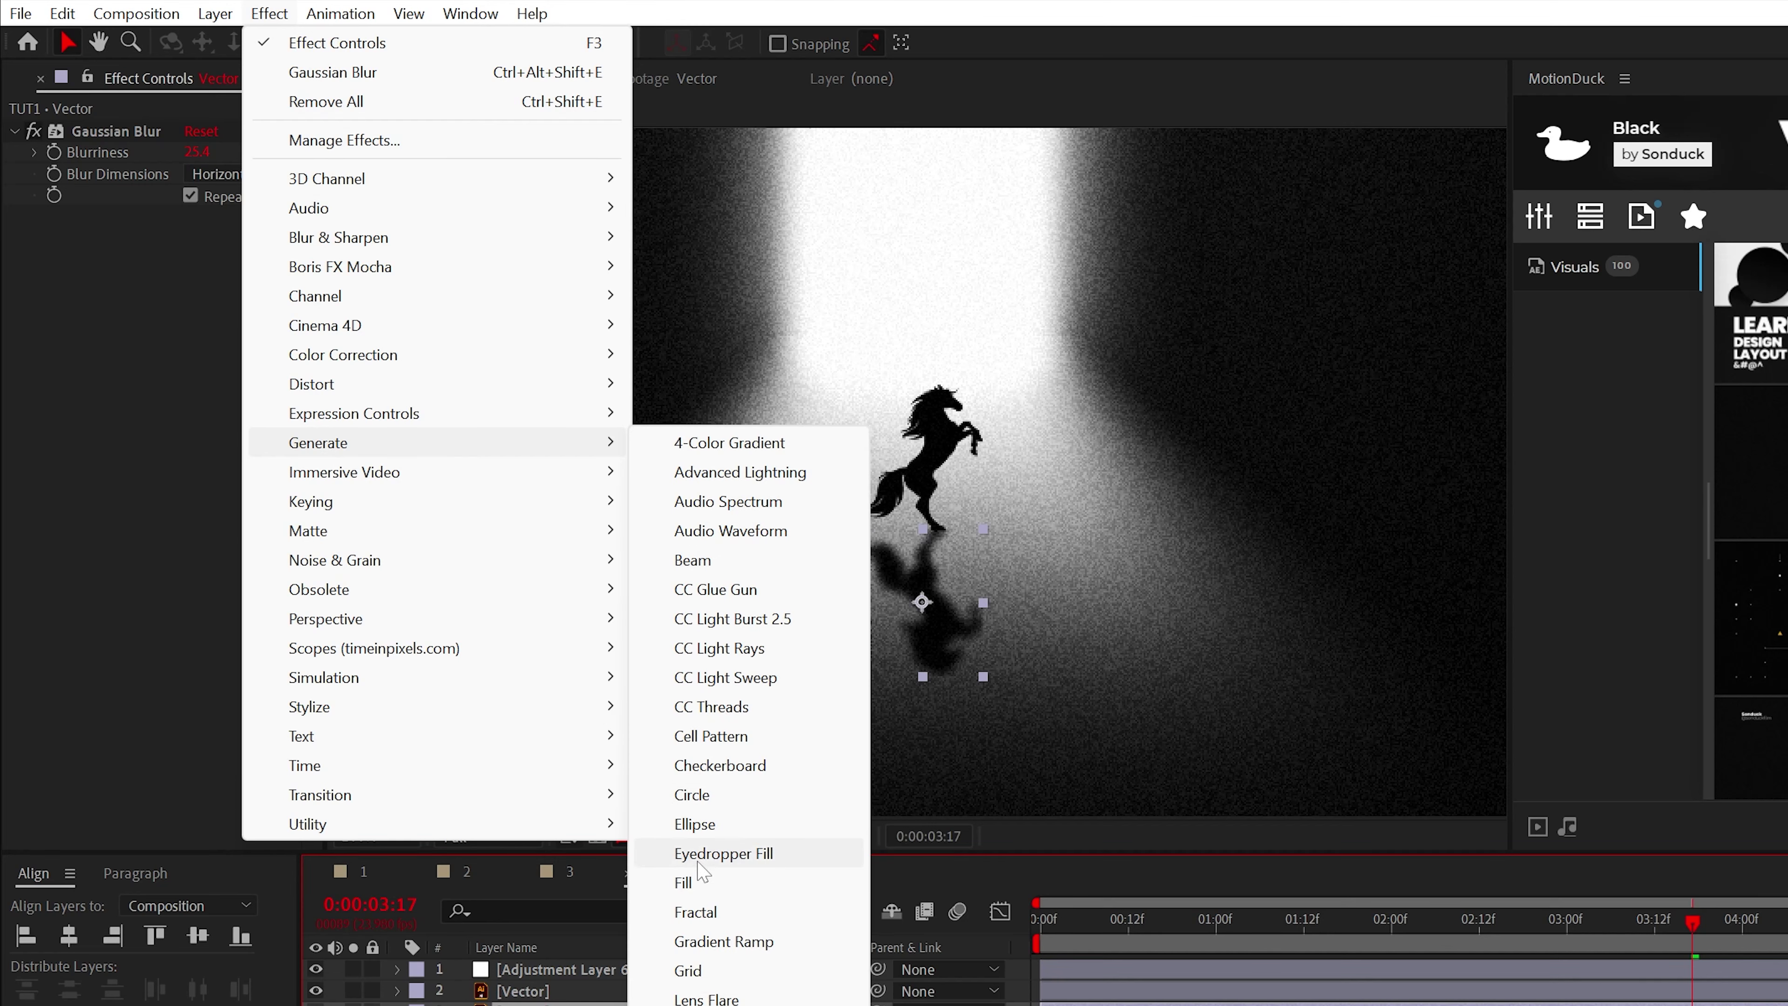
{"action": "left_click", "coordinate": [682, 882]}
{"action": "left_click", "coordinate": [194, 277]}
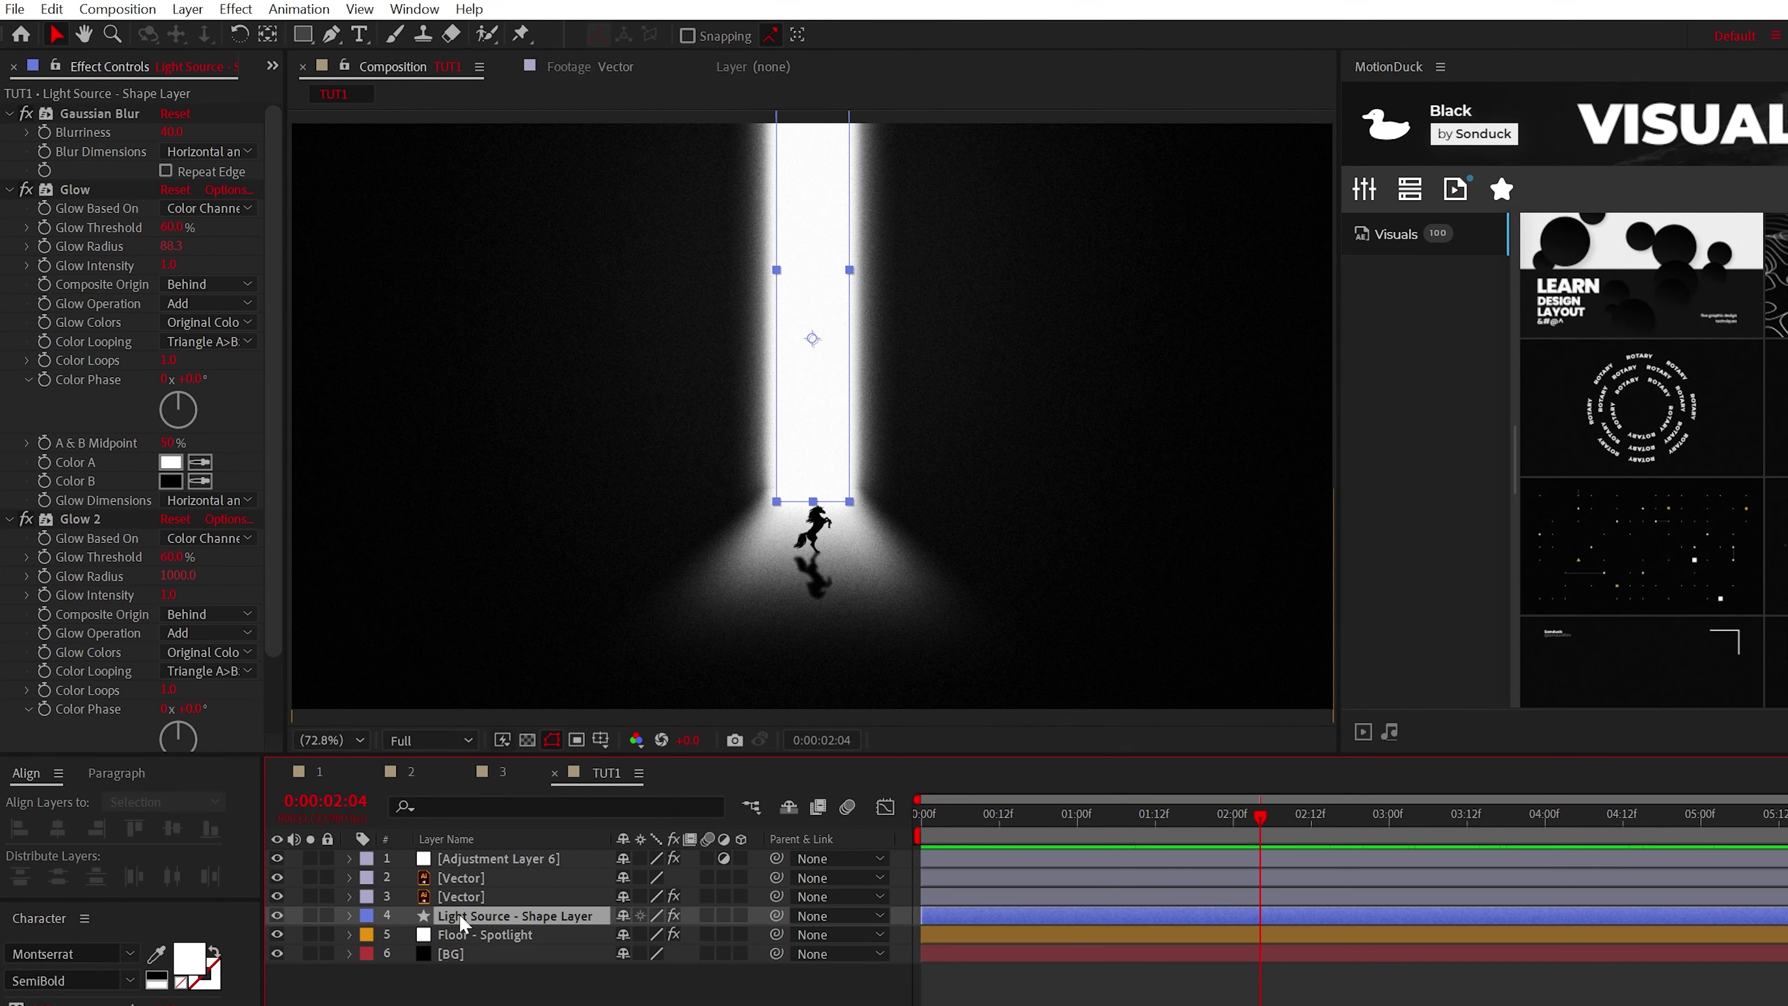
Duplicate the beam and floor spotlight pair twice, moving one copy to the left
{"action": "left_click", "coordinate": [524, 934], "text": "ctrl"}
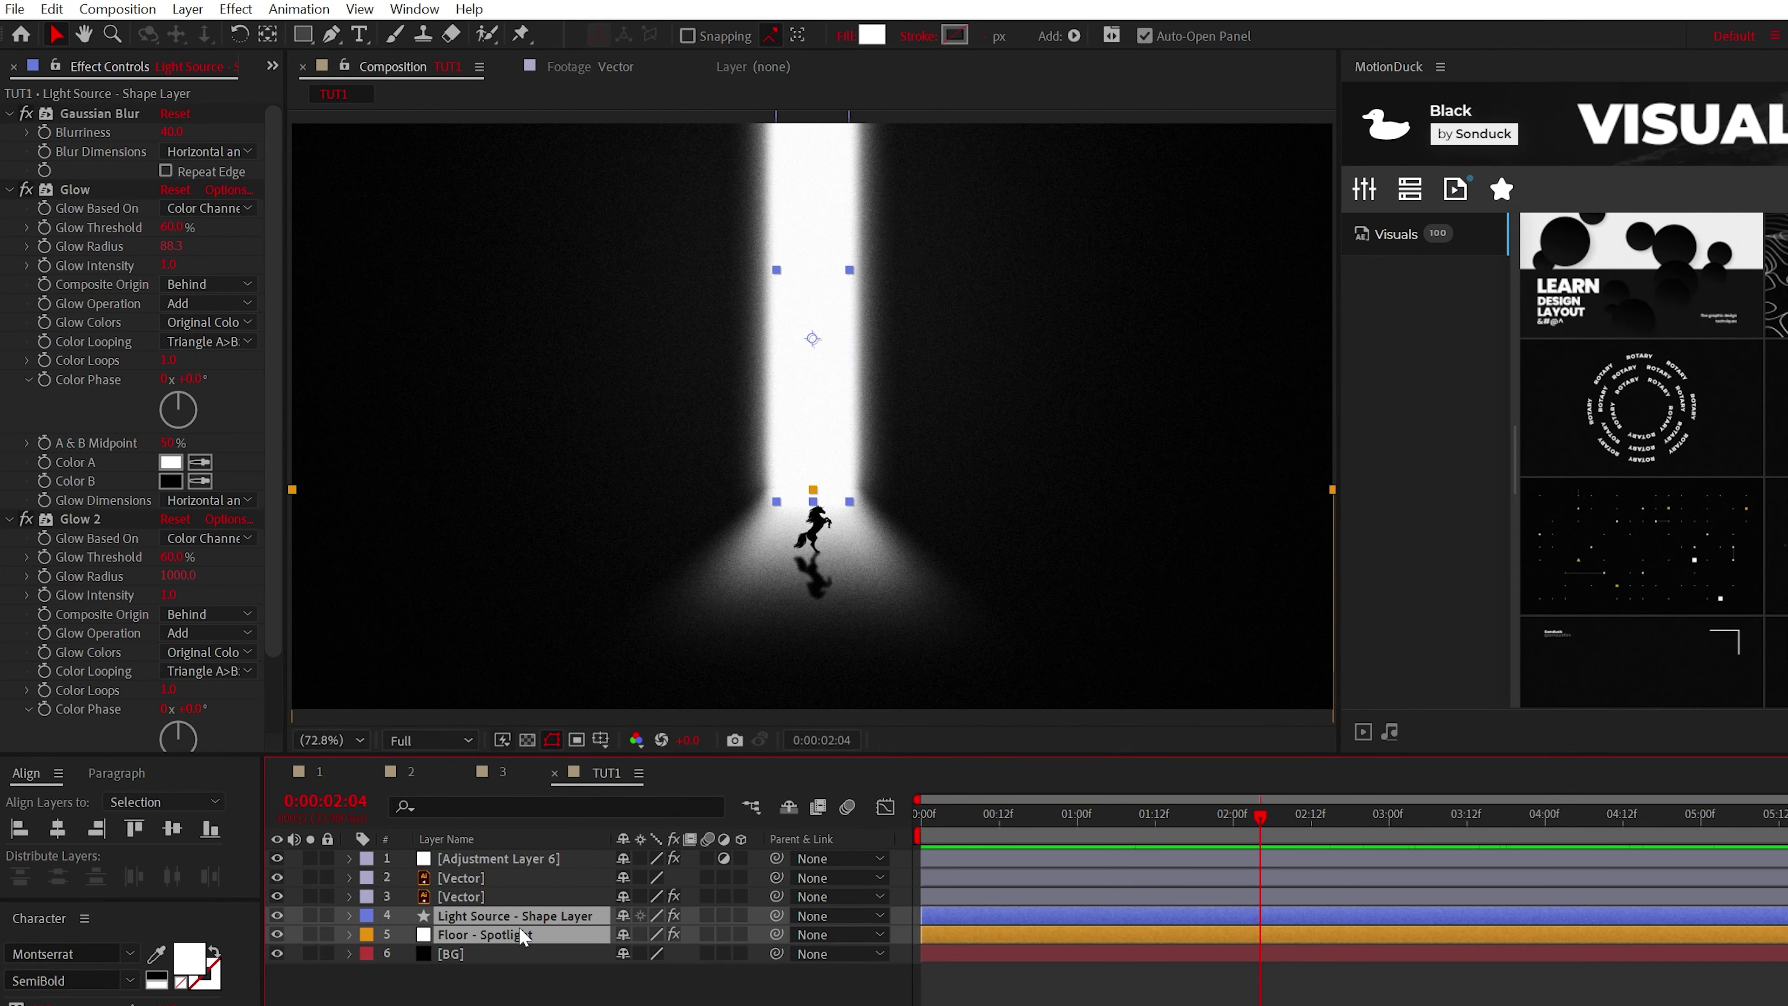
{"action": "key", "text": "ctrl+d"}
{"action": "left_click_drag", "start_coordinate": [806, 345], "coordinate": [1181, 352]}
{"action": "key", "text": "ctrl+d"}
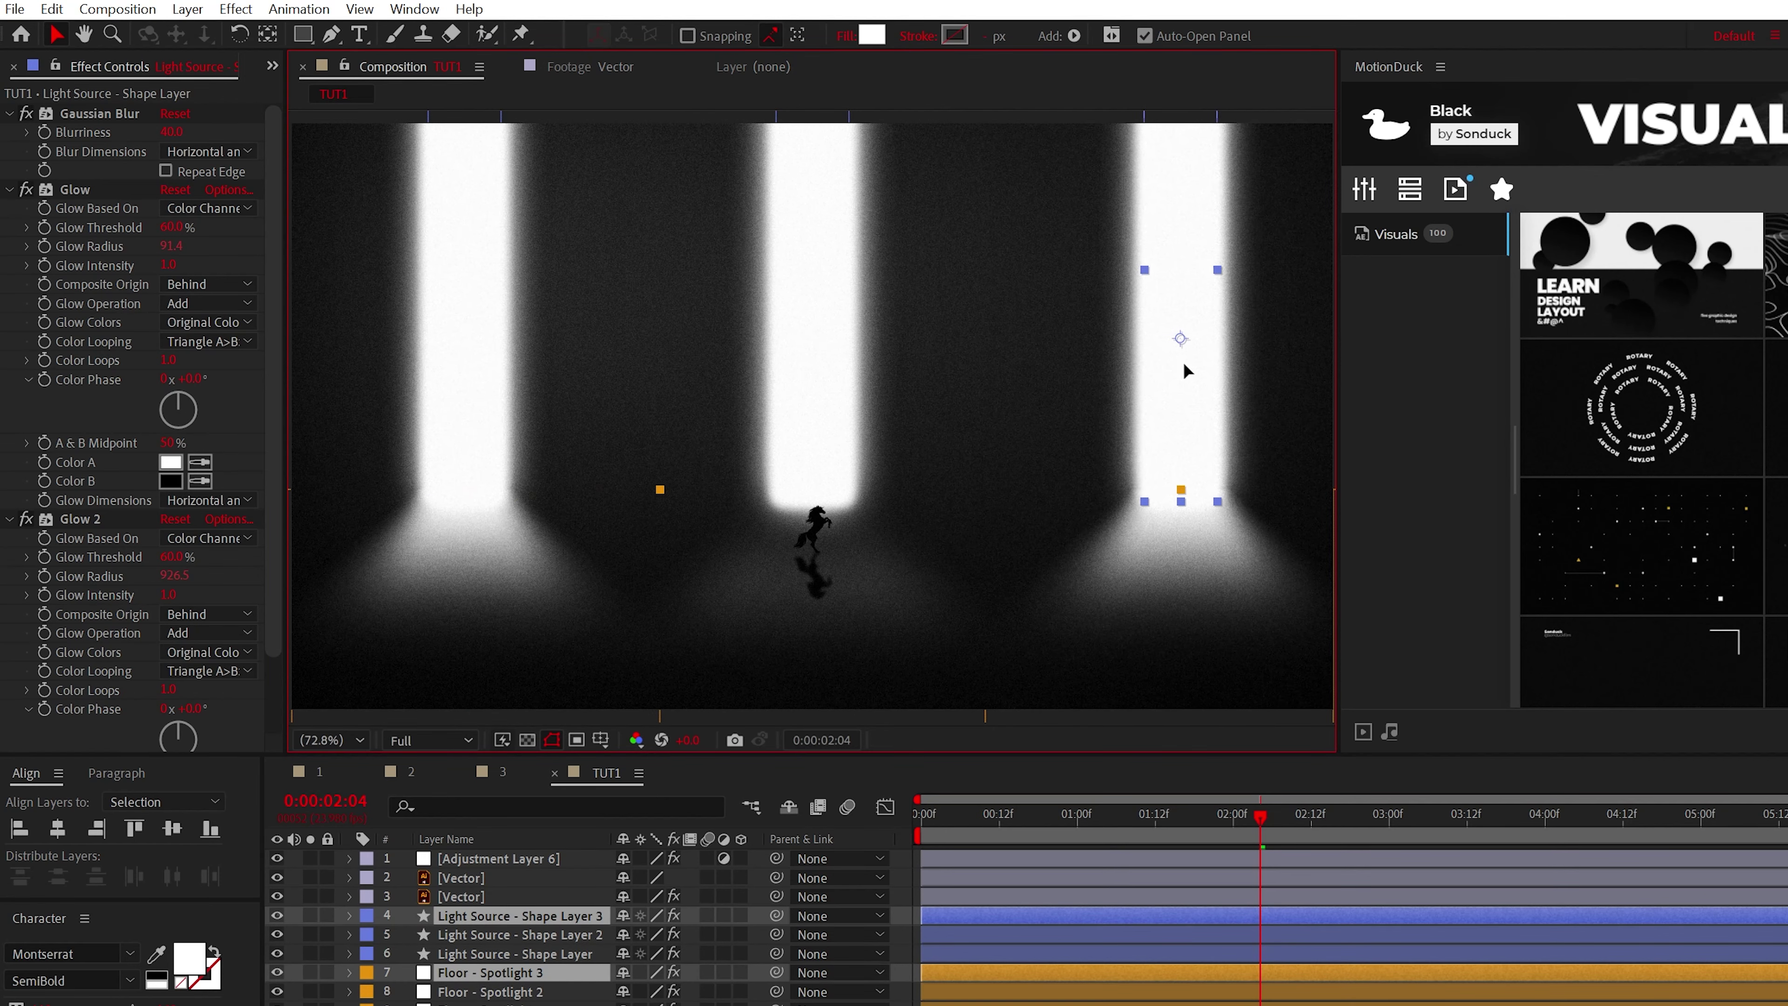
Set all Floor - Spotlight layers to Screen mode and reshape the middle pool
{"action": "key", "text": "F4"}
{"action": "left_click", "coordinate": [528, 974]}
{"action": "left_click", "coordinate": [556, 1004], "text": "shift"}
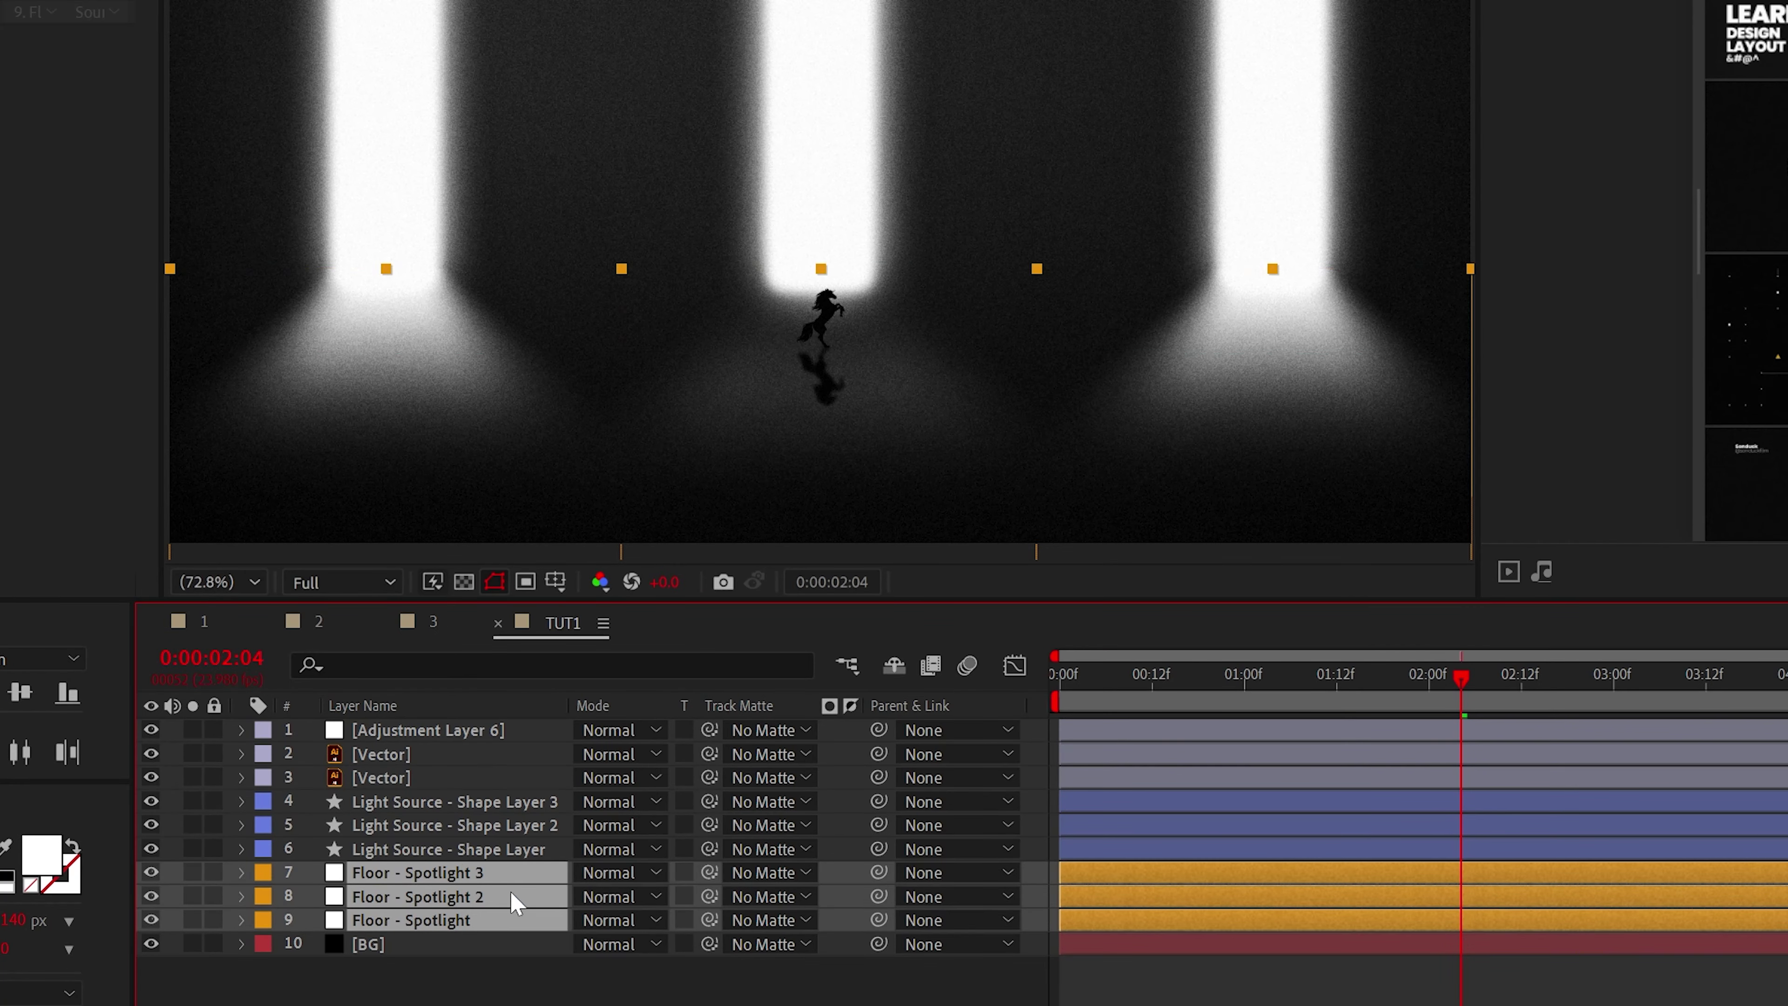
{"action": "left_click", "coordinate": [612, 877]}
{"action": "left_click", "coordinate": [742, 643]}
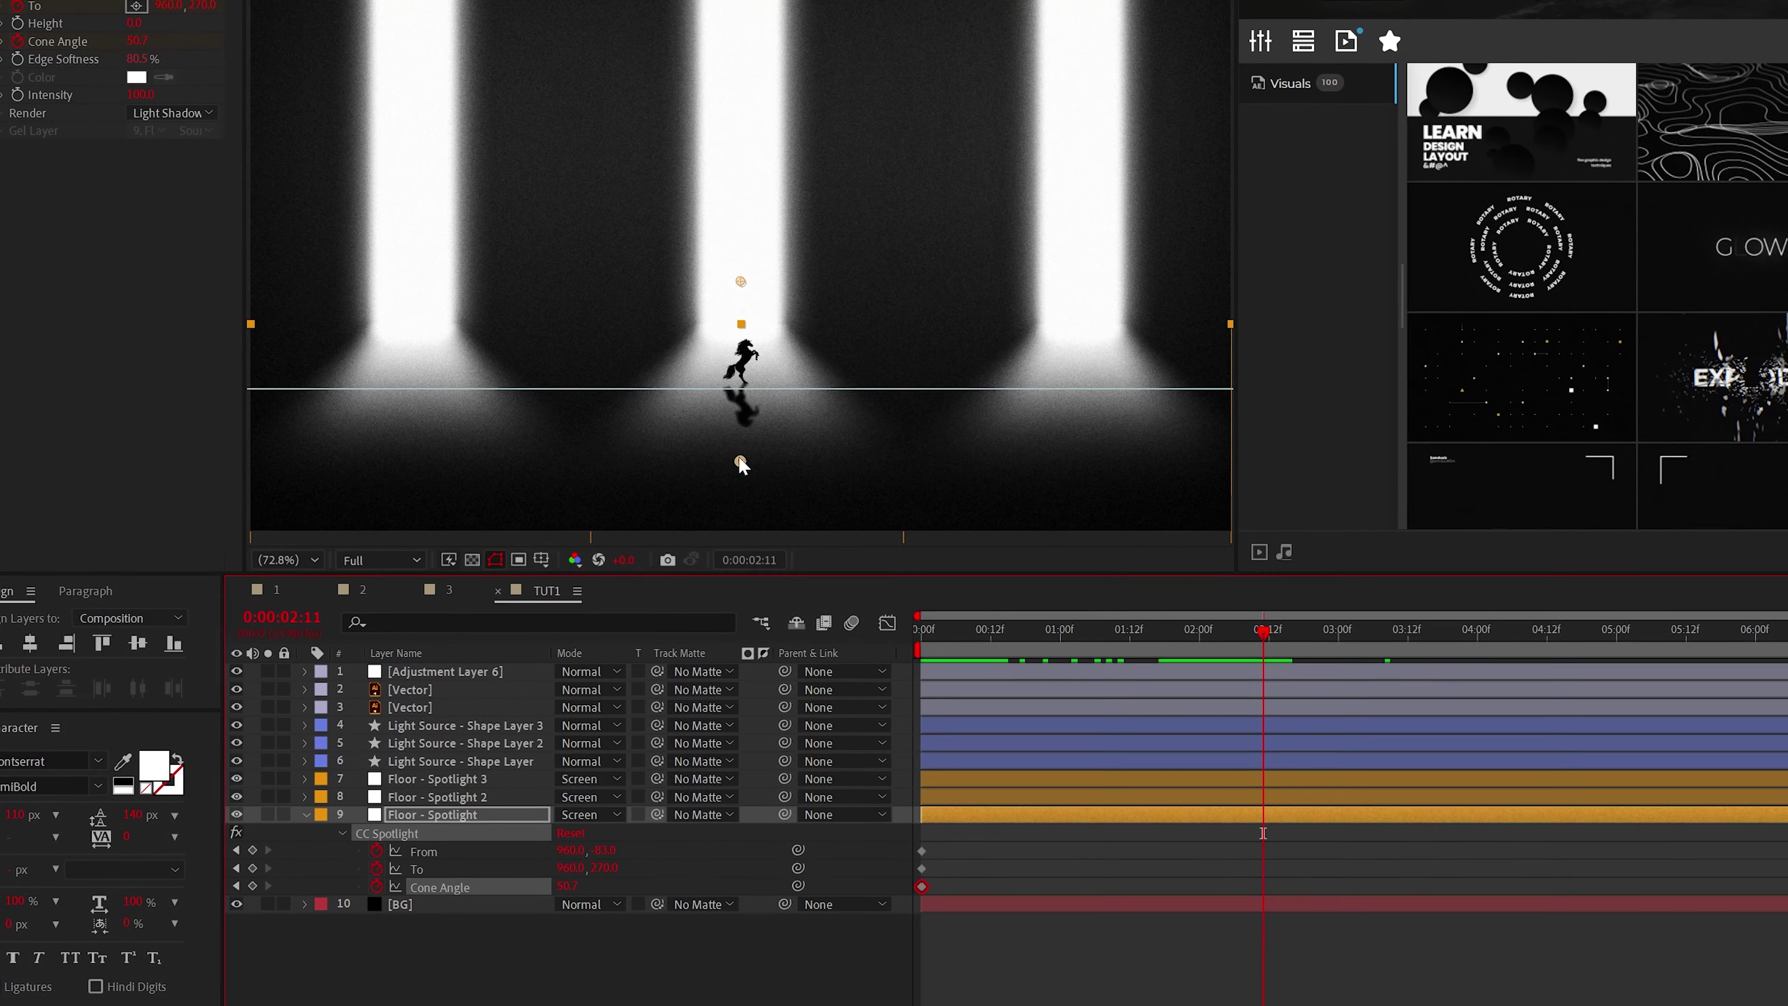
{"action": "left_click_drag", "start_coordinate": [737, 454], "coordinate": [701, 306]}
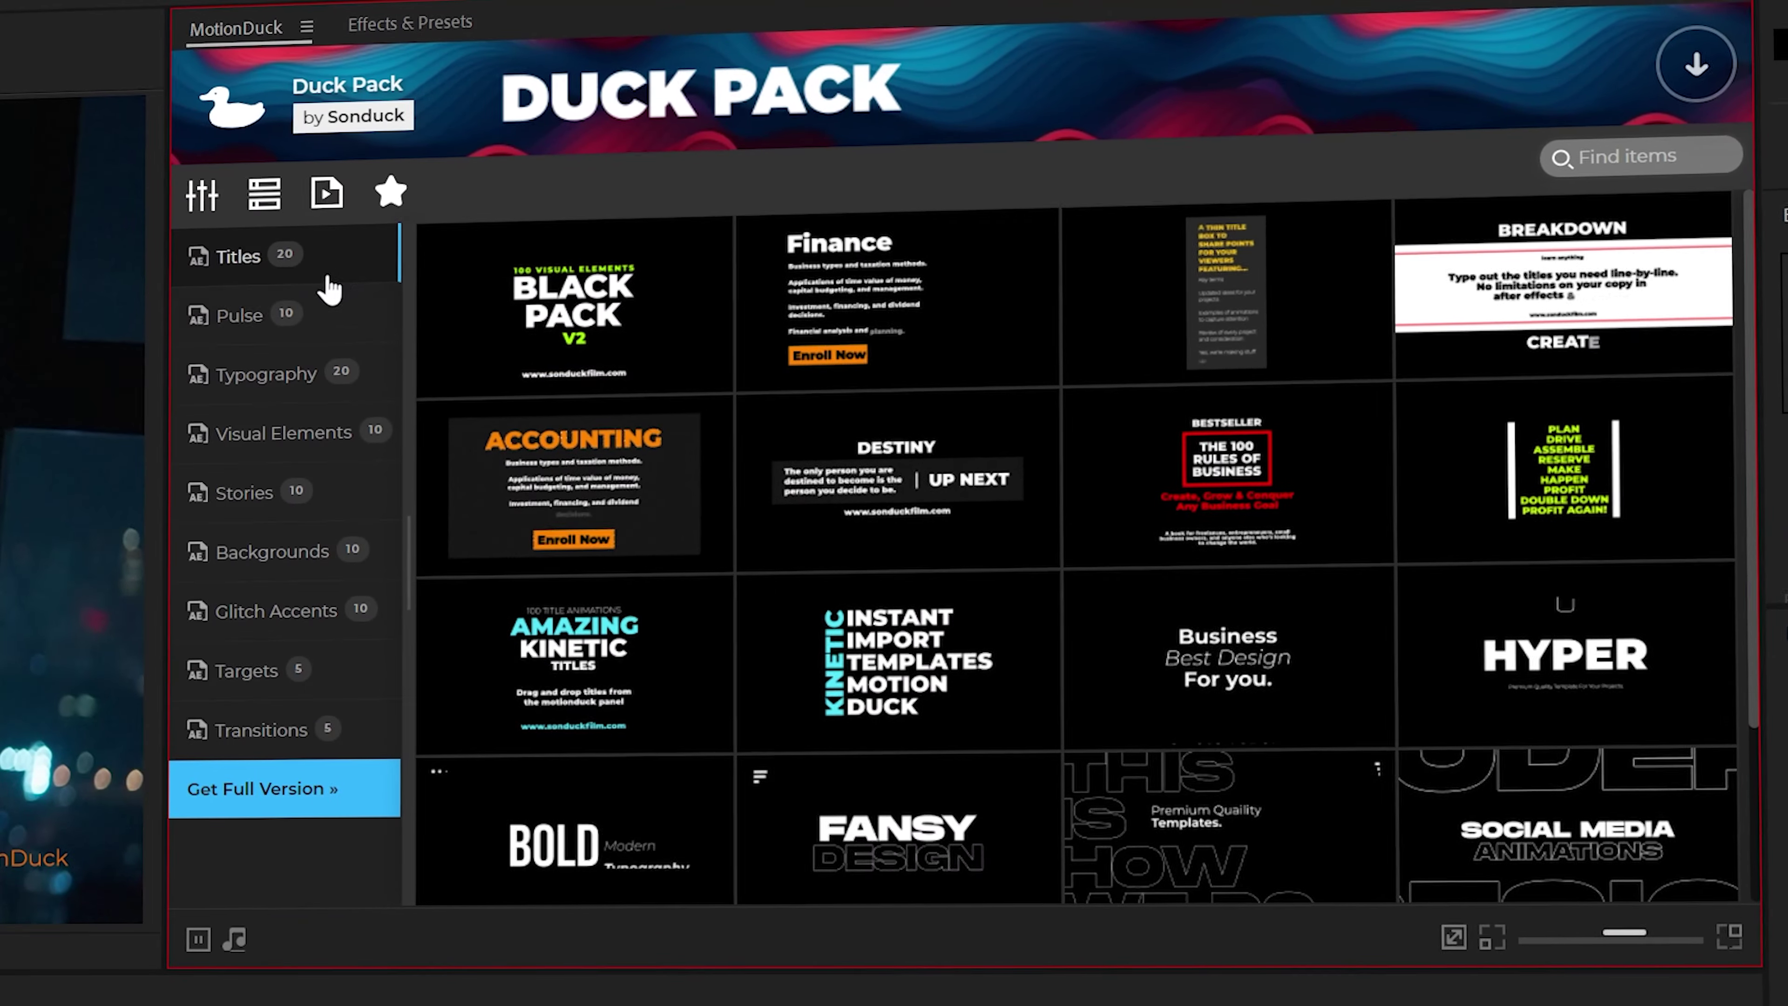
Browse the Pulse, Typography and Titles categories in the MotionDuck panel
{"action": "left_click", "coordinate": [612, 252]}
{"action": "left_click", "coordinate": [265, 372]}
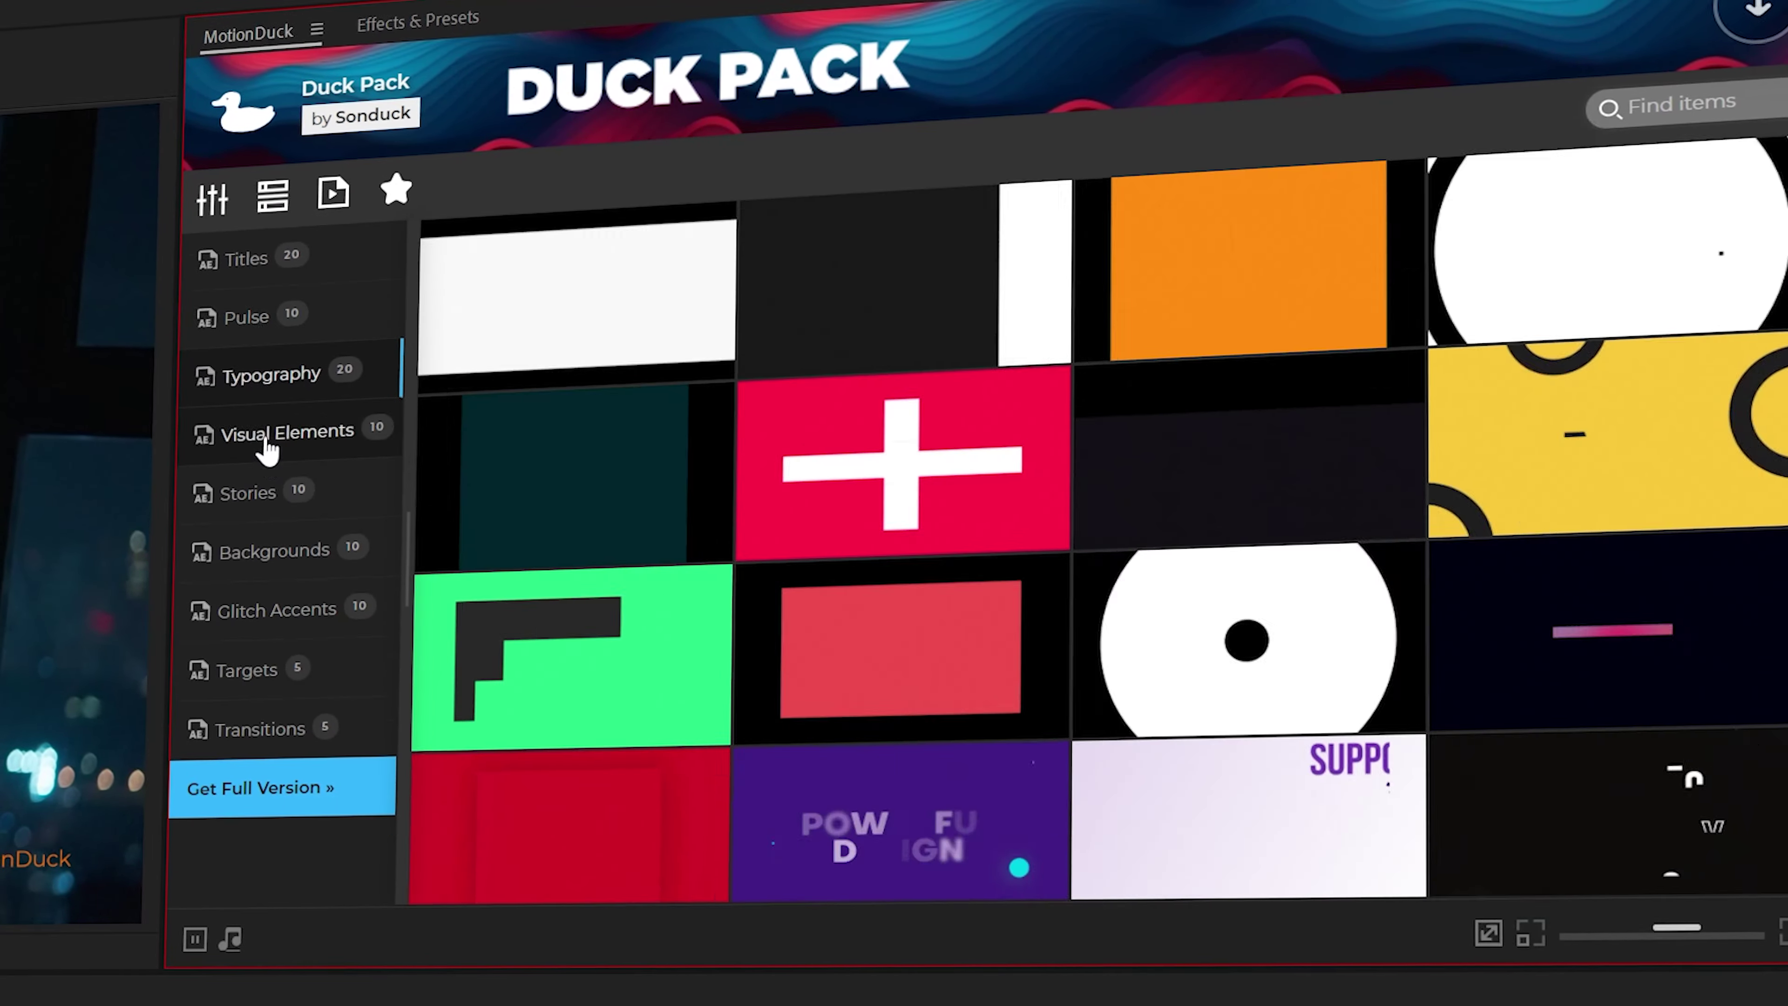
{"action": "left_click", "coordinate": [252, 261]}
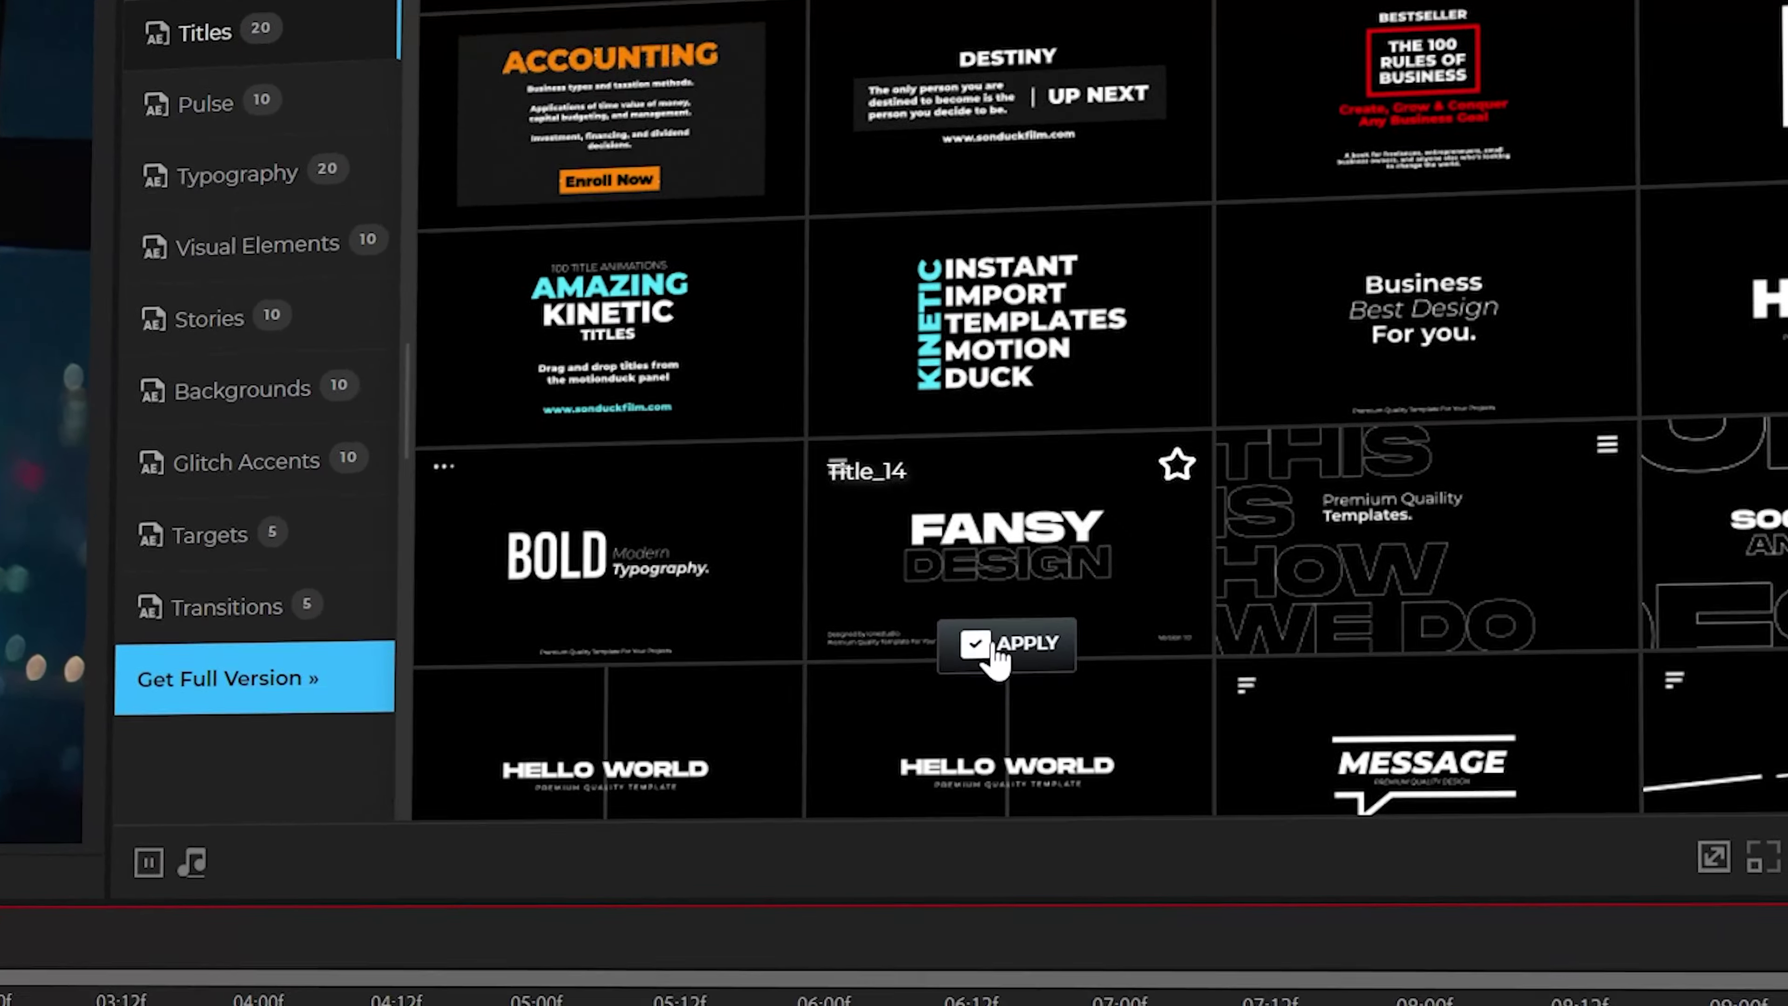
Apply Title_14, preview the FREE PACK title, and add a position animation preset
{"action": "left_click", "coordinate": [806, 748]}
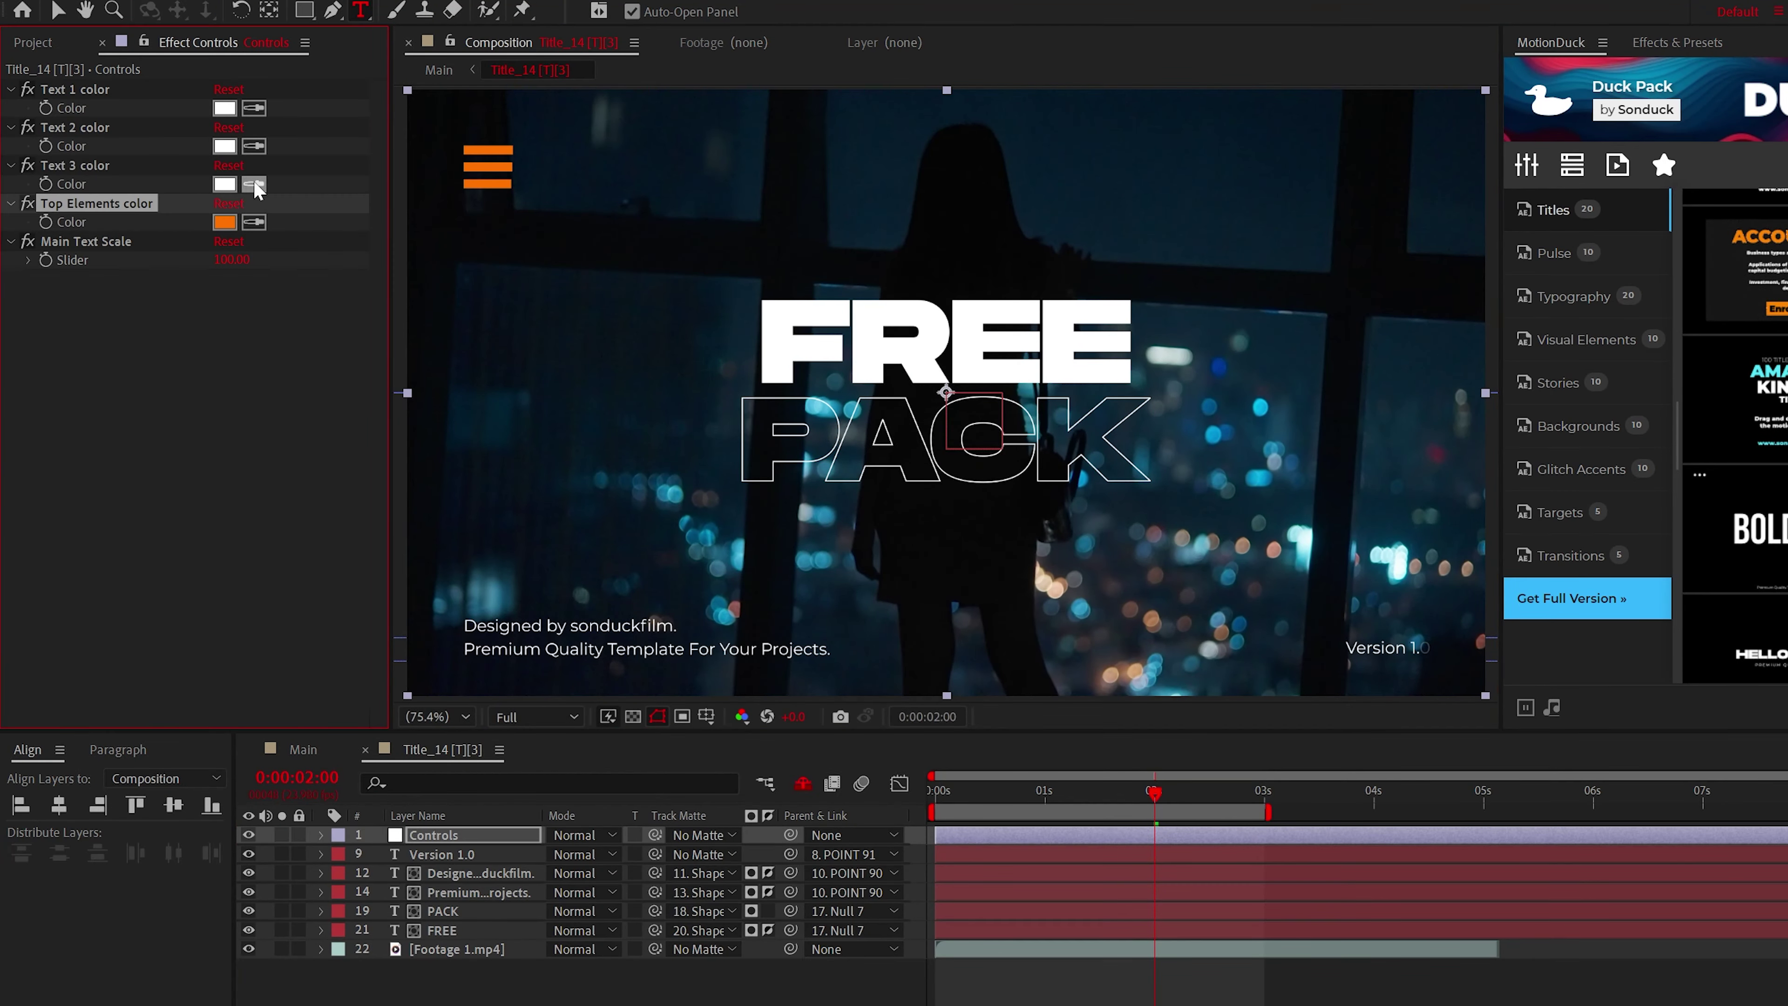
{"action": "key", "text": "space"}
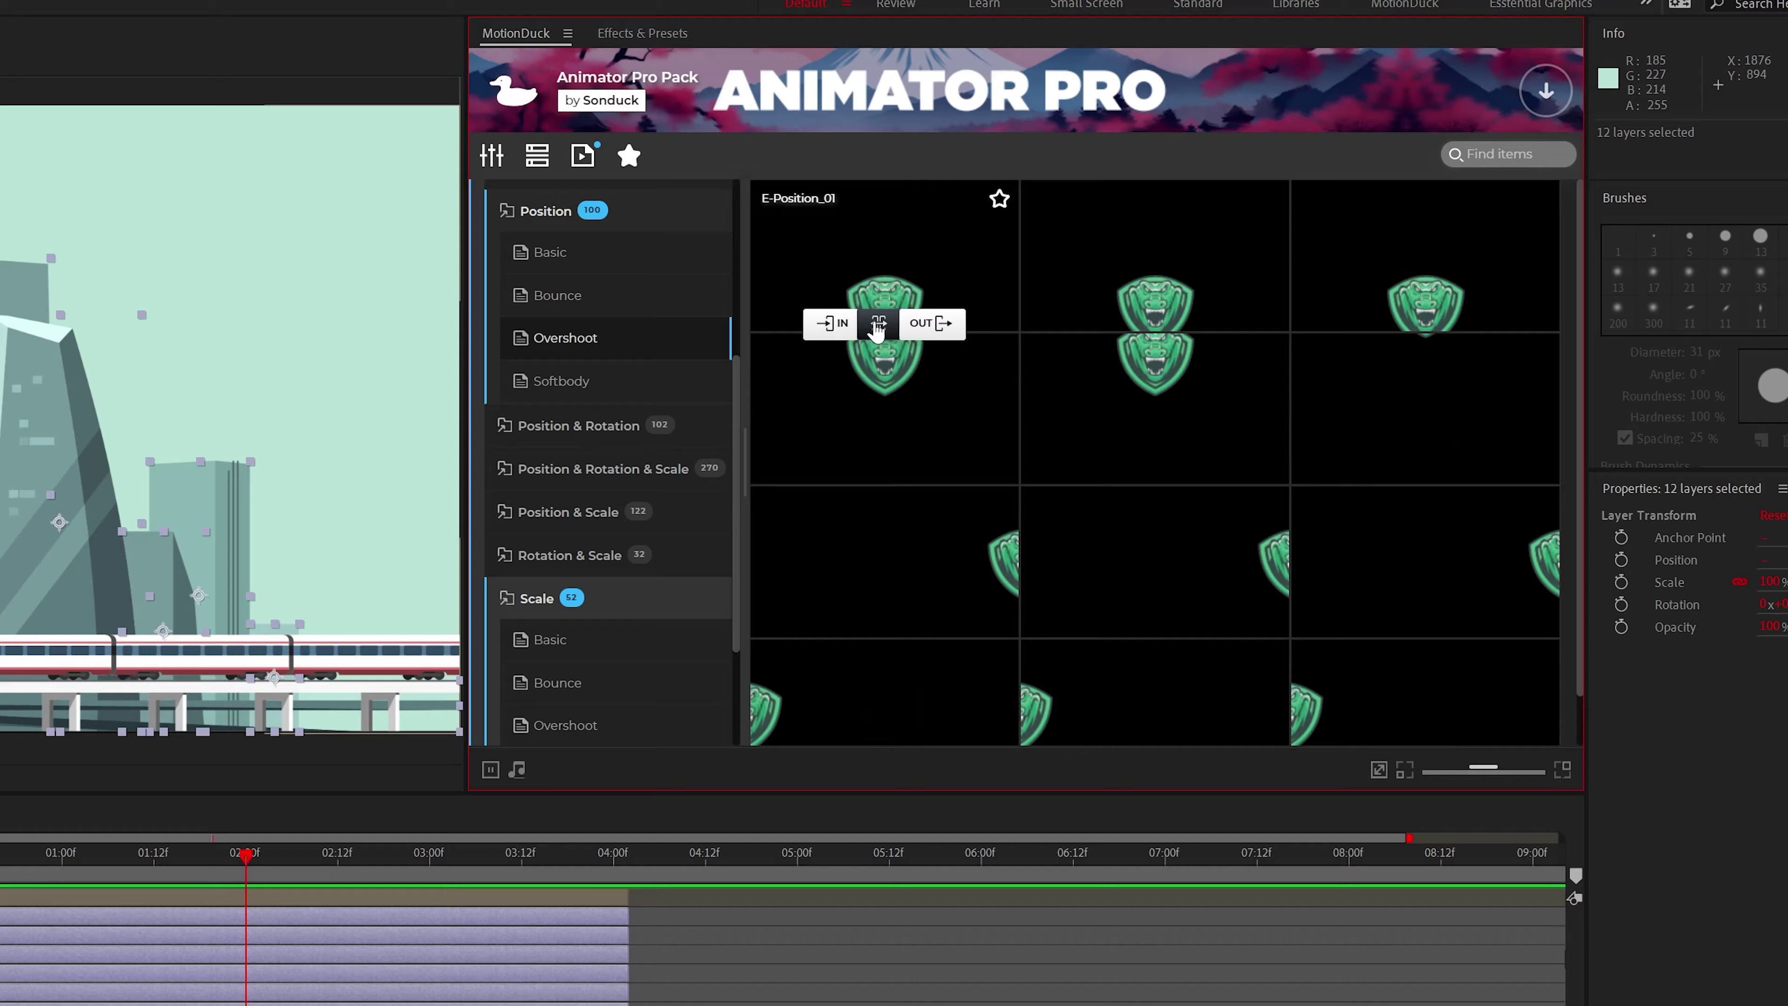
{"action": "left_click", "coordinate": [872, 321]}
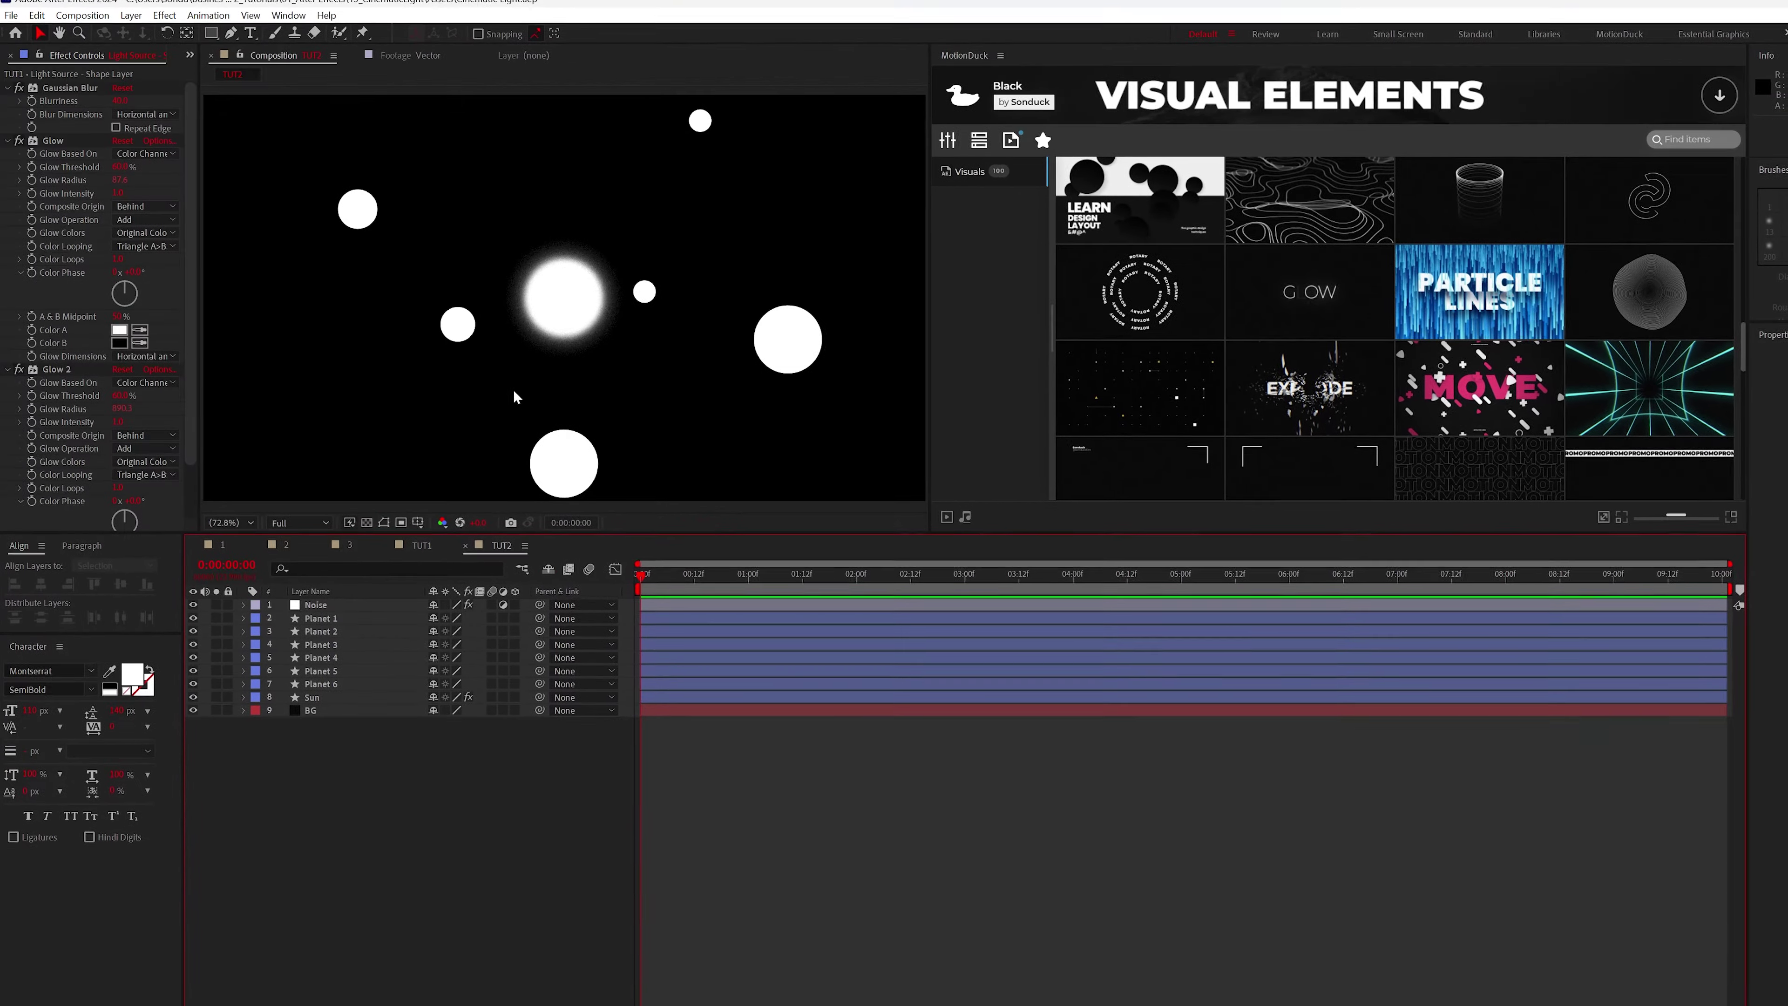
Preview the Dynamic Light comp, then inspect the Sun, Noise and BG layers in TUT2
{"action": "key", "text": "space"}
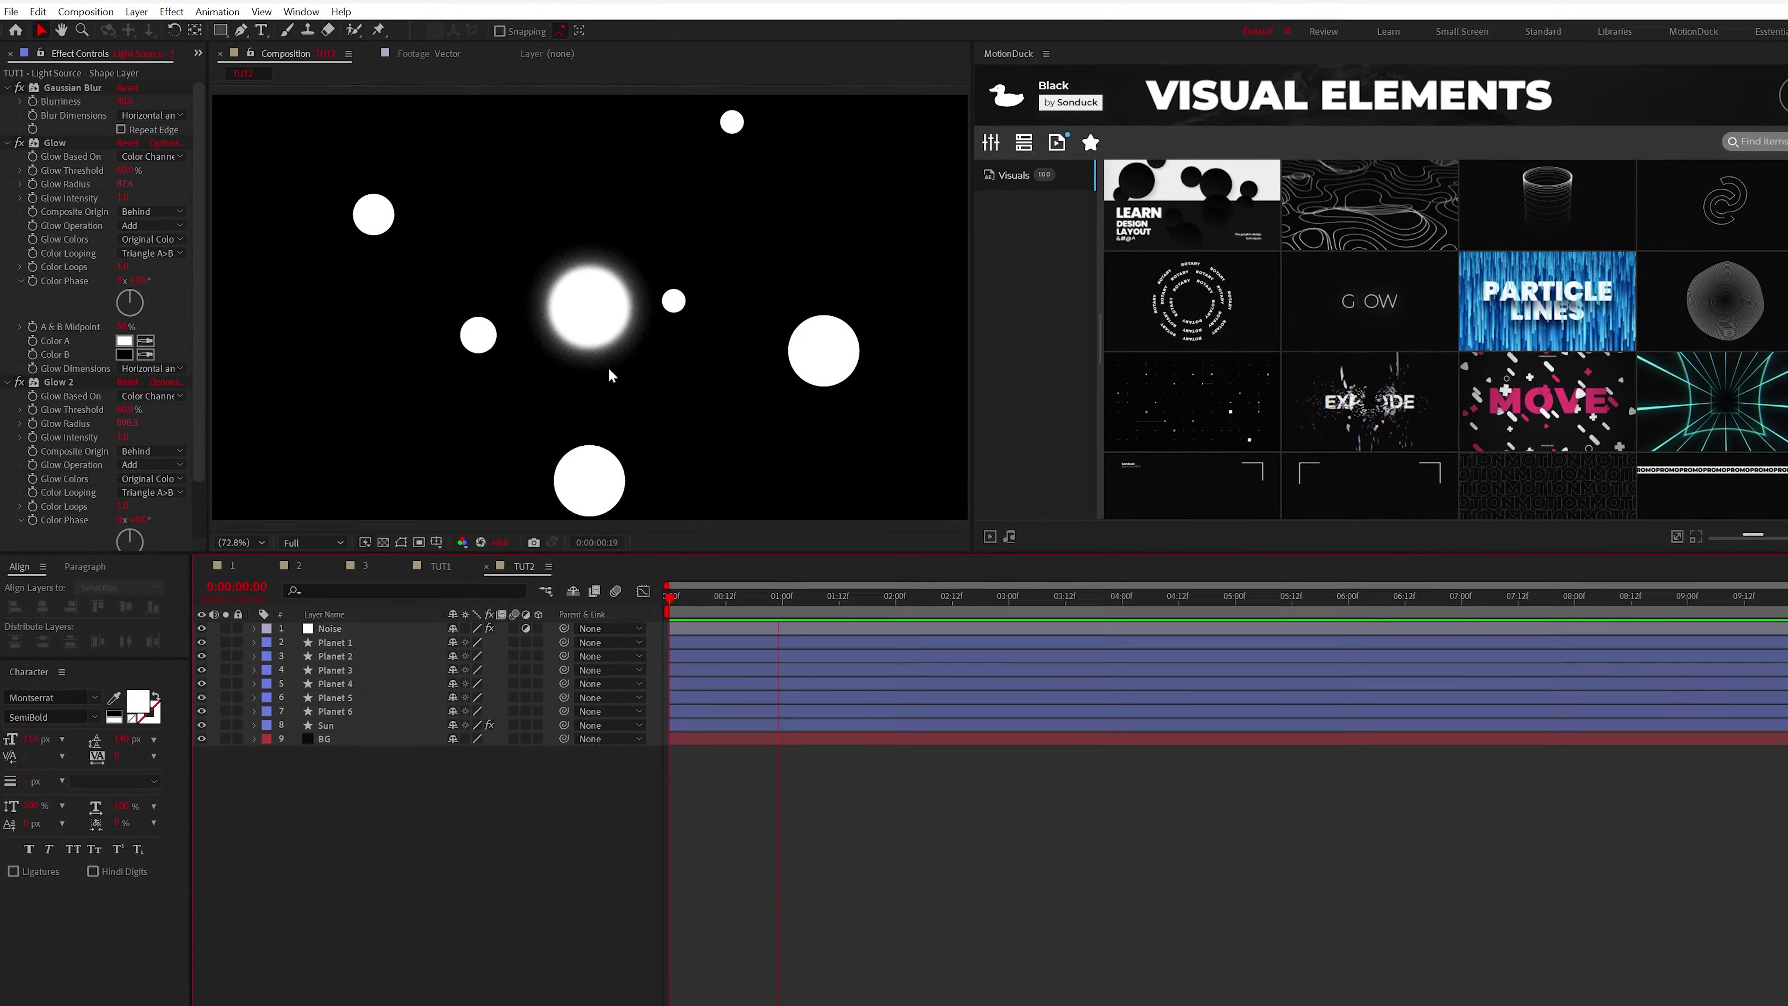
{"action": "left_click", "coordinate": [616, 337]}
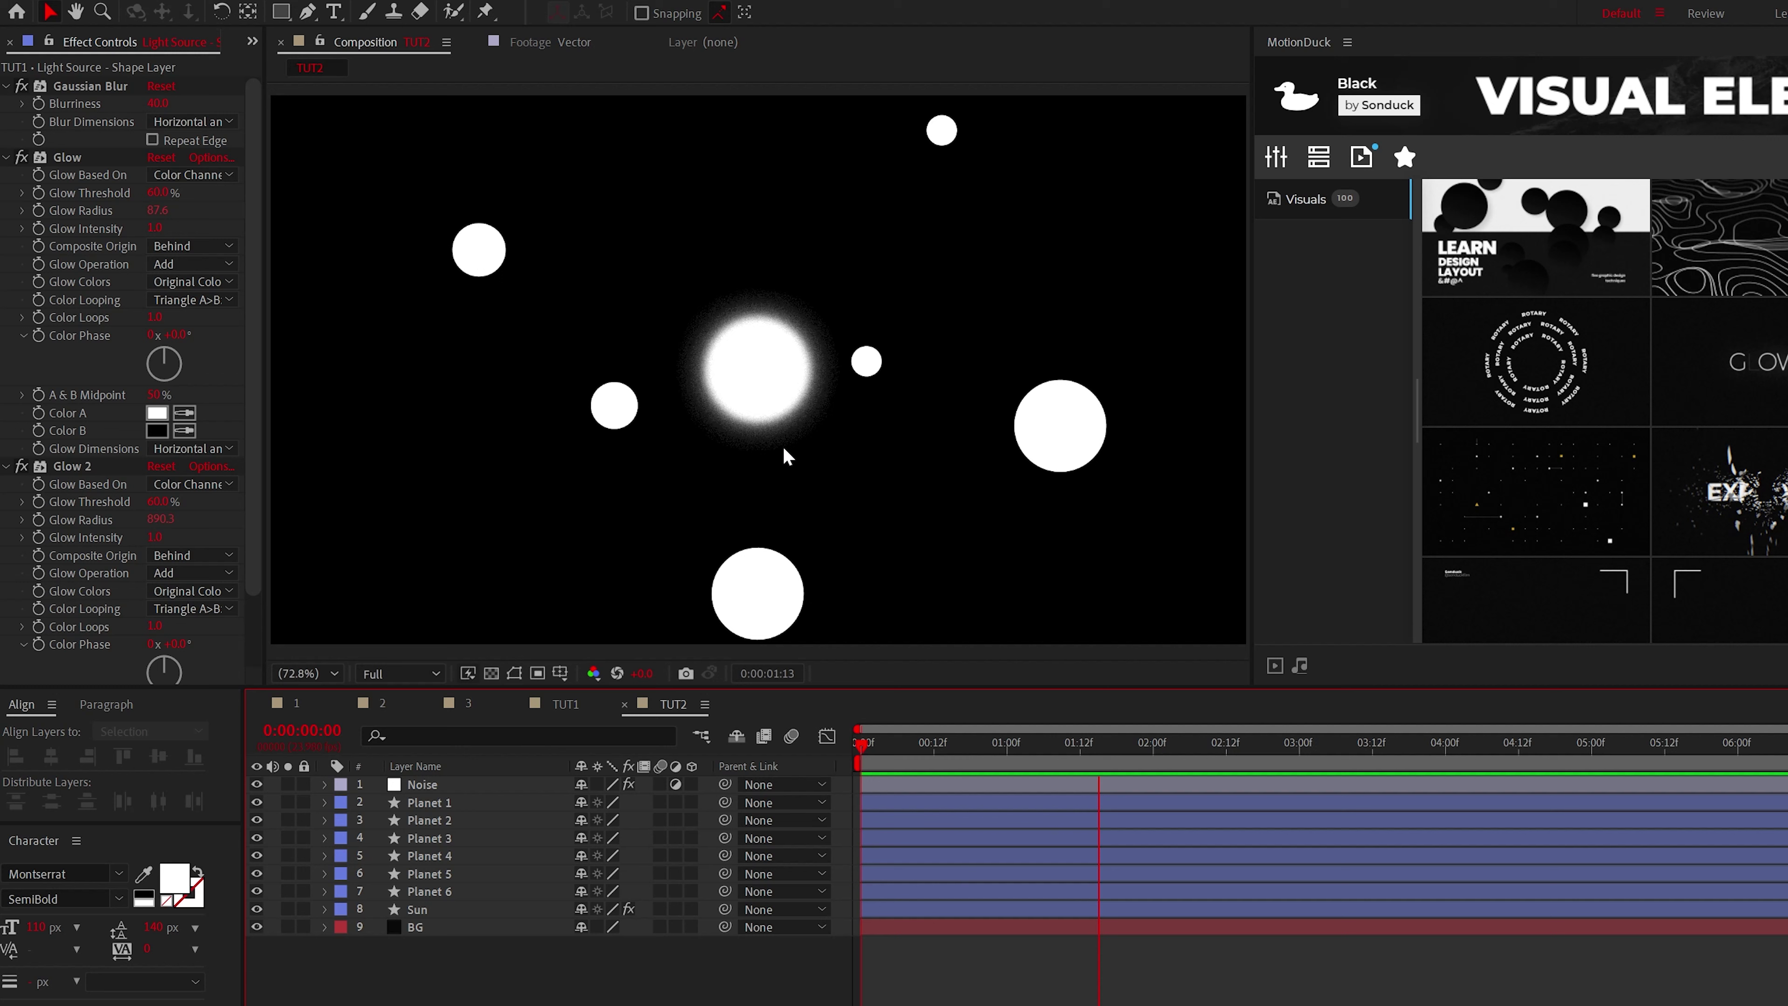
{"action": "left_click", "coordinate": [423, 907]}
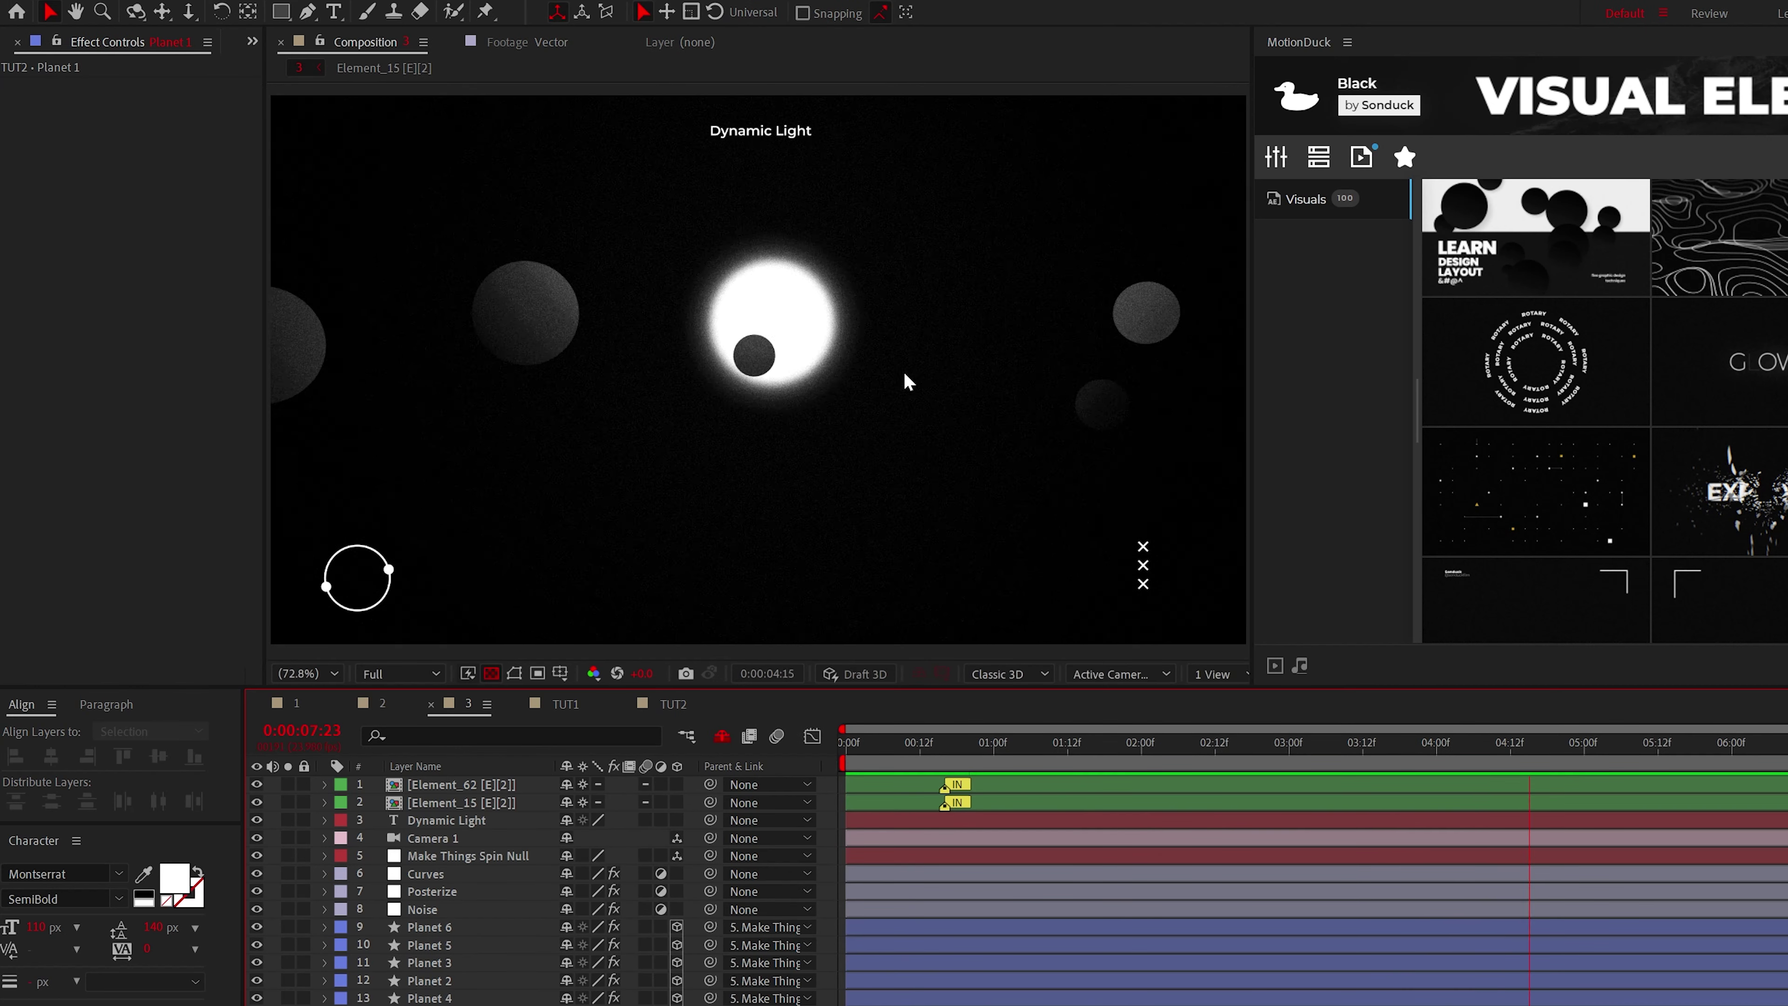
{"action": "left_click", "coordinate": [421, 789]}
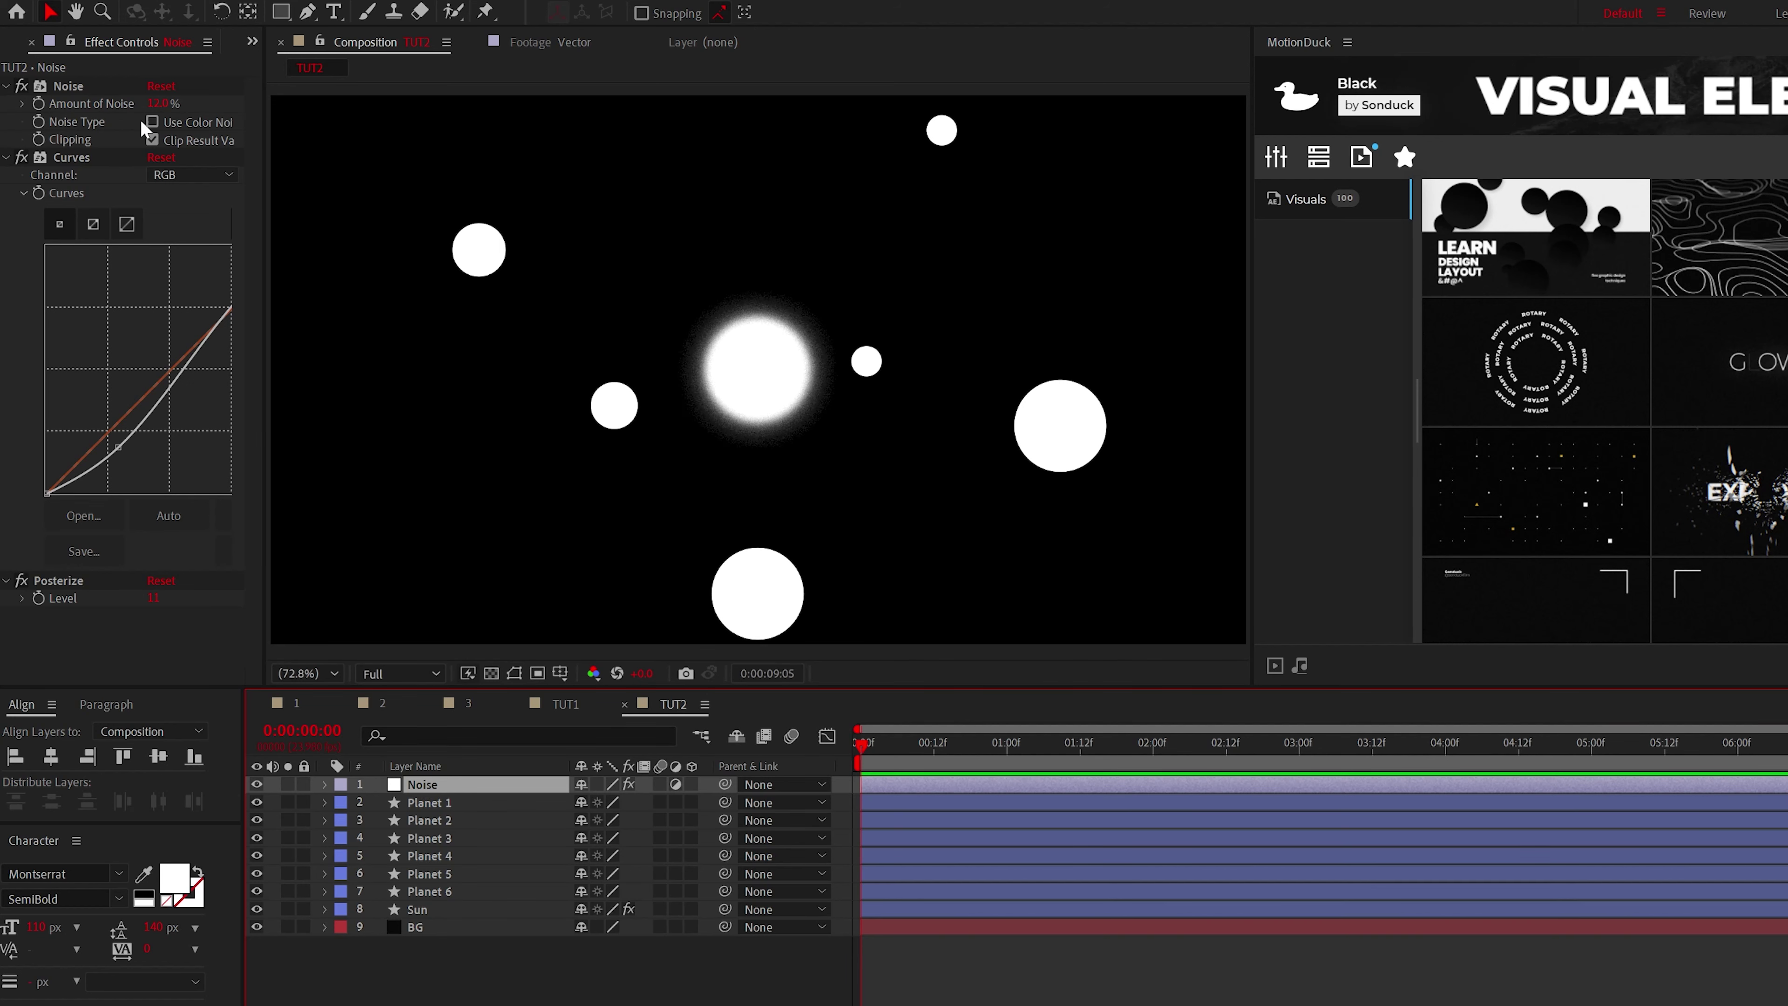
{"action": "left_click", "coordinate": [419, 927]}
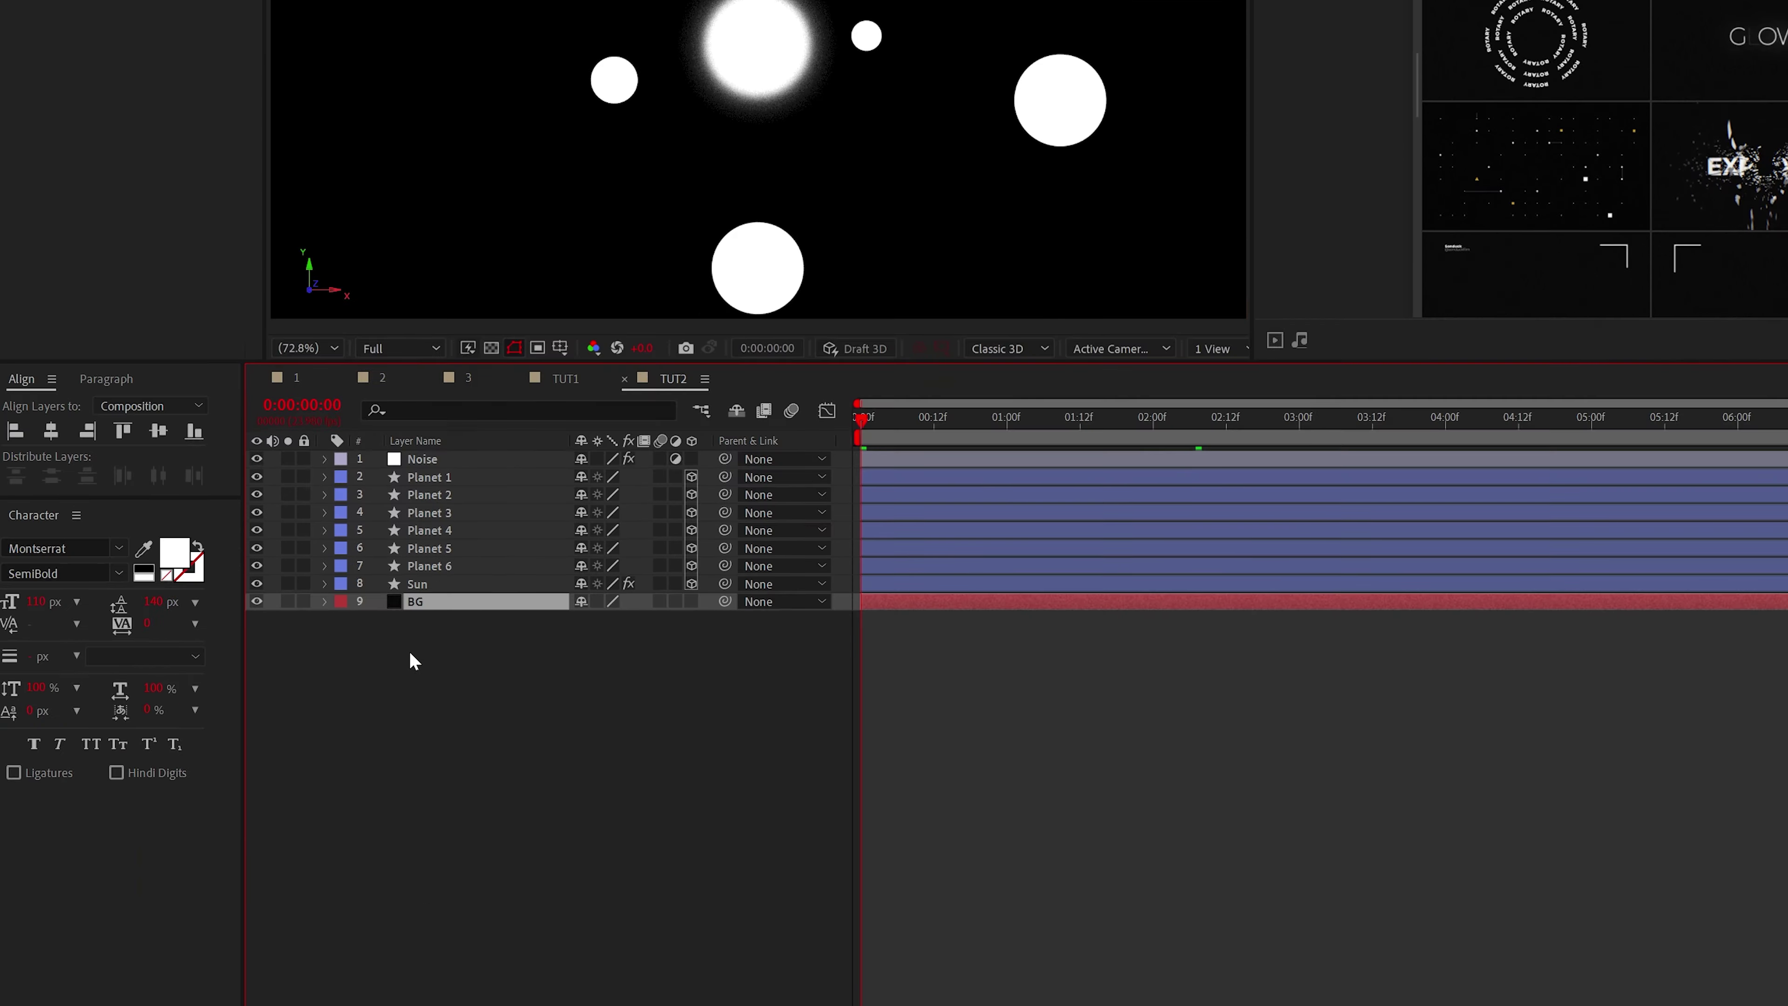
Add a camera to the TUT2 comp and orbit it so the planets lie flat
{"action": "key", "text": "ctrl+alt+shift+c"}
{"action": "key", "text": "Return"}
{"action": "key", "text": "c"}
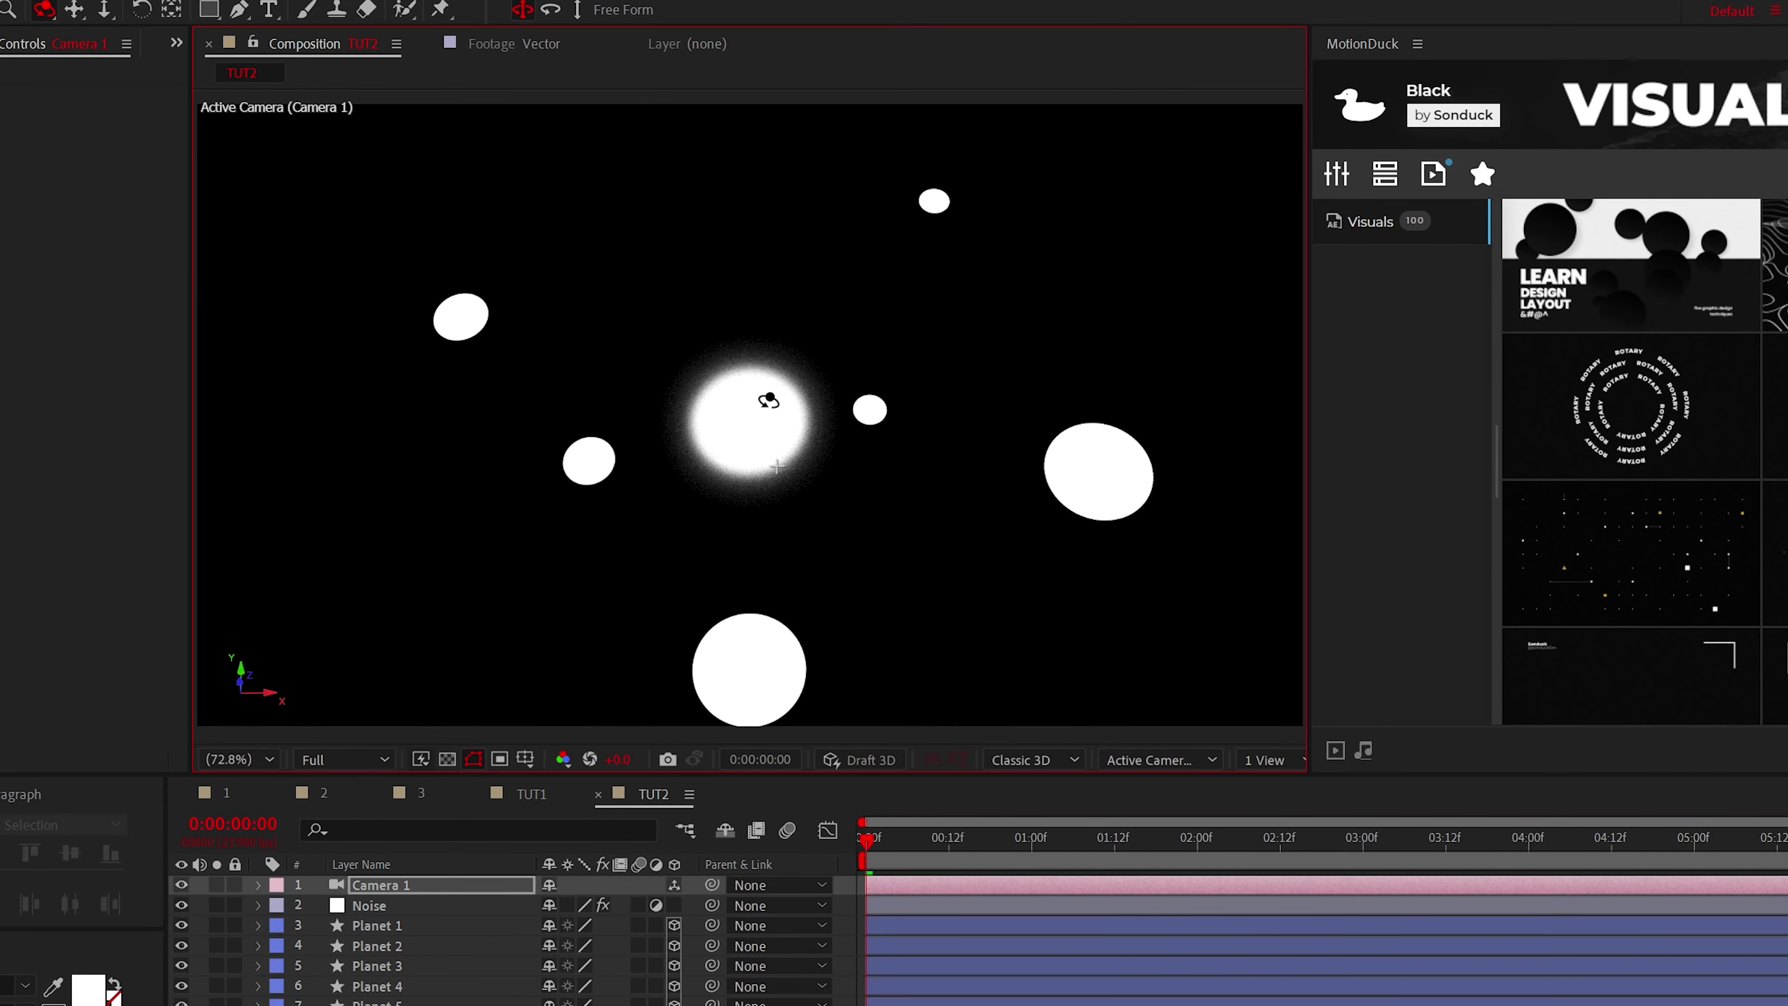
{"action": "left_click_drag", "start_coordinate": [769, 400], "coordinate": [739, 433]}
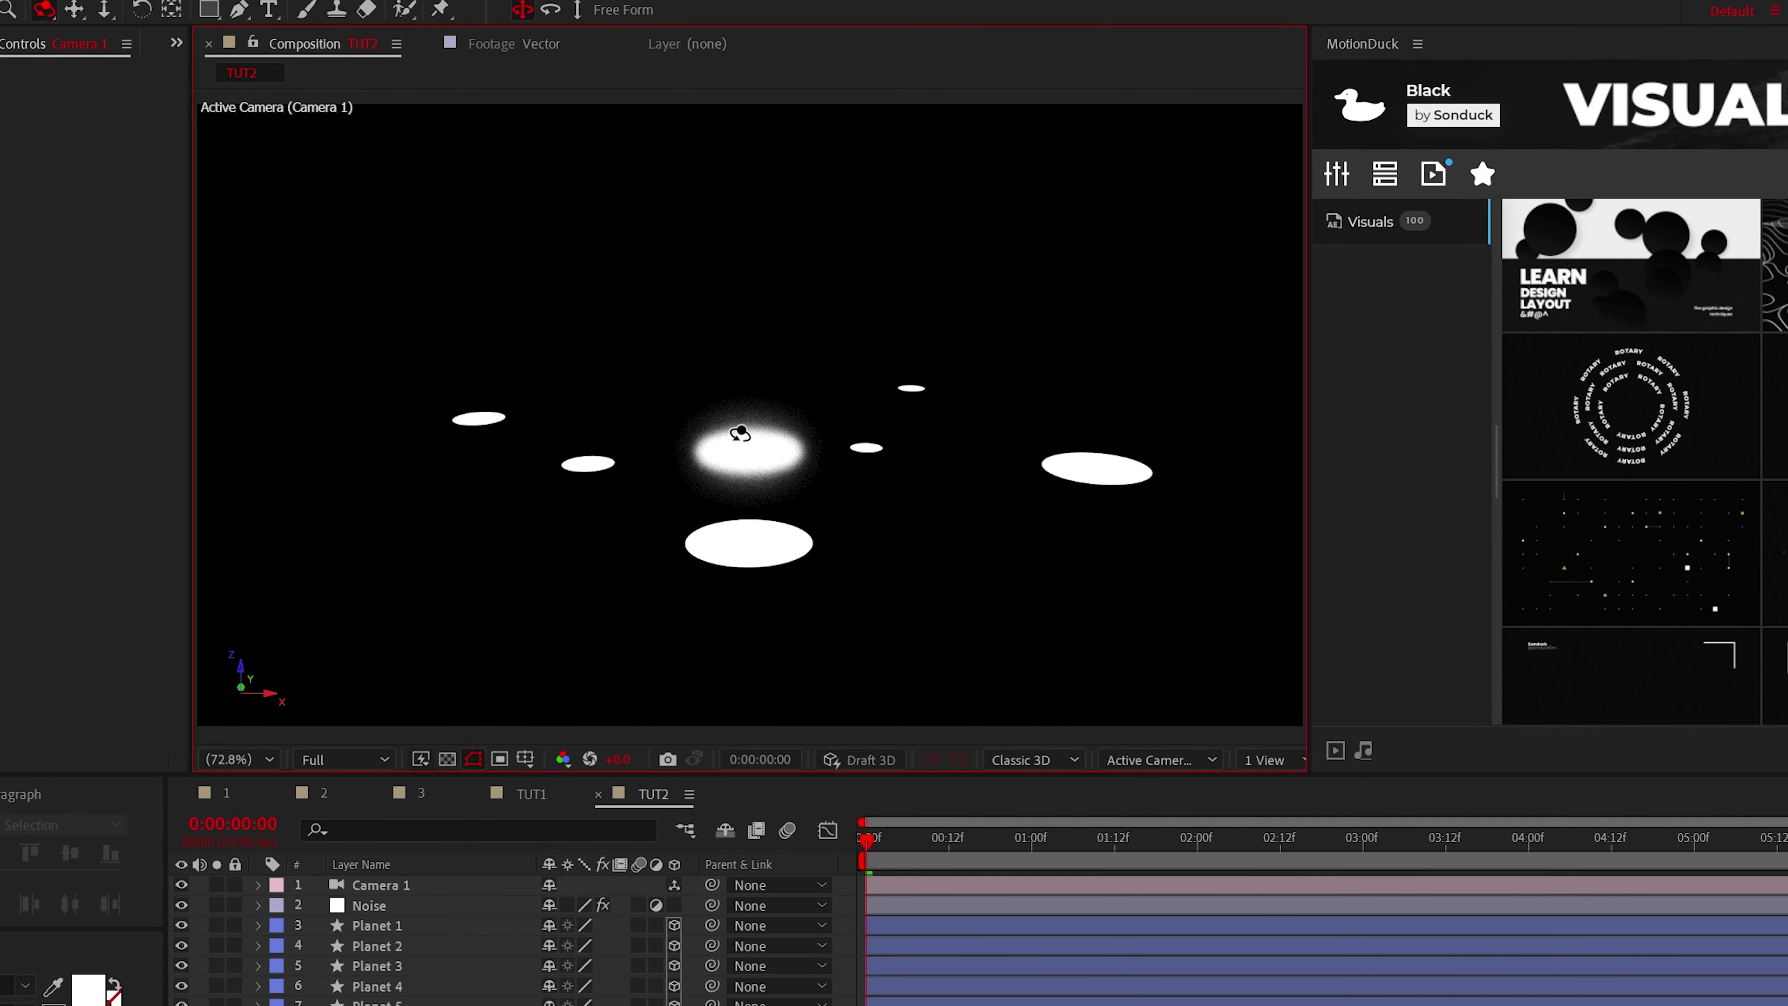
Set the selected planets and Sun to auto-orient towards the camera
{"action": "left_click", "coordinate": [414, 924]}
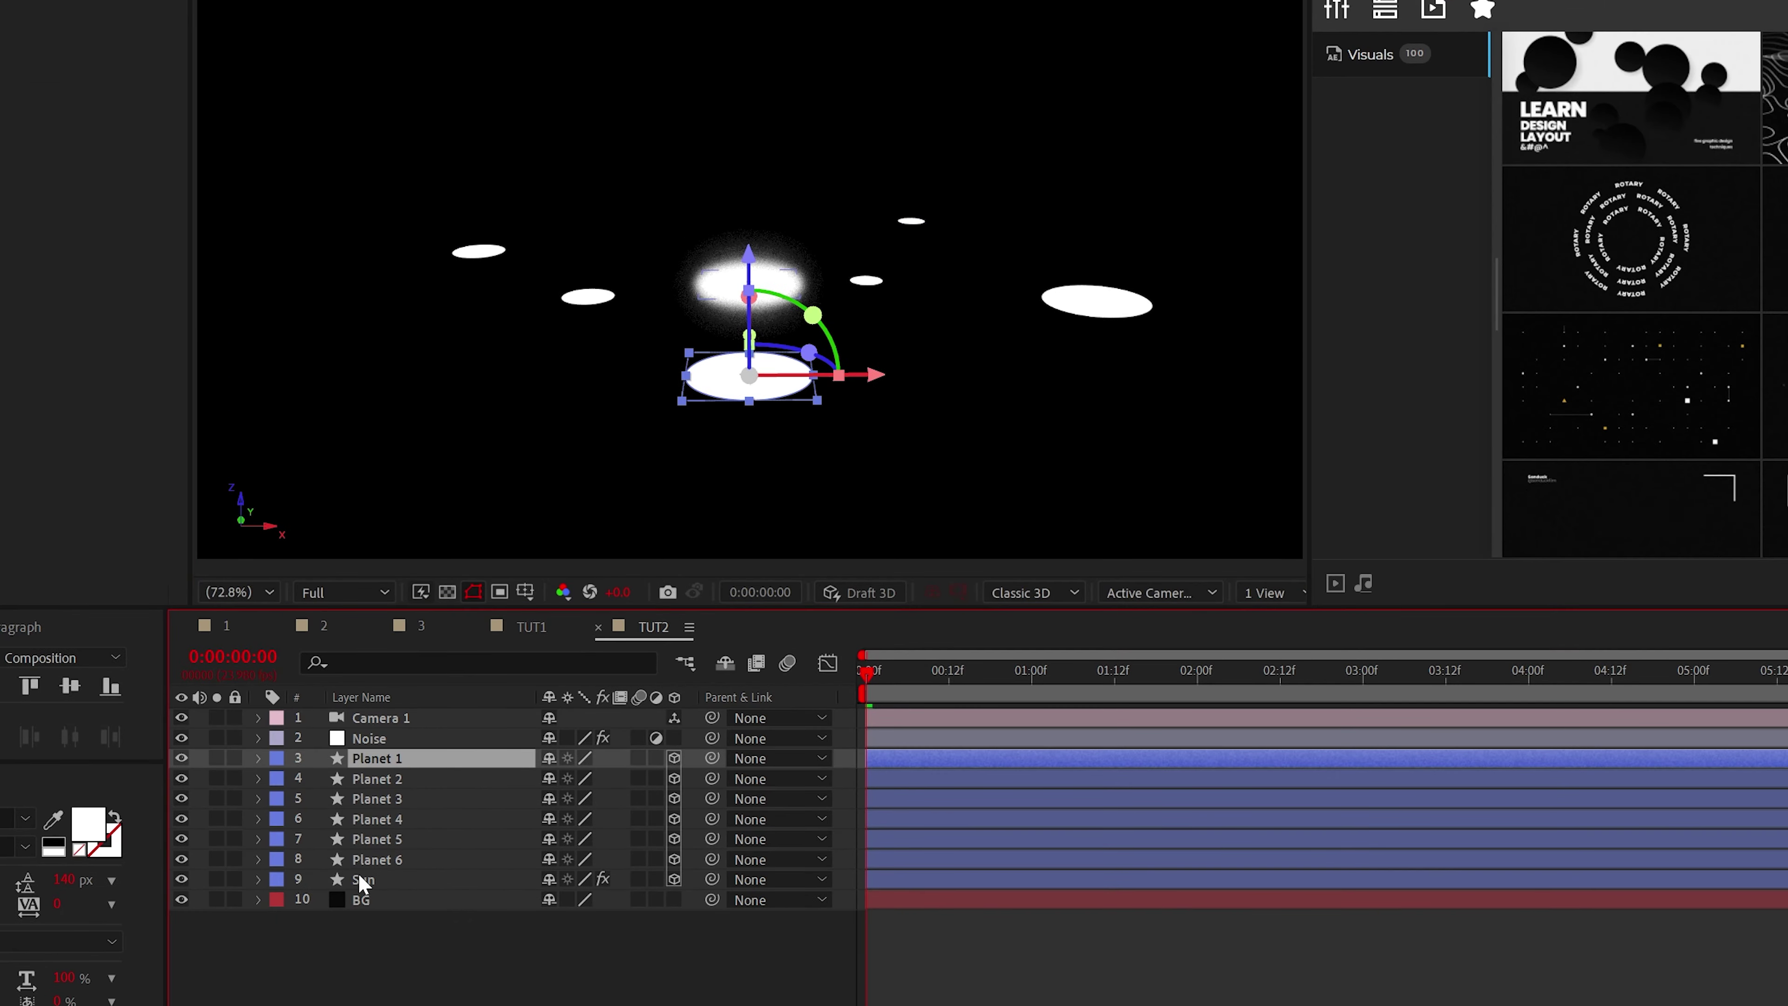
{"action": "left_click", "coordinate": [359, 879], "text": "shift"}
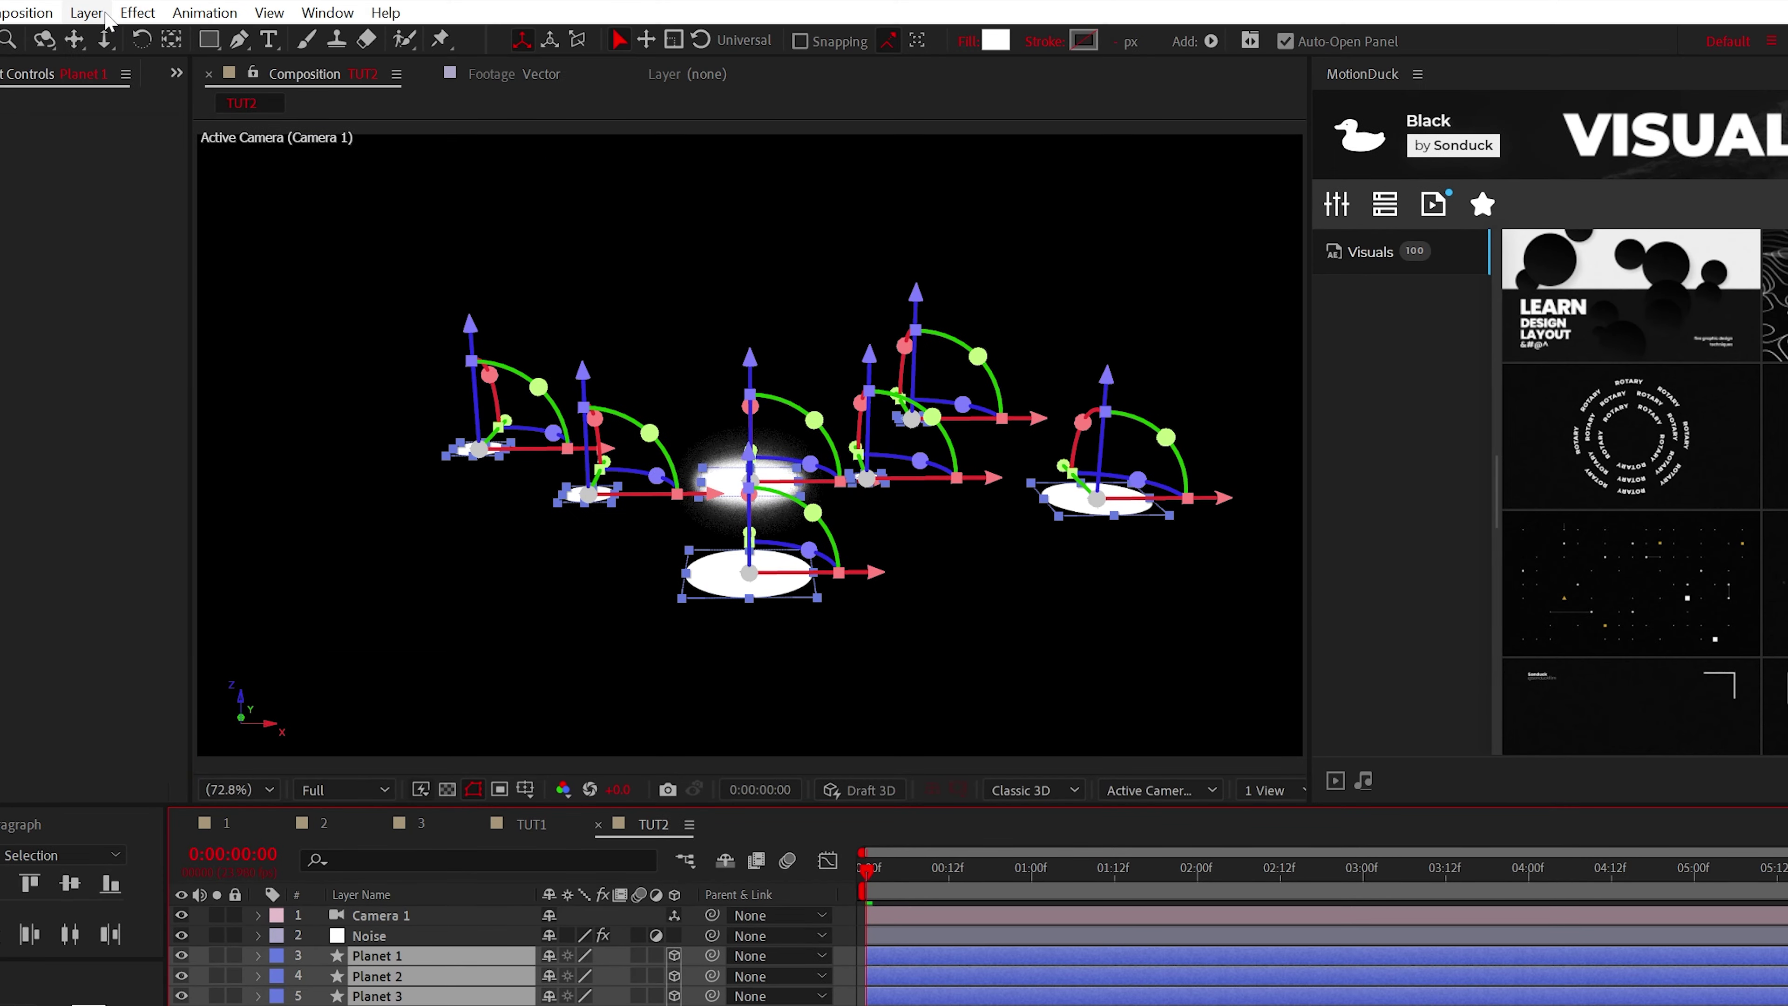
{"action": "left_click", "coordinate": [104, 17]}
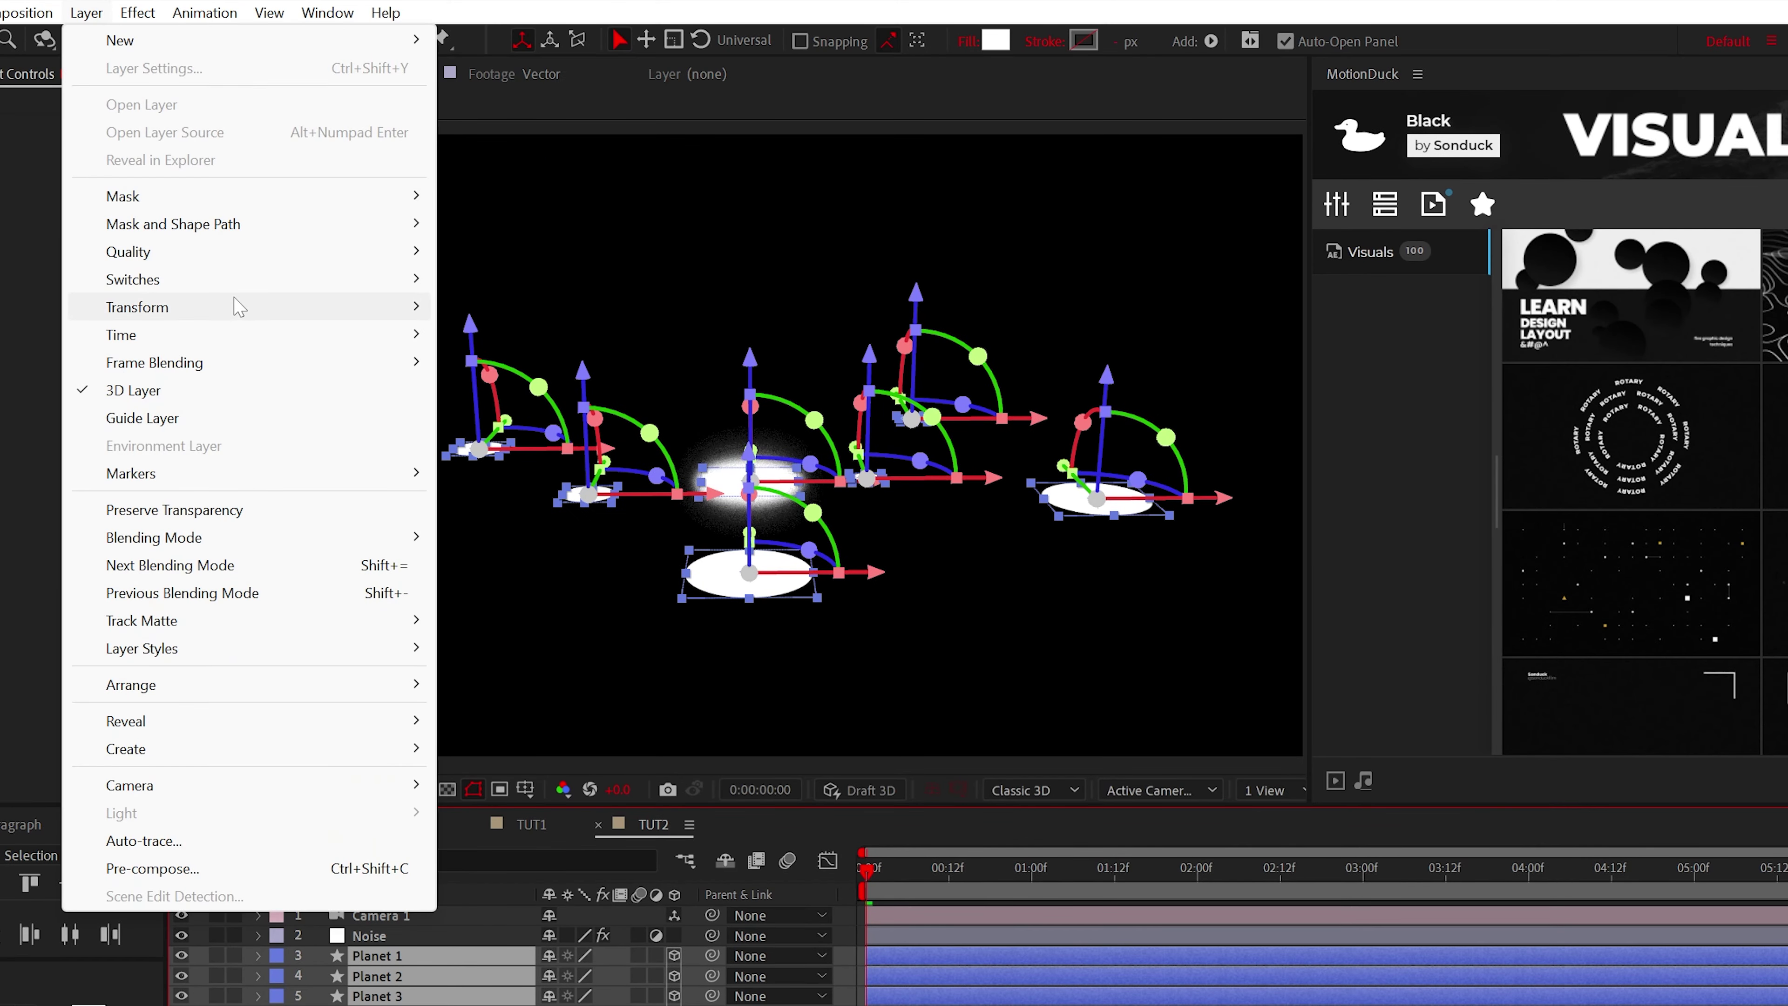
{"action": "mouse_move", "coordinate": [240, 307]}
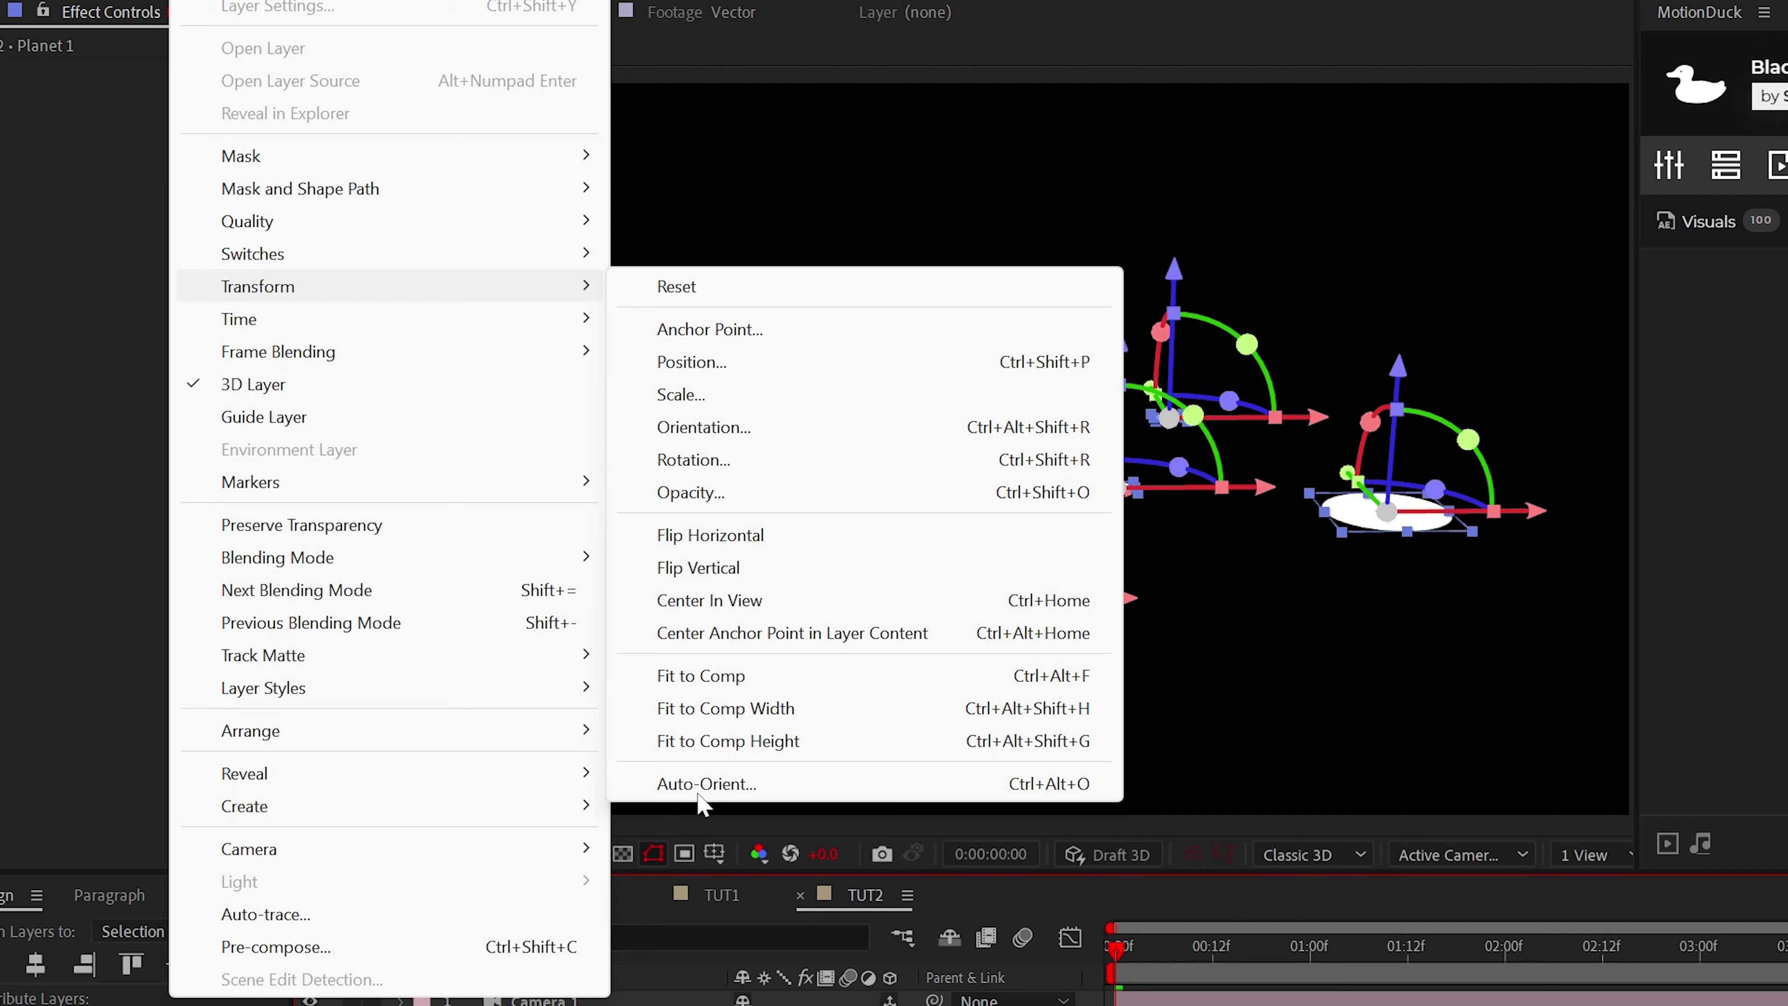
{"action": "left_click", "coordinate": [732, 785]}
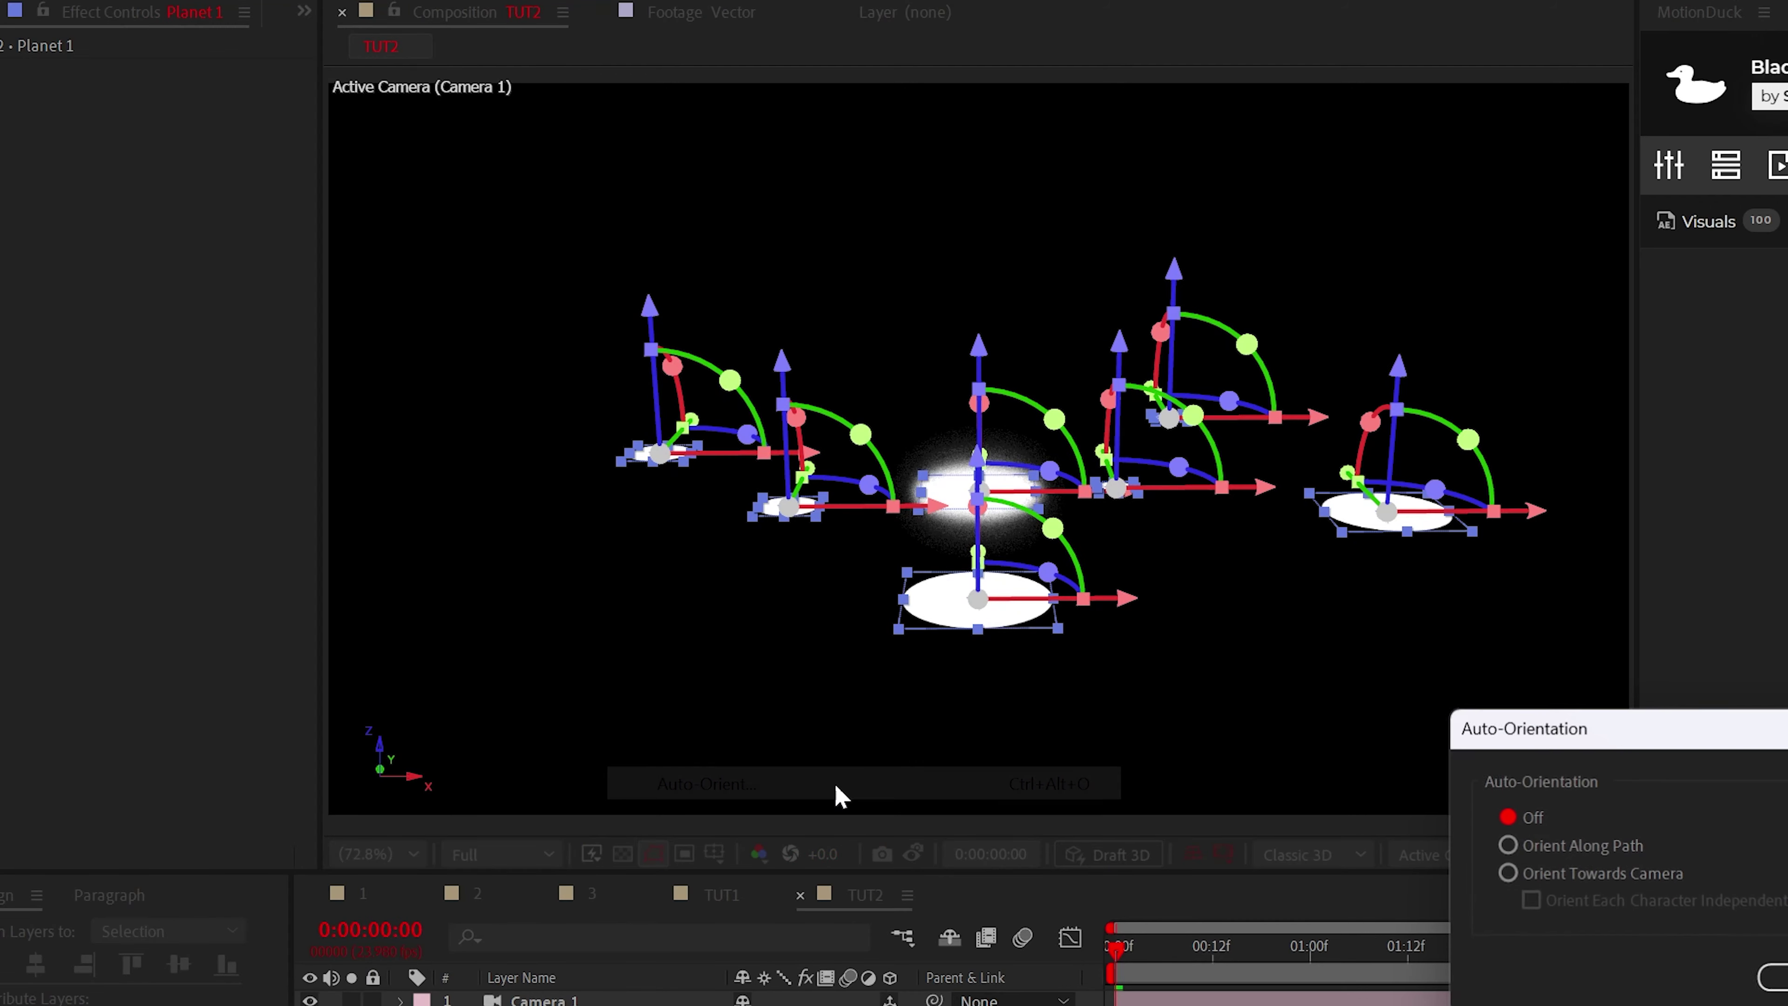
{"action": "left_click_drag", "start_coordinate": [1605, 740], "coordinate": [1107, 464]}
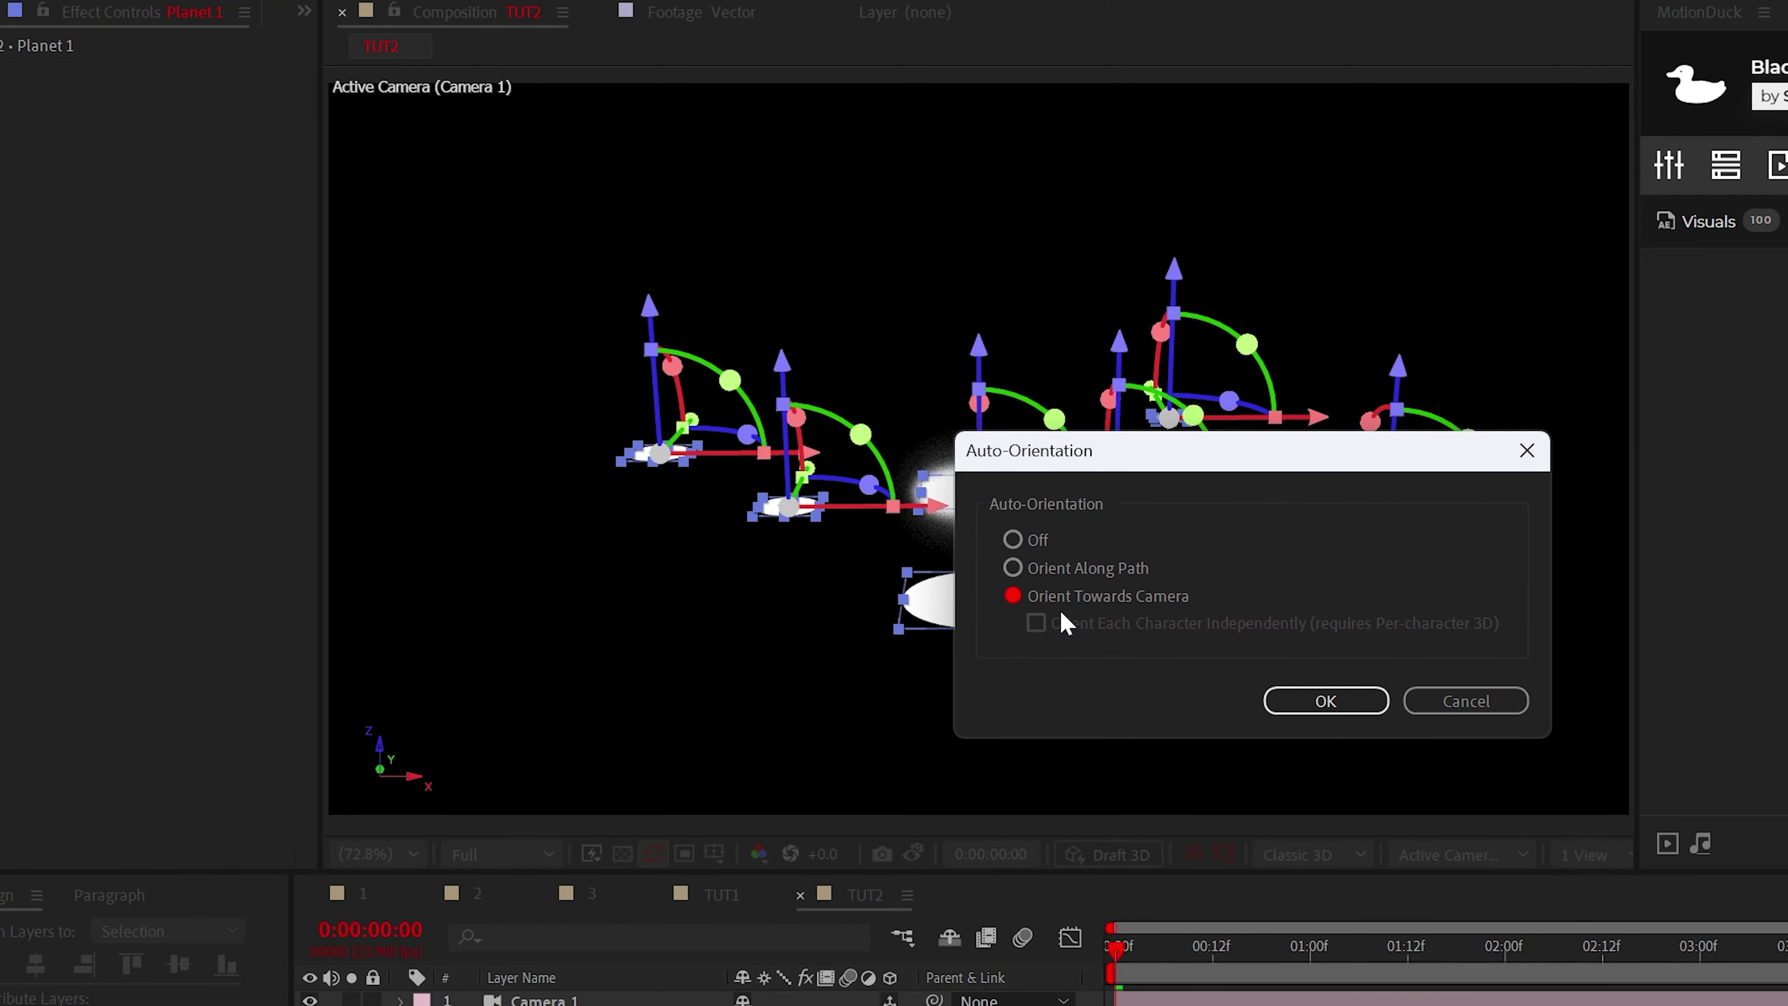
{"action": "left_click", "coordinate": [1324, 708]}
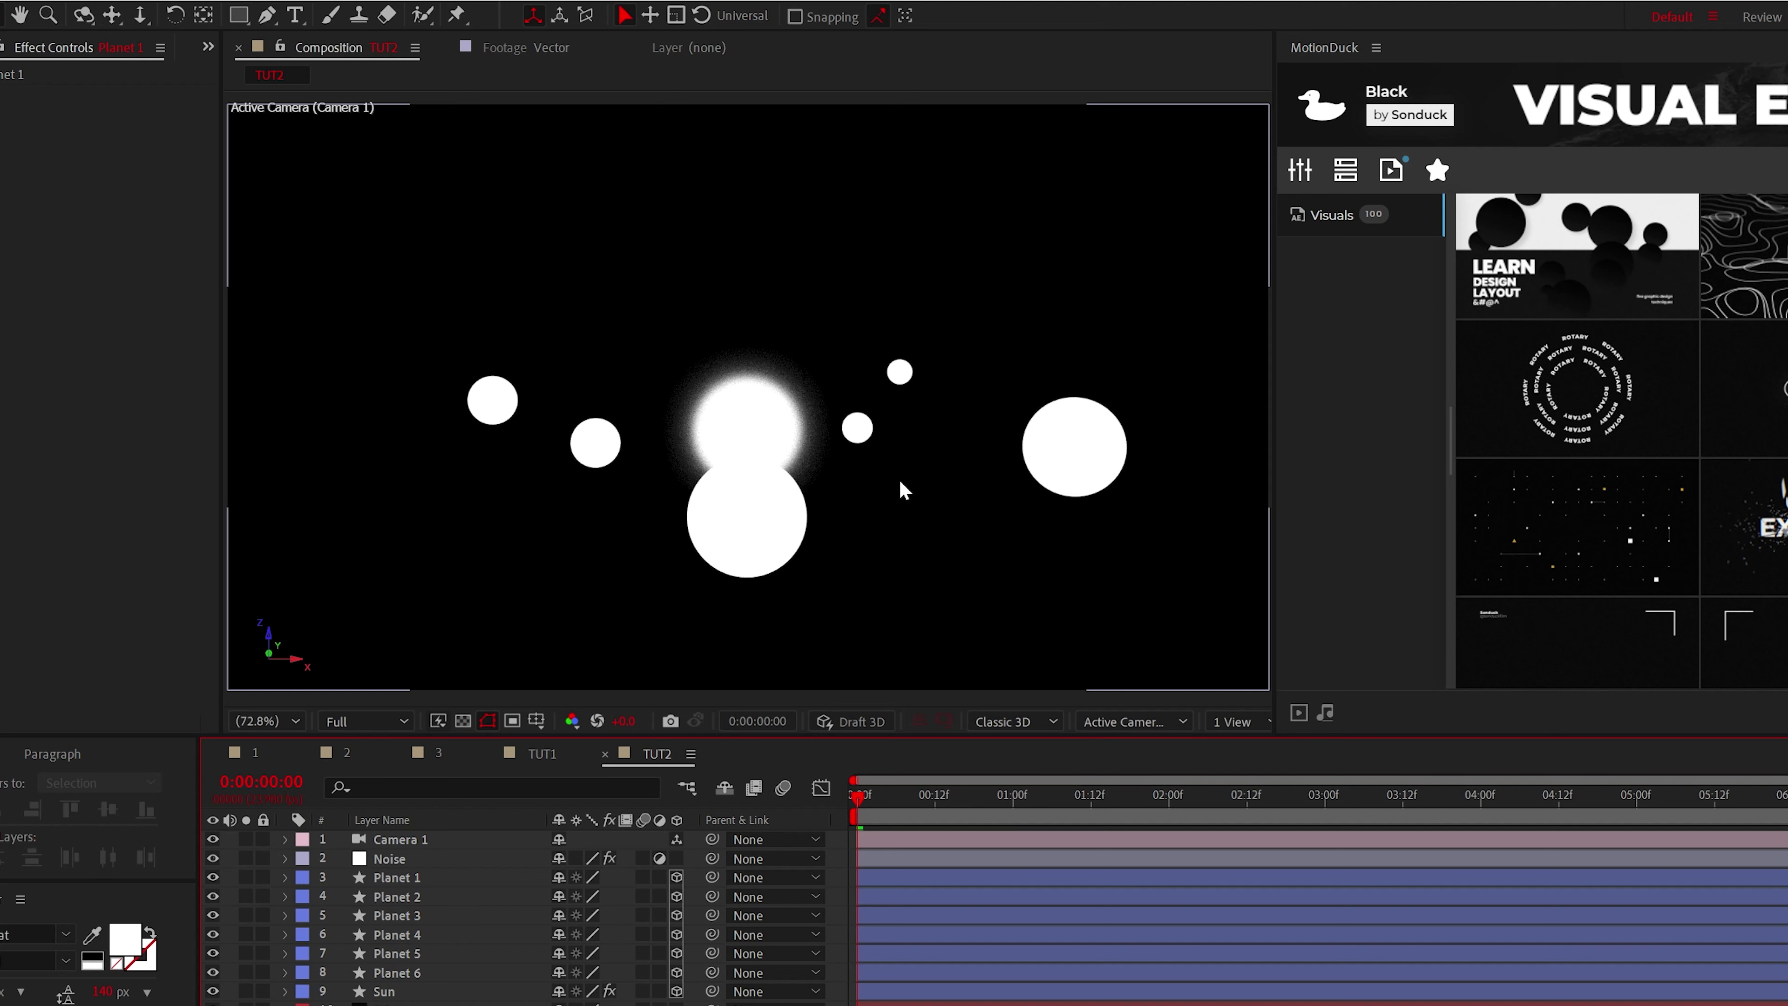
Apply a swapped Gradient Ramp to Planet 1, placing its start and end points over the planet
{"action": "left_click", "coordinate": [397, 877]}
{"action": "left_click", "coordinate": [171, 15]}
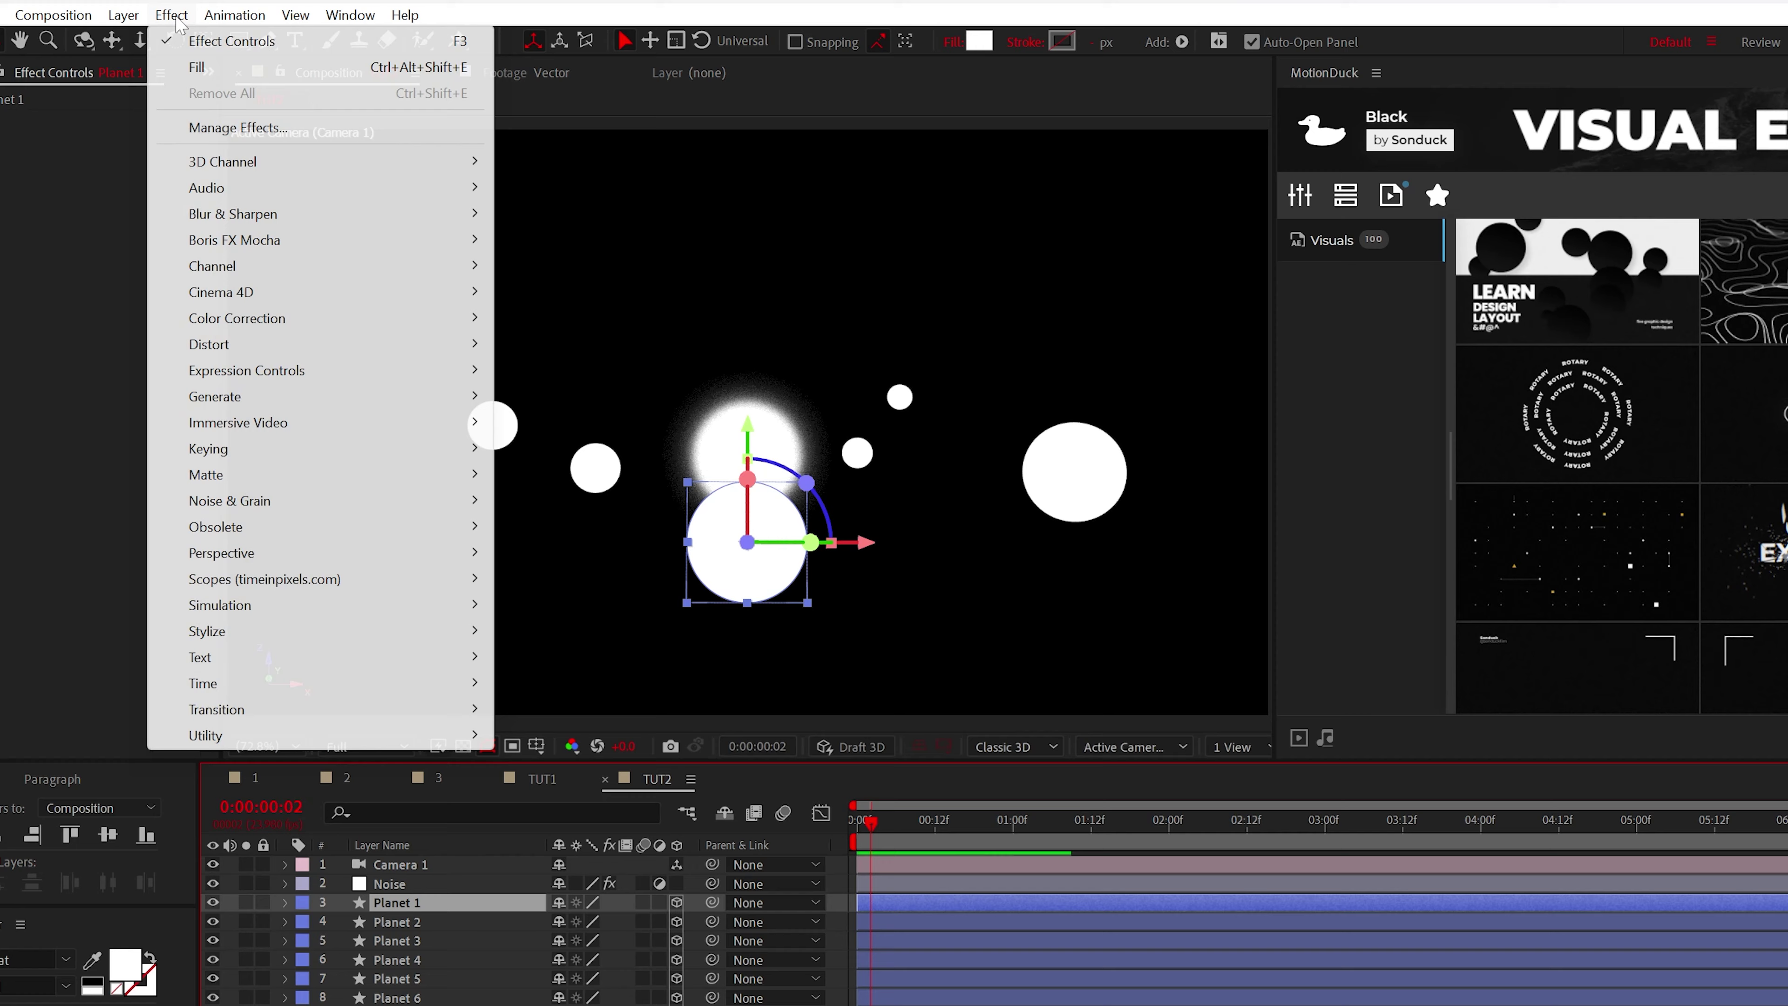
{"action": "mouse_move", "coordinate": [225, 396]}
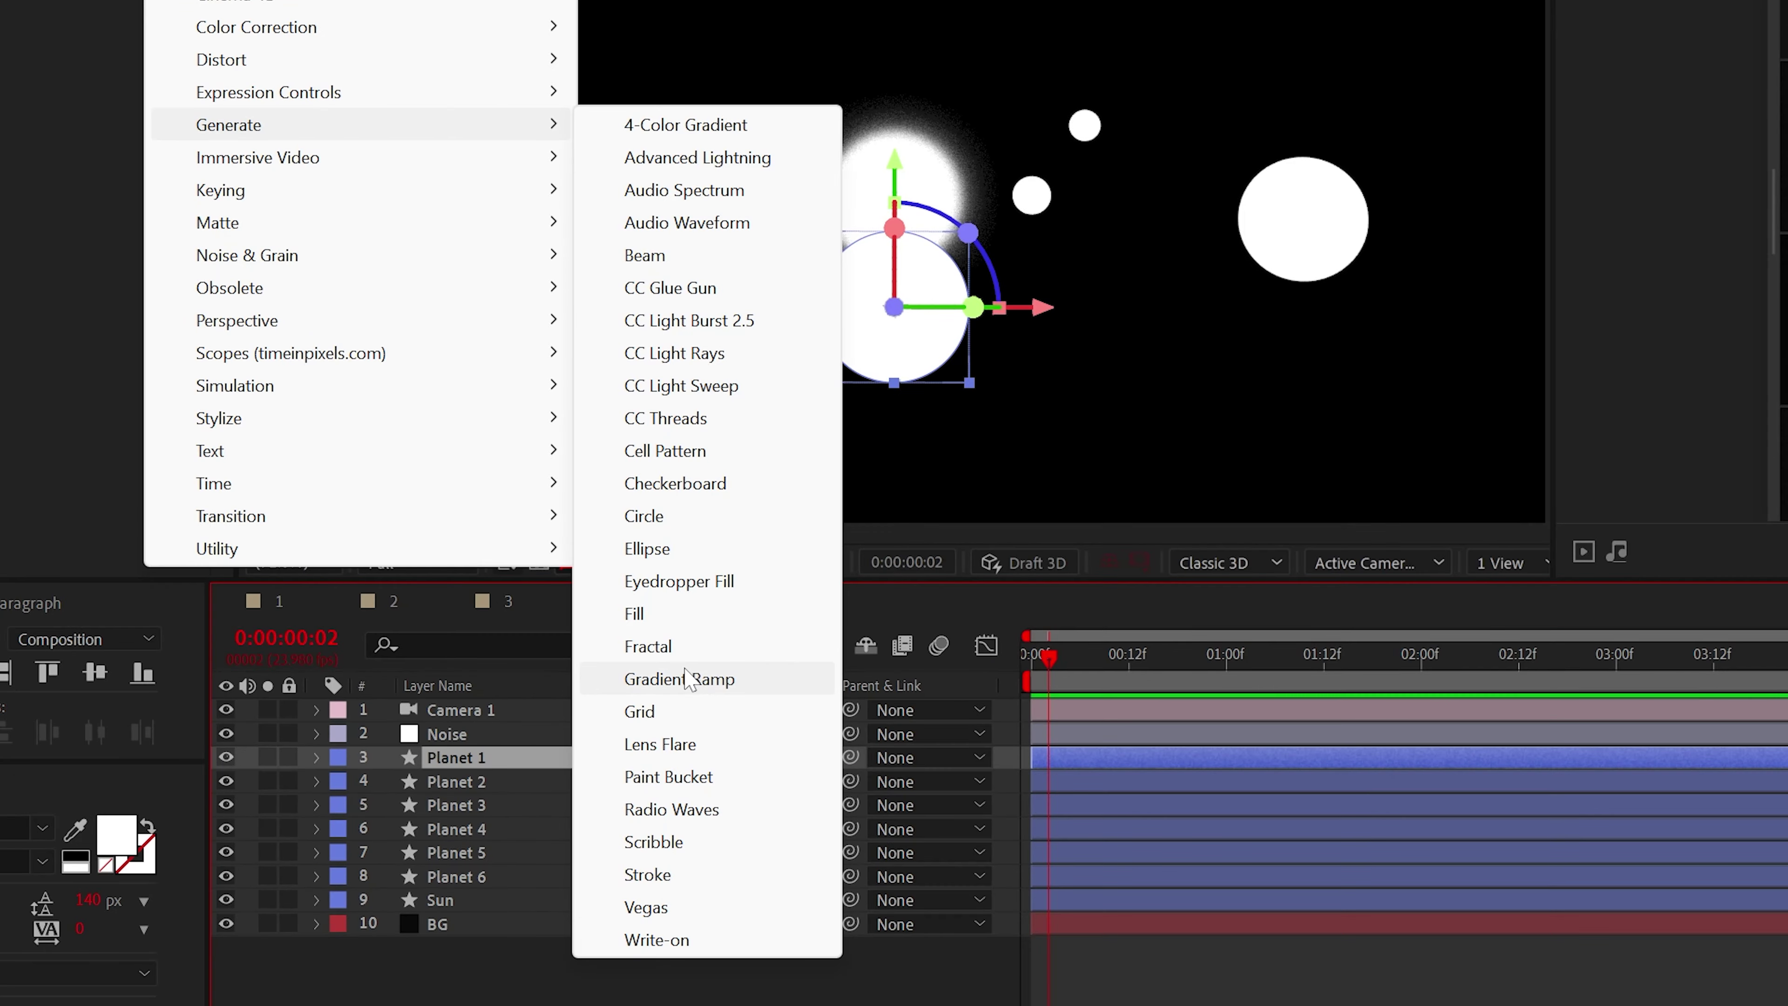
{"action": "left_click", "coordinate": [571, 837]}
{"action": "left_click", "coordinate": [261, 299]}
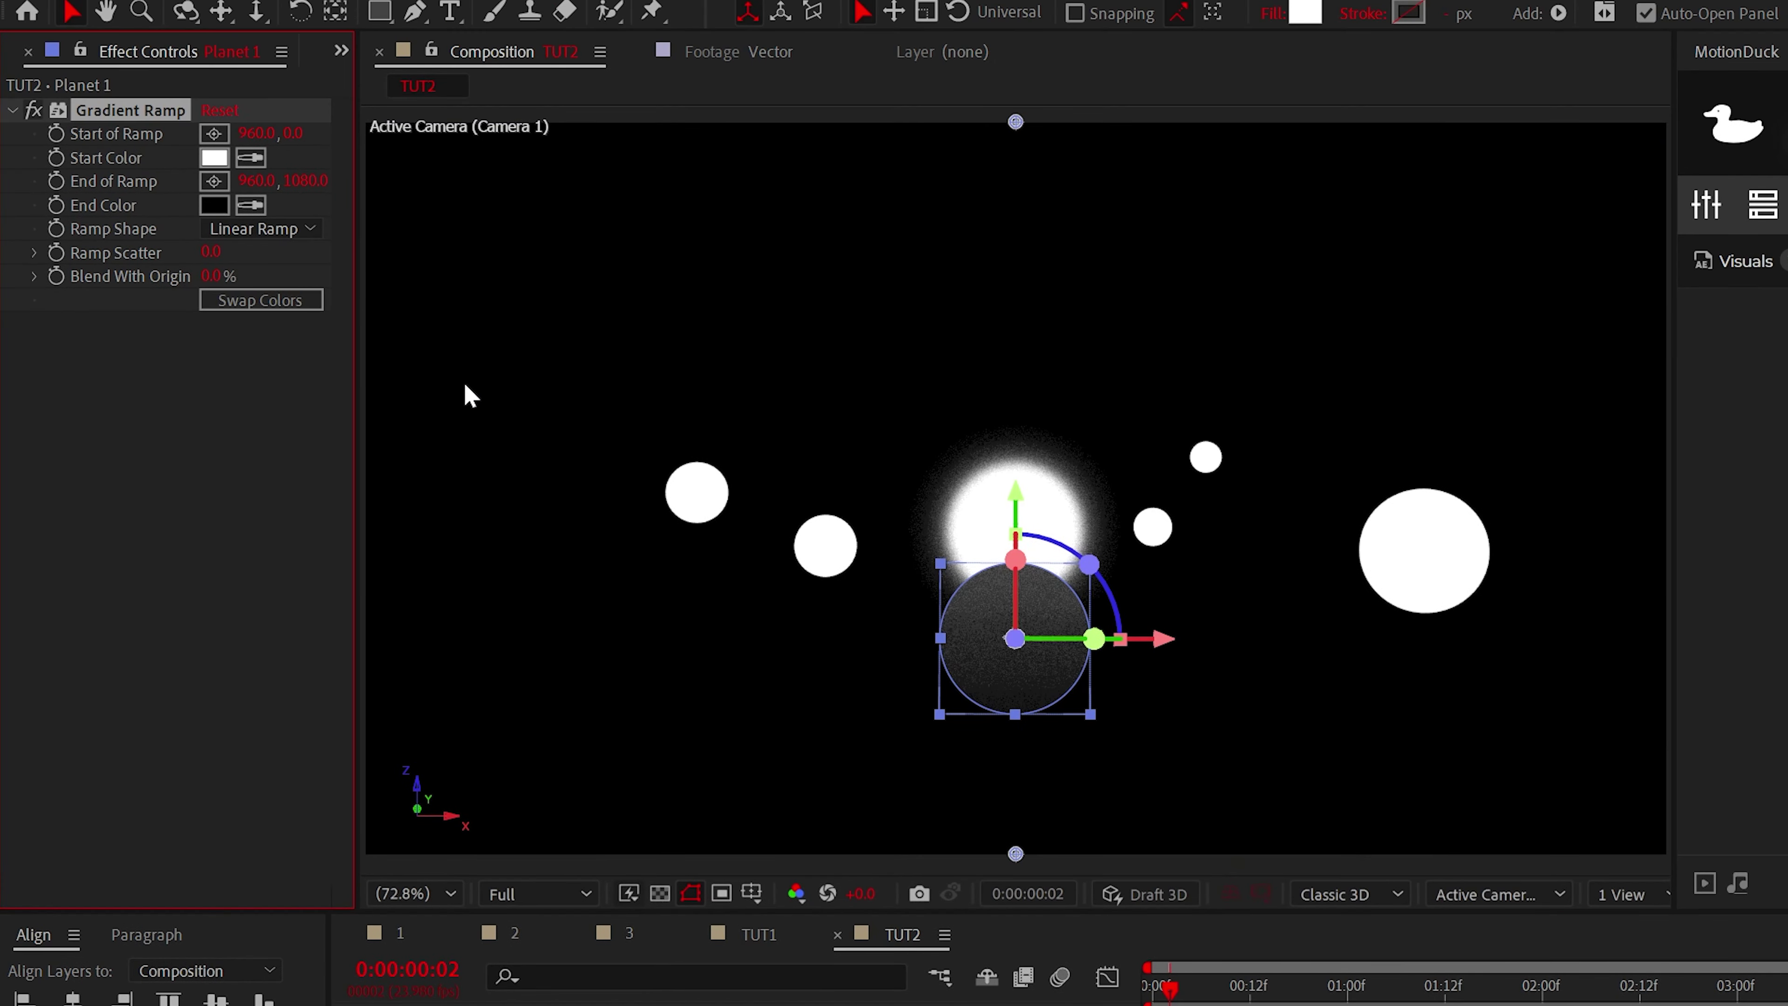
{"action": "left_click_drag", "start_coordinate": [1016, 853], "coordinate": [1015, 804]}
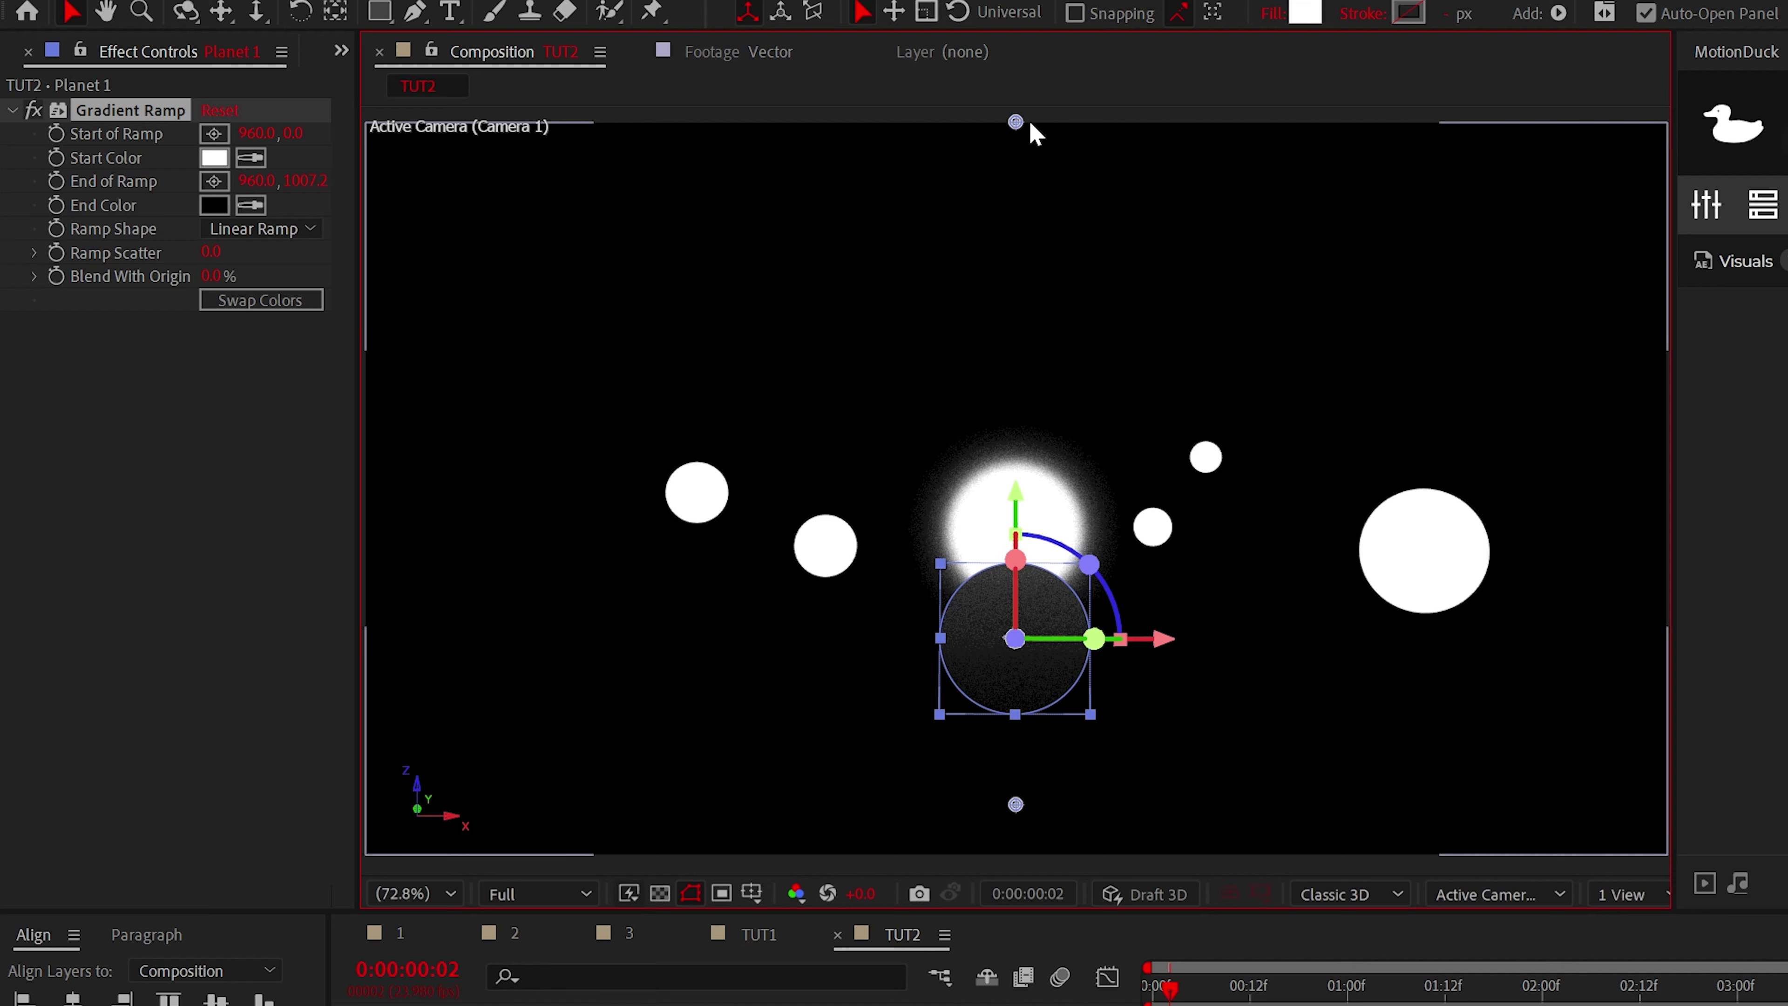
{"action": "left_click_drag", "start_coordinate": [1016, 212], "coordinate": [1016, 262]}
{"action": "key", "text": "F2"}
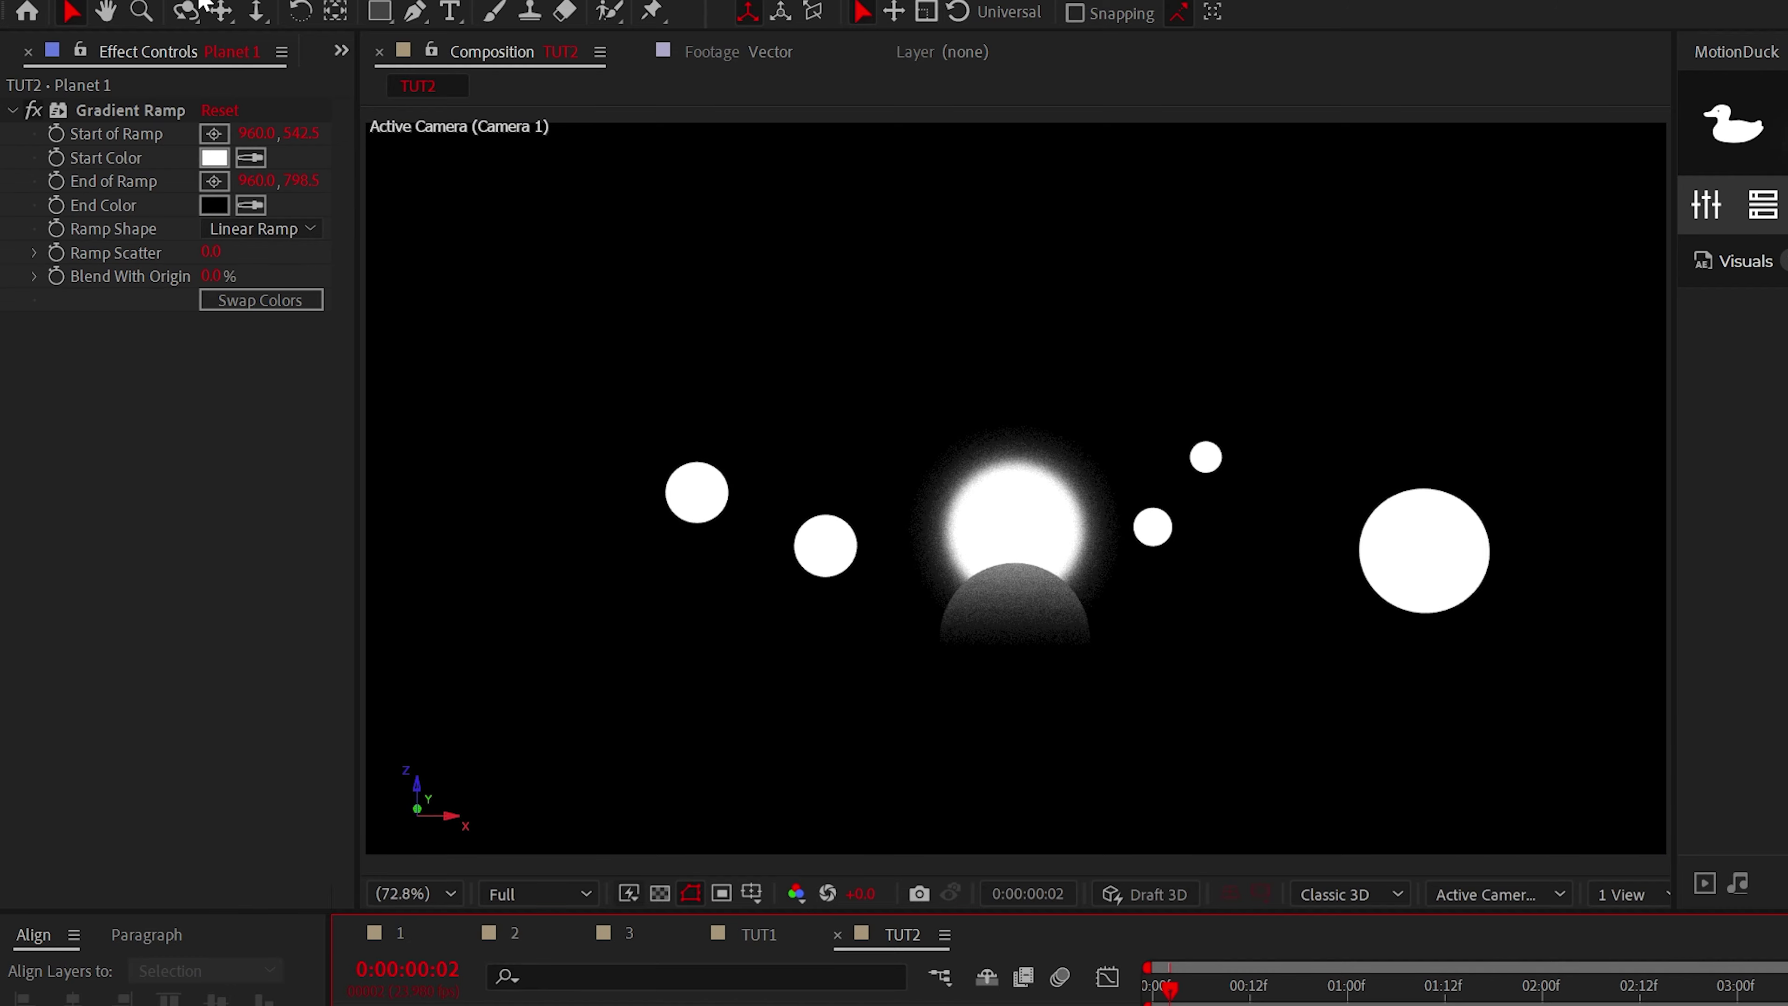
Add a new null object and parent Planets 1–6 to it
{"action": "left_click", "coordinate": [235, 11]}
{"action": "mouse_move", "coordinate": [267, 44]}
{"action": "left_click", "coordinate": [735, 174]}
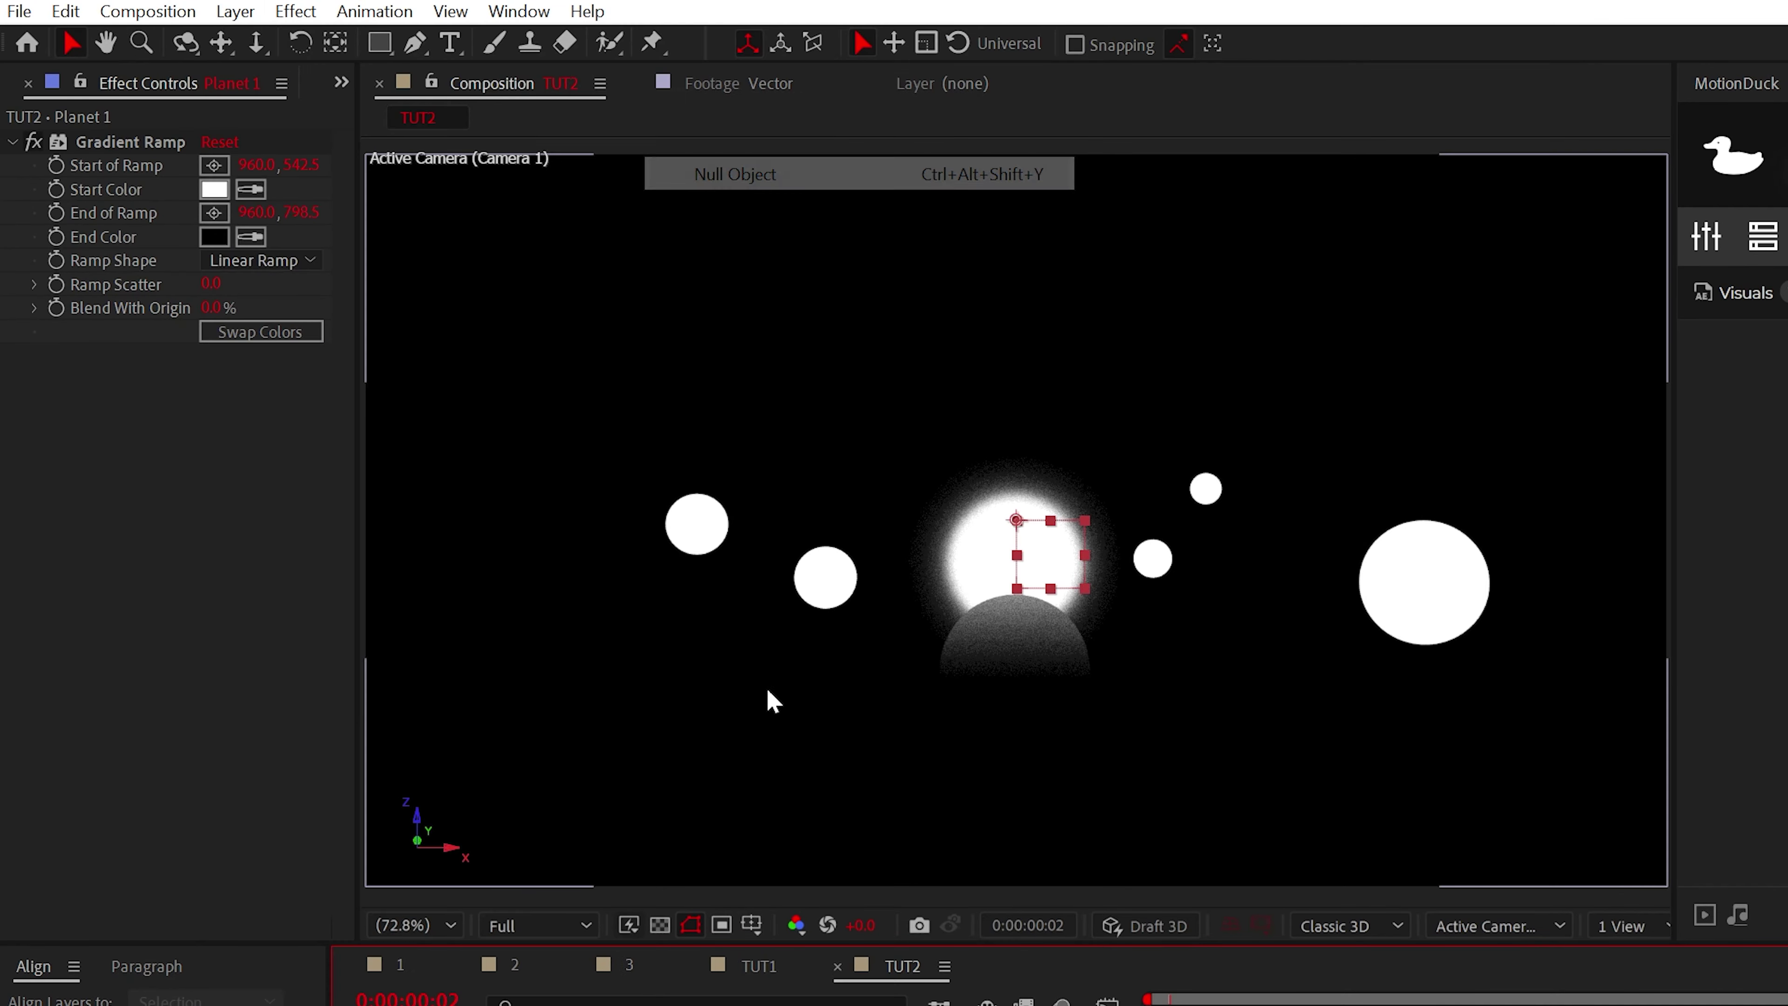
{"action": "left_click", "coordinate": [577, 725]}
{"action": "left_click", "coordinate": [542, 843], "text": "shift"}
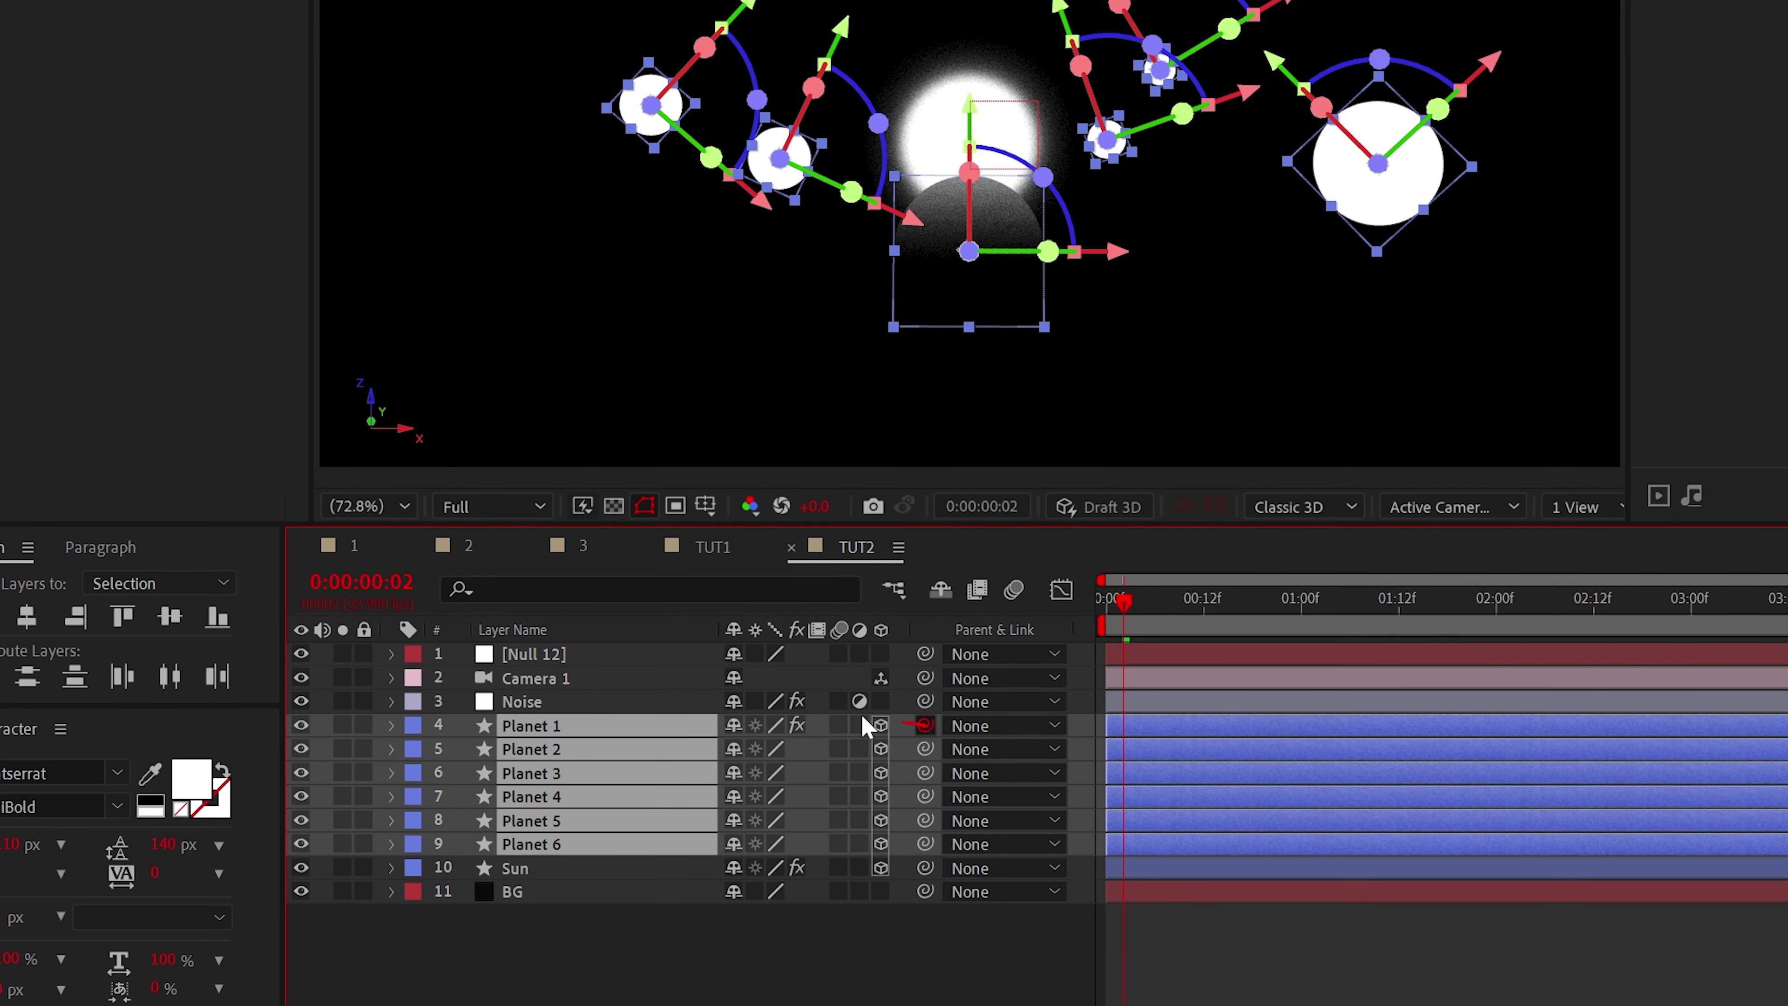
{"action": "left_click_drag", "start_coordinate": [866, 726], "coordinate": [581, 658]}
Give the null's Z Rotation the expression time*2 and scrub ahead to preview the orbit
{"action": "left_click", "coordinate": [590, 664]}
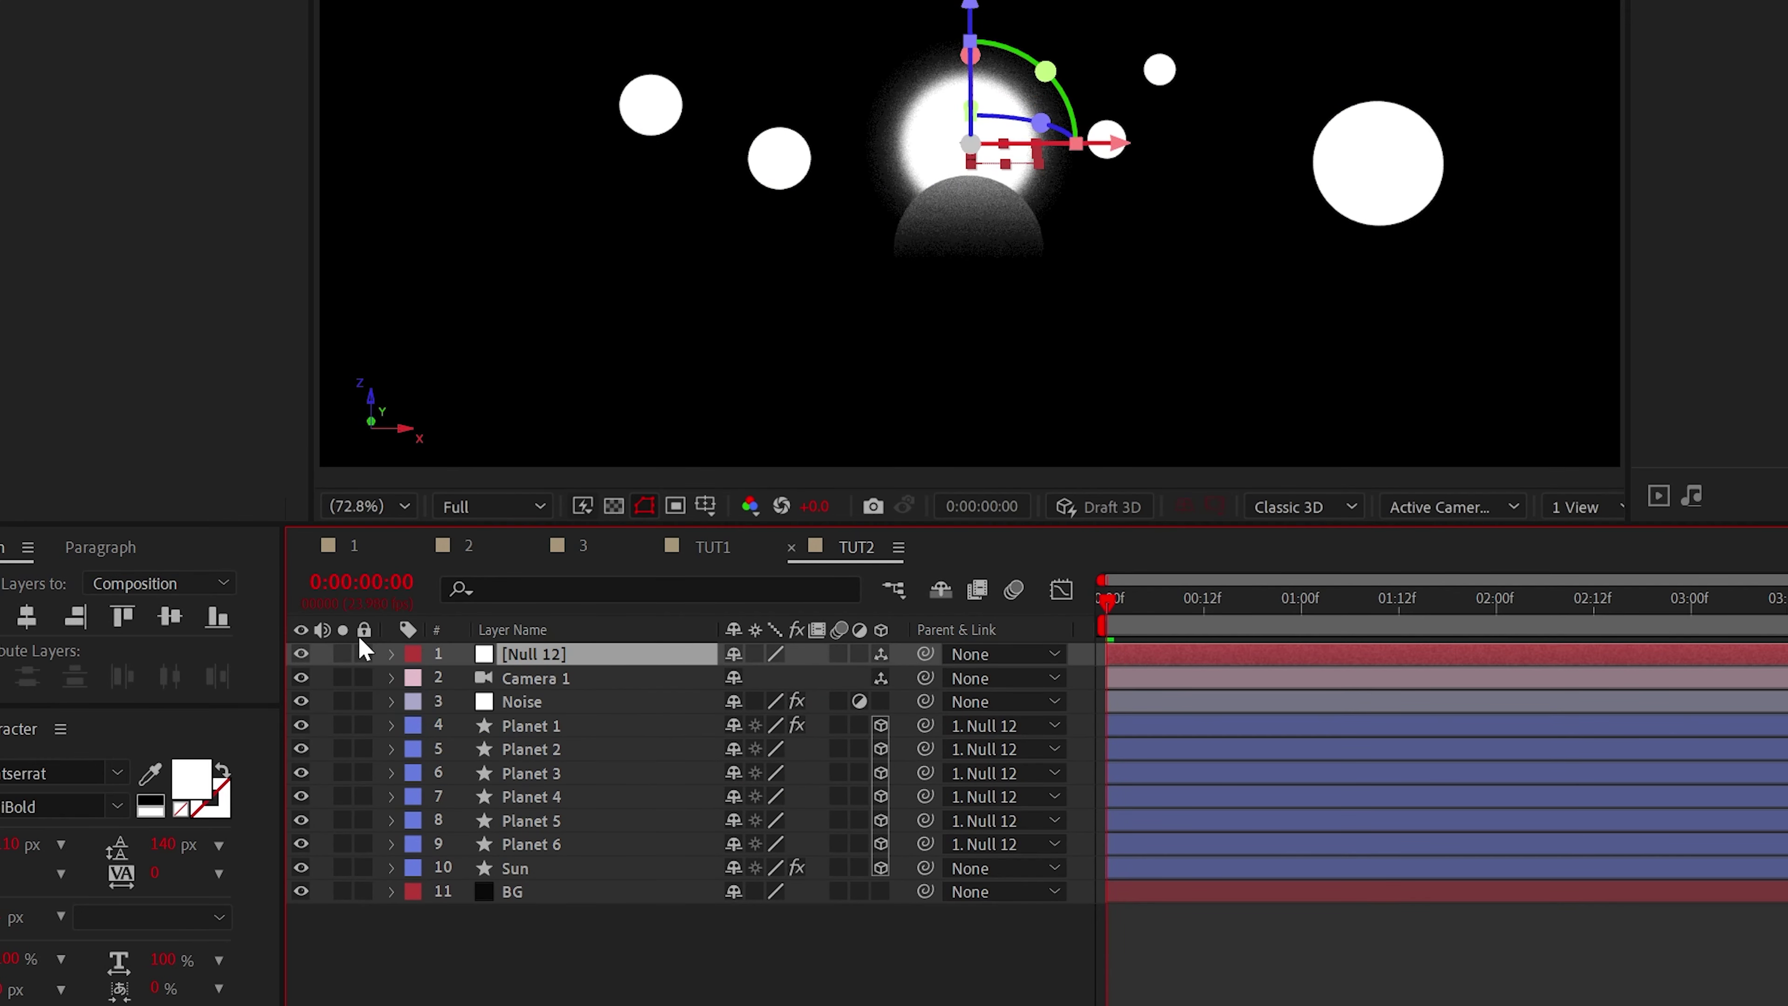
{"action": "left_click", "coordinate": [390, 654]}
{"action": "left_click", "coordinate": [461, 846], "text": "alt"}
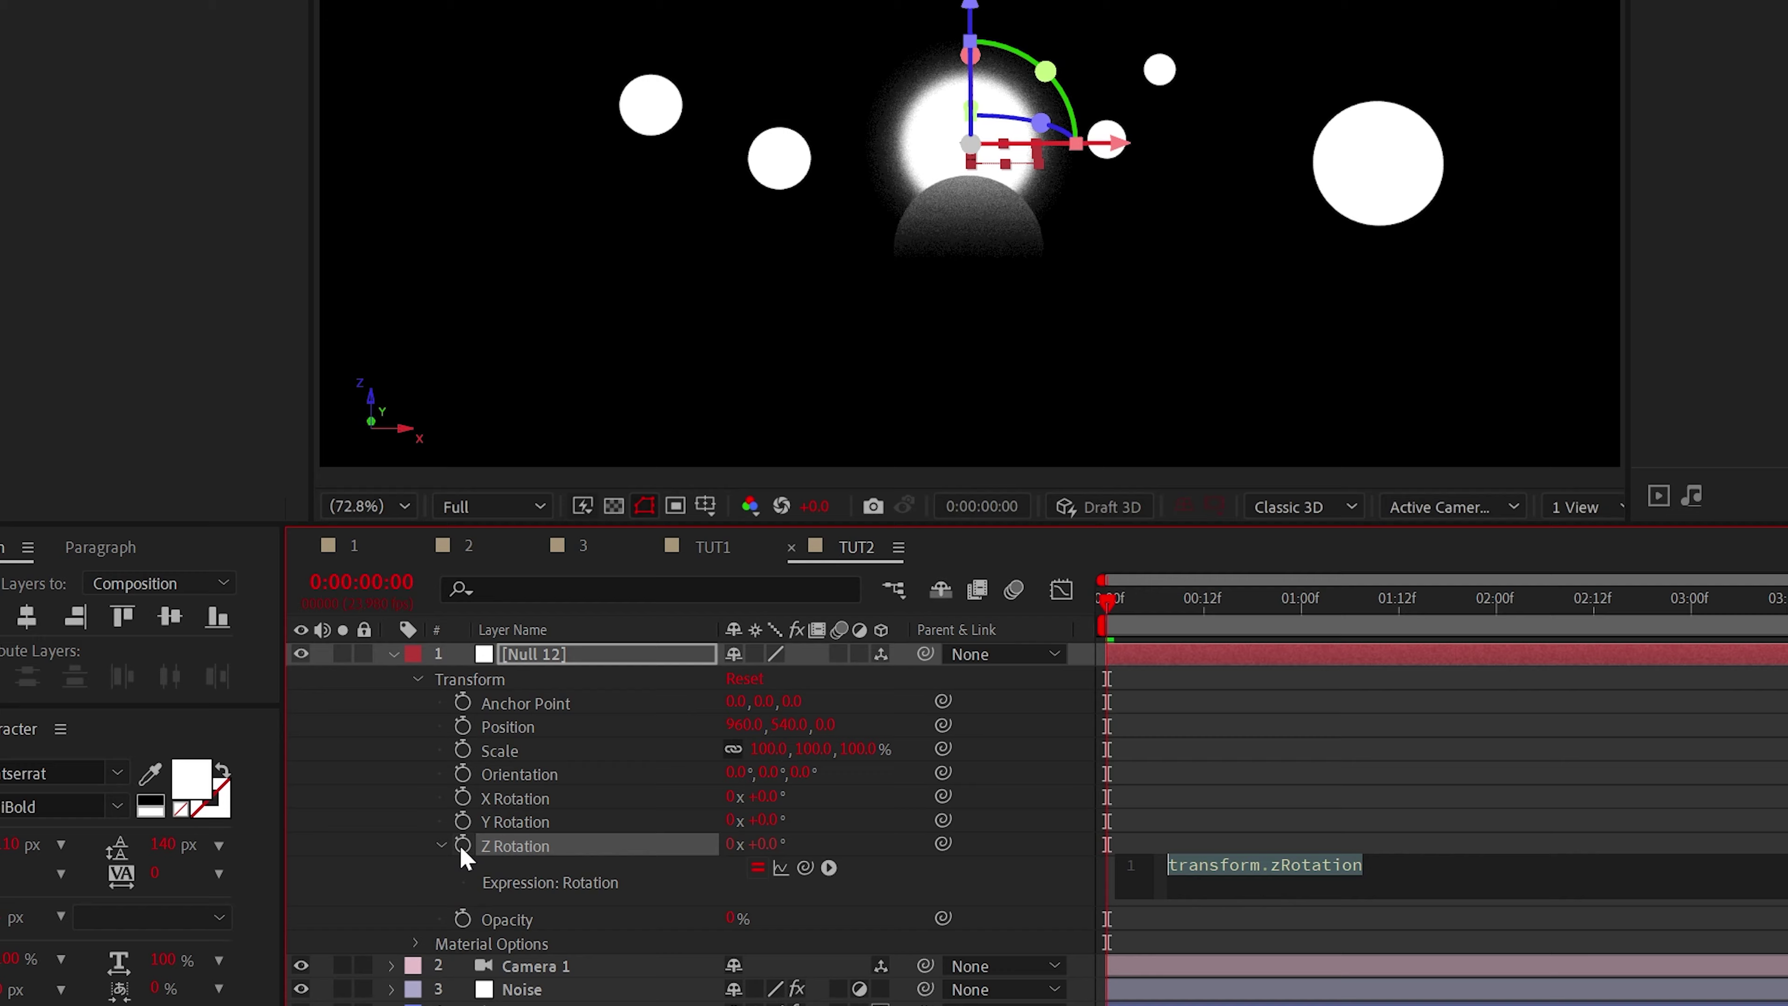
{"action": "type", "text": "time*200"}
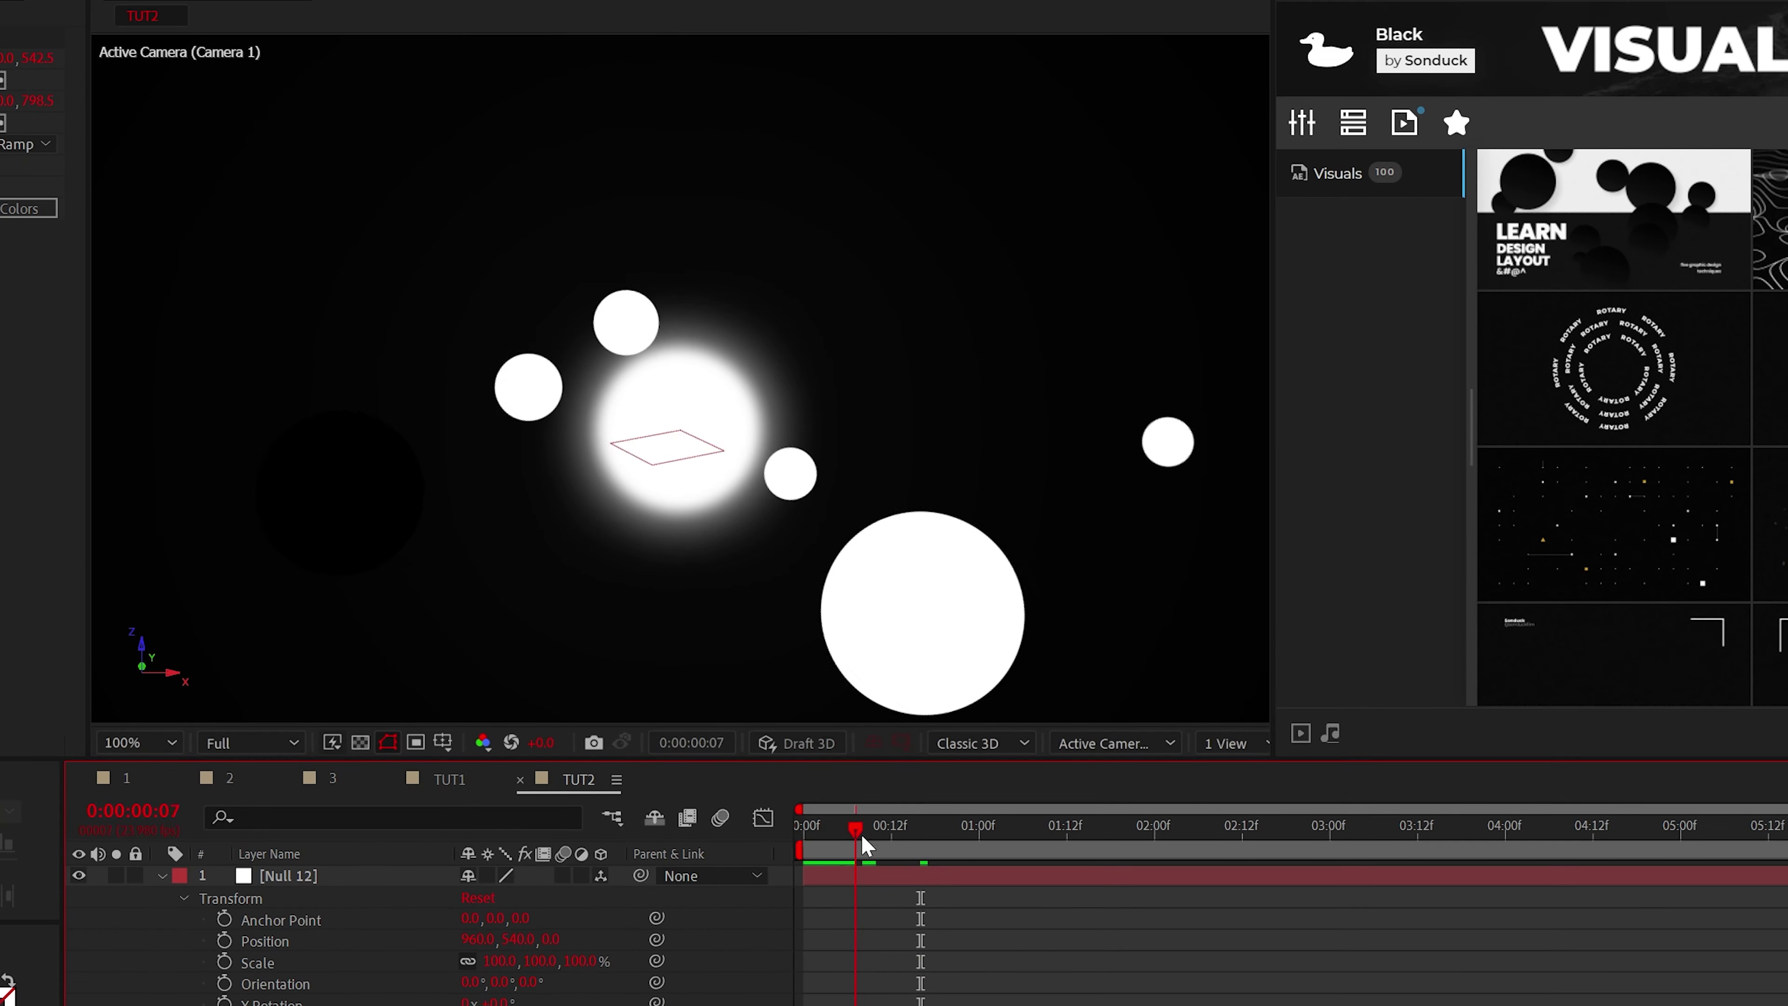
{"action": "left_click_drag", "start_coordinate": [860, 834], "coordinate": [899, 830]}
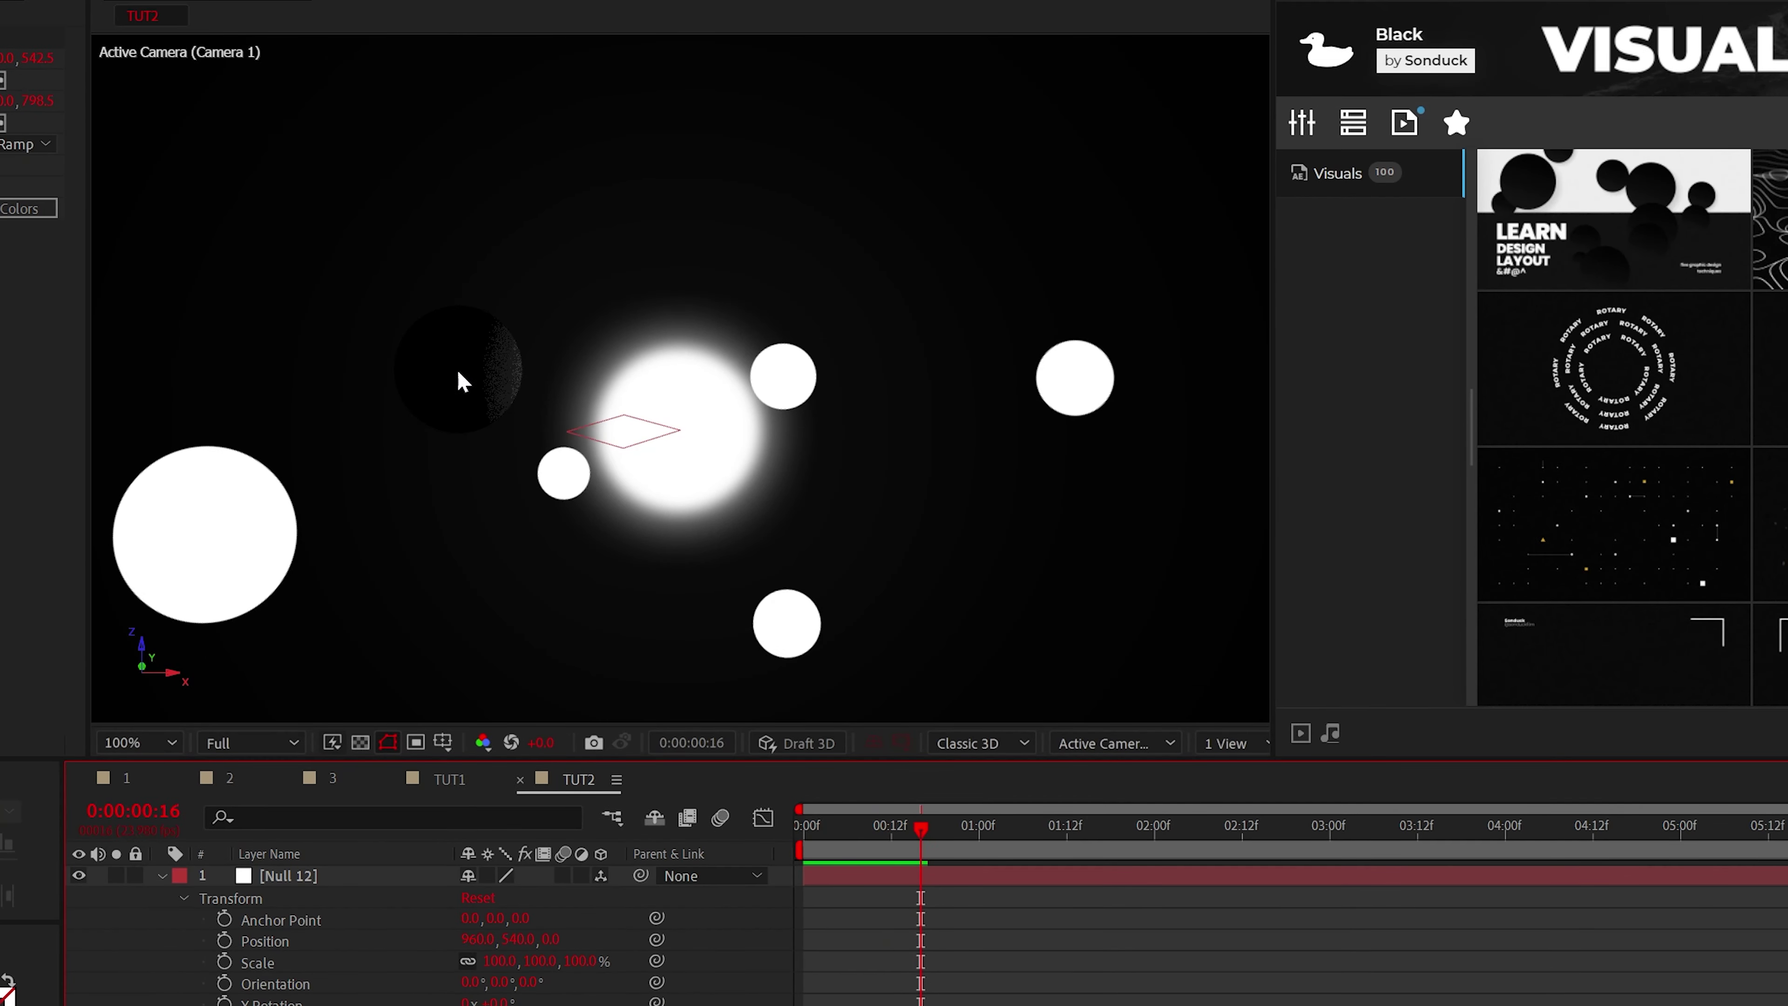
{"action": "left_click", "coordinate": [359, 742]}
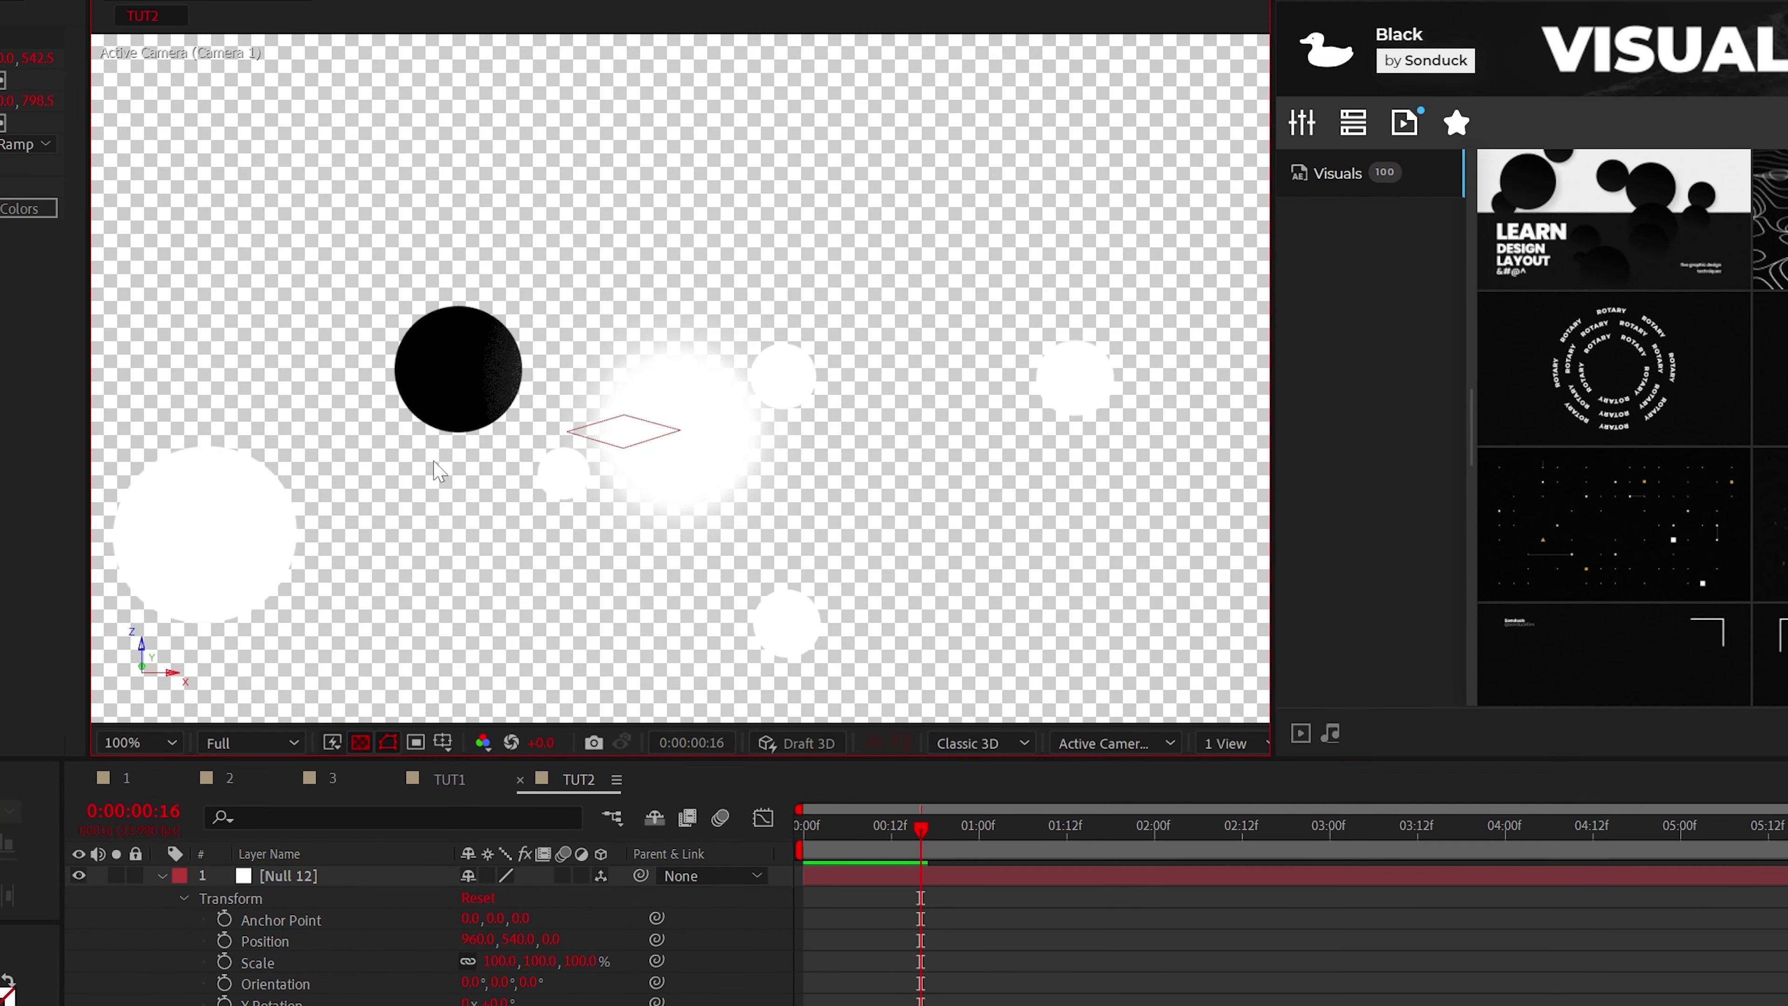
{"action": "left_click", "coordinate": [360, 743]}
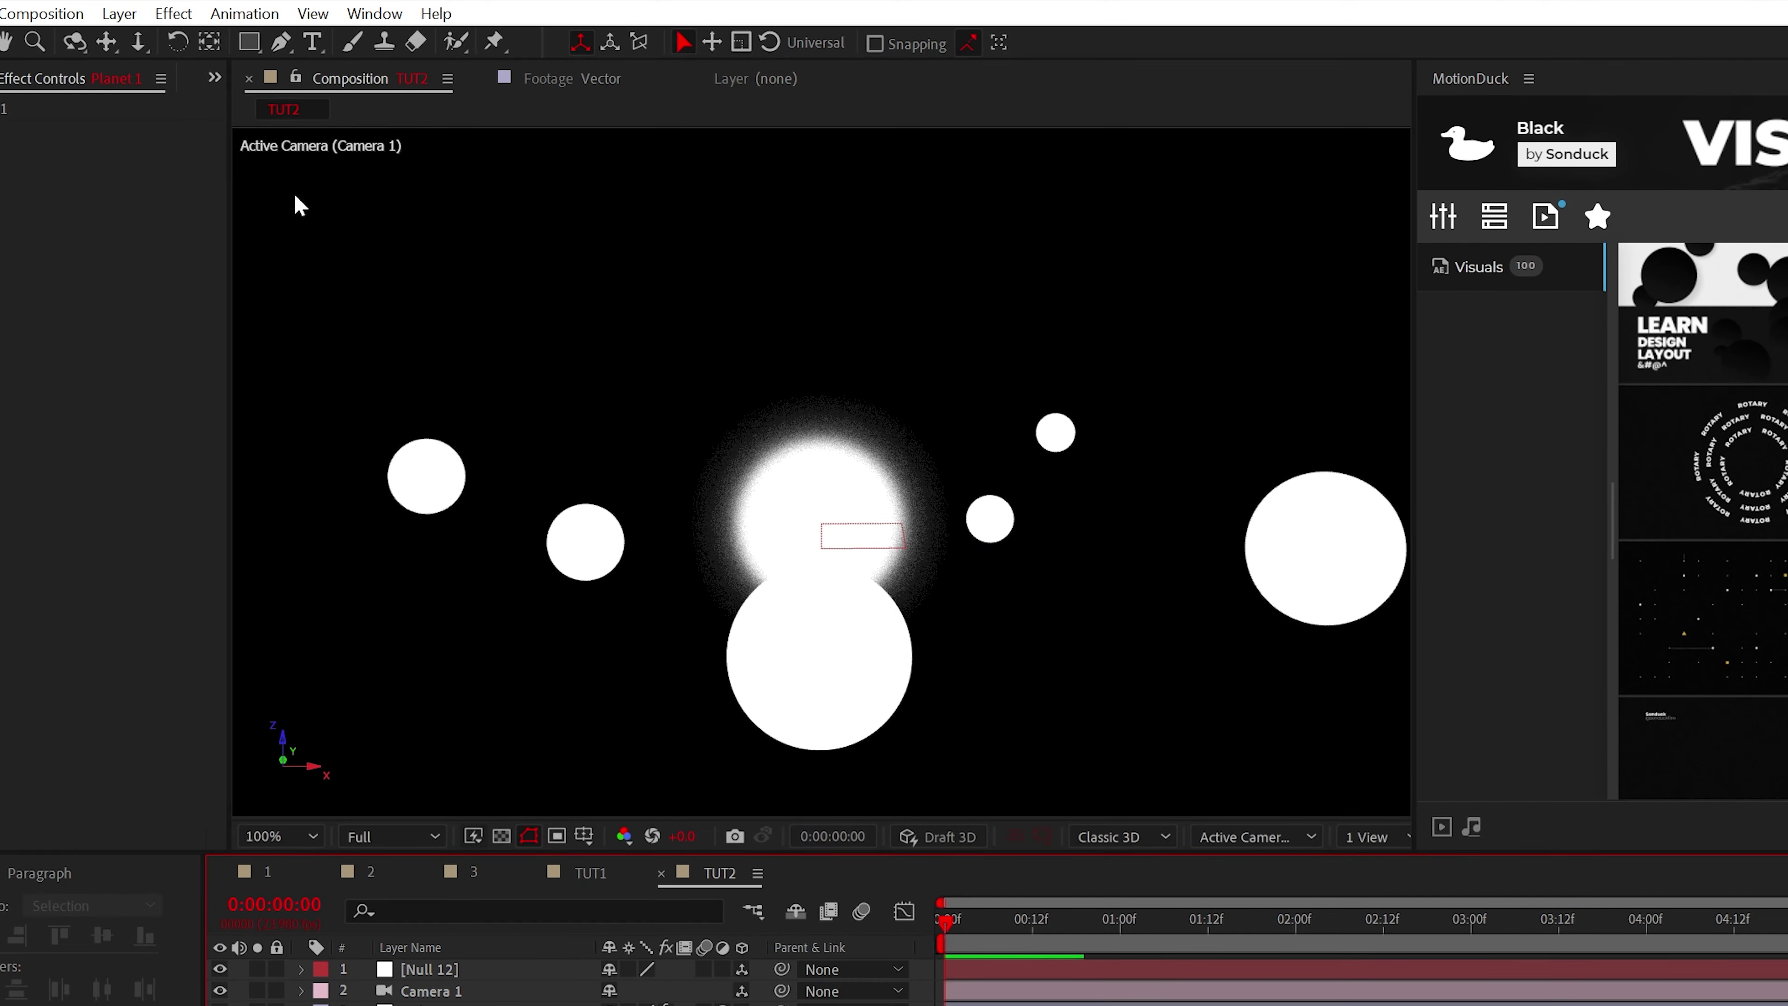
Create a new solid layer named Map
{"action": "left_click", "coordinate": [120, 16]}
{"action": "mouse_move", "coordinate": [282, 43]}
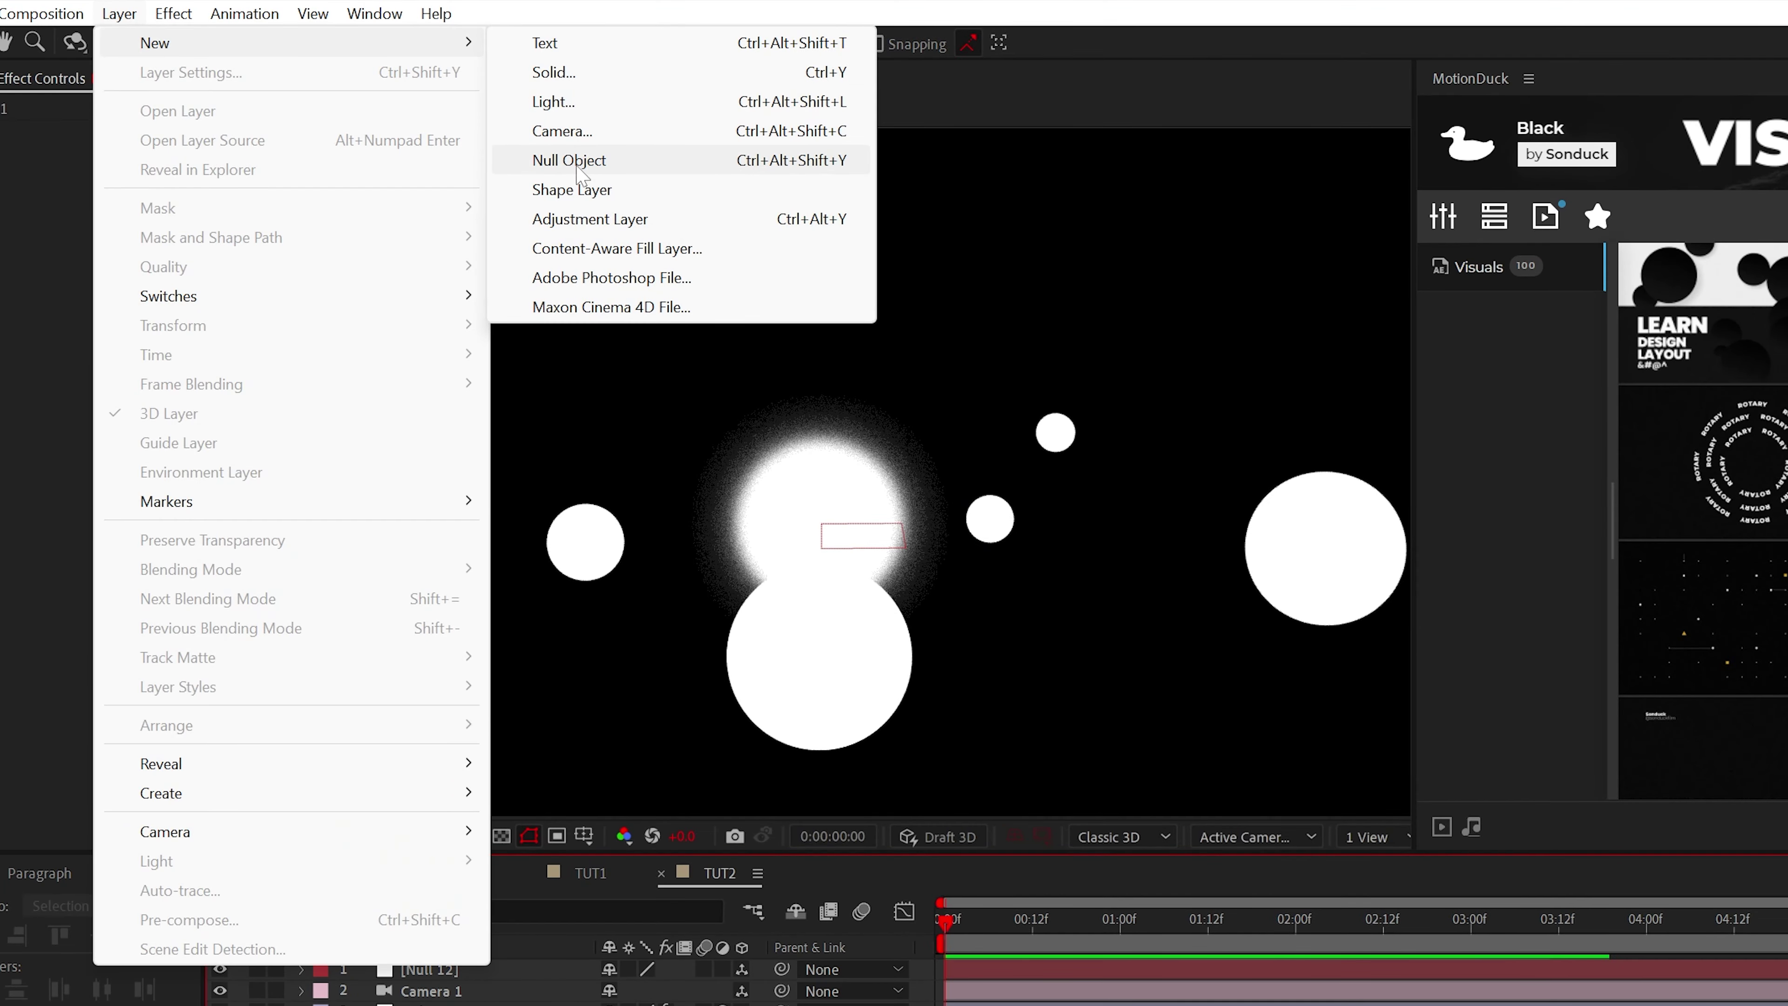
{"action": "left_click", "coordinate": [567, 79]}
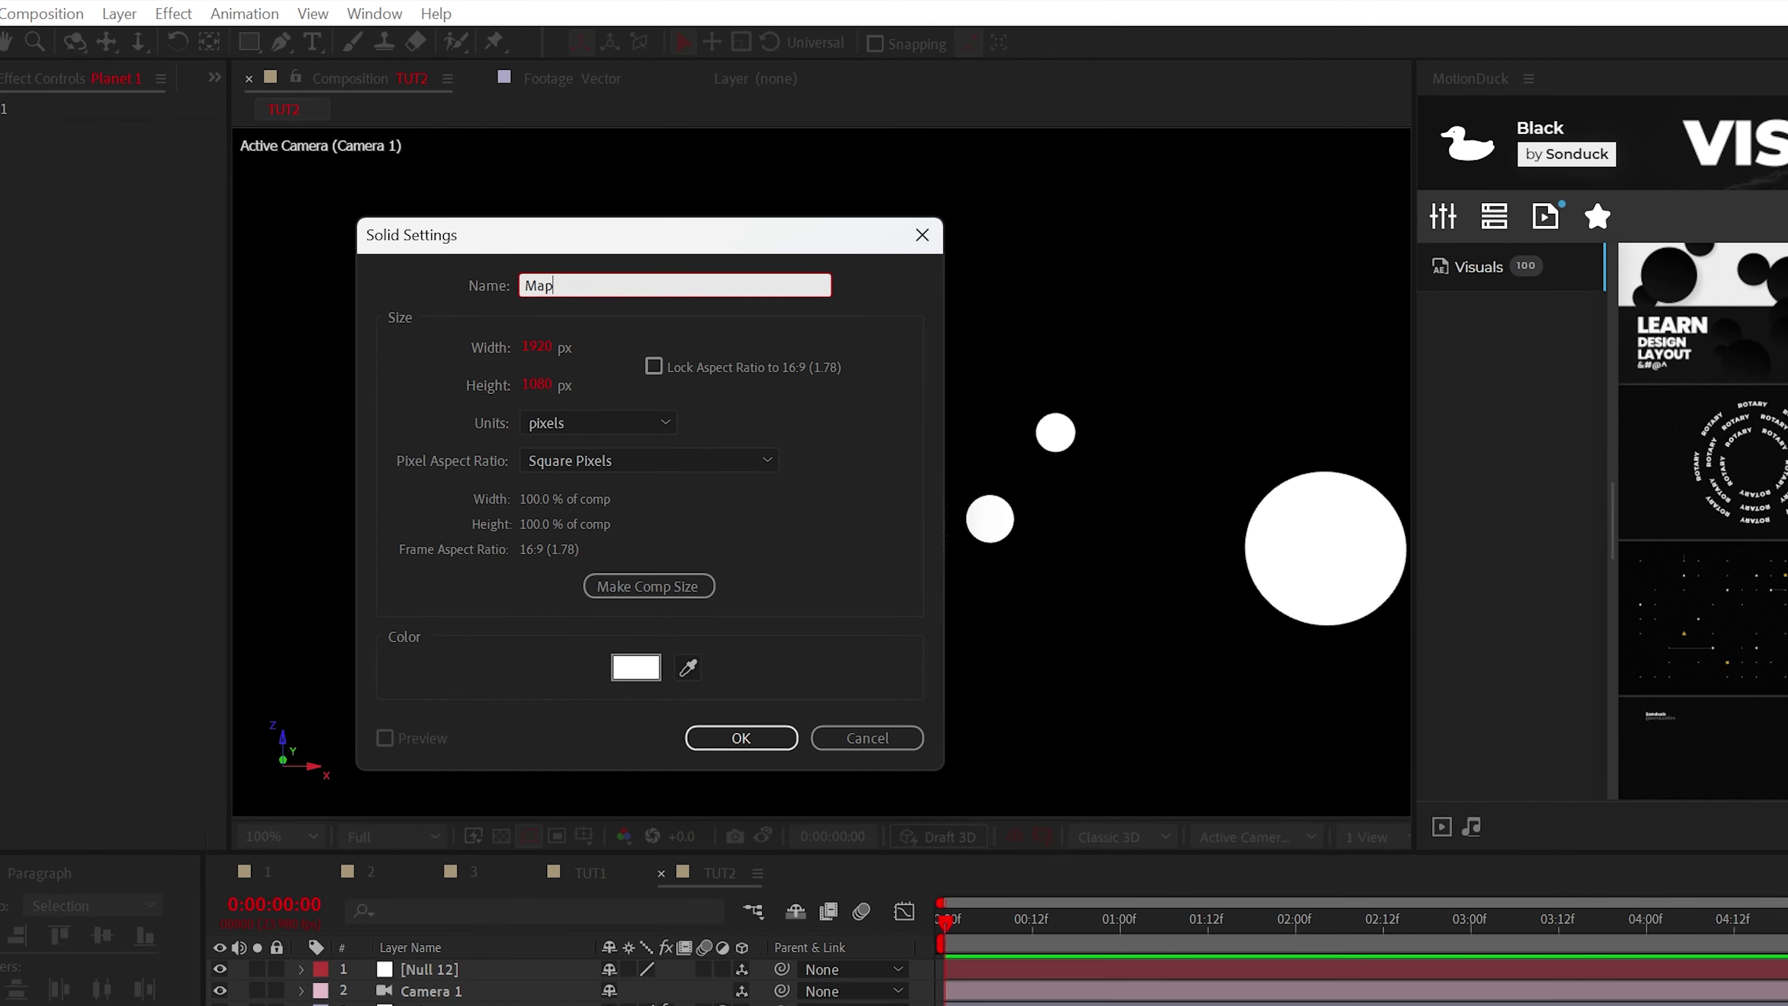
{"action": "type", "text": "Map"}
{"action": "key", "text": "Return"}
Apply a Radial Gradient Ramp to Map with swapped colours and the end point pulled up
{"action": "left_click", "coordinate": [173, 14]}
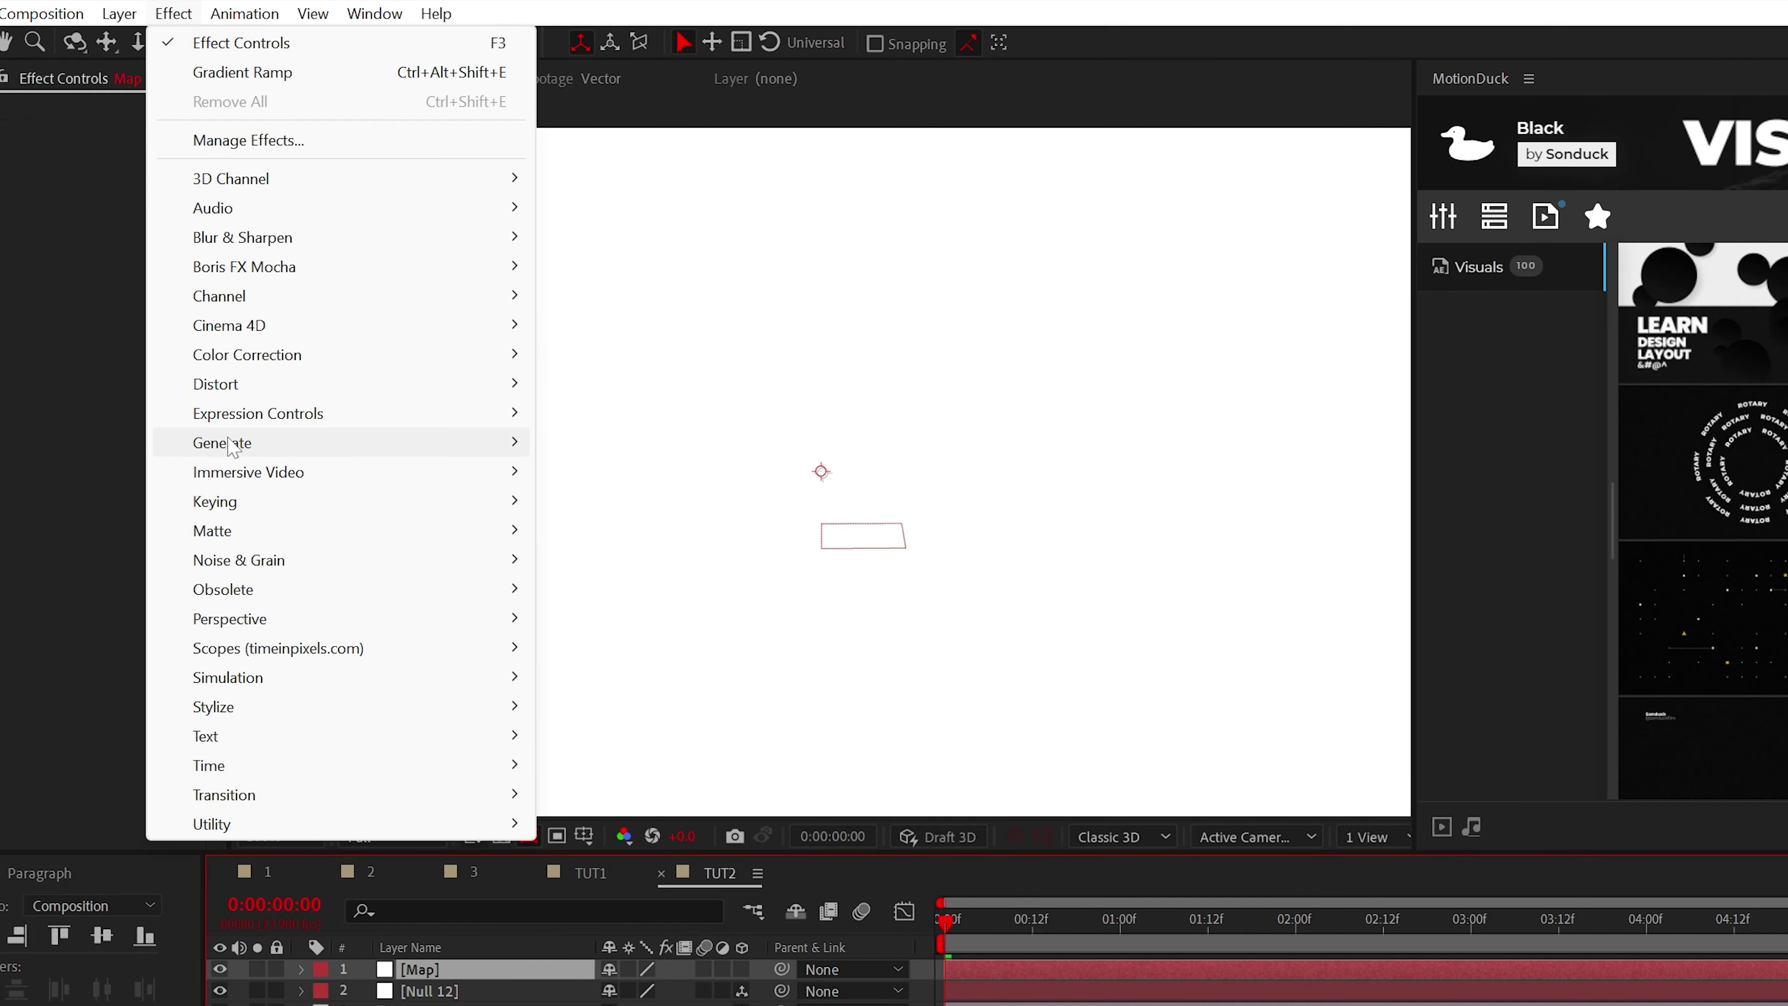
{"action": "mouse_move", "coordinate": [232, 444]}
{"action": "left_click", "coordinate": [704, 943]}
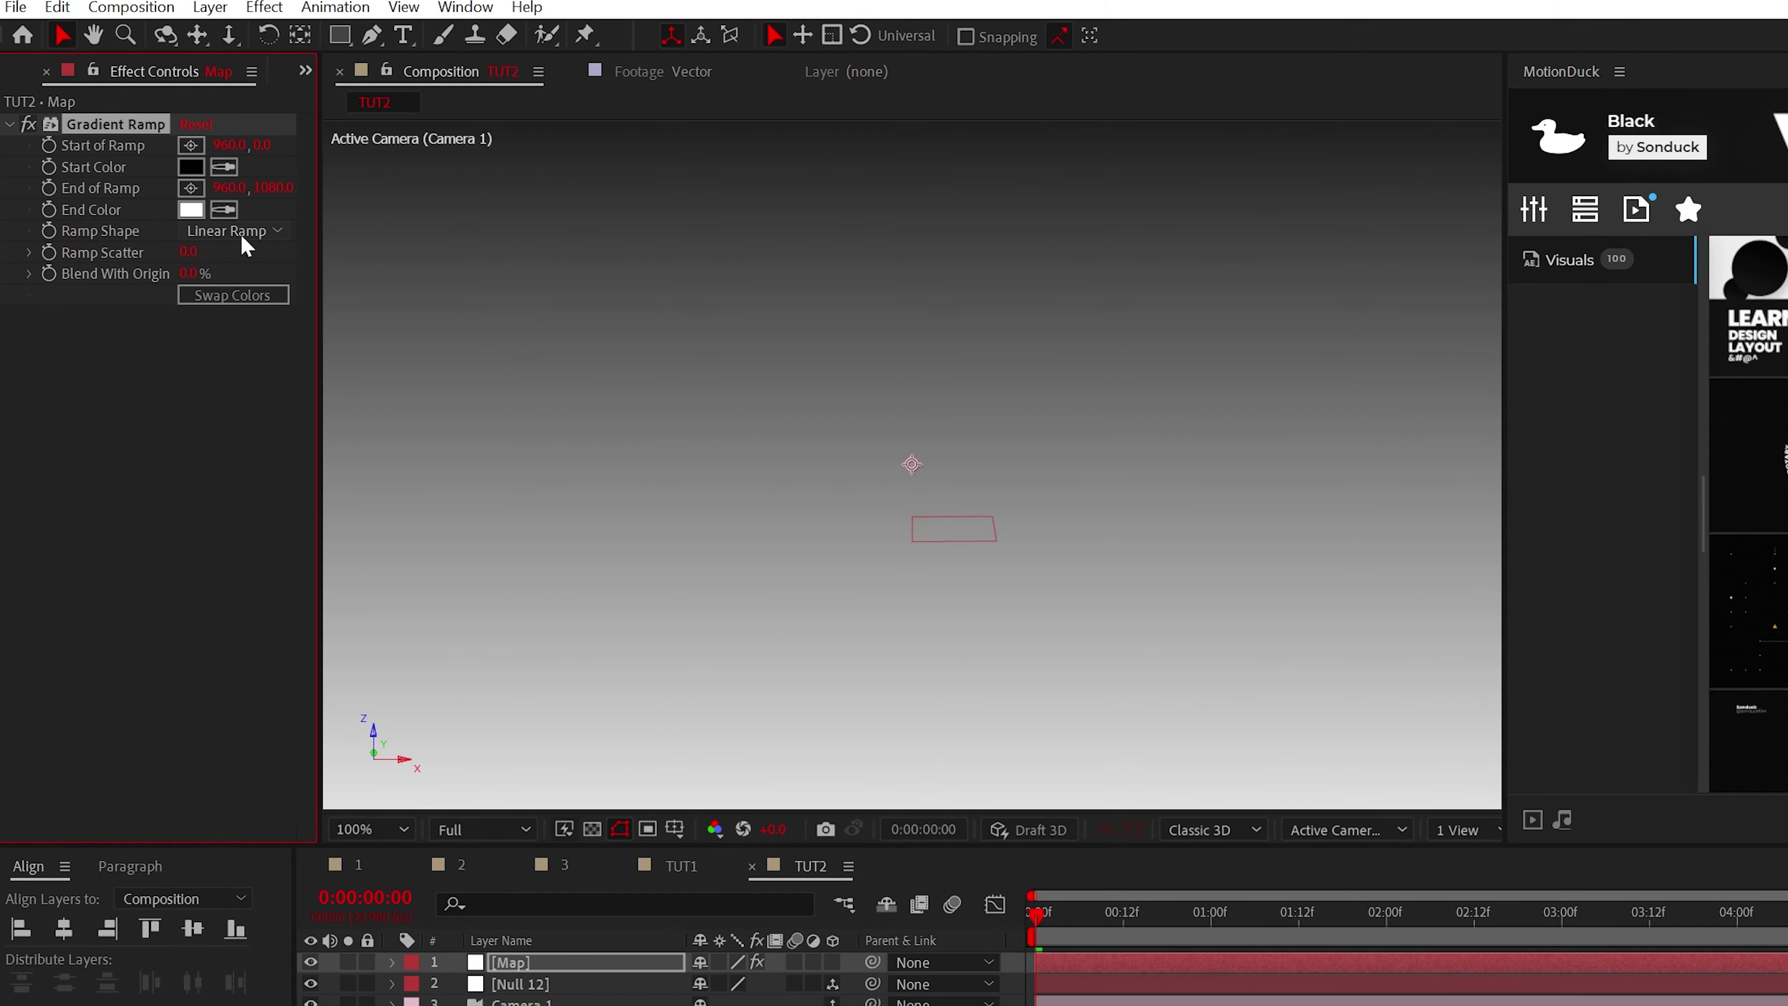
{"action": "left_click", "coordinate": [232, 230]}
{"action": "left_click", "coordinate": [261, 287]}
{"action": "scroll", "coordinate": [590, 501], "scroll_direction": "down", "scroll_amount": 2}
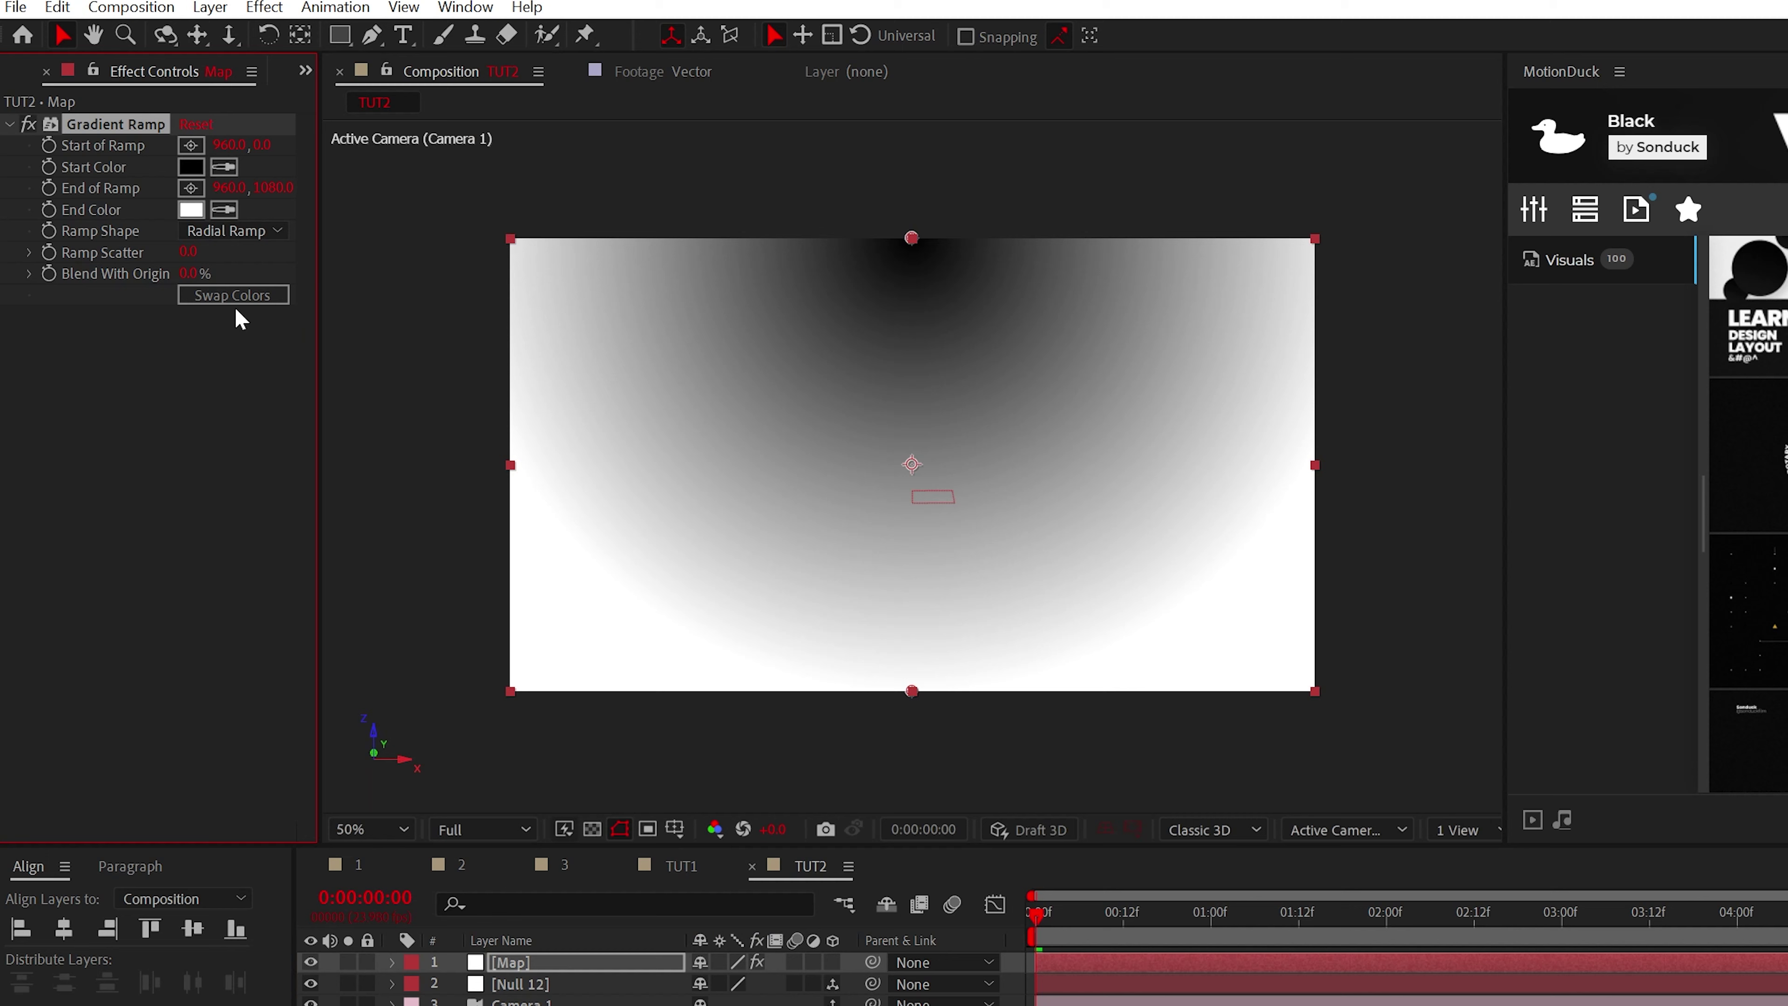
{"action": "left_click", "coordinate": [234, 296]}
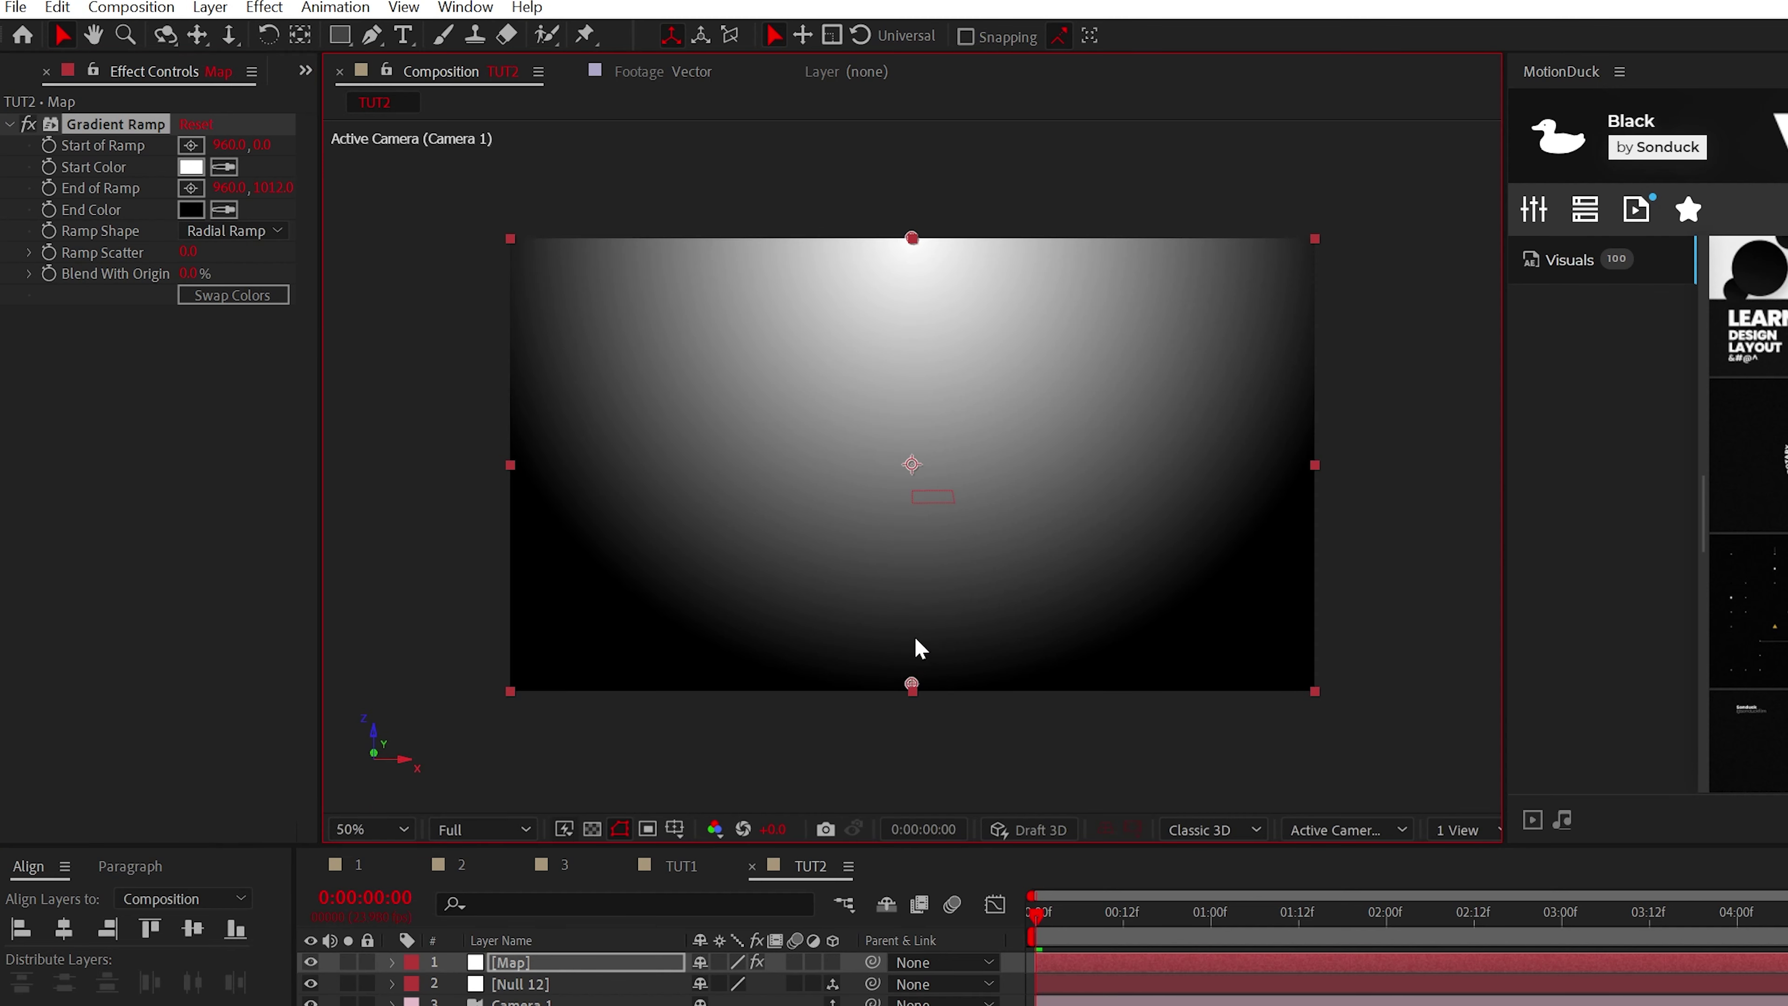
{"action": "left_click_drag", "start_coordinate": [915, 638], "coordinate": [919, 545]}
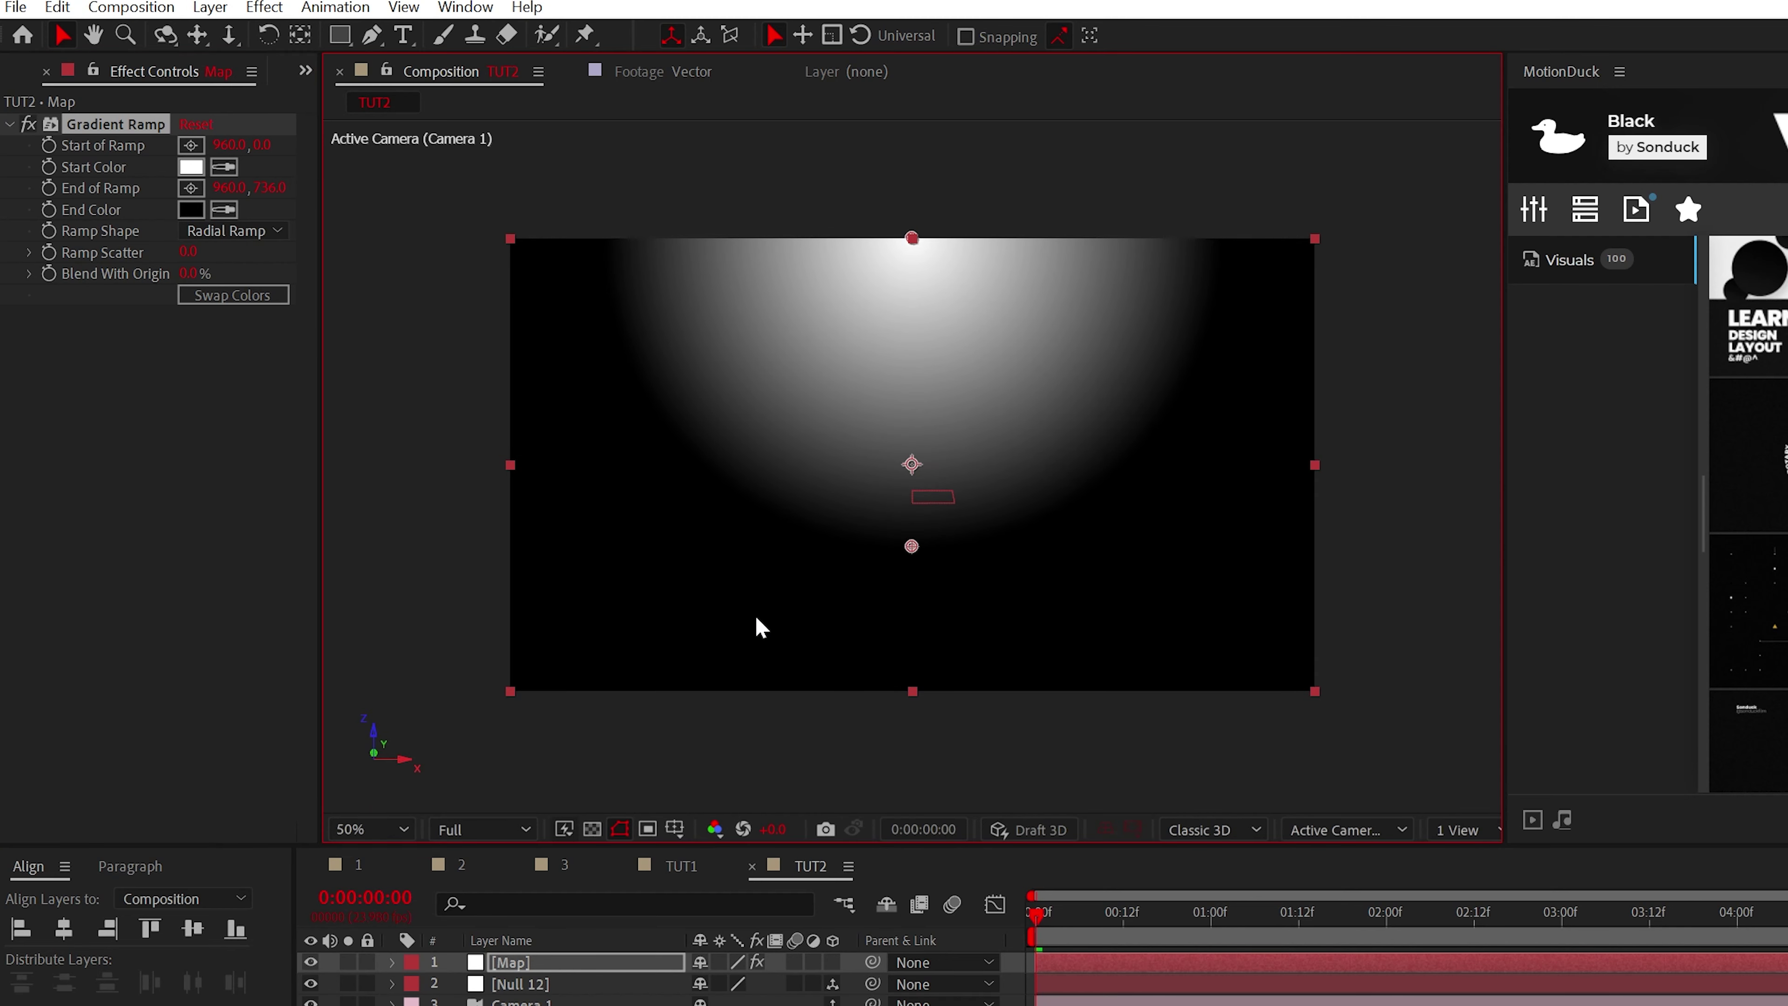
Fit the composition to the viewer and hide the Map layer
{"action": "key", "text": "shift+slash"}
{"action": "left_click", "coordinate": [370, 829]}
{"action": "left_click", "coordinate": [359, 763]}
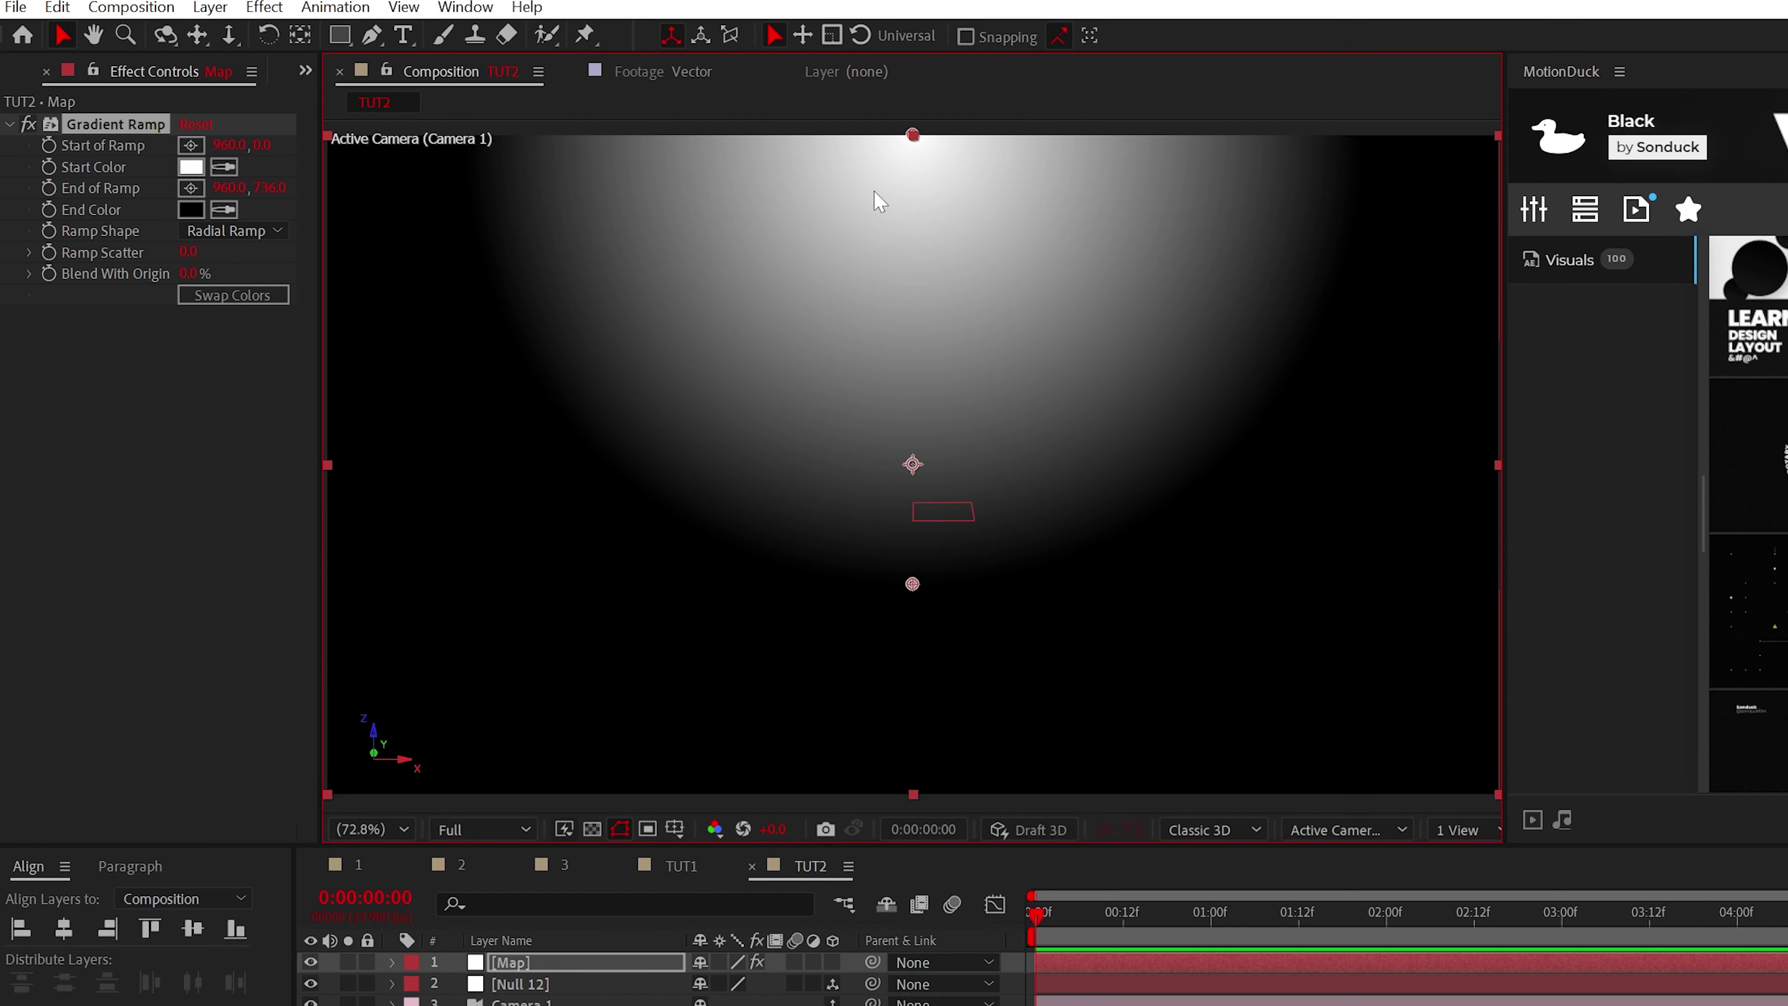
{"action": "left_click", "coordinate": [310, 962]}
Move Planet 1's ramp end point down onto the planet at frame 17
{"action": "left_click", "coordinate": [535, 843]}
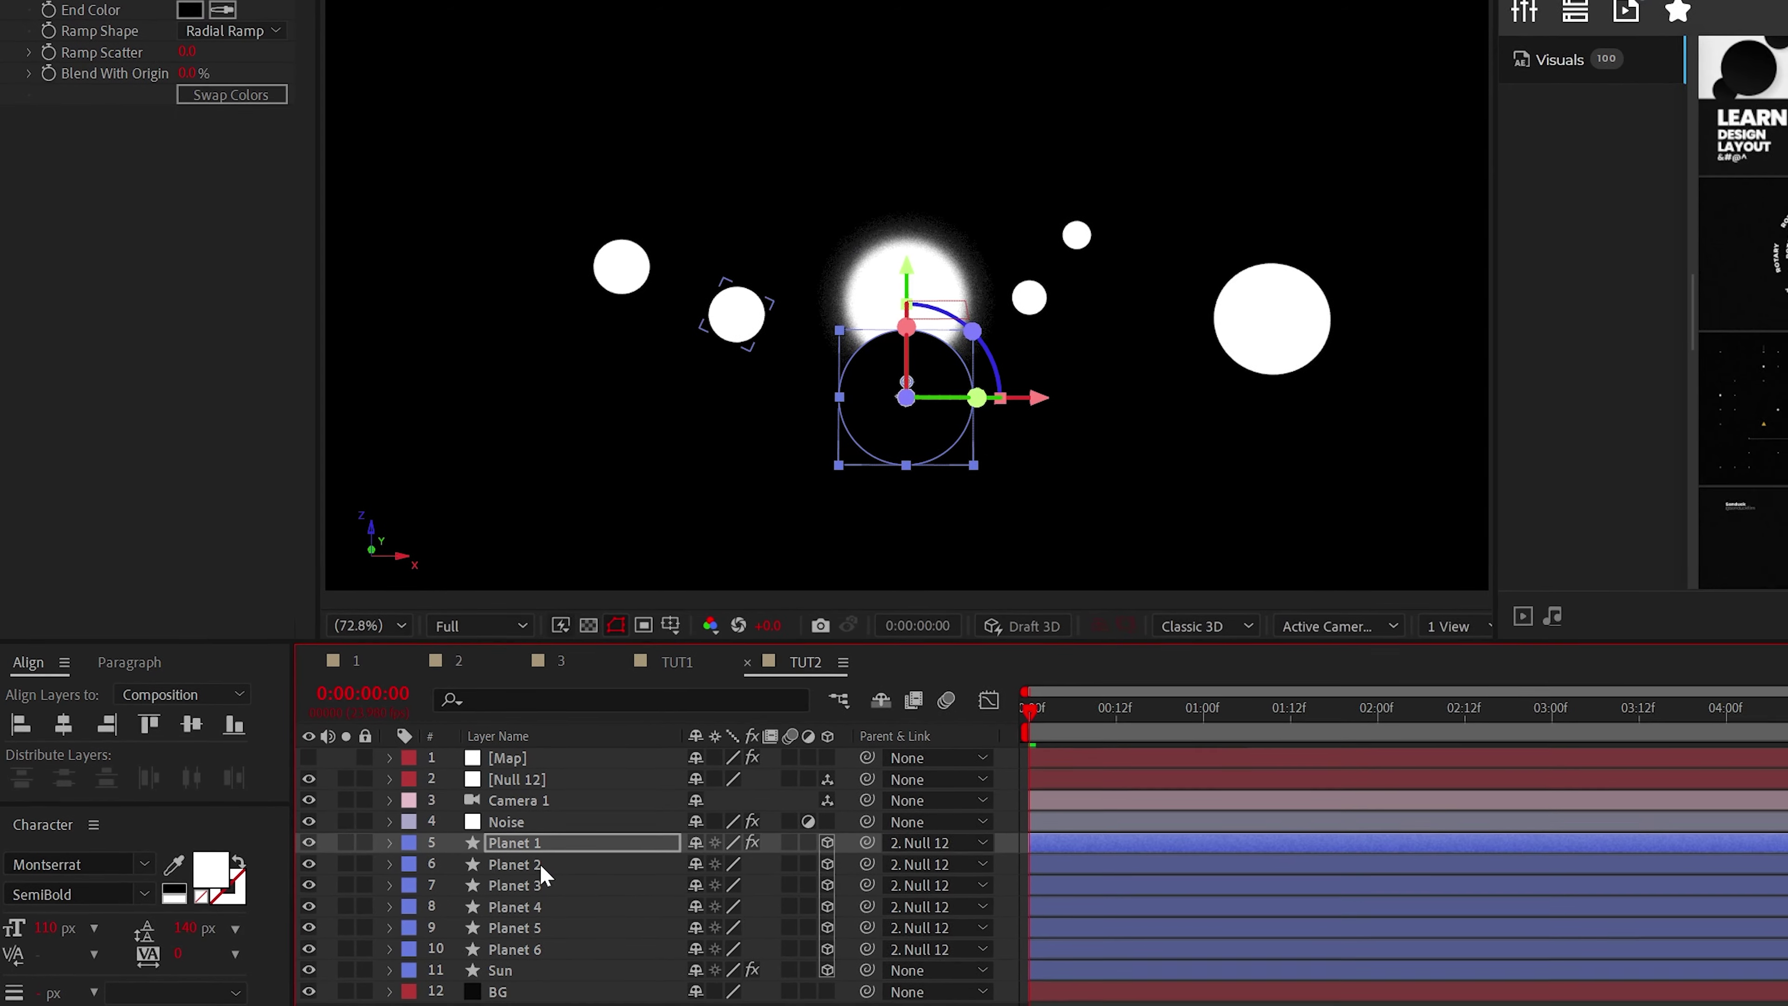
{"action": "left_click_drag", "start_coordinate": [1029, 707], "coordinate": [1075, 672]}
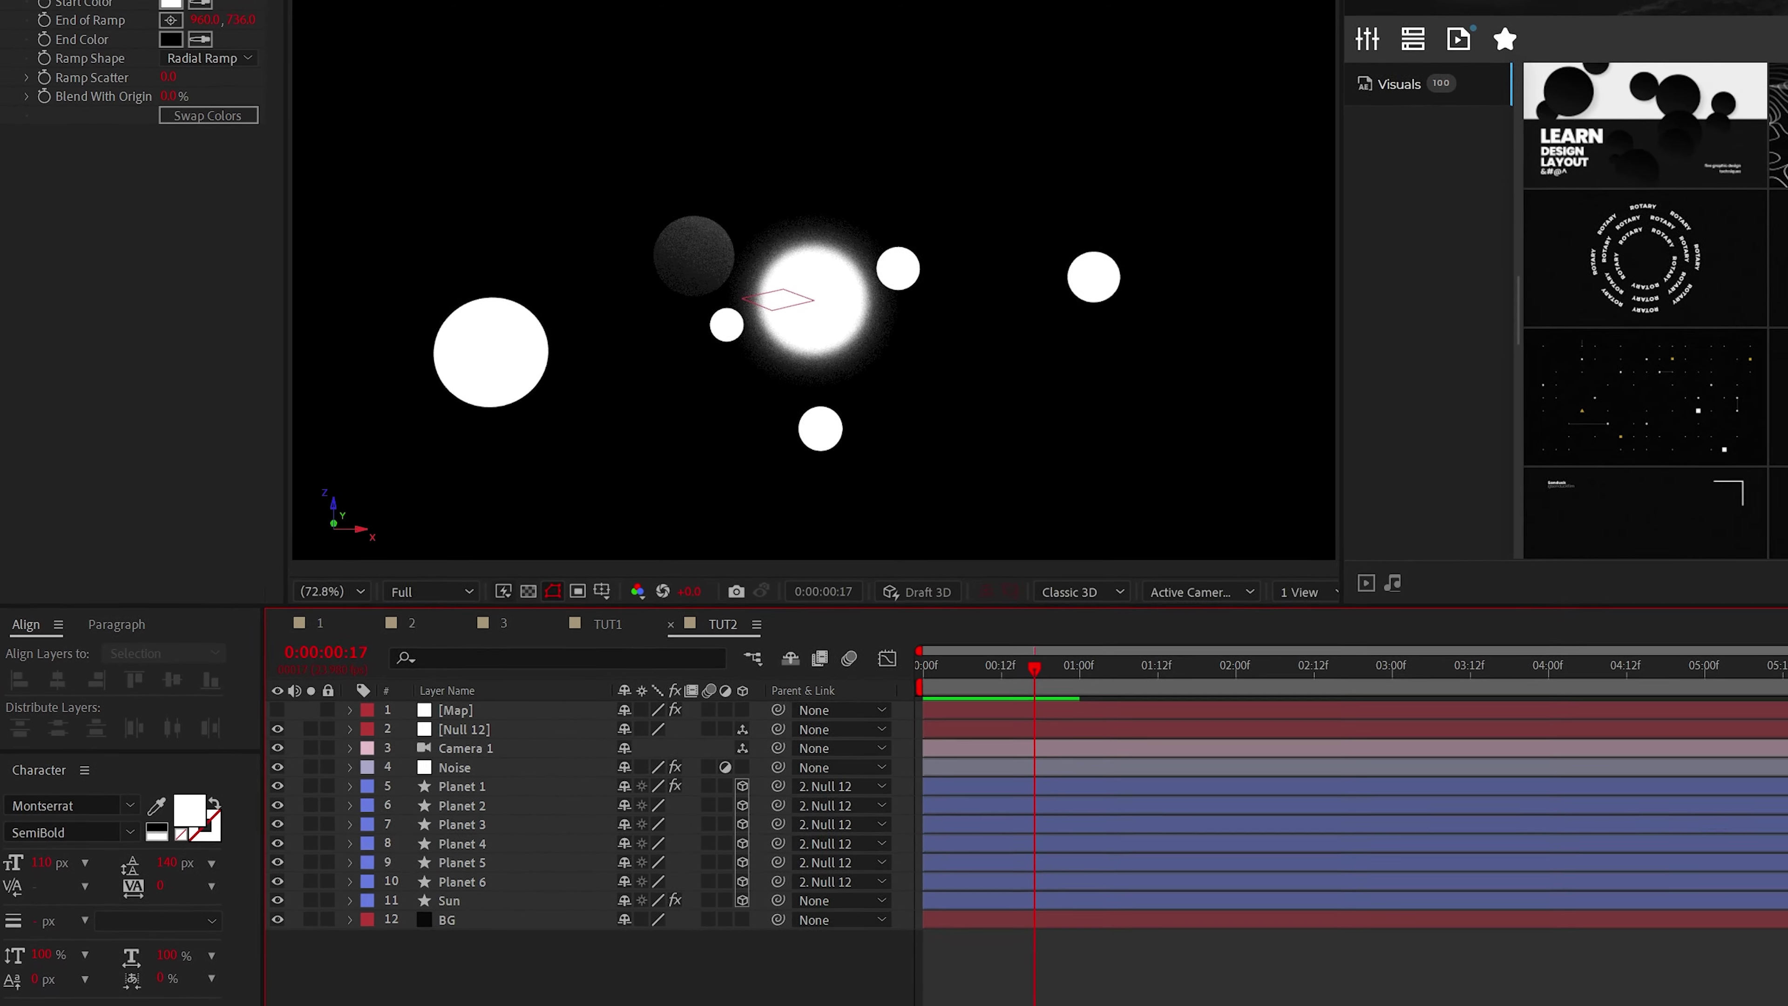
{"action": "left_click", "coordinate": [479, 804]}
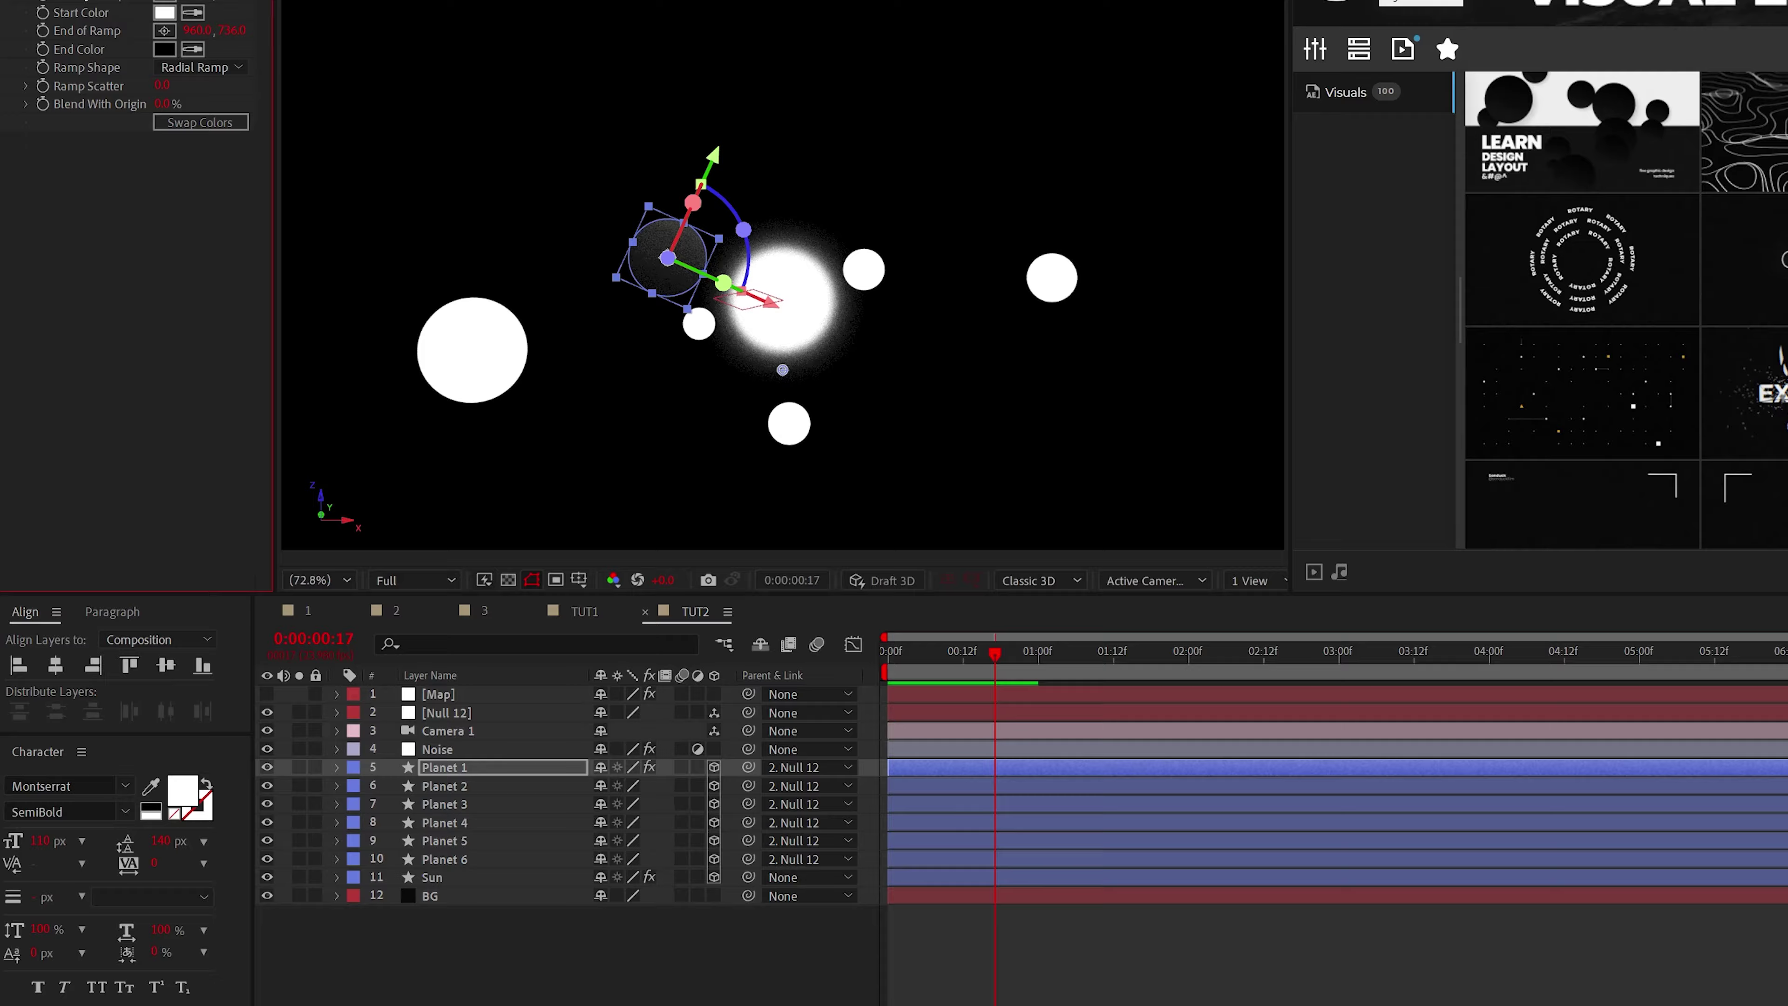
{"action": "left_click_drag", "start_coordinate": [783, 369], "coordinate": [787, 423]}
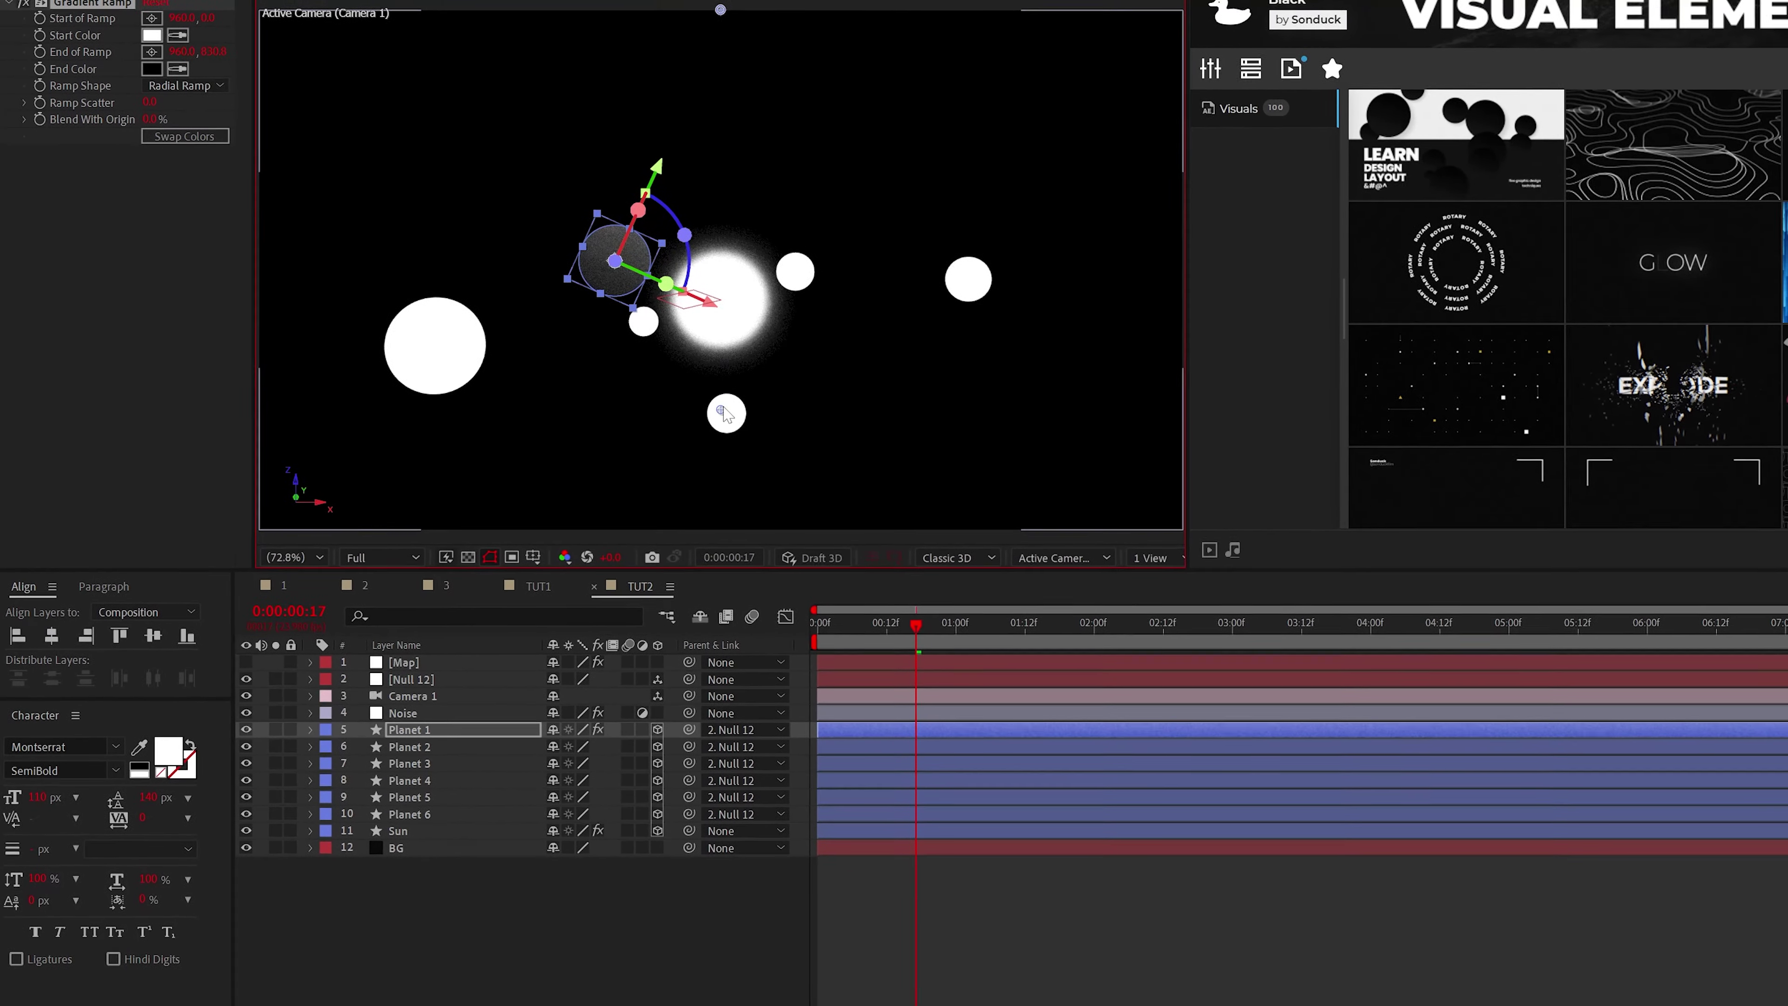
Copy Planet 1's Gradient Ramp onto Planets 2–6 and return to the timeline start
{"action": "key", "text": "ctrl+c"}
{"action": "left_click", "coordinate": [409, 746]}
{"action": "left_click", "coordinate": [409, 813], "text": "shift"}
{"action": "key", "text": "ctrl+v"}
{"action": "left_click", "coordinate": [817, 622]}
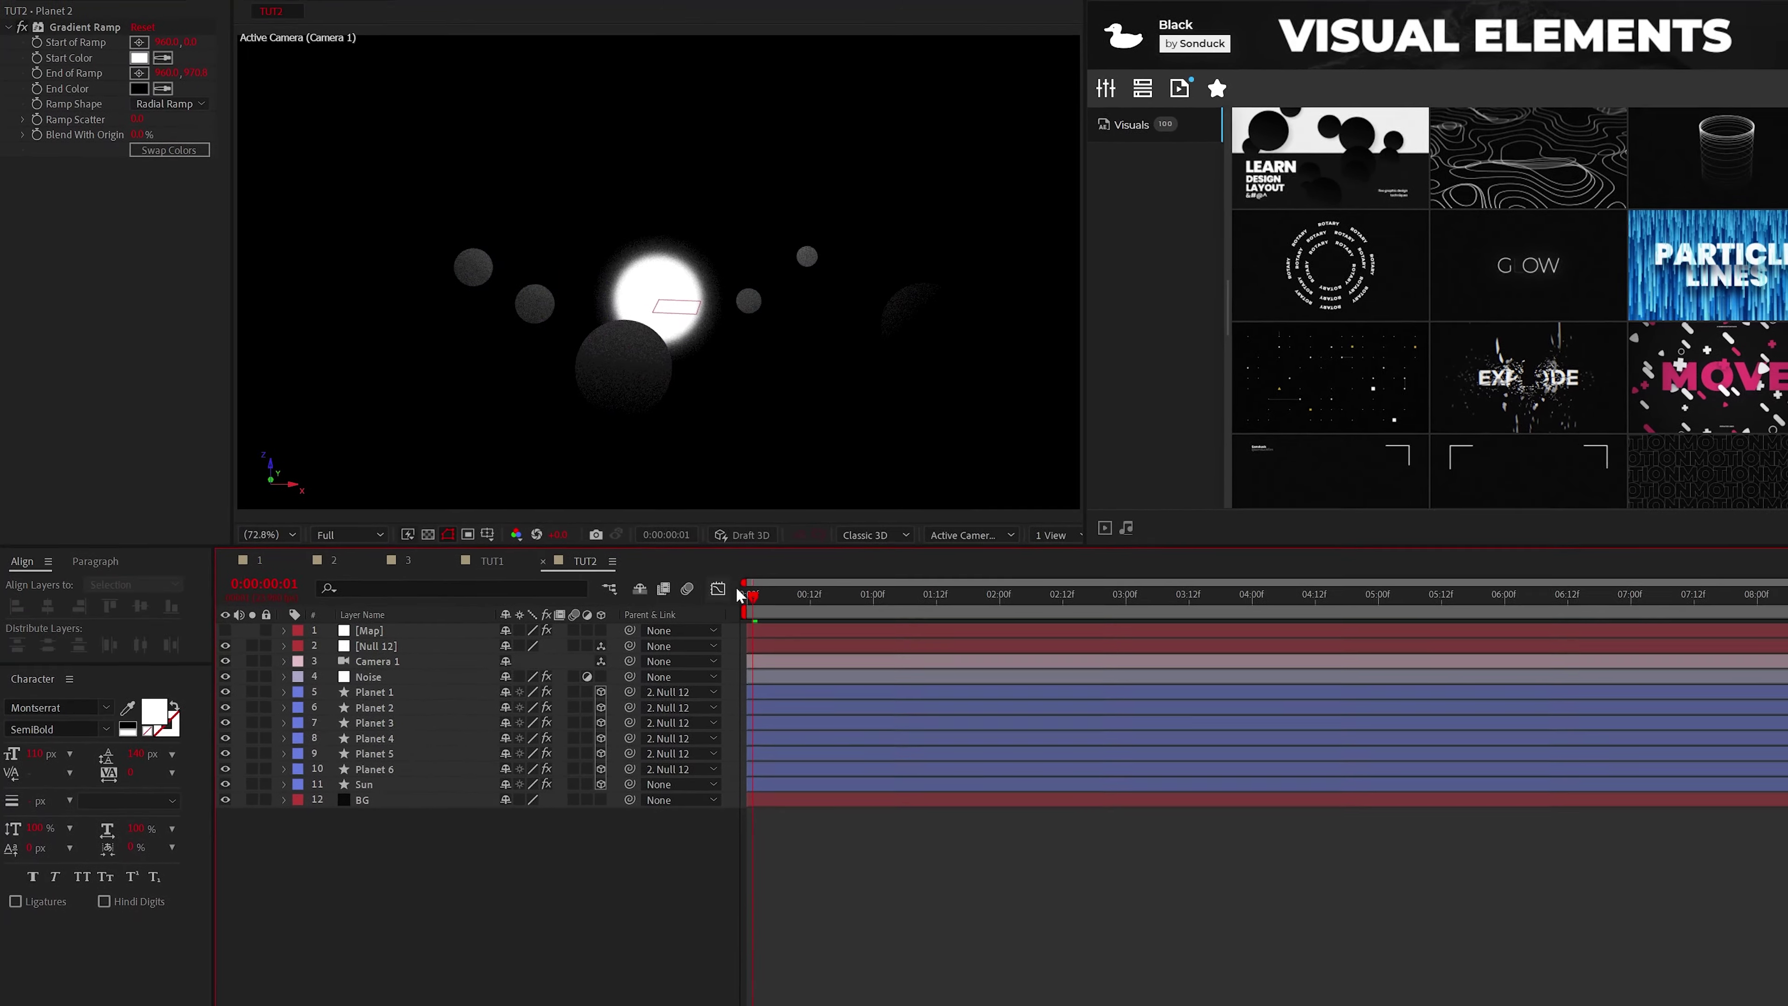